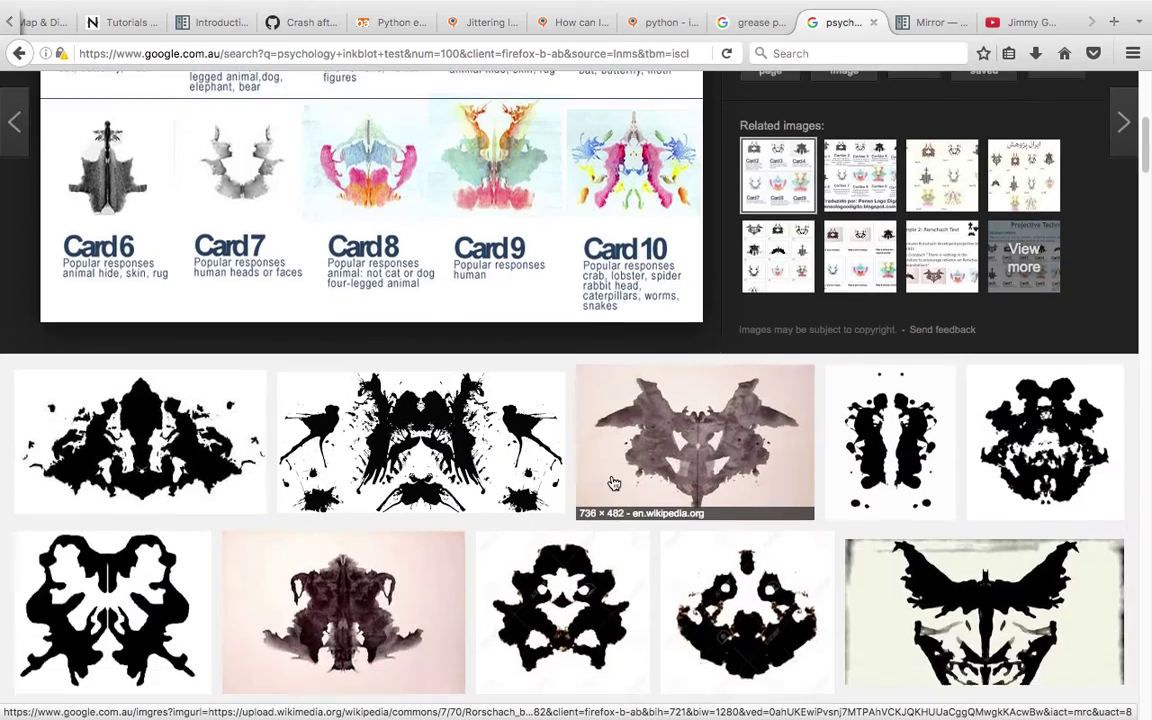
Look through the psychology inkblot test image results for symmetrical shapes, closing the page when done
scroll(608, 500, "up", 9)
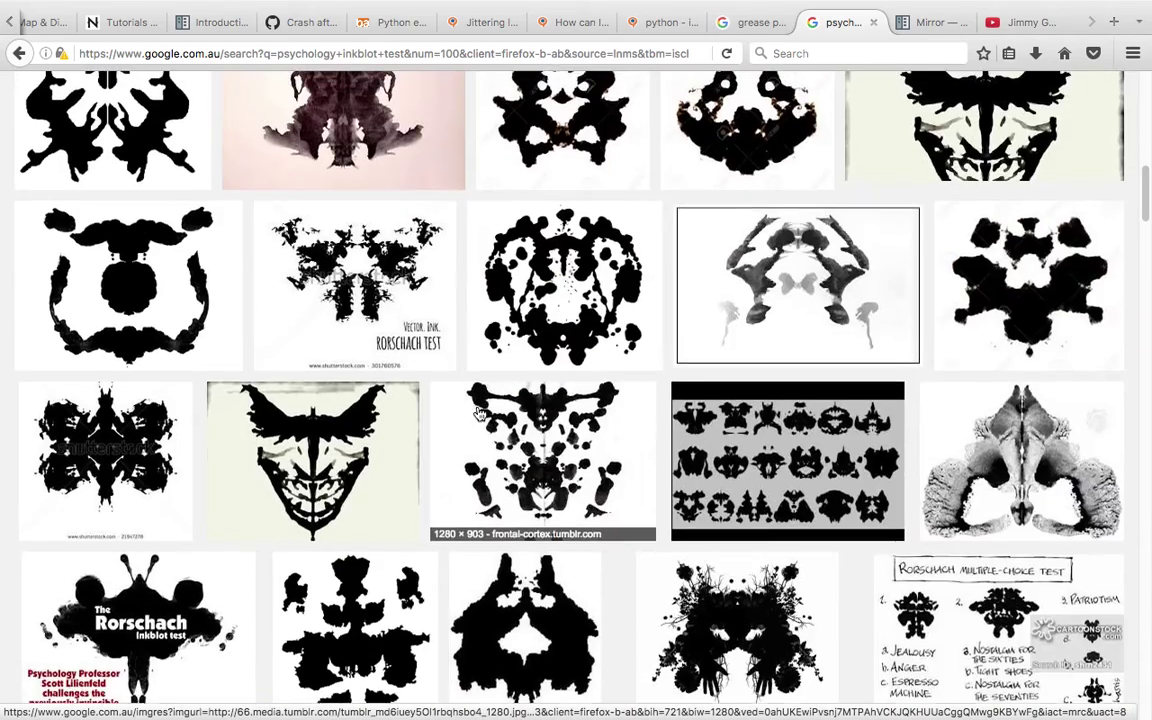
scroll(510, 345, "up", 10)
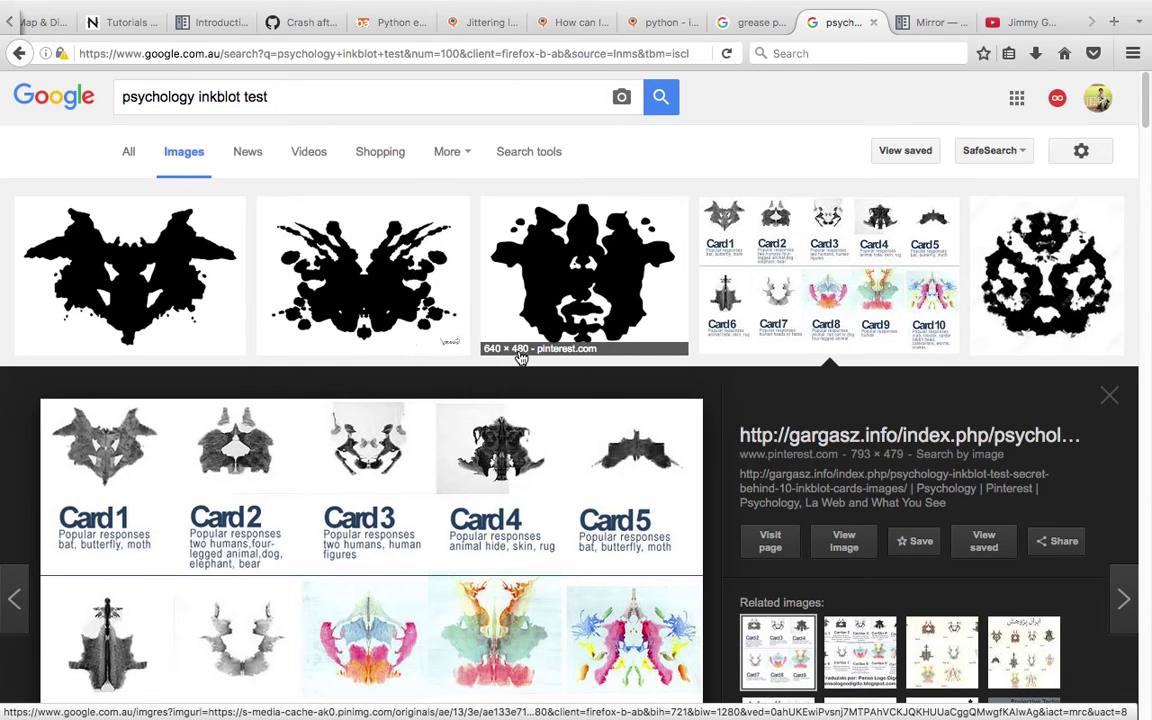
scroll(496, 355, "down", 11)
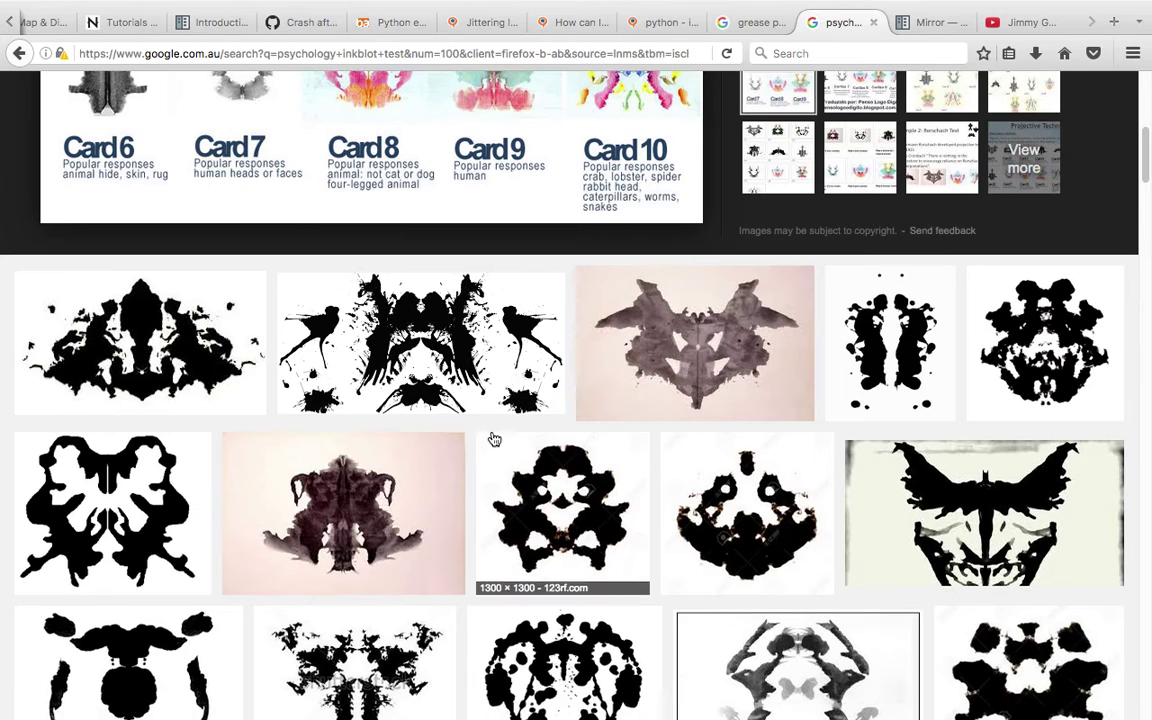
scroll(488, 438, "down", 2)
scroll(494, 441, "down", 1)
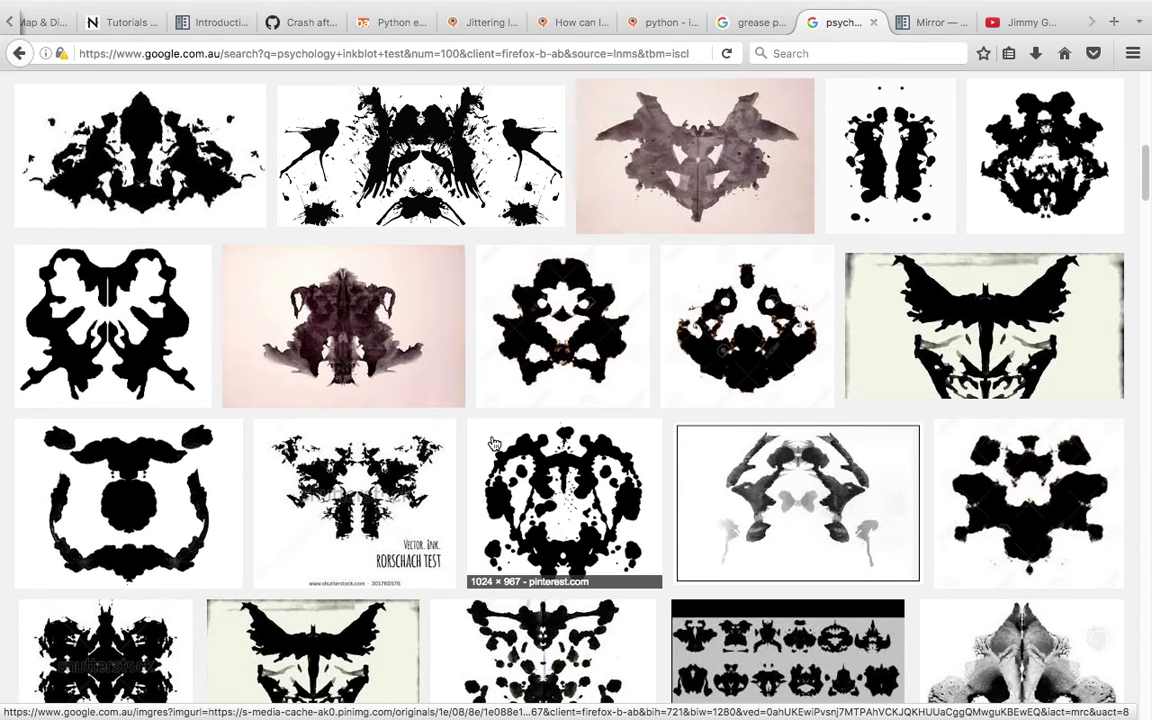
scroll(493, 443, "down", 5)
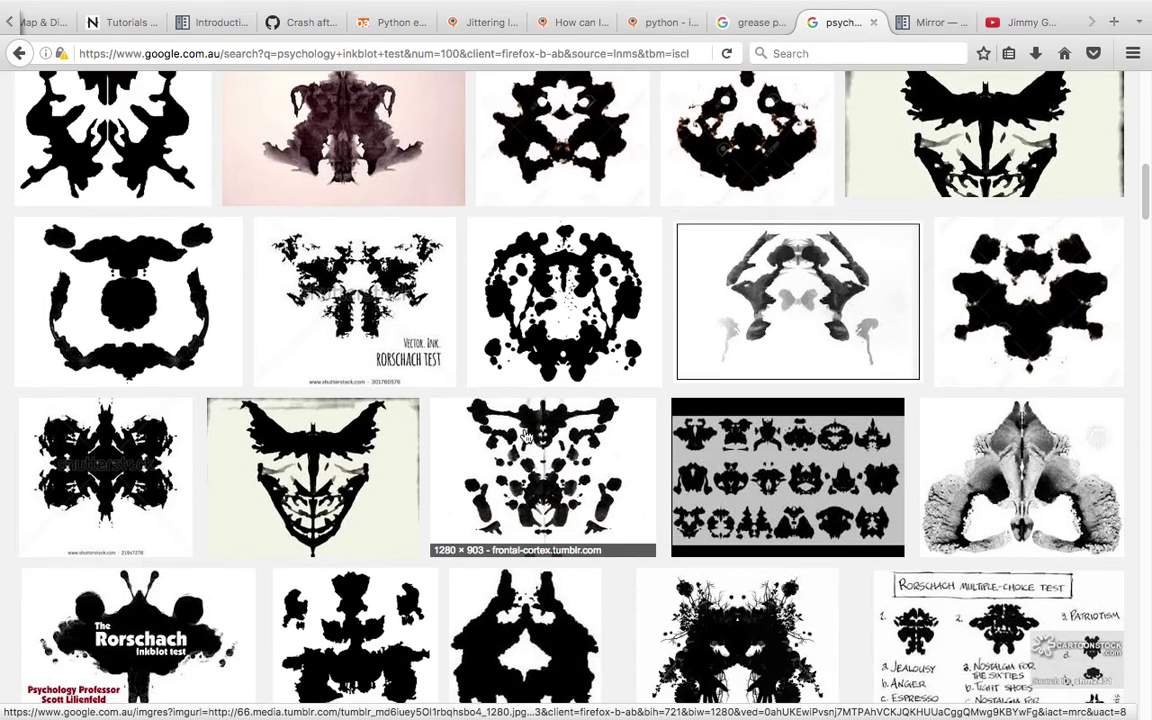
scroll(573, 458, "down", 6)
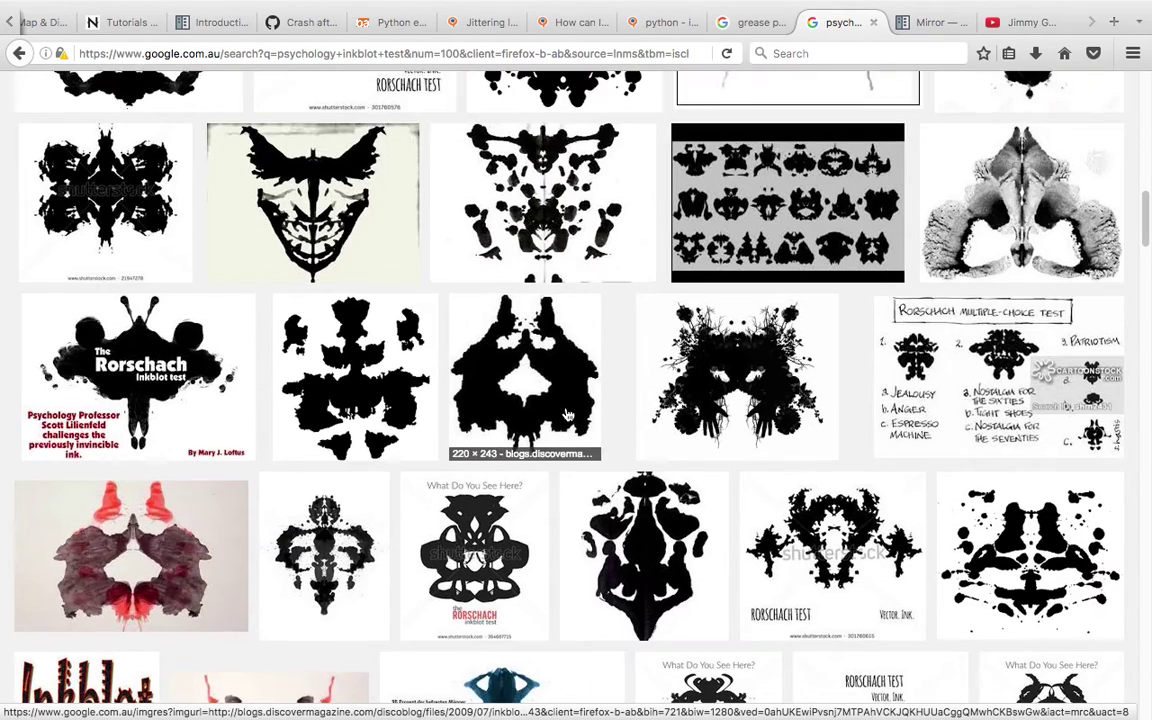
scroll(640, 440, "down", 4)
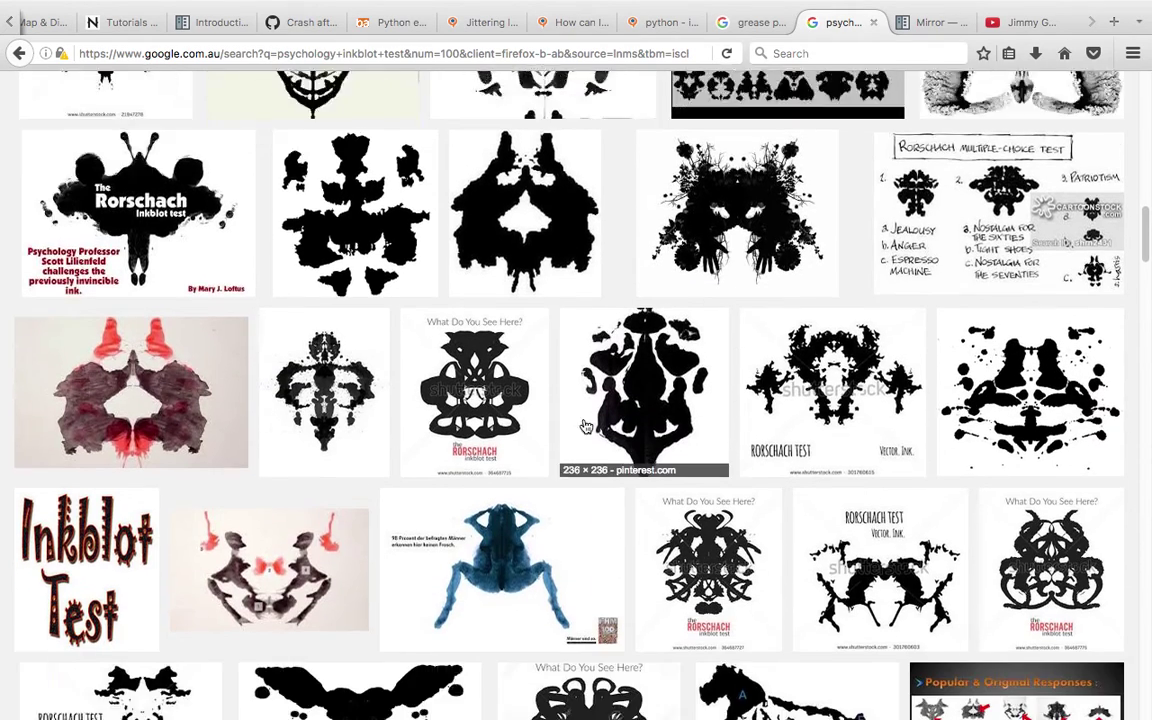
scroll(625, 440, "down", 10)
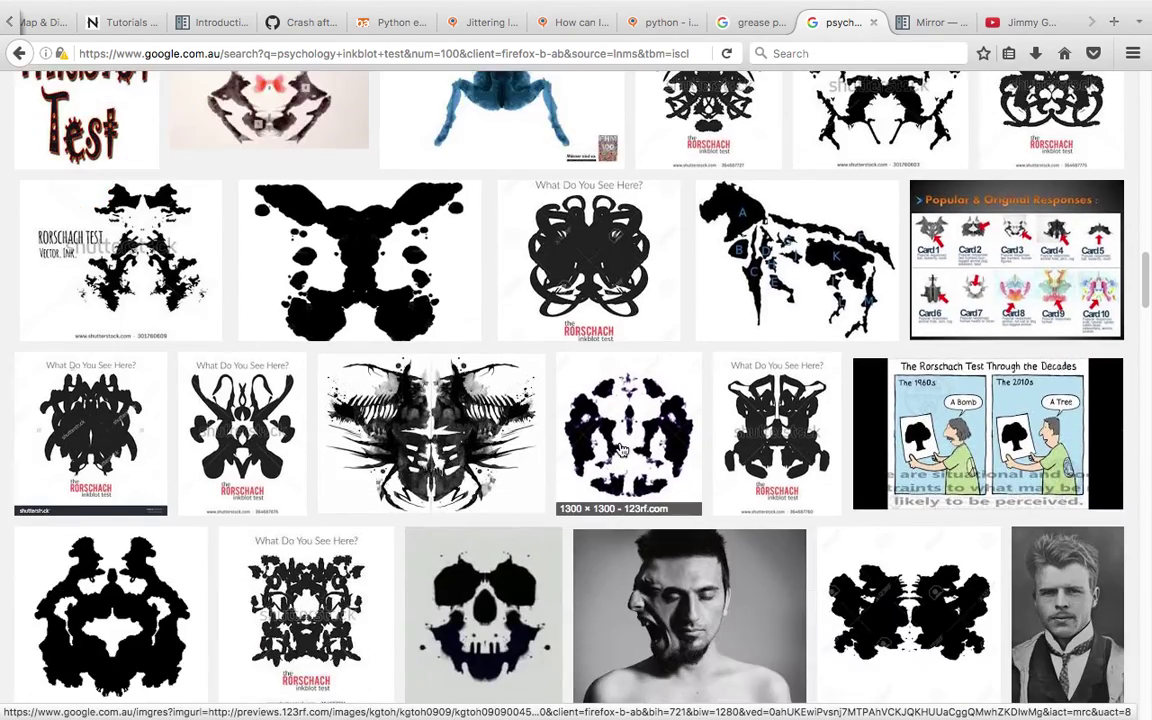
scroll(494, 400, "down", 3)
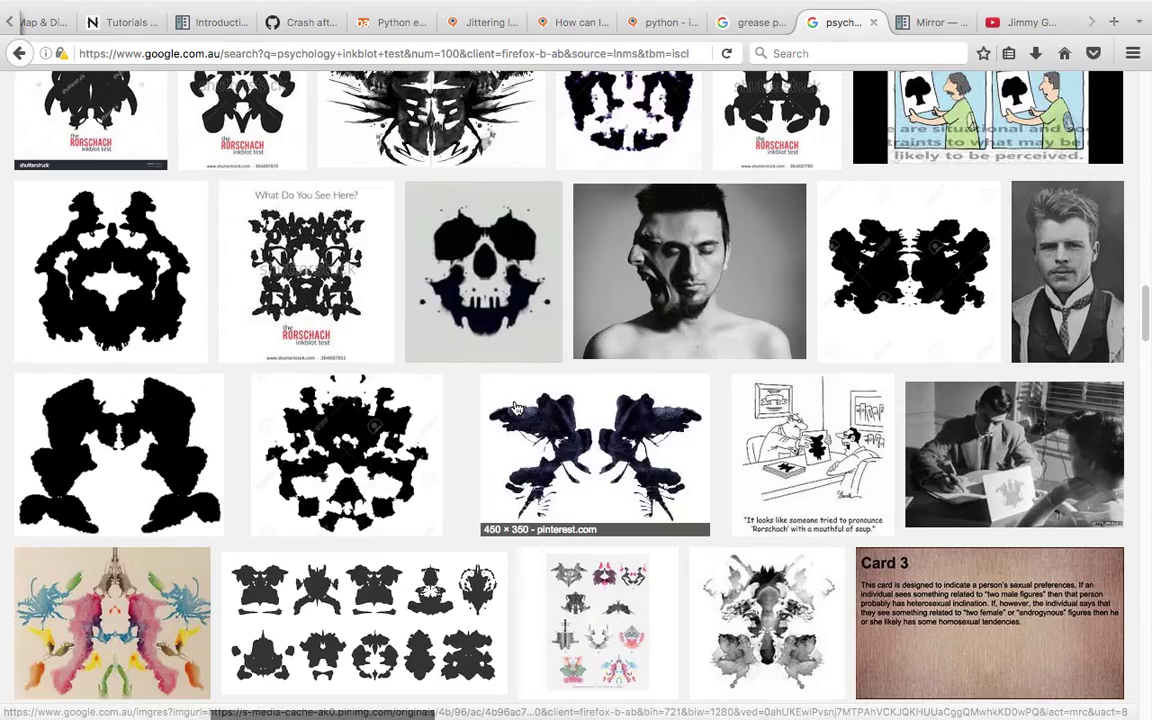
scroll(512, 407, "up", 5)
scroll(512, 407, "up", 15)
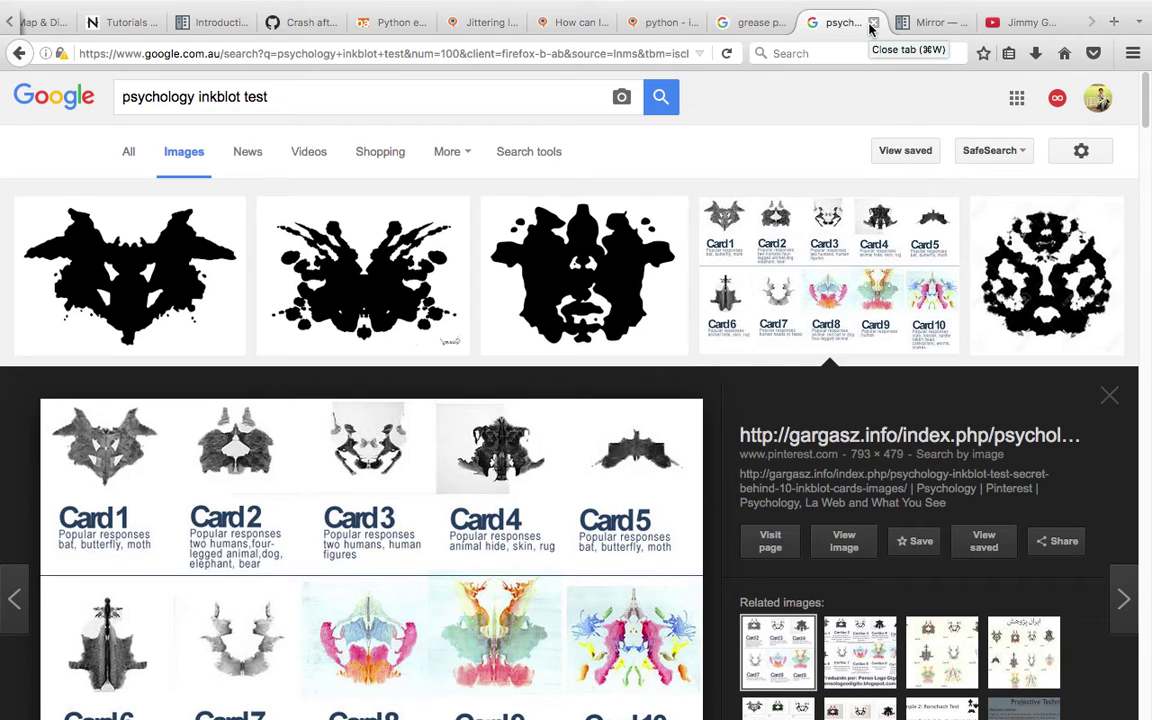
left_click(872, 23)
Read the Sverchok Mirror node documentation, covering the Vertex, Axis and Plane Mirror modes and their usage examples
scroll(643, 355, "down", 3)
scroll(720, 357, "up", 2)
double_click(413, 186)
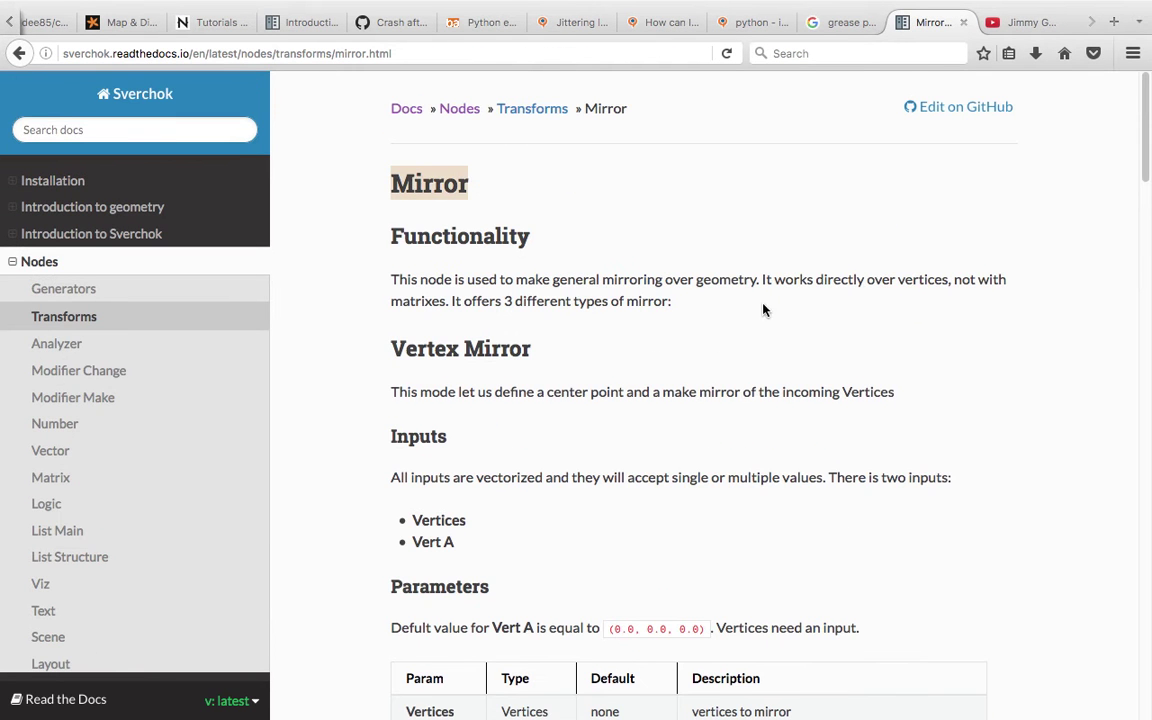
scroll(764, 310, "down", 10)
scroll(892, 443, "down", 4)
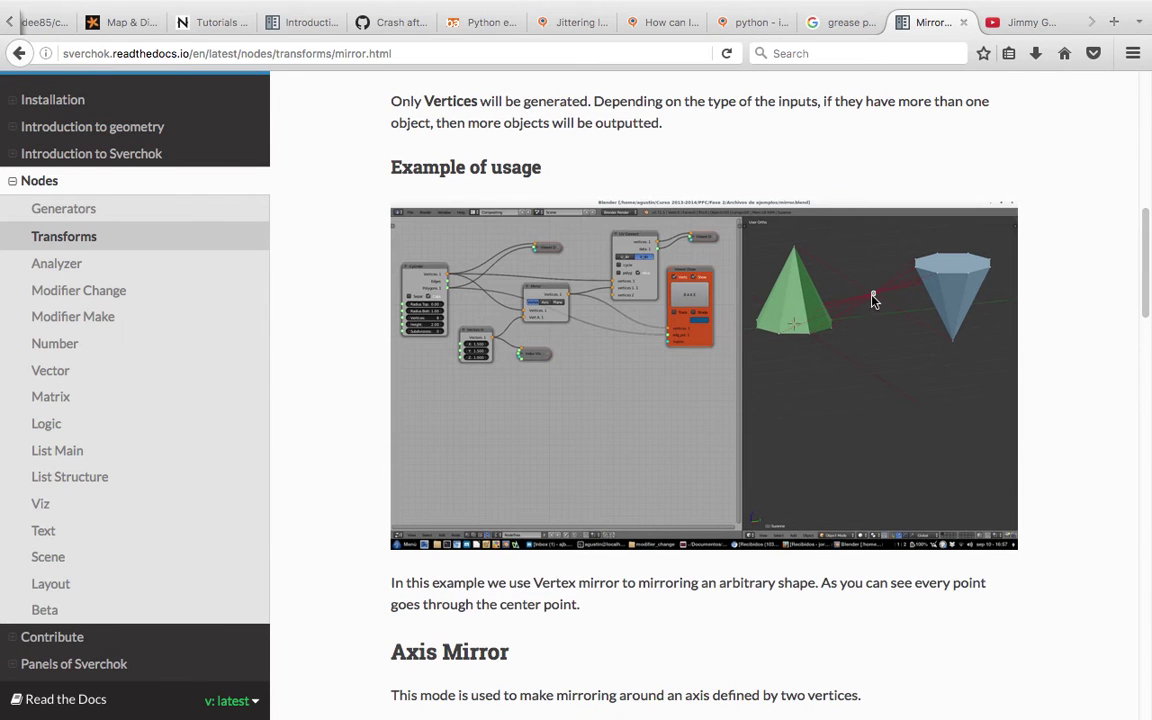
scroll(877, 303, "down", 10)
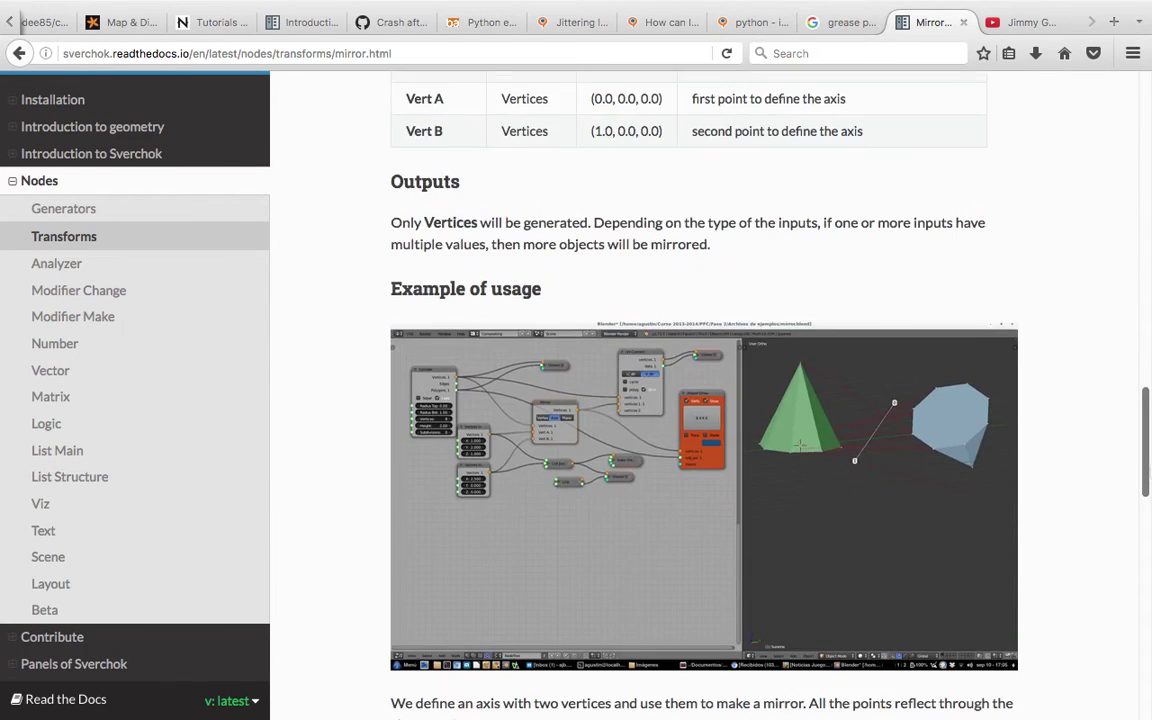
scroll(870, 490, "down", 10)
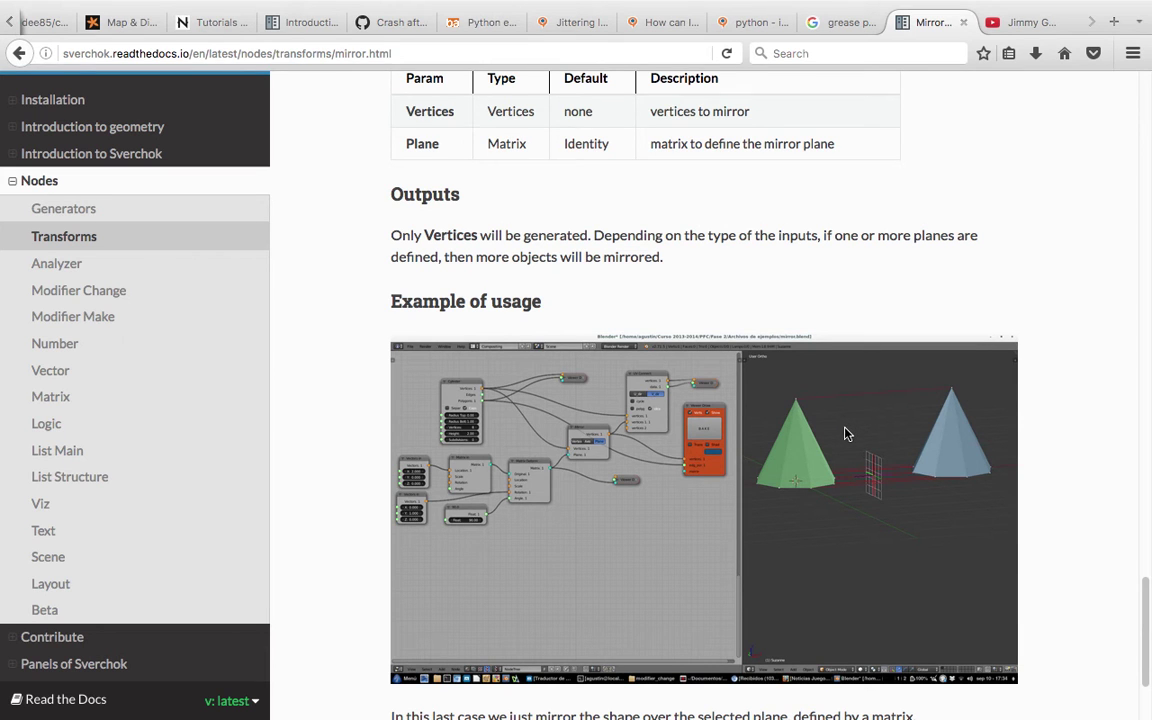
scroll(868, 313, "up", 3)
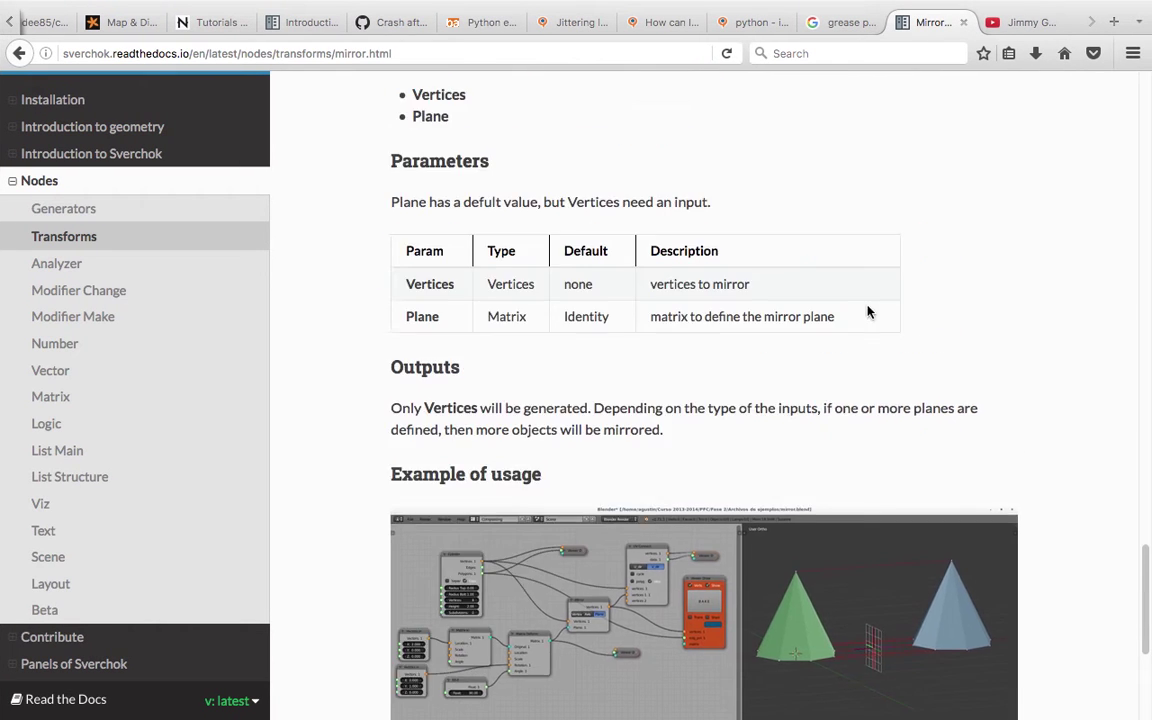
scroll(868, 313, "up", 3)
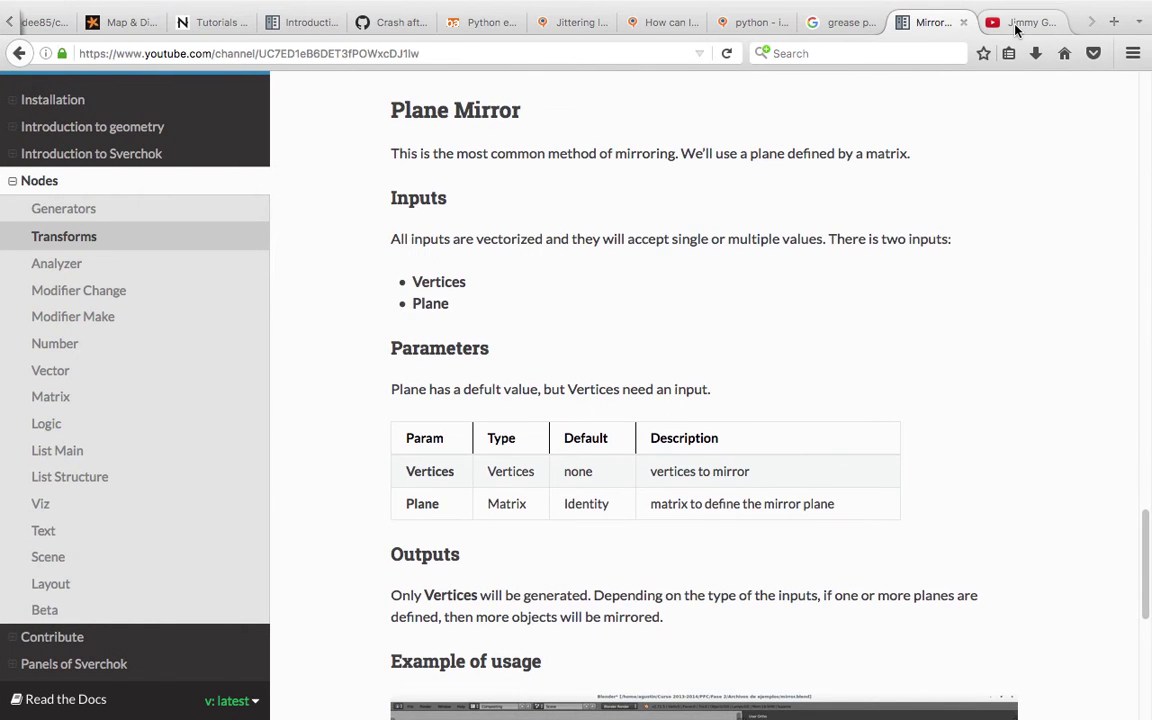
Open the video "DEMO / SV Creature Generator version zero" from the YouTube channel page and start playback
left_click(1020, 27)
scroll(551, 487, "down", 2)
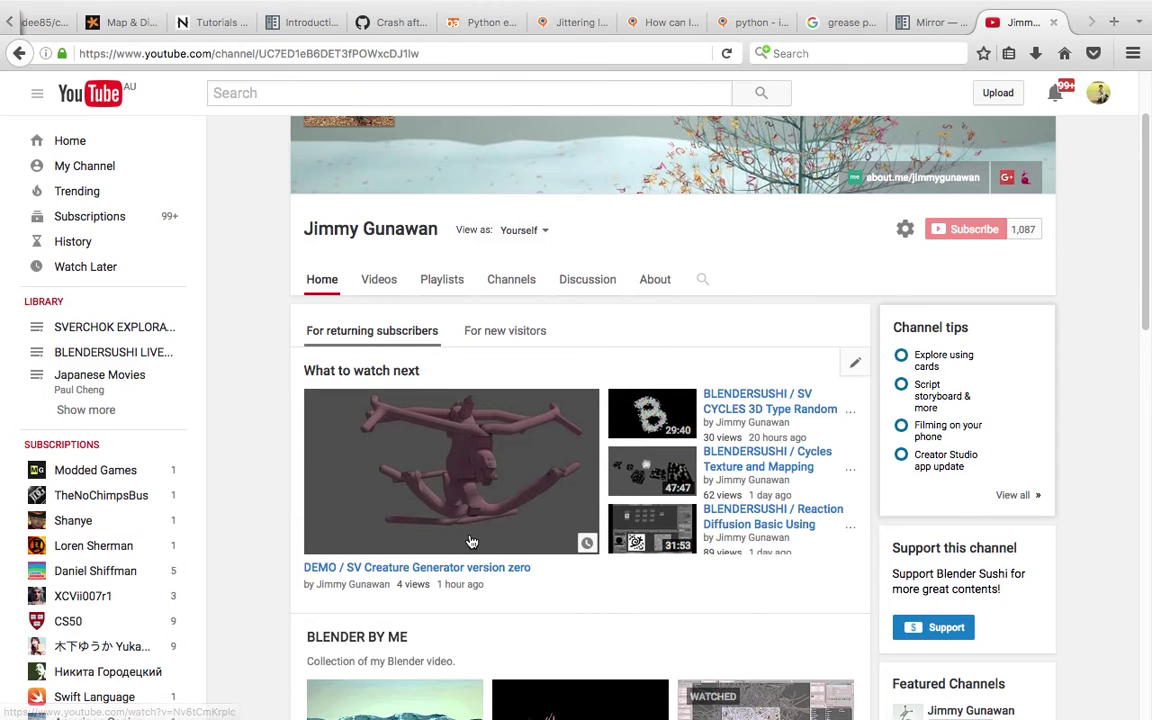
left_click(463, 472)
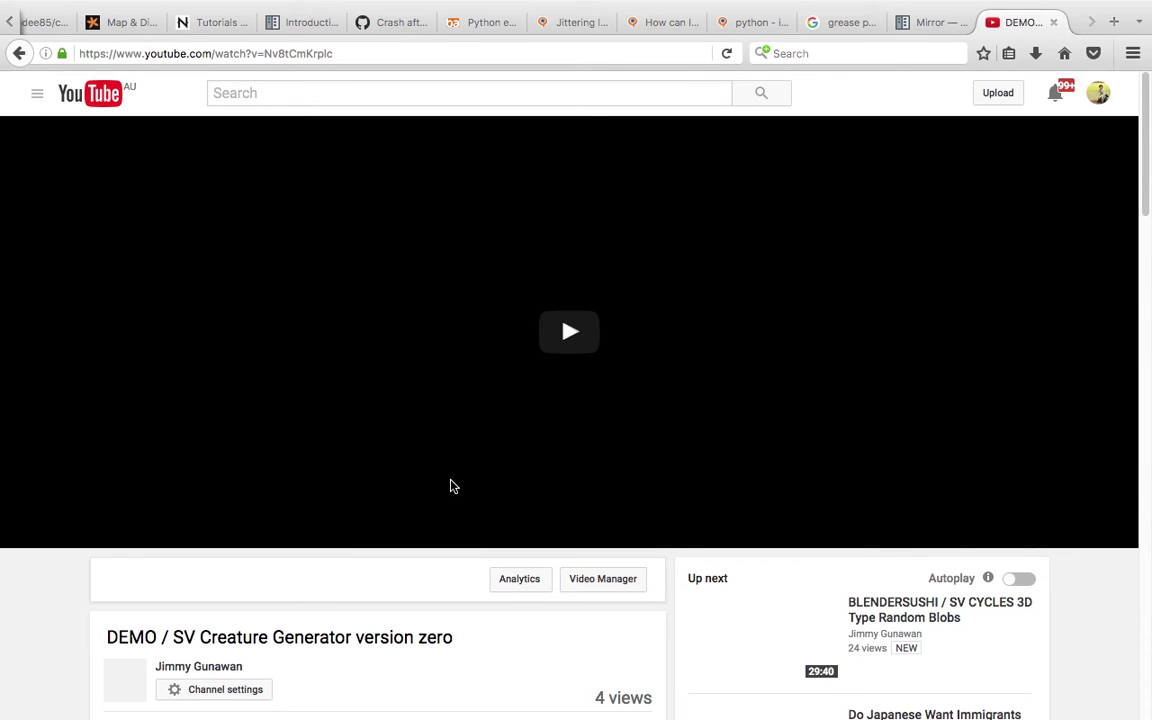
left_click(570, 336)
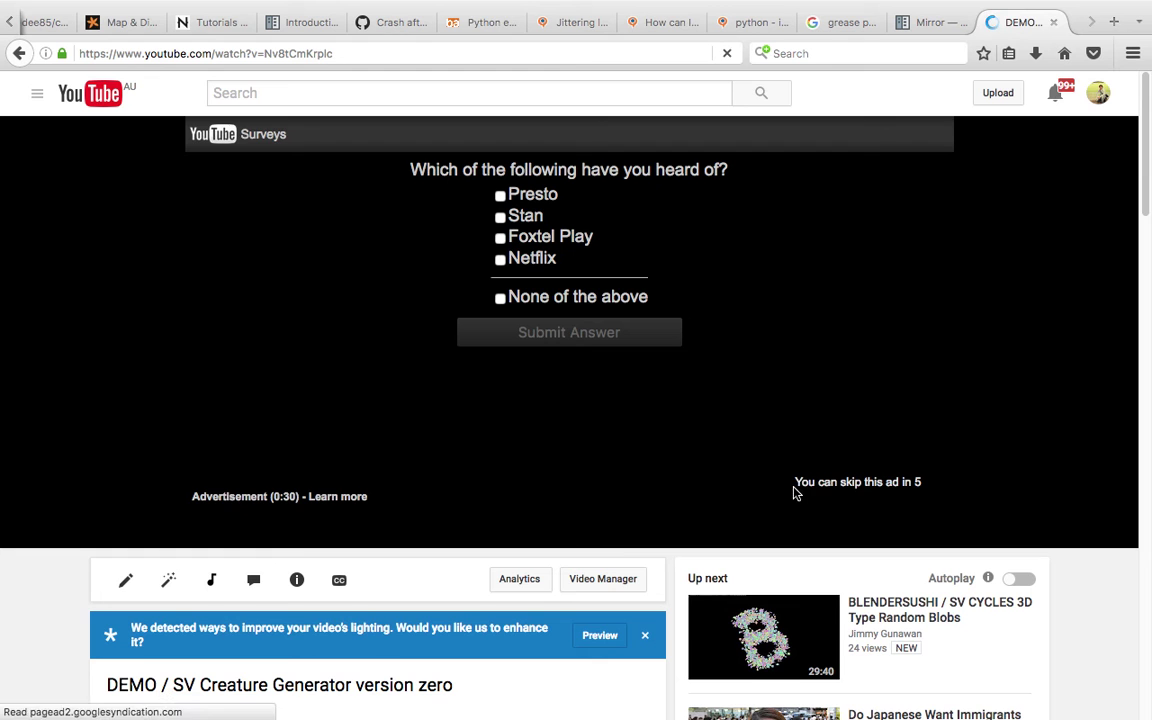
Answer the advertisement survey with "None of the above" and play the creature generator demo video
scroll(734, 500, "down", 1)
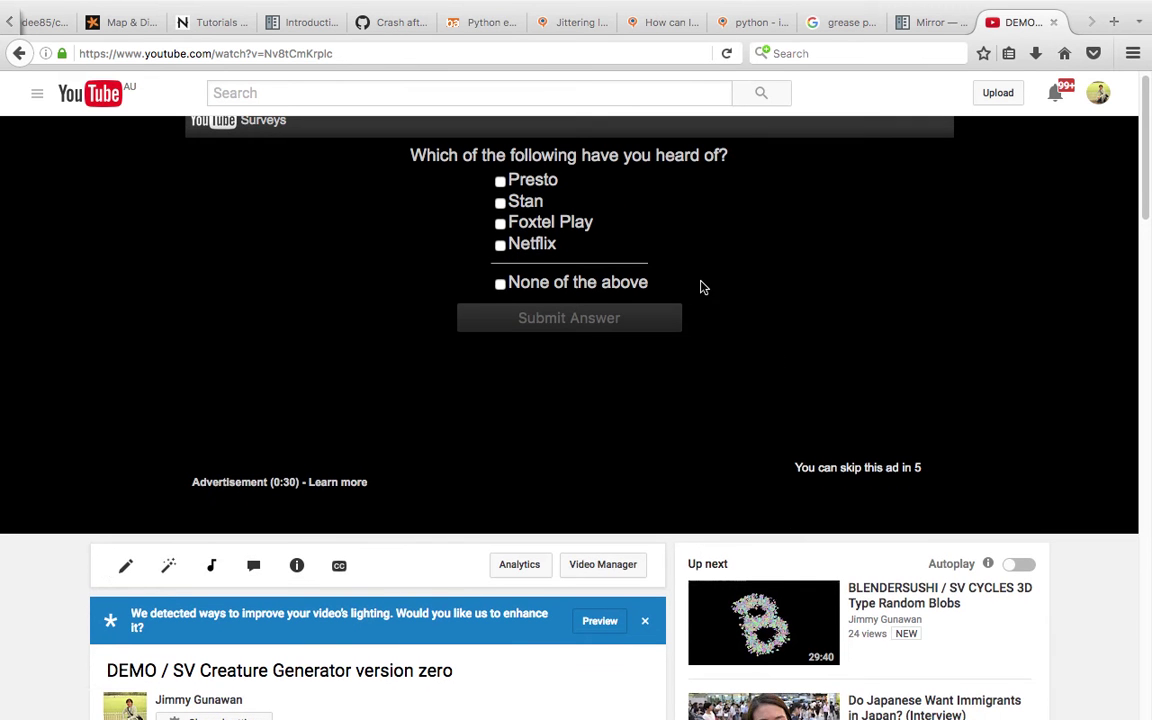
left_click(525, 286)
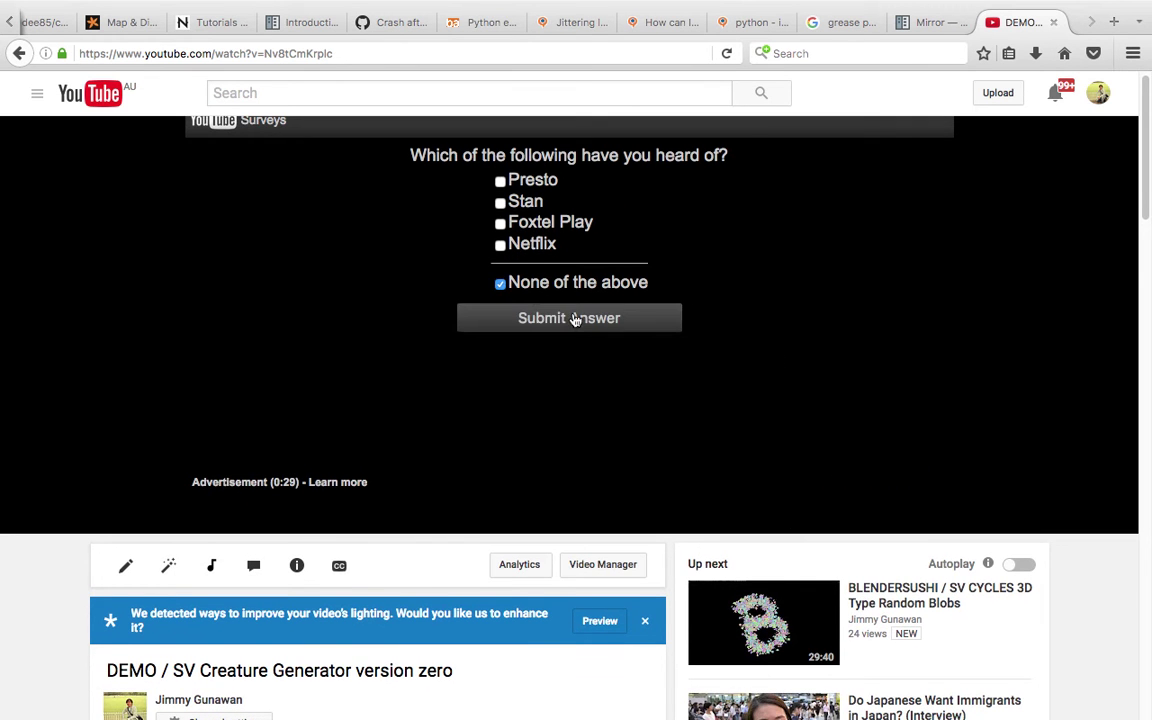
left_click(576, 319)
left_click(586, 321)
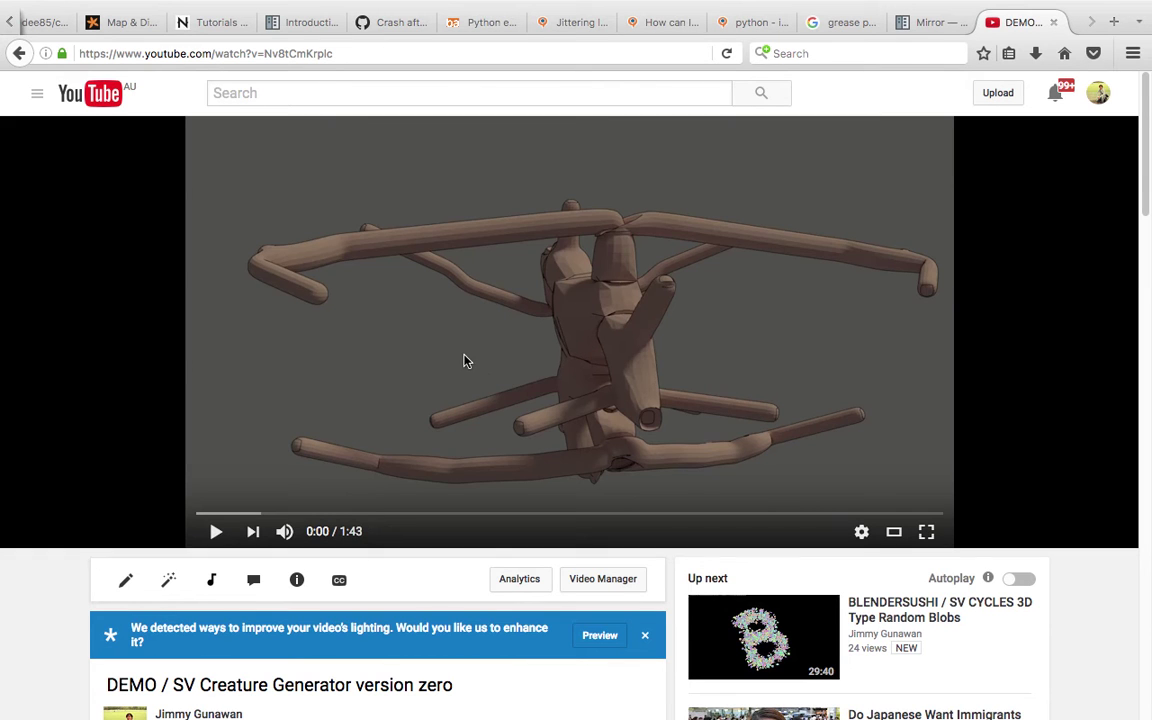
left_click(565, 338)
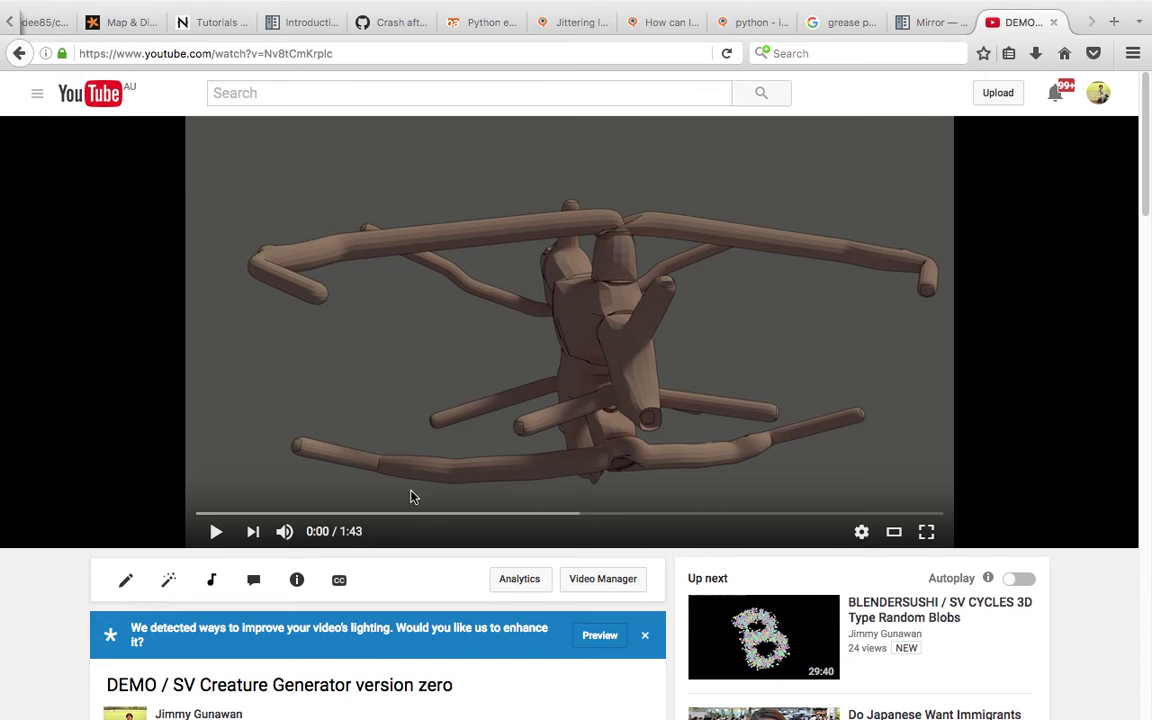
left_click(216, 531)
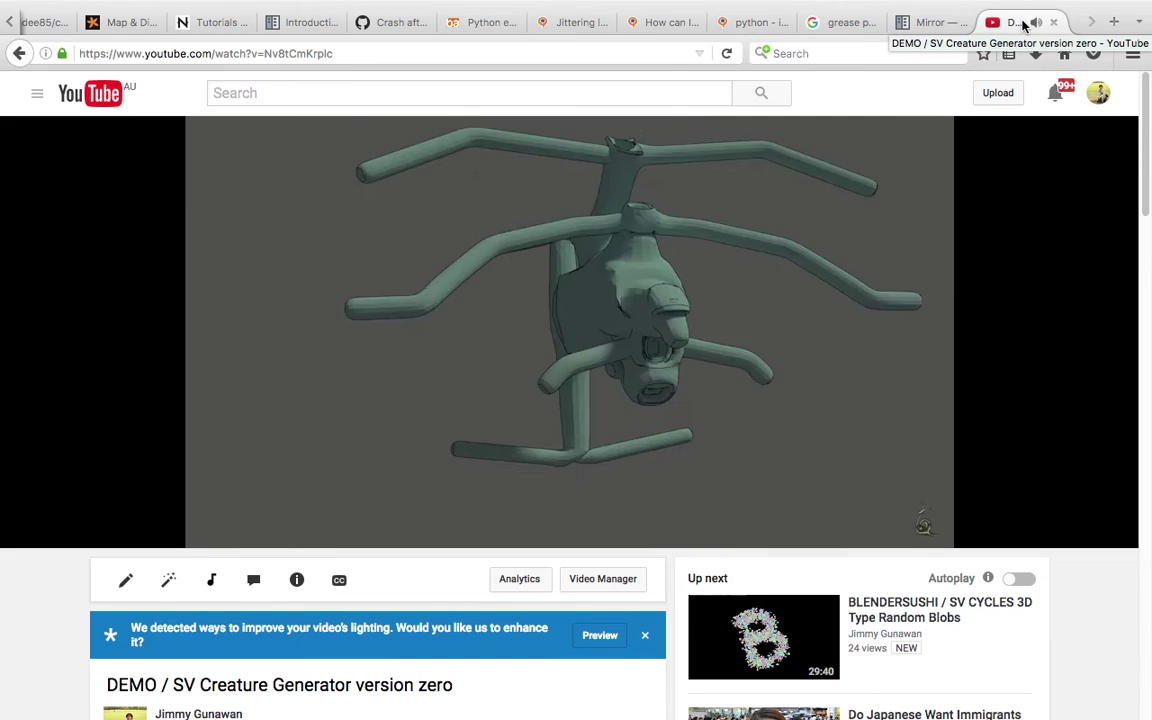
Close the demo video page and quit Firefox to switch to Blender
left_click(1053, 22)
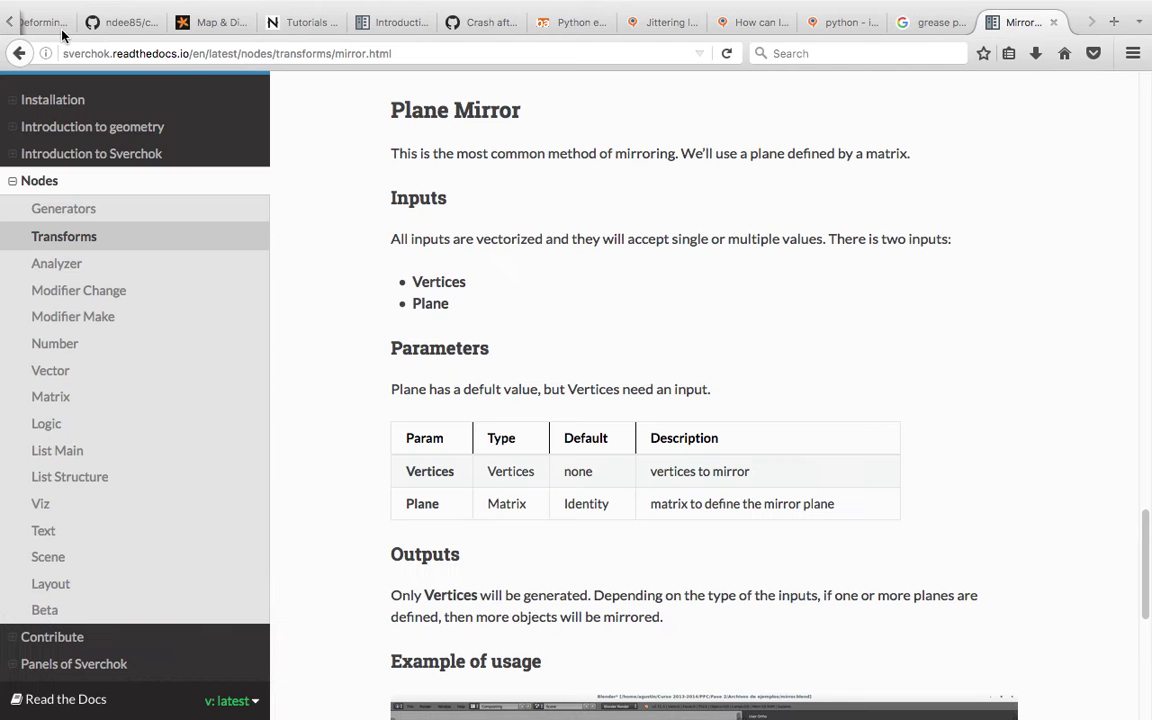
left_click(70, 9)
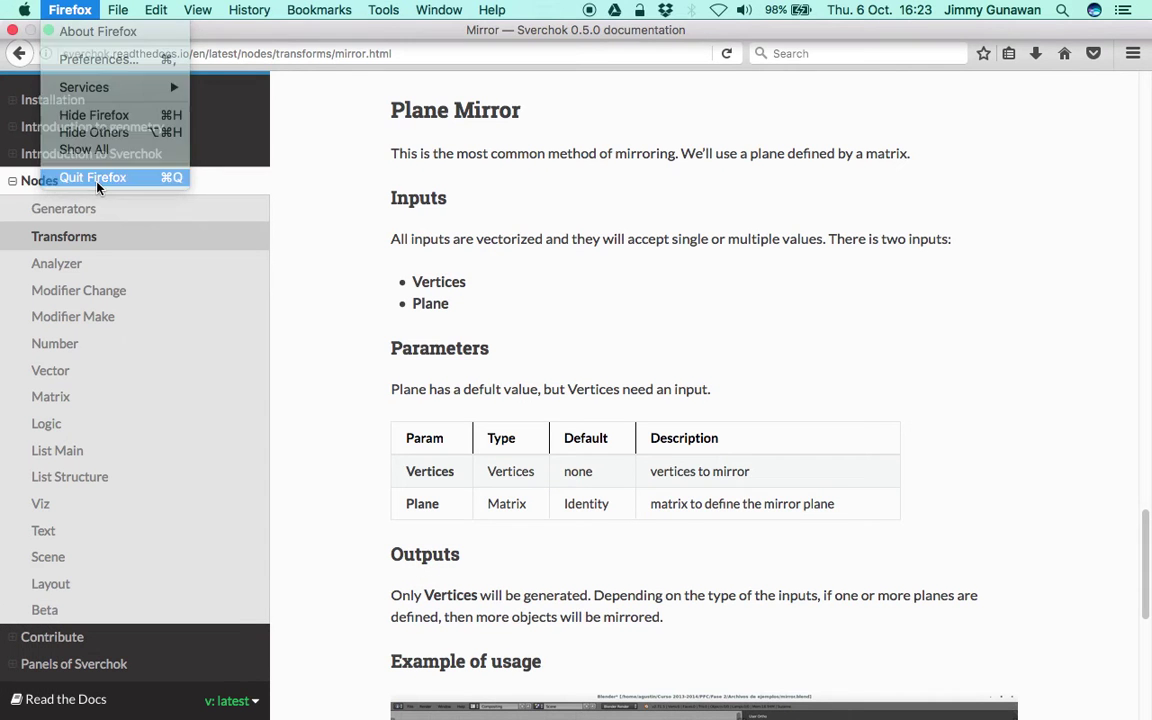
left_click(97, 183)
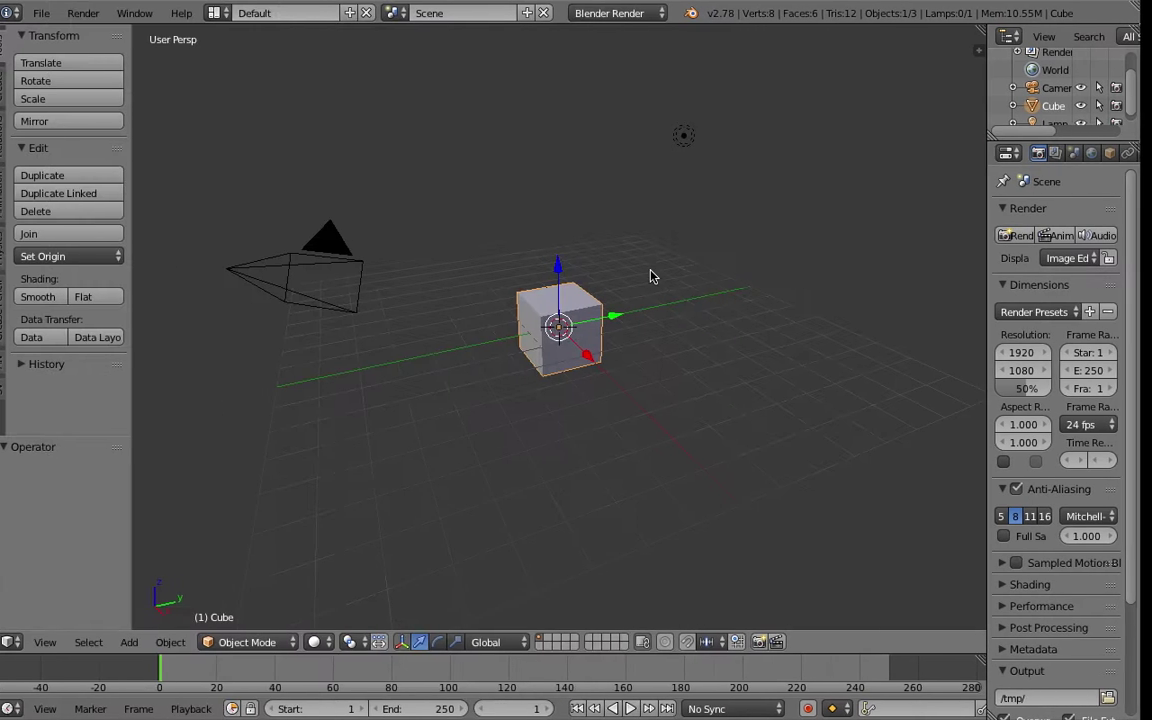
Delete the default cube from the scene
middle_click_drag(581, 290, 620, 302)
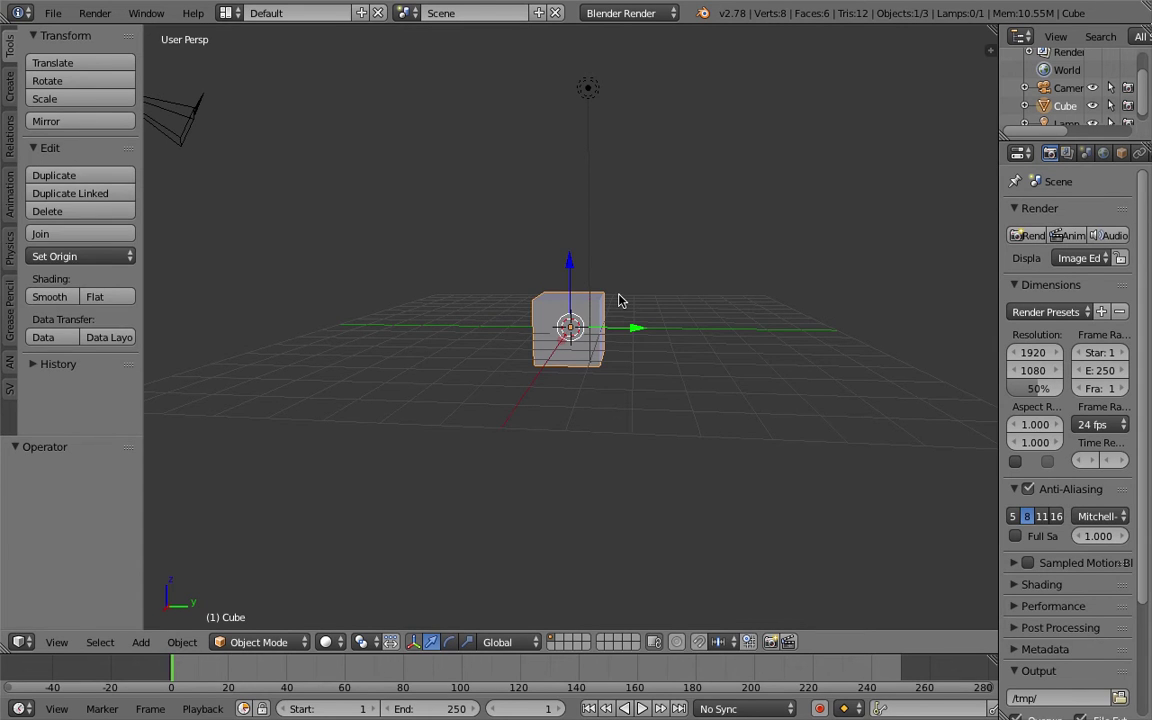
key("Delete")
middle_click_drag(617, 303, 600, 312)
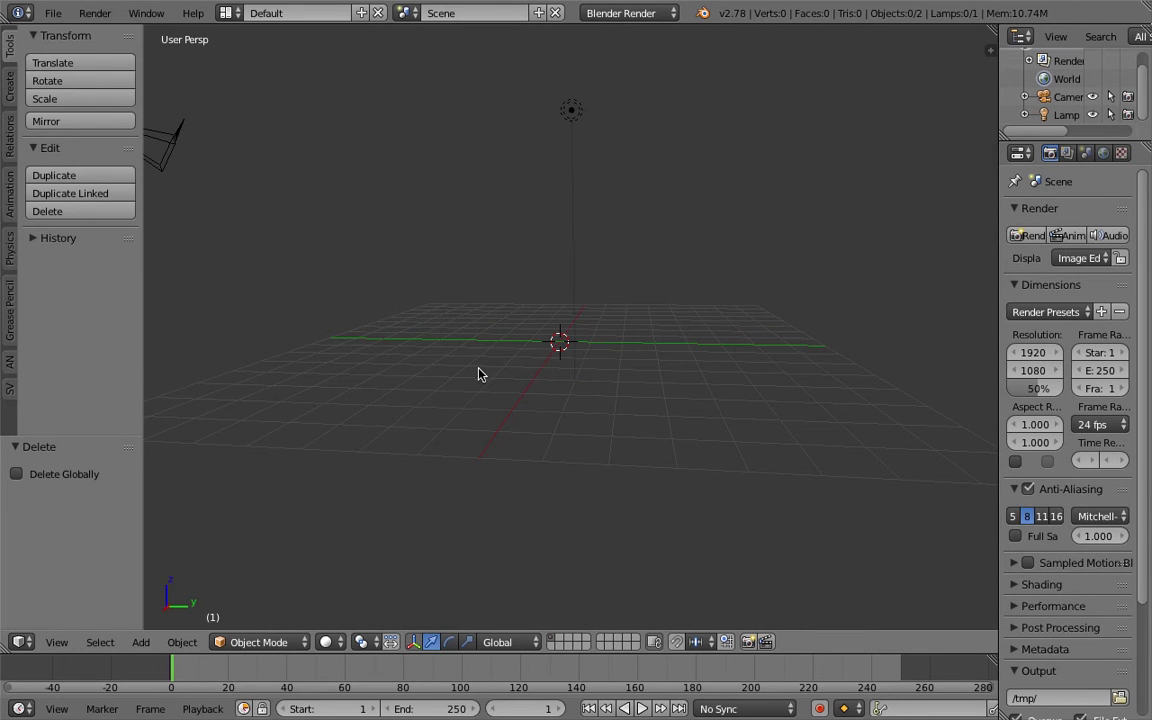
Set the 3D viewport to the front view in orthographic projection
key("q")
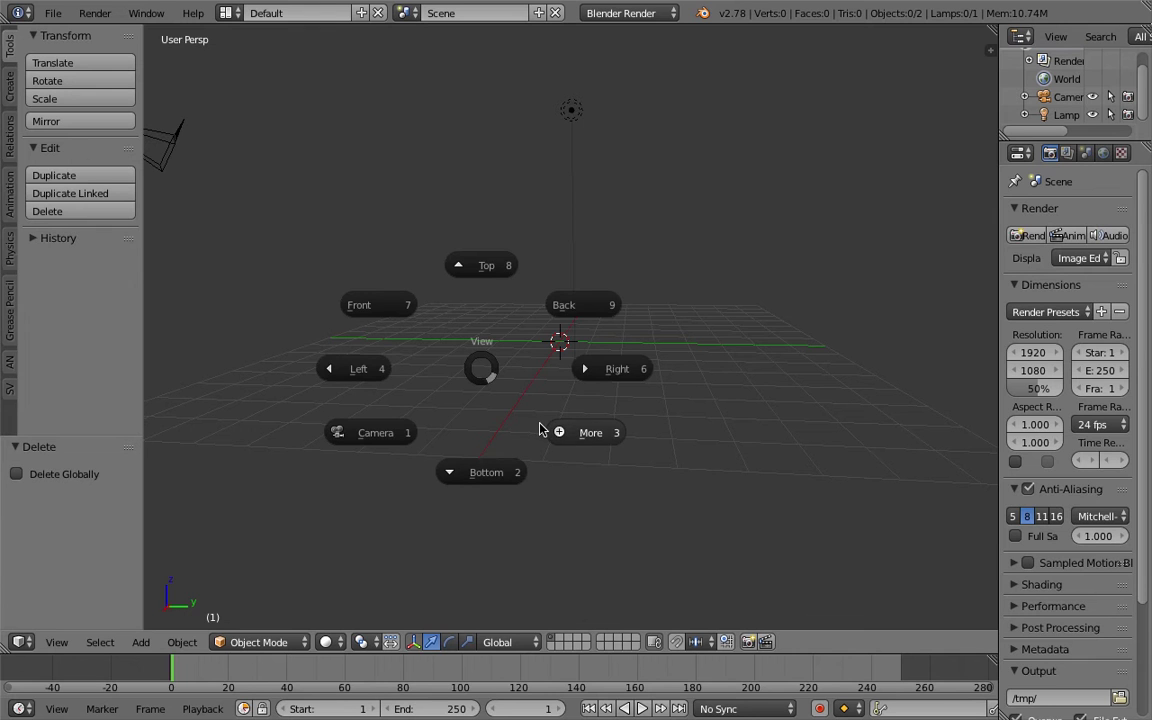
left_click(391, 329)
key("q")
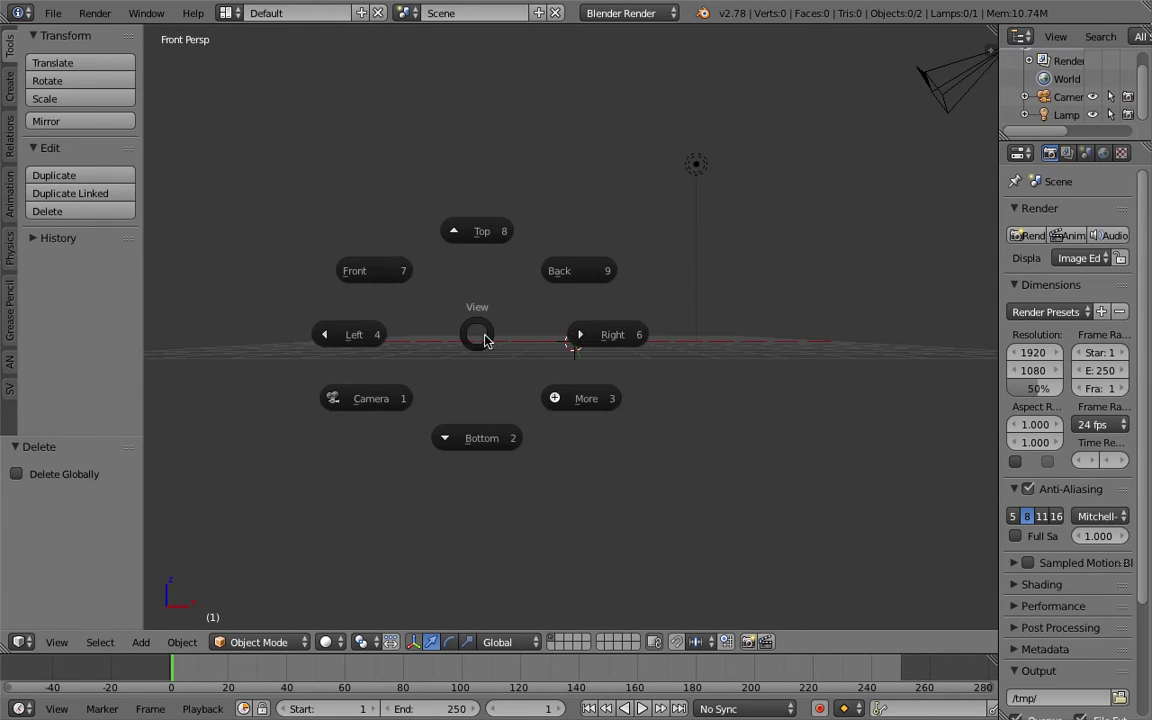
left_click(570, 398)
left_click(466, 395)
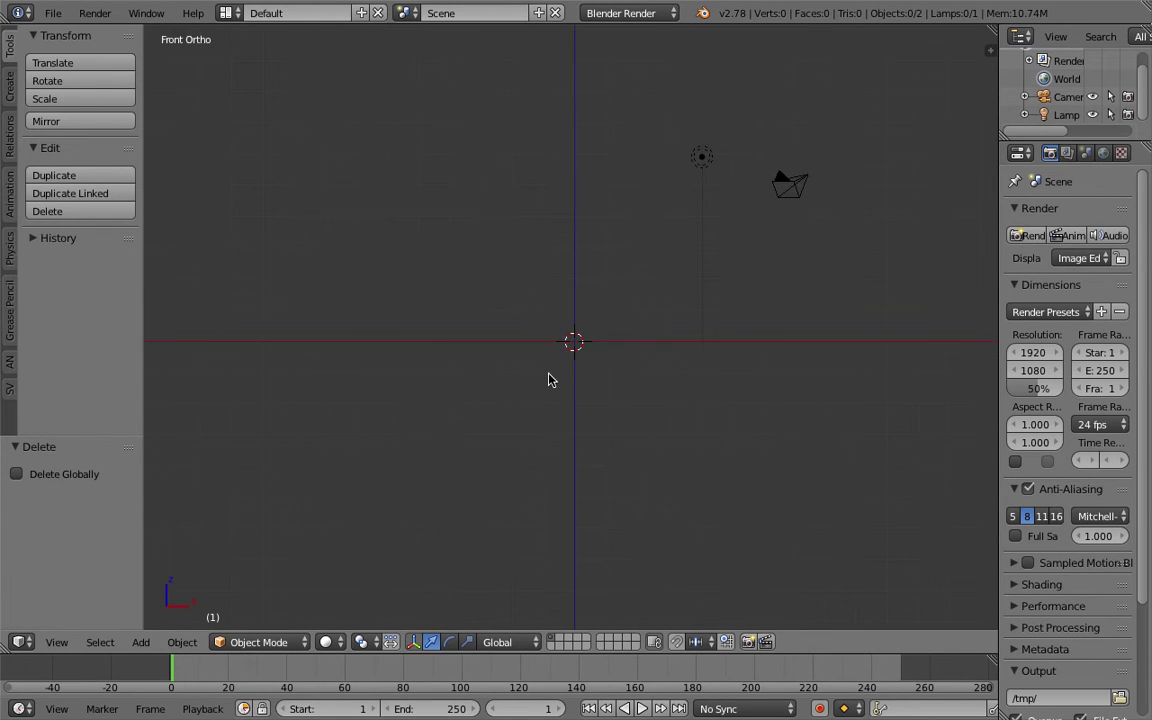
Select the lamp and the camera together and move them to layer 2
middle_click_drag(609, 334, 546, 371, "shift")
right_click(640, 209)
right_click(703, 220, "shift")
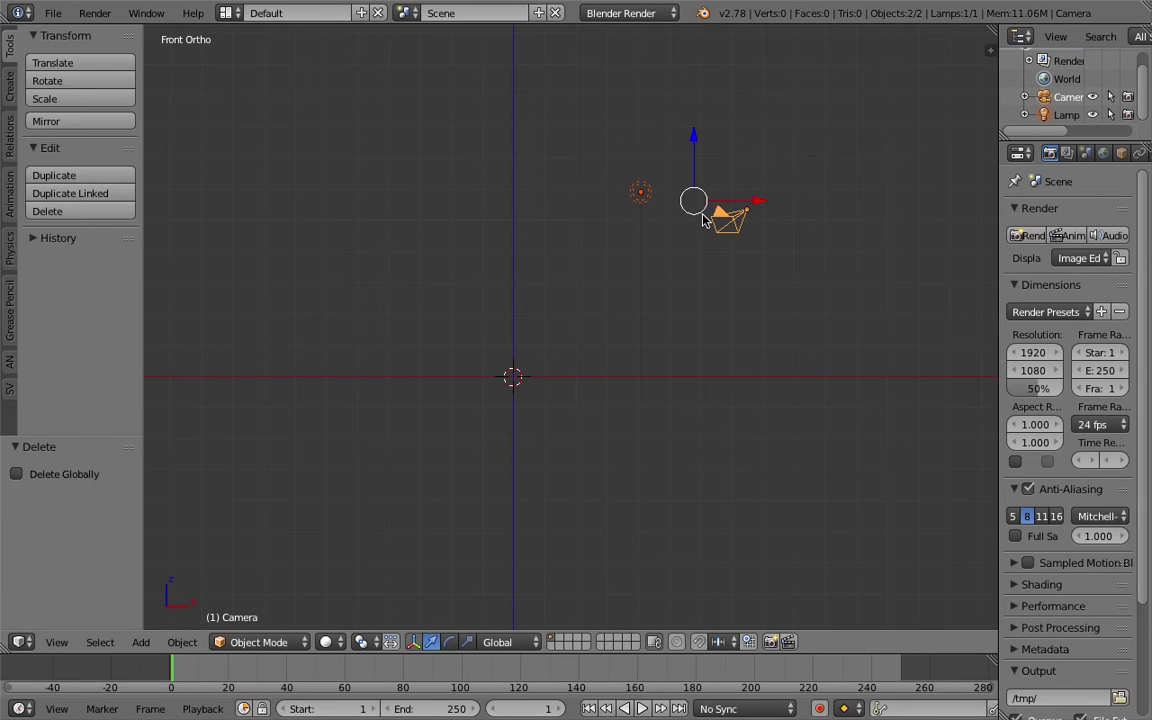
key("m")
key("2")
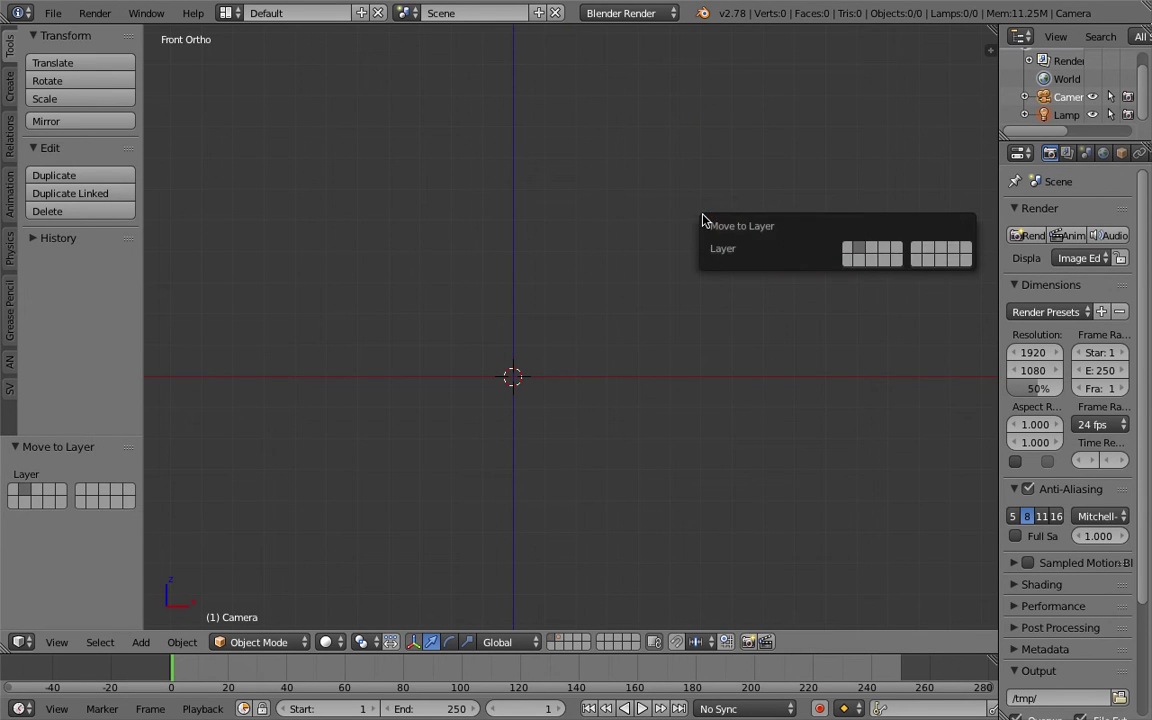
middle_click_drag(609, 235, 598, 257, "shift")
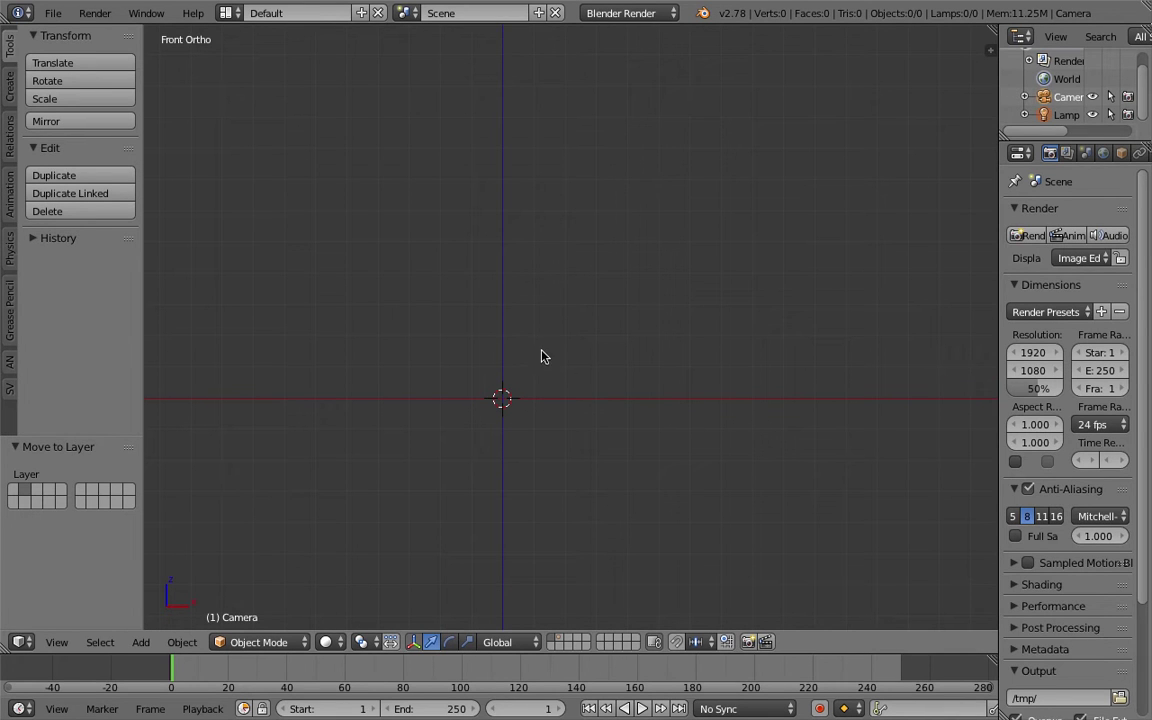
Draw freehand grease pencil strokes for a branching arm and a bent leg on the positive X side of the origin
mouse_move(527, 365)
left_mouse_down()
mouse_move(592, 337)
mouse_move(617, 272)
mouse_move(698, 190)
left_mouse_up()
mouse_move(622, 235)
left_mouse_down()
mouse_move(705, 248)
mouse_move(700, 322)
left_mouse_up()
left_click_drag(524, 390, 633, 503)
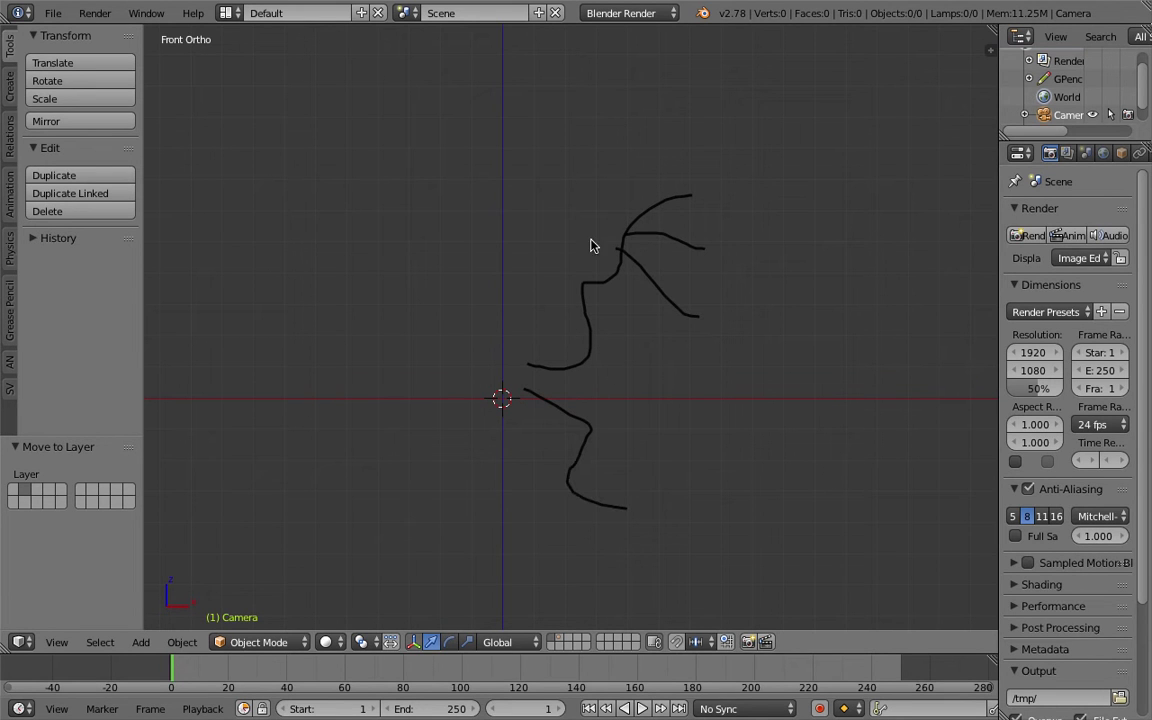
scroll(583, 371, "down", 1)
mouse_move(583, 375)
middle_mouse_down()
mouse_move(542, 391)
mouse_move(558, 355)
mouse_move(489, 332)
mouse_move(550, 342)
mouse_move(522, 357)
mouse_move(506, 326)
mouse_move(653, 309)
mouse_move(512, 327)
mouse_move(598, 333)
middle_mouse_up()
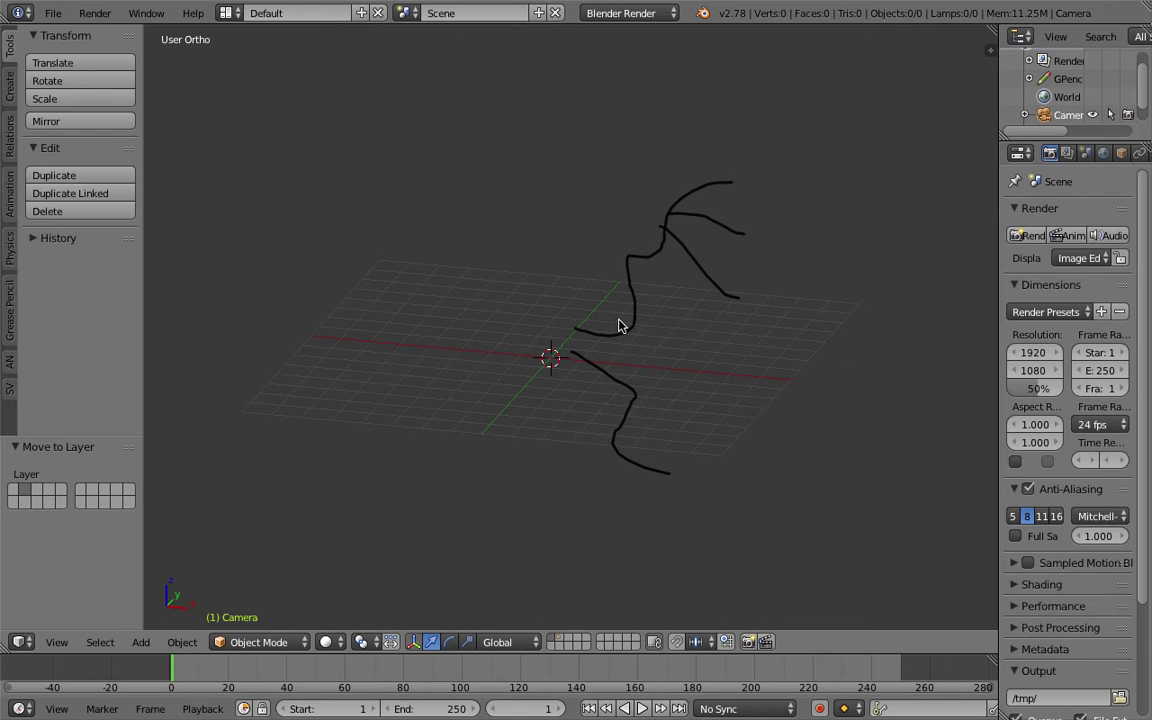
Convert the grease pencil strokes to a Bezier curve with linked strokes and show layer 2
key("space")
type("conv")
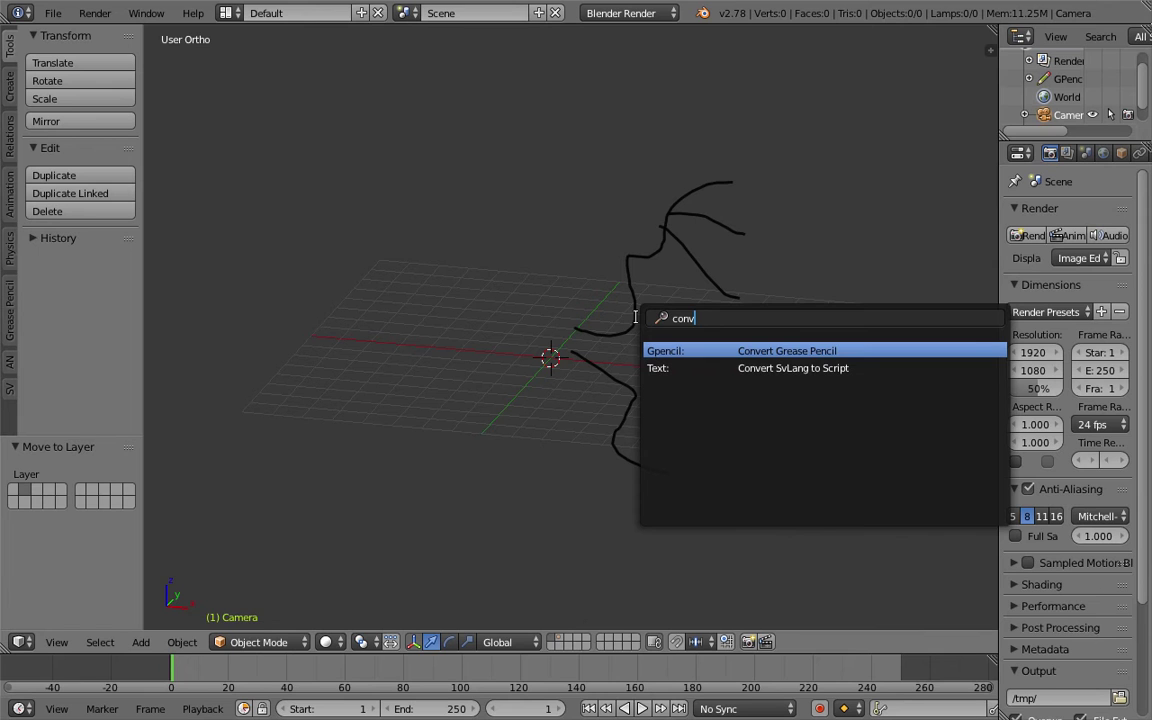
left_click(749, 350)
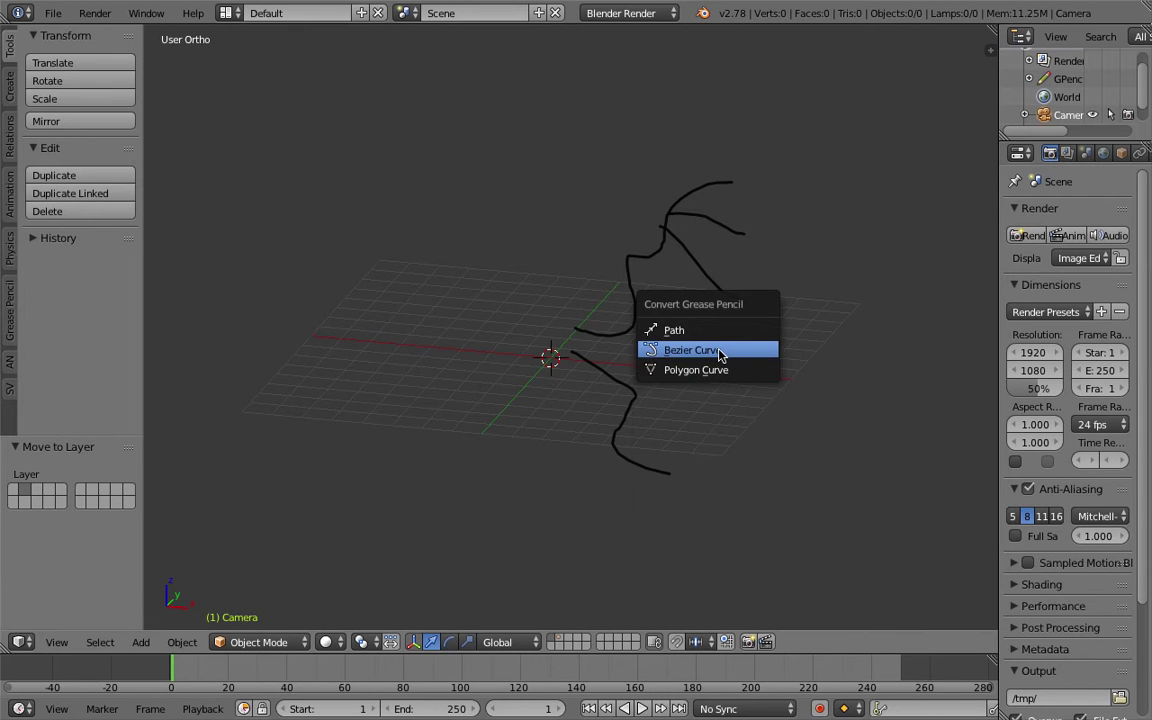
left_click(719, 352)
key("2")
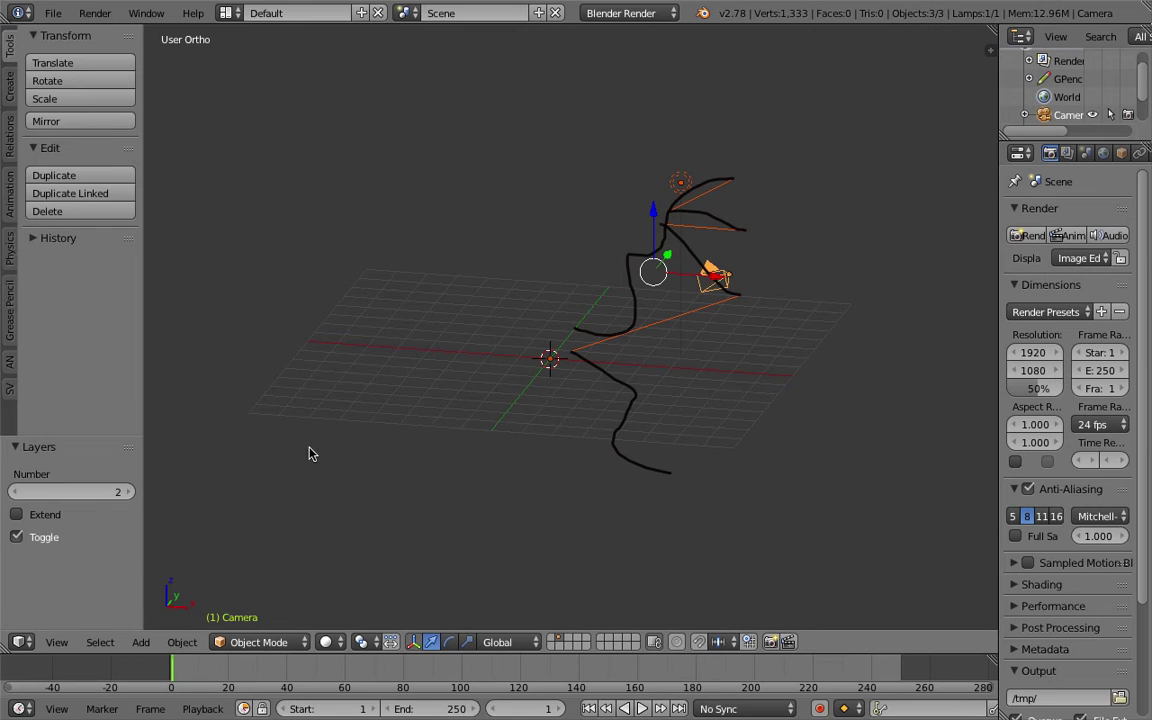
Delete the Bezier curve that joins the separate strokes together
right_click(659, 328)
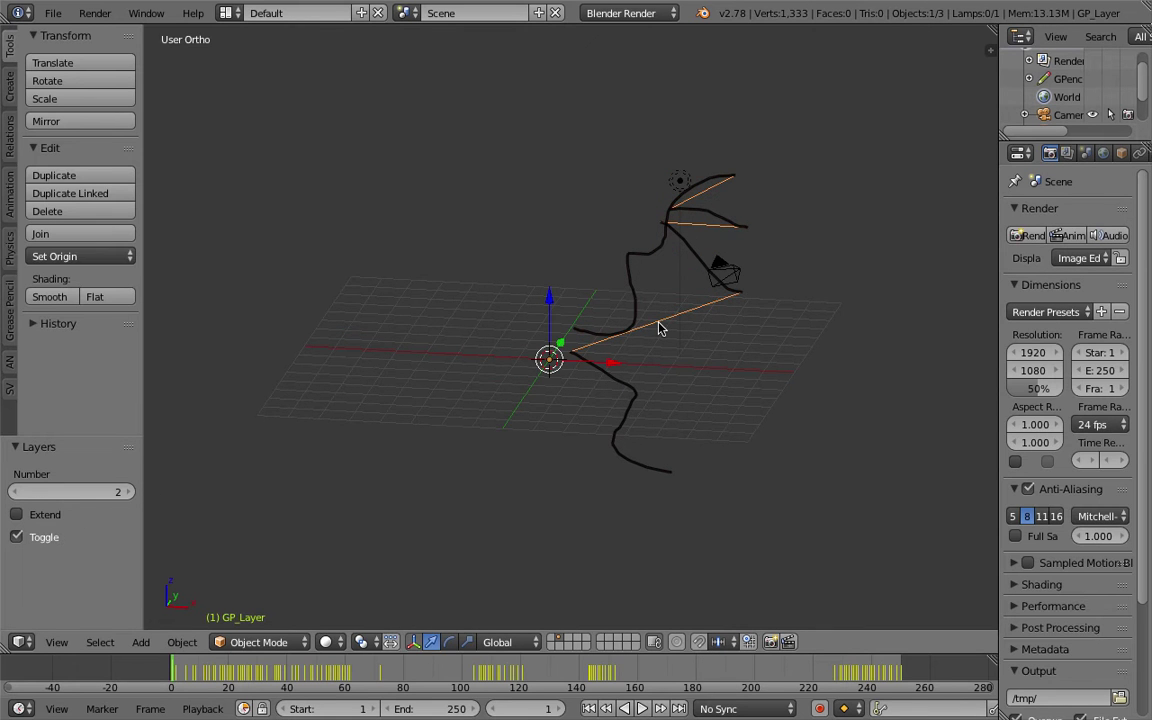
key("x")
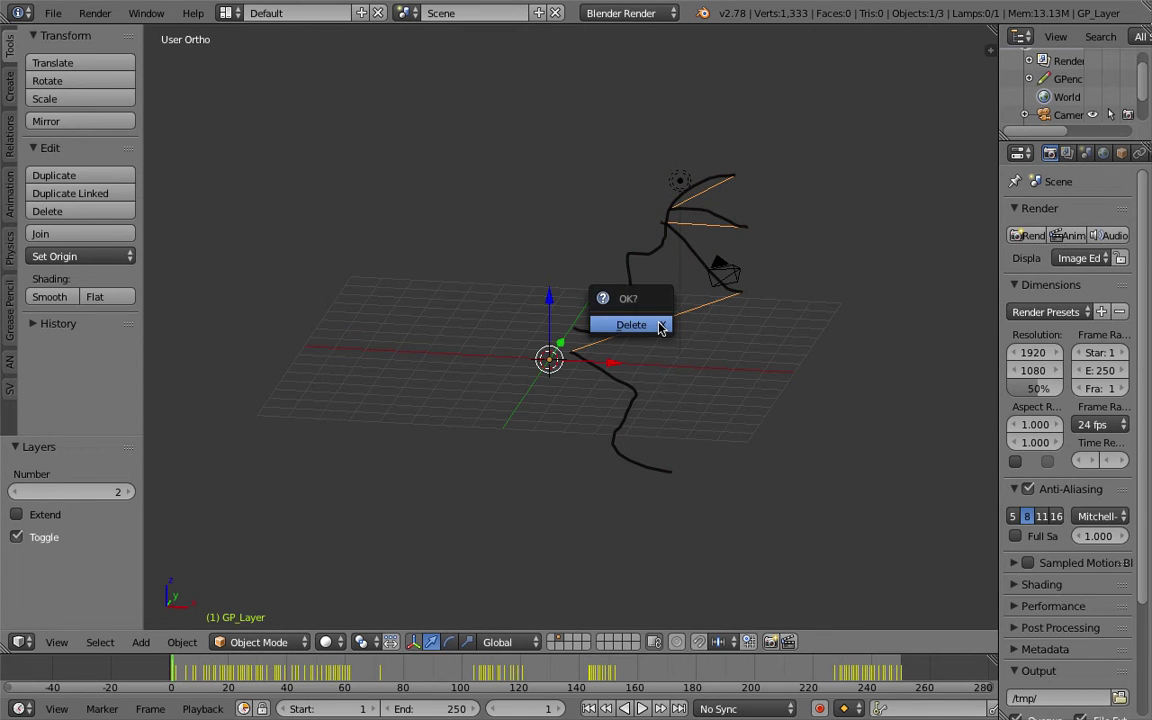
left_click(660, 325)
Convert the grease pencil strokes to a Bezier curve again with Link Strokes disabled
key("space")
type("con")
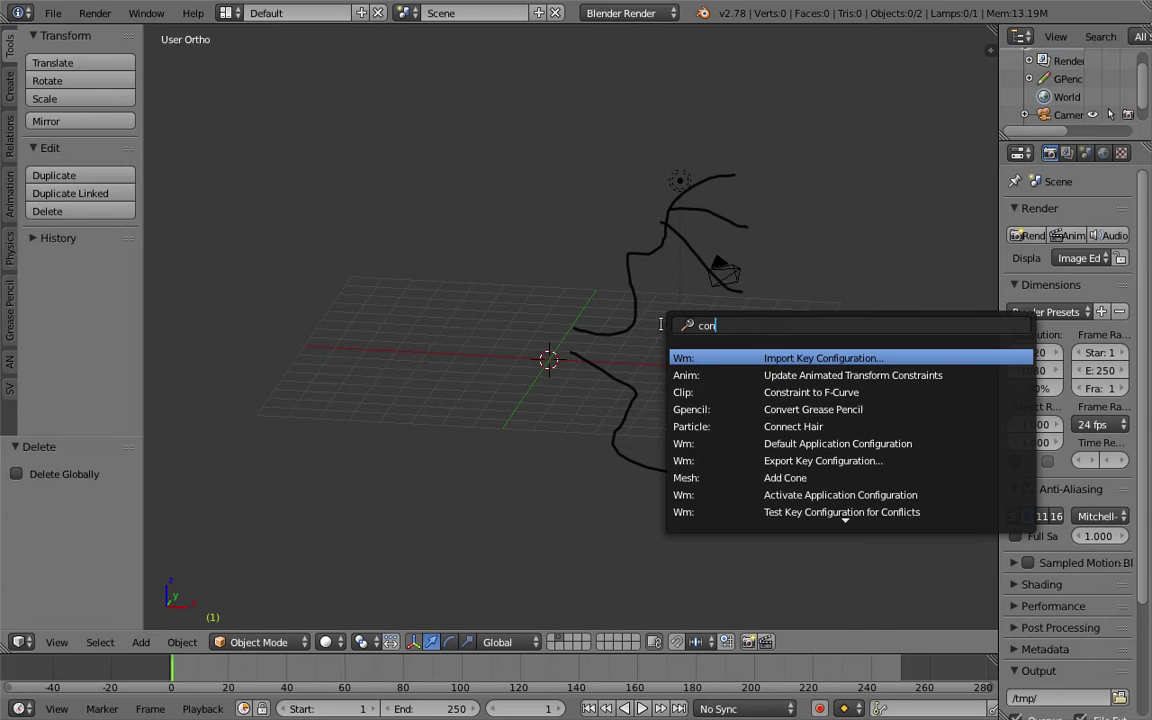
type("ver")
key("Return")
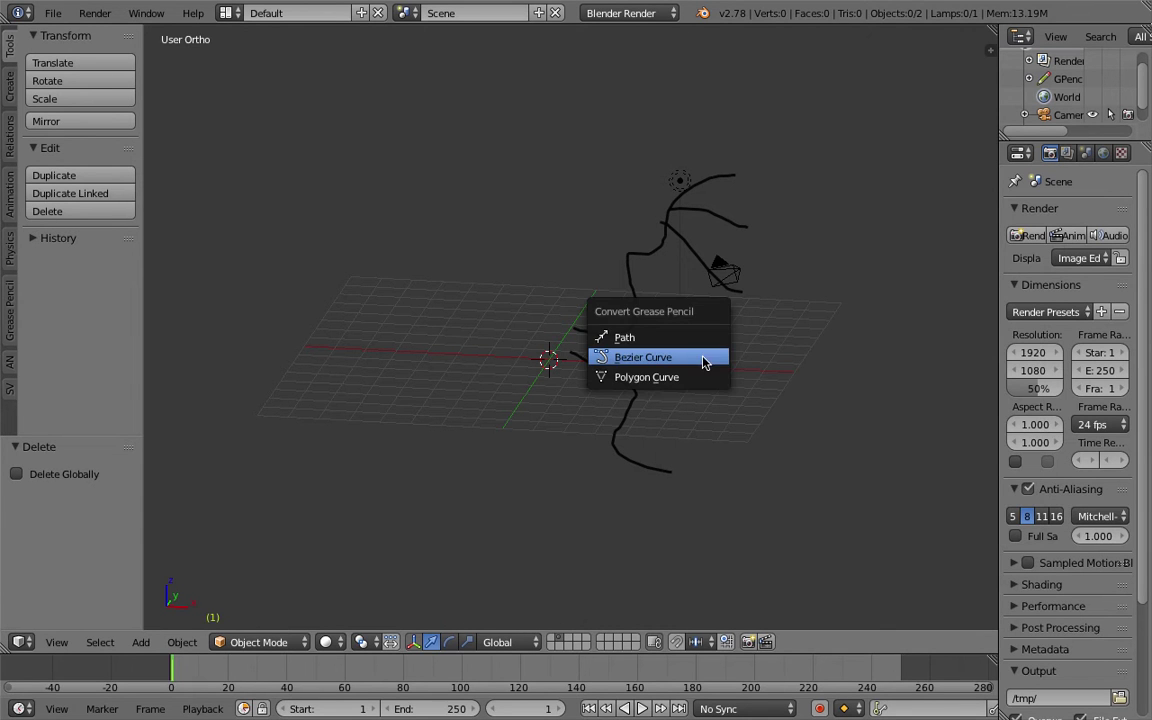
left_click(684, 365)
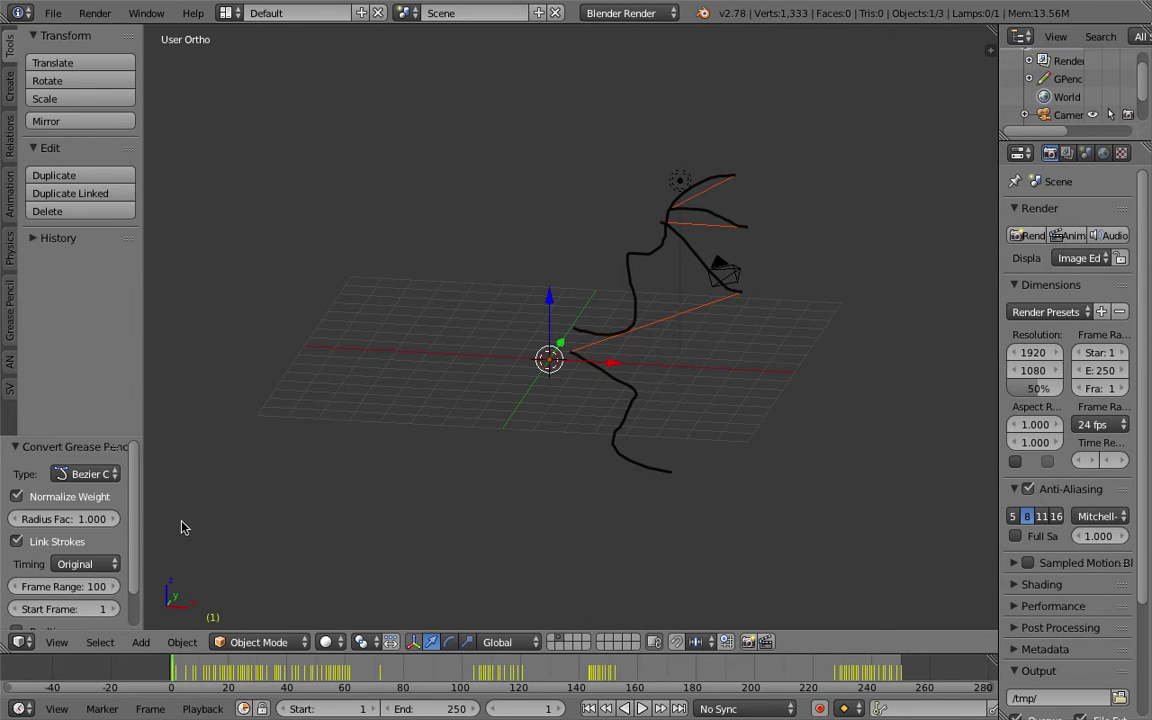
left_click(67, 546)
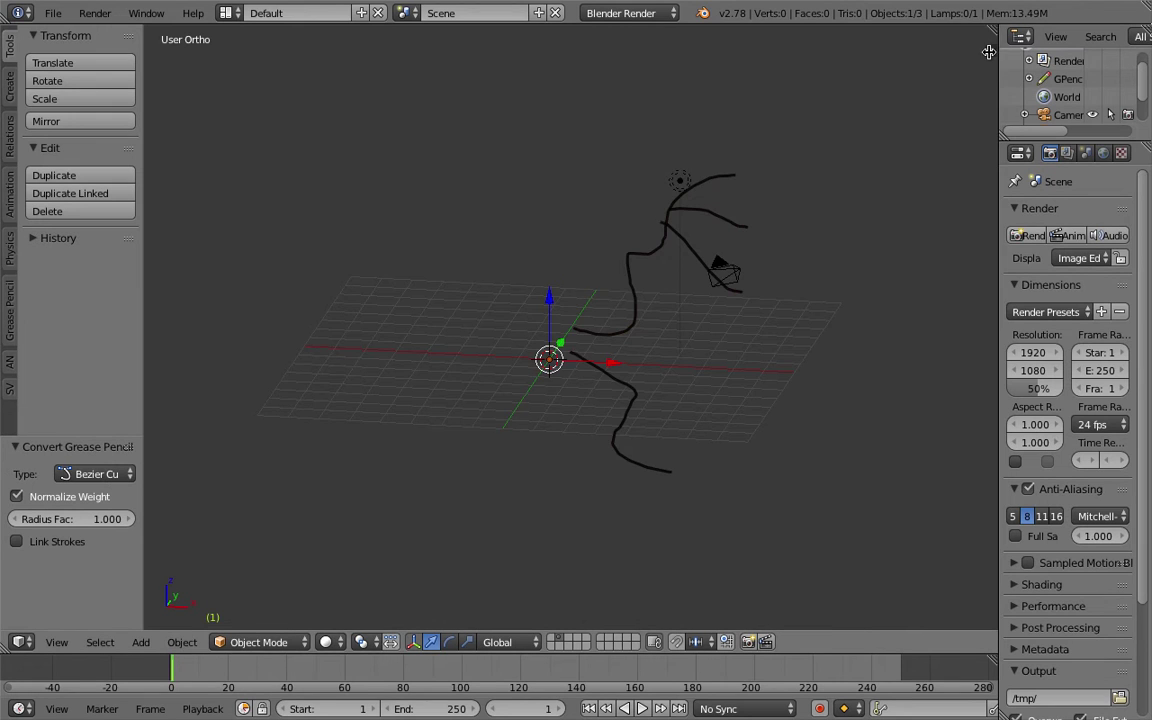
Remove the original grease pencil layer and select the converted curve
key("n")
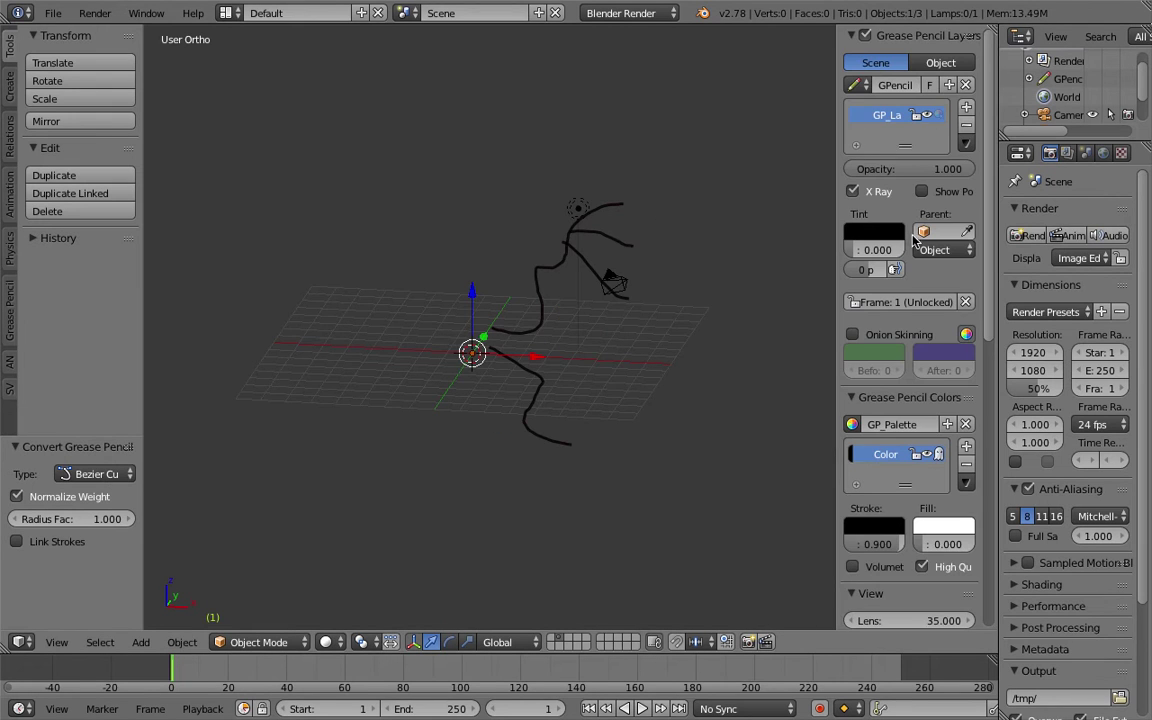
left_click(966, 126)
left_click(558, 257)
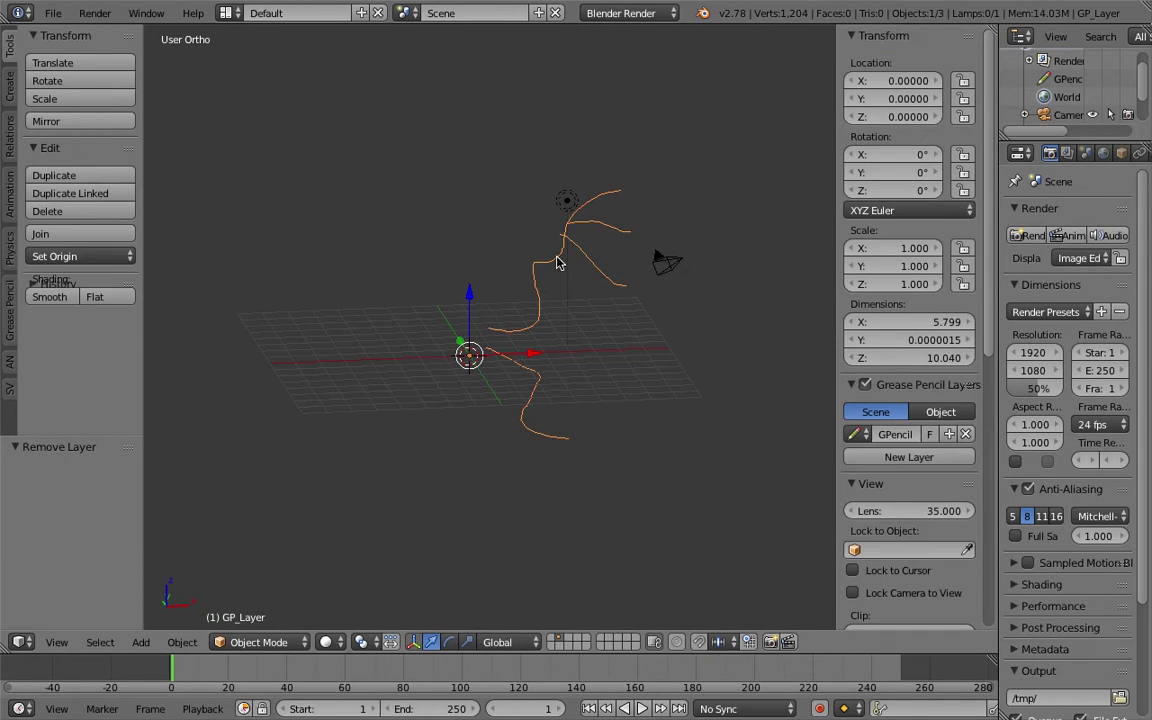
mouse_move(527, 298)
middle_mouse_down()
mouse_move(576, 291)
mouse_move(548, 296)
middle_mouse_up()
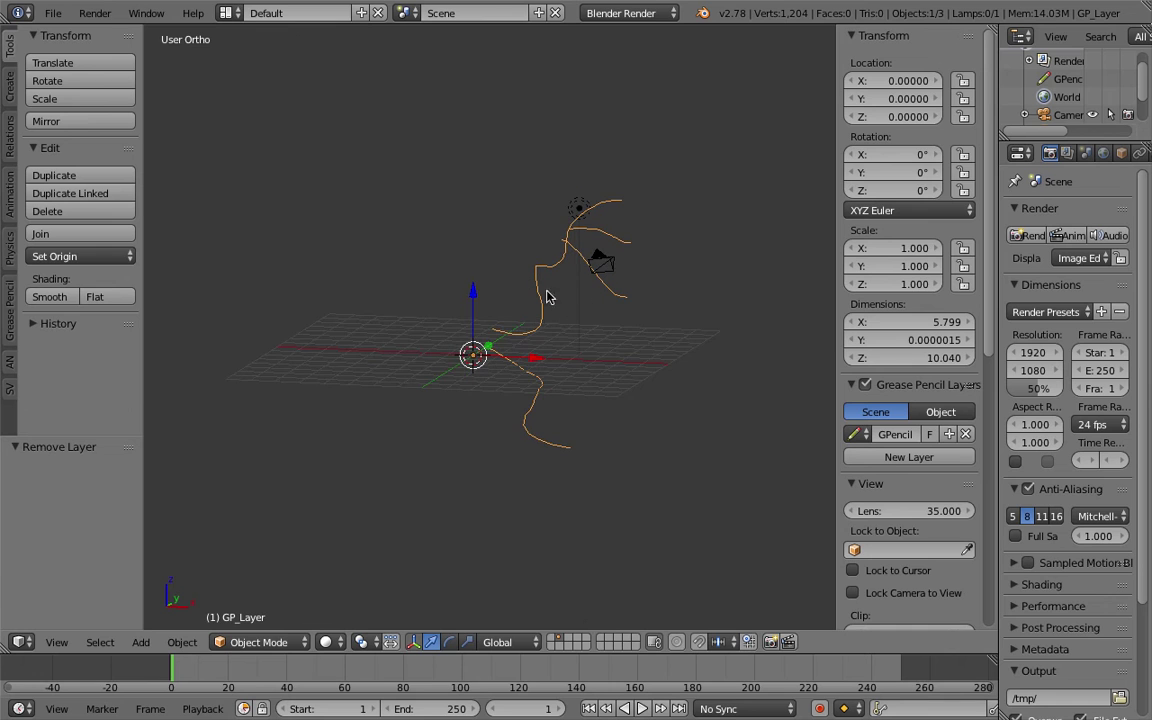
Add a Mirror modifier on the X axis to the converted curve
left_click_drag(998, 142, 909, 142)
left_click(1084, 153)
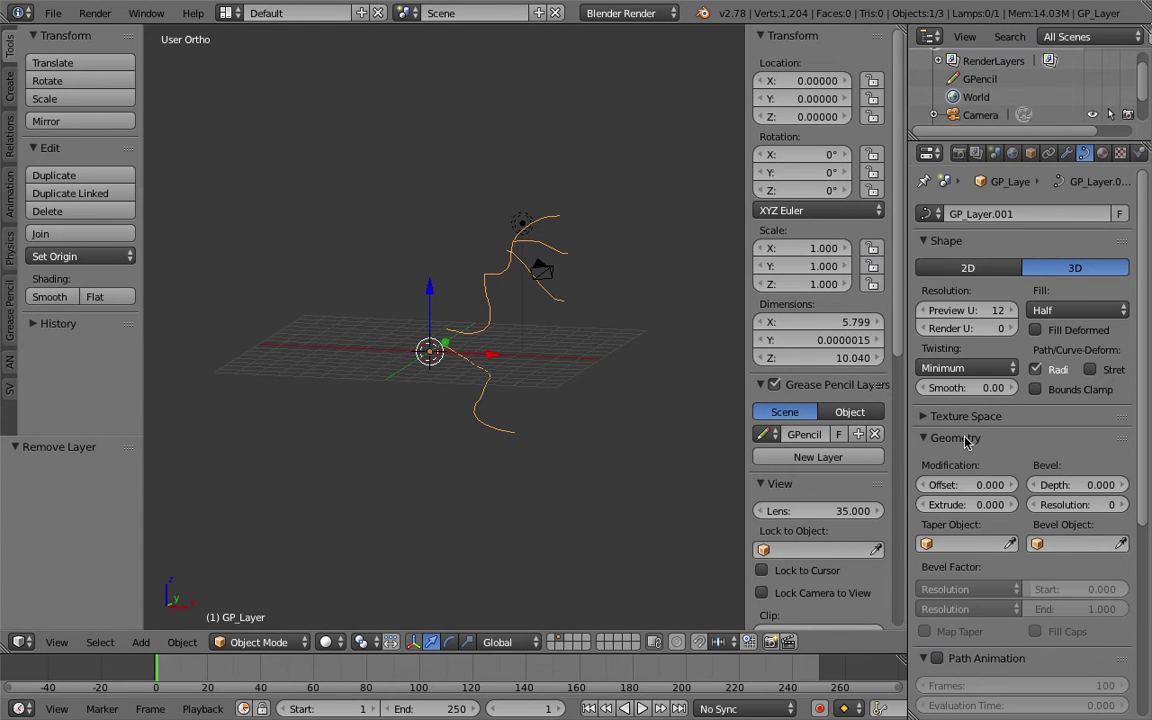
left_click(1066, 153)
left_click(1013, 213)
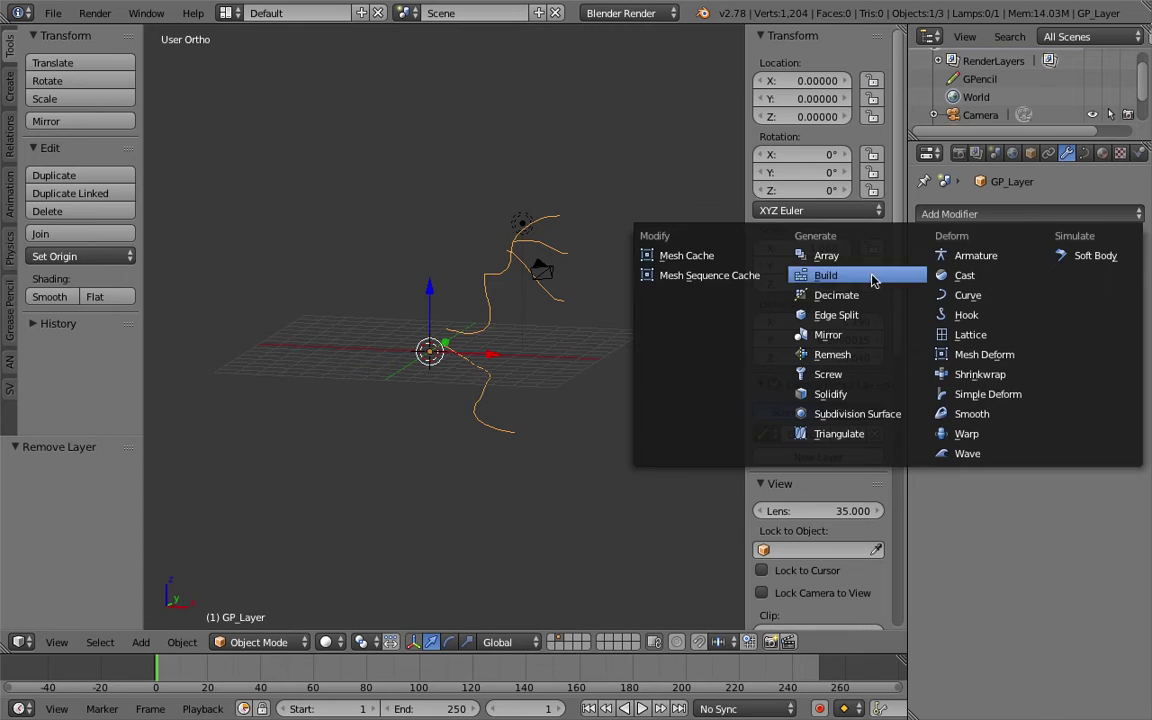
left_click(862, 340)
mouse_move(501, 321)
middle_mouse_down()
mouse_move(512, 321)
mouse_move(468, 325)
mouse_move(405, 280)
mouse_move(398, 308)
mouse_move(429, 309)
mouse_move(505, 300)
mouse_move(557, 276)
middle_mouse_up()
key("a")
key("a")
scroll(466, 320, "up", 2)
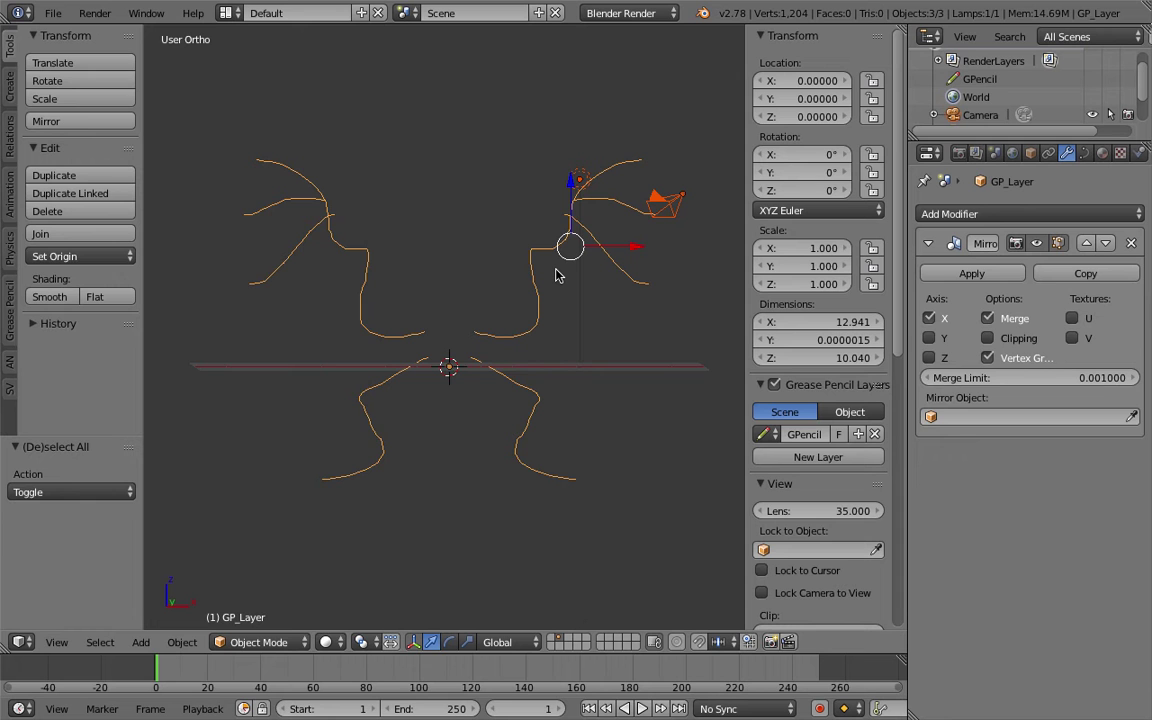
mouse_move(557, 276)
middle_mouse_down()
mouse_move(512, 319)
mouse_move(478, 330)
mouse_move(522, 321)
mouse_move(513, 331)
mouse_move(538, 285)
middle_mouse_up()
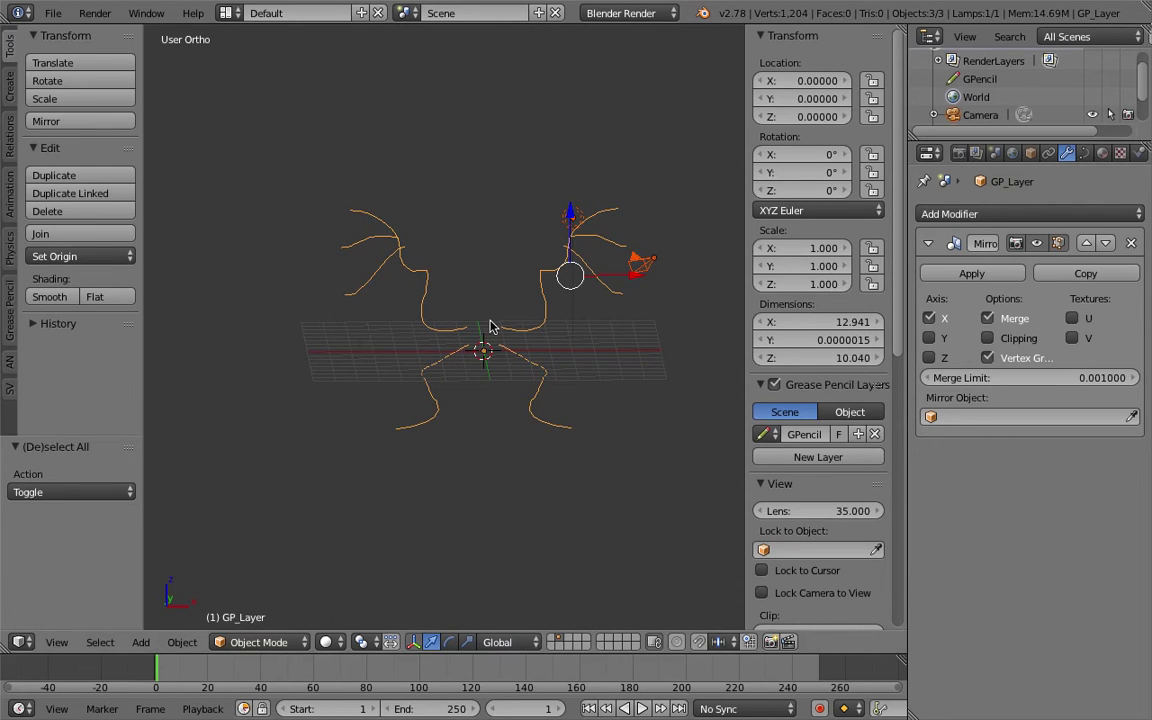
mouse_move(562, 308)
middle_mouse_down()
mouse_move(470, 337)
mouse_move(468, 267)
middle_mouse_up()
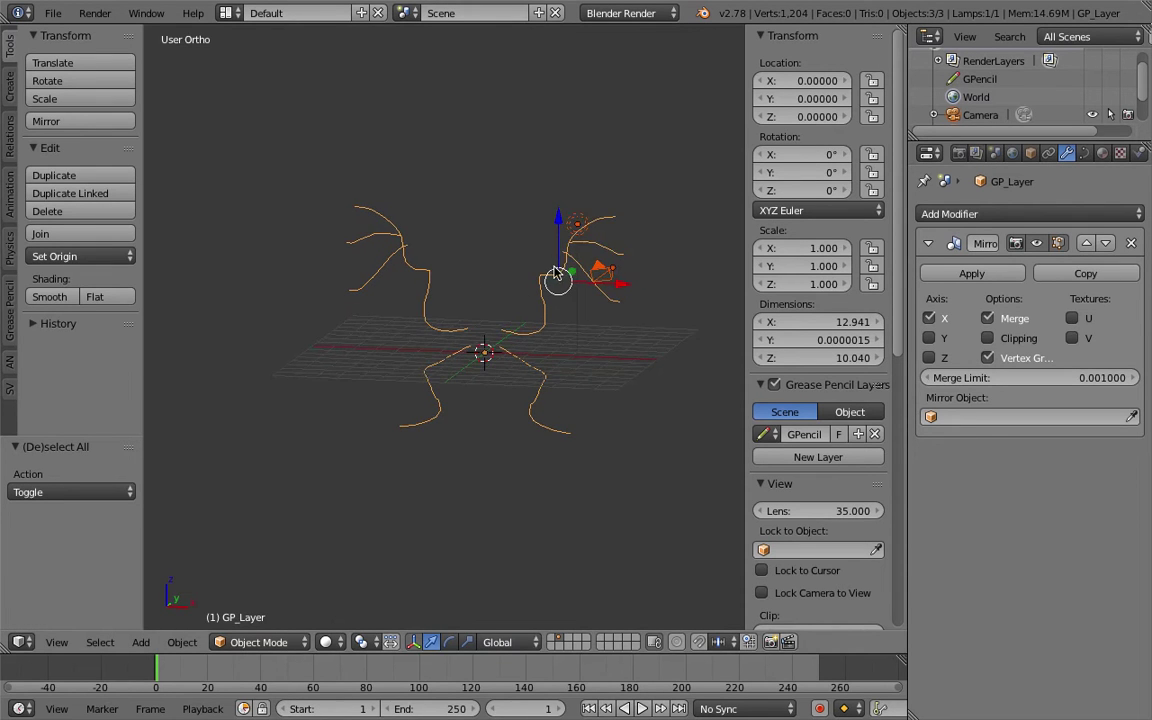
Add a second Mirror modifier on the Z axis only, with a merge limit of 0.0013
left_click(948, 214)
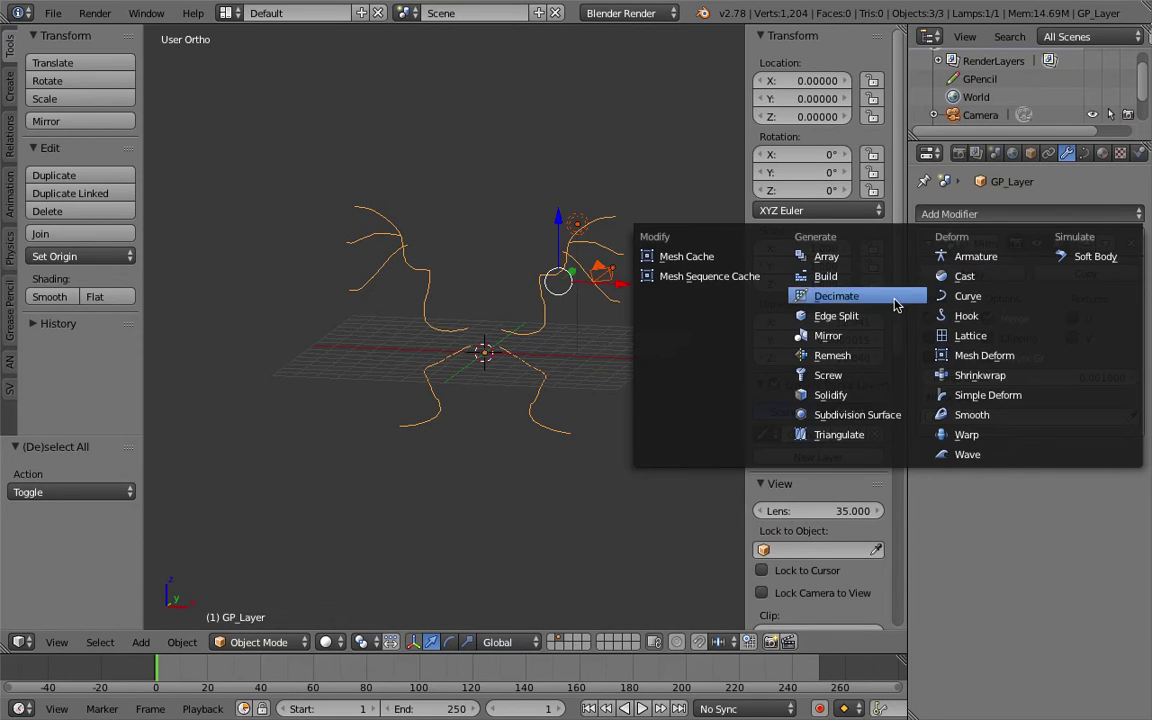
left_click(890, 344)
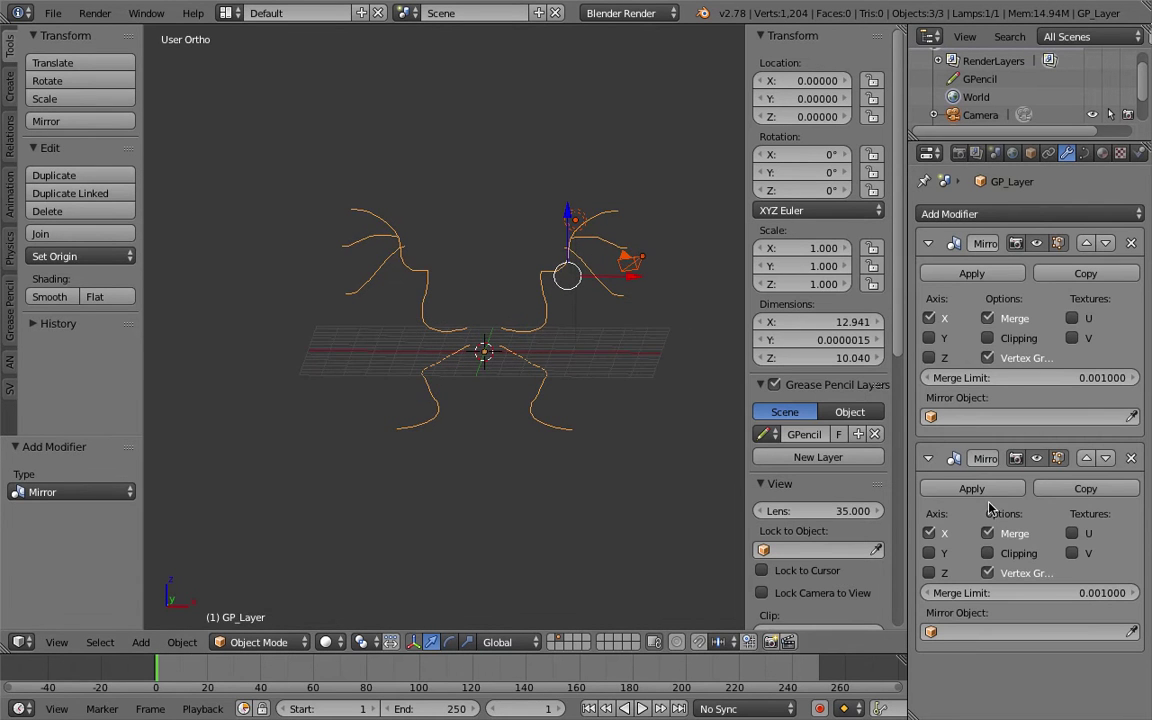
left_click(928, 555)
left_click(931, 534)
left_click(940, 570)
left_click(931, 555)
left_click_drag(1038, 593, 1045, 593)
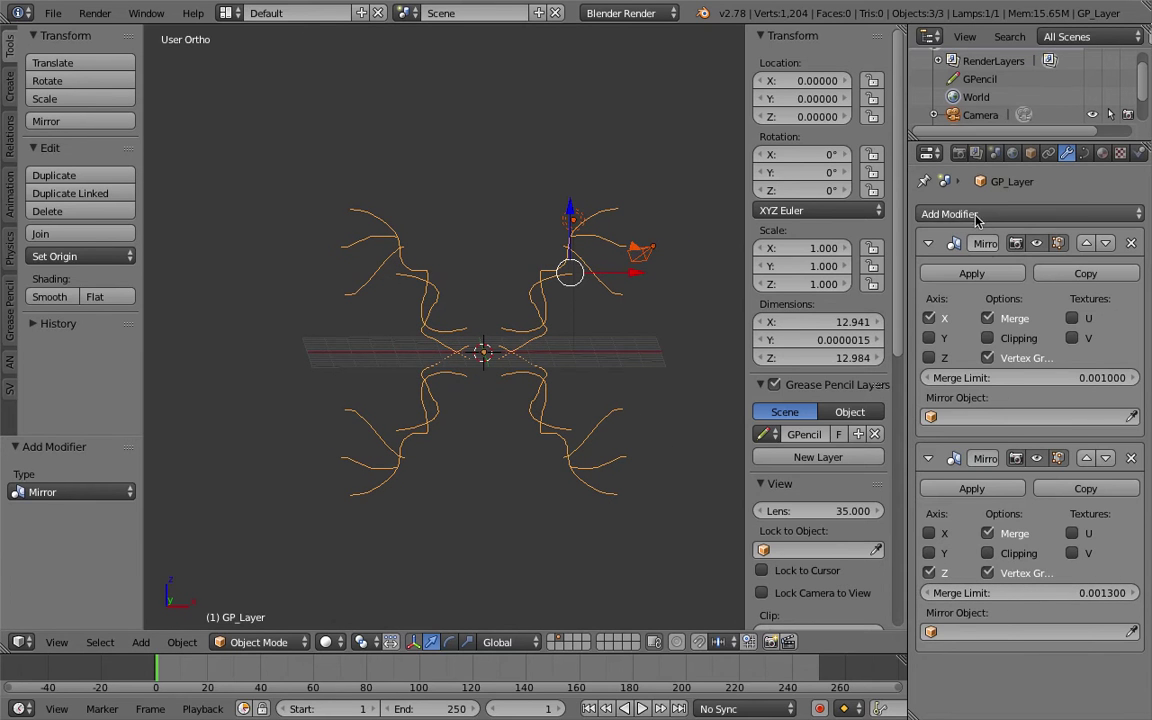
Add a third Mirror modifier to the curve using the Y and Z axes
left_click(940, 214)
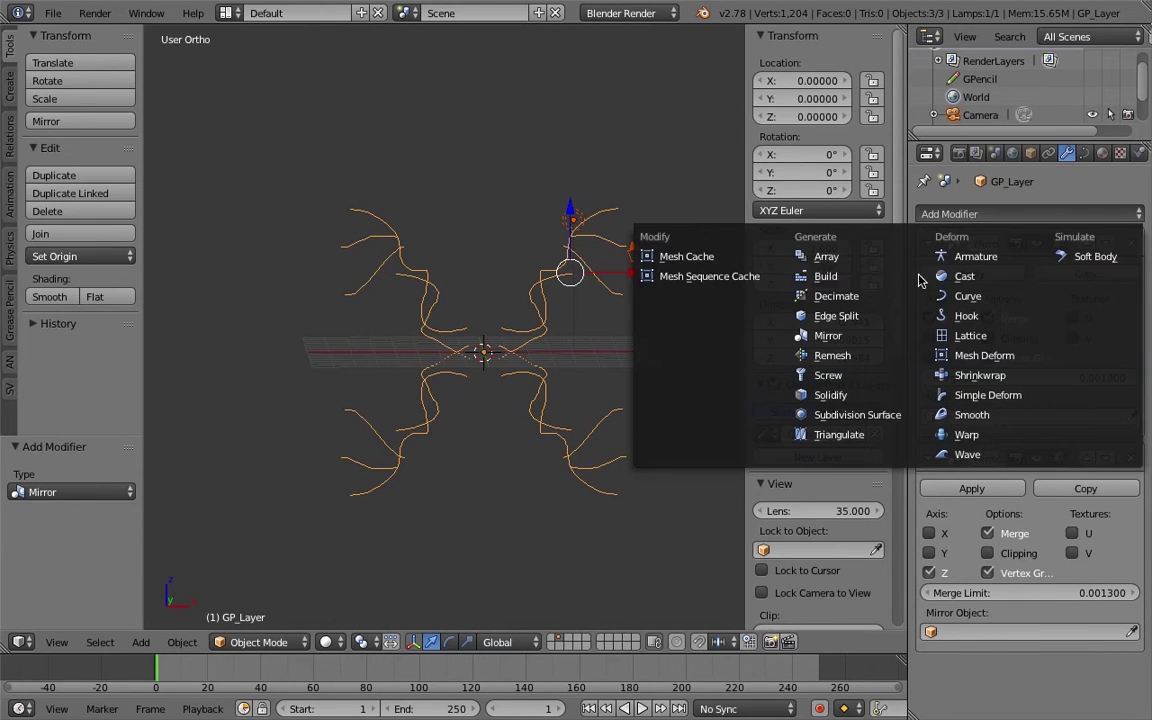
left_click(877, 332)
scroll(943, 560, "down", 4)
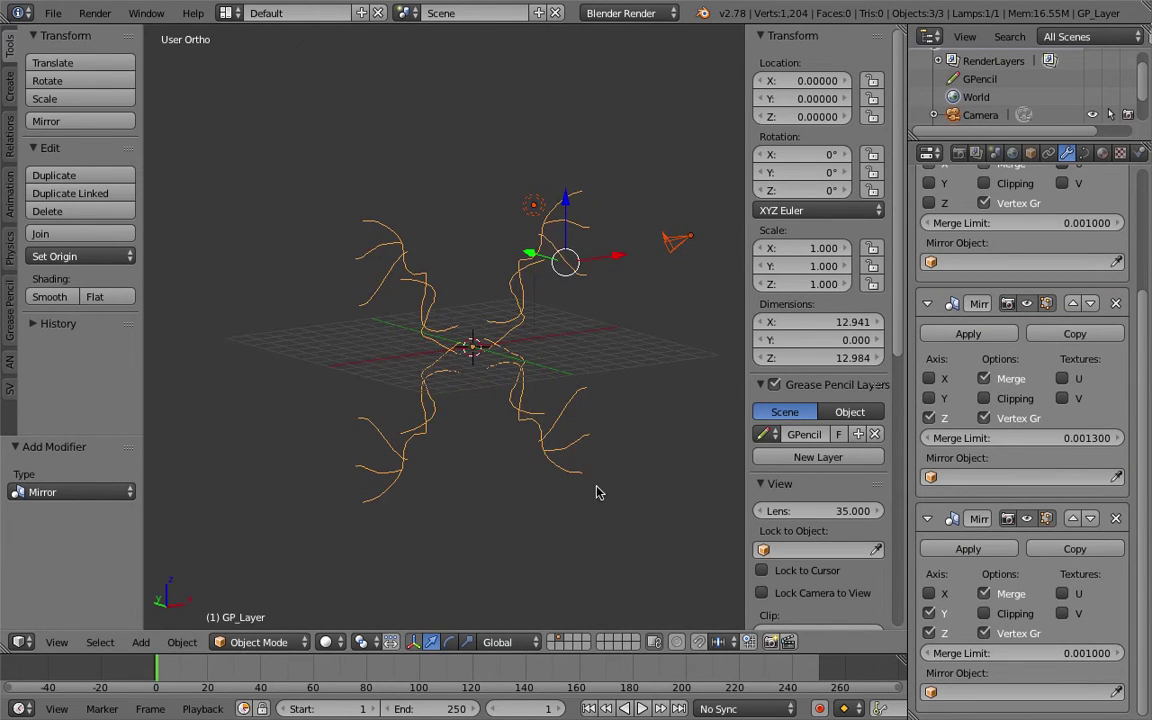
Add a Plain Axes empty at the scene origin and shift it slightly
key("shift+a")
mouse_move(506, 483)
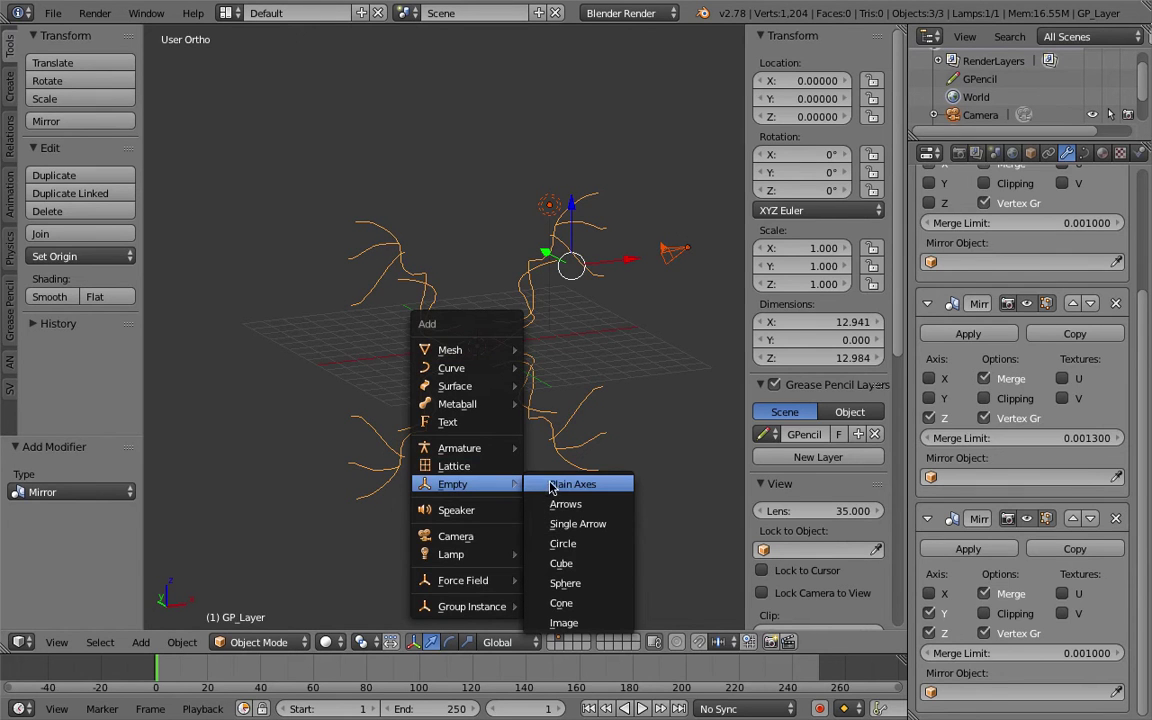
left_click(568, 485)
middle_click_drag(543, 355, 531, 380)
key("g")
left_click(533, 381)
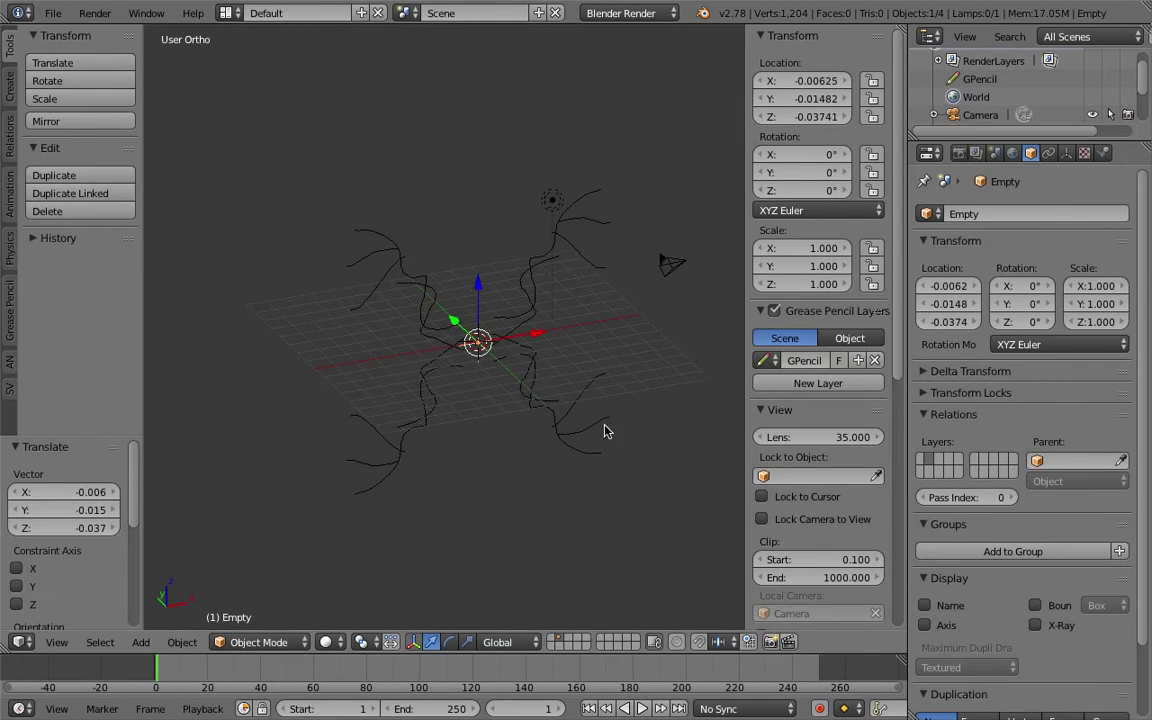
Set the empty as the mirror object of the curve's third Mirror modifier
right_click(523, 303)
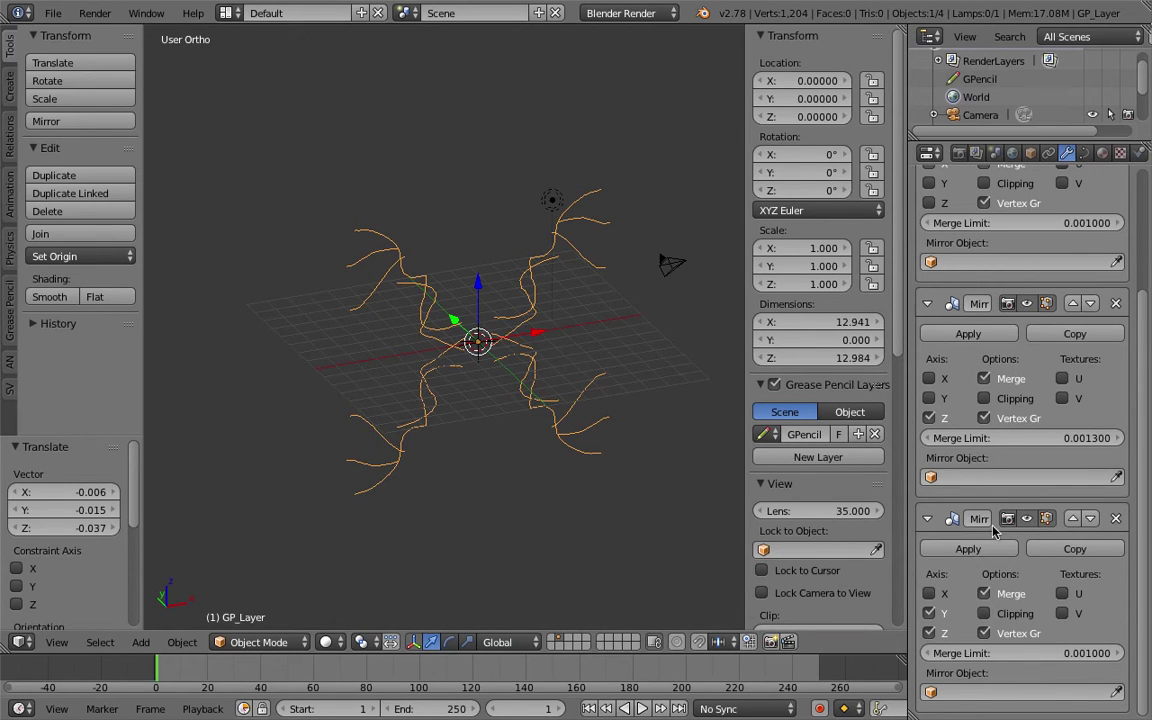
left_click(990, 692)
left_click(936, 526)
Move the curve to about X 0.357, Y 0.097, Z 0.474 and trackball-rotate it to about -60°, 20°, -13°
key("g")
left_click(575, 377)
key("r")
key("r")
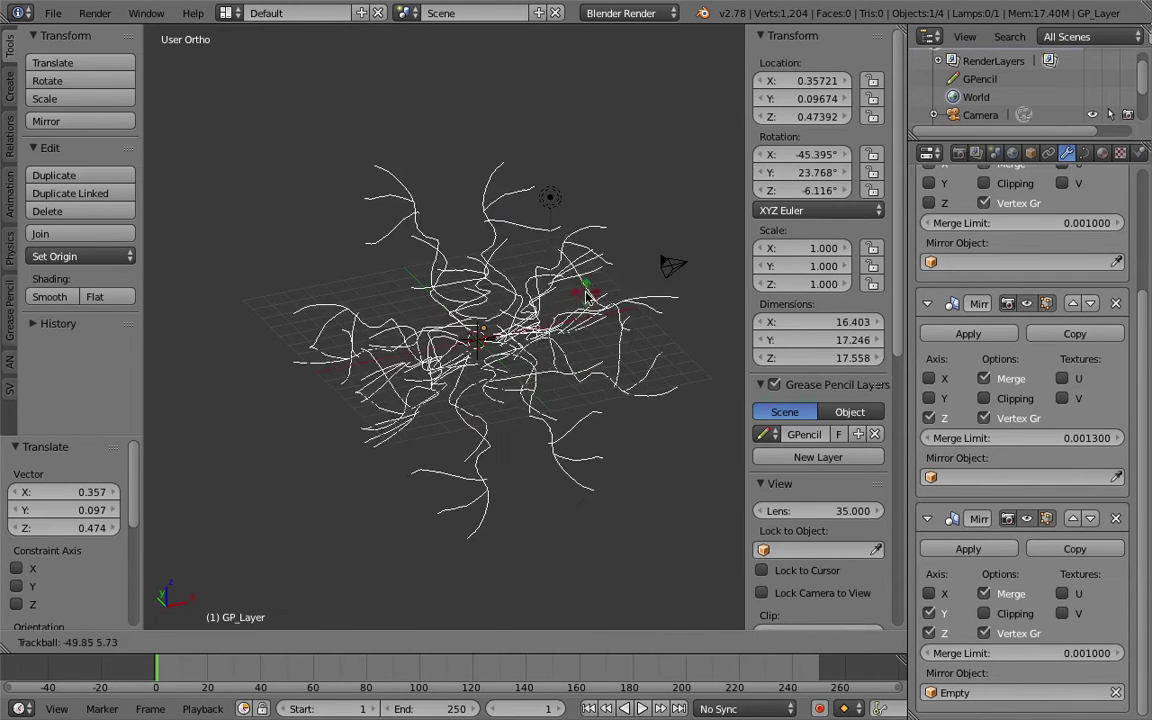
left_click(494, 368)
Examine the symmetry of the multiply mirrored curve from several angles with all objects highlighted
middle_click_drag(494, 368, 514, 316)
key("a")
key("a")
middle_click_drag(461, 275, 537, 365)
scroll(487, 336, "up", 4)
scroll(536, 325, "down", 4)
middle_click_drag(420, 350, 435, 510)
middle_click_drag(537, 341, 403, 294)
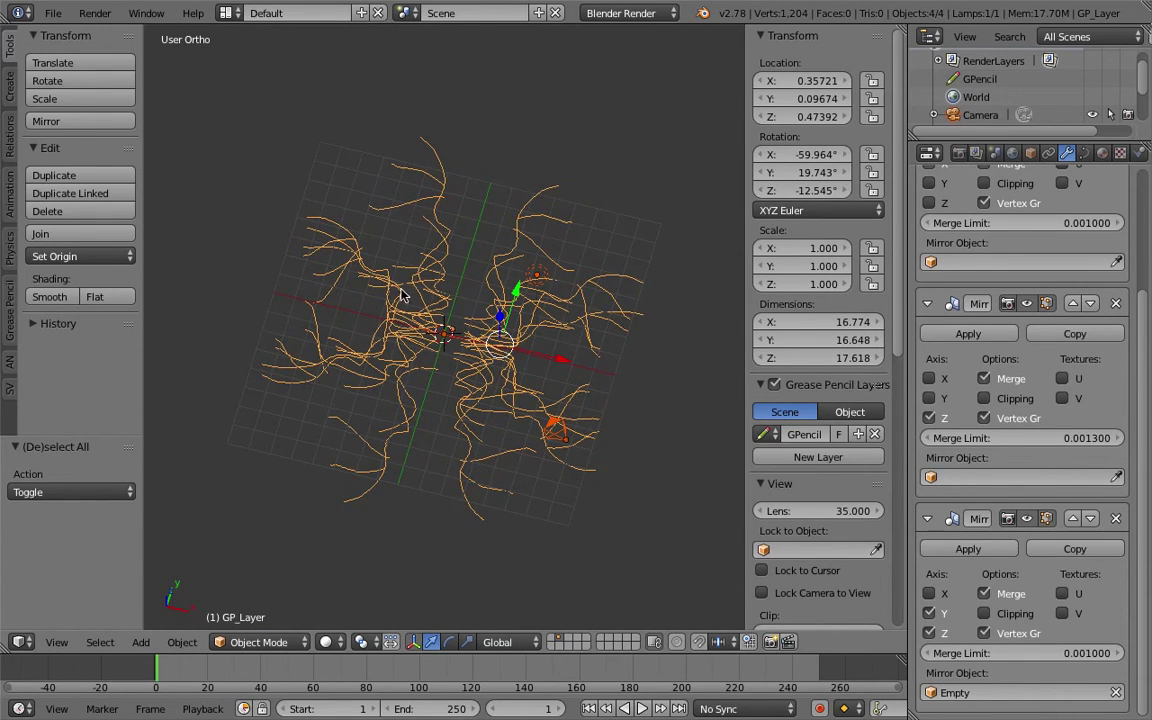
middle_click_drag(462, 345, 424, 275)
Start a new file by reloading the default startup scene
left_click(52, 13)
left_click(74, 35)
left_click(82, 47)
Switch to the Compositing screen layout, shorten the node editor and set it to Sverchok node trees
left_click(226, 13)
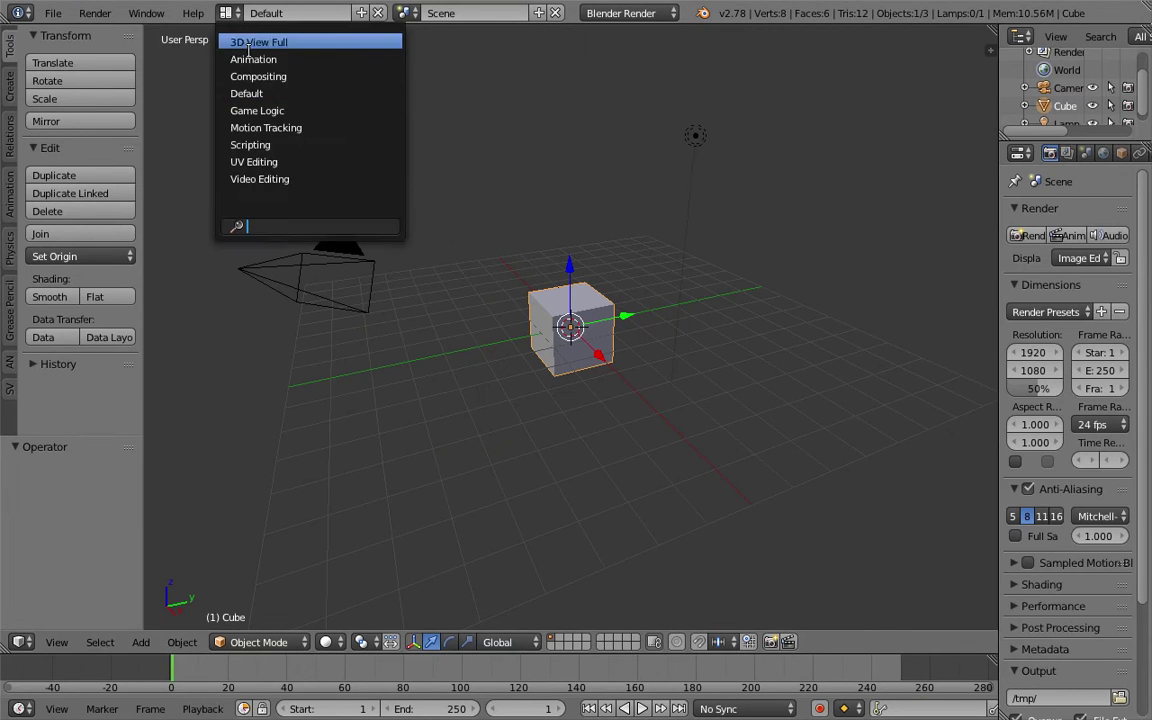
left_click(258, 76)
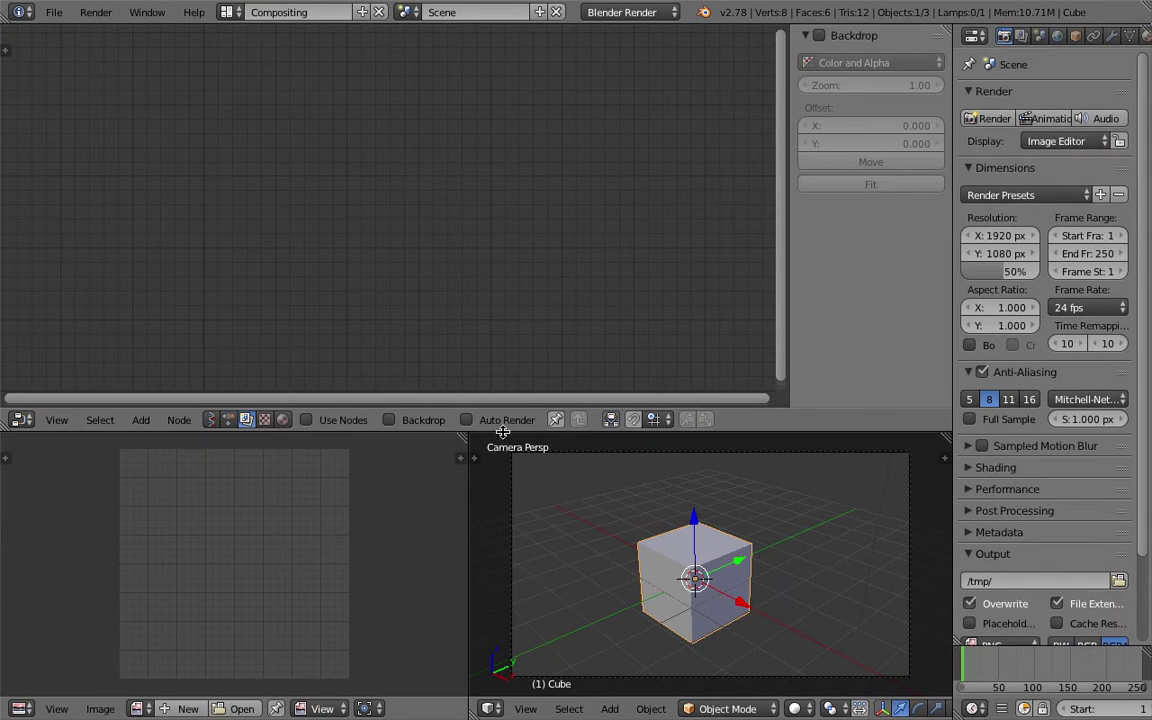
left_click_drag(505, 433, 503, 328)
left_click(211, 316)
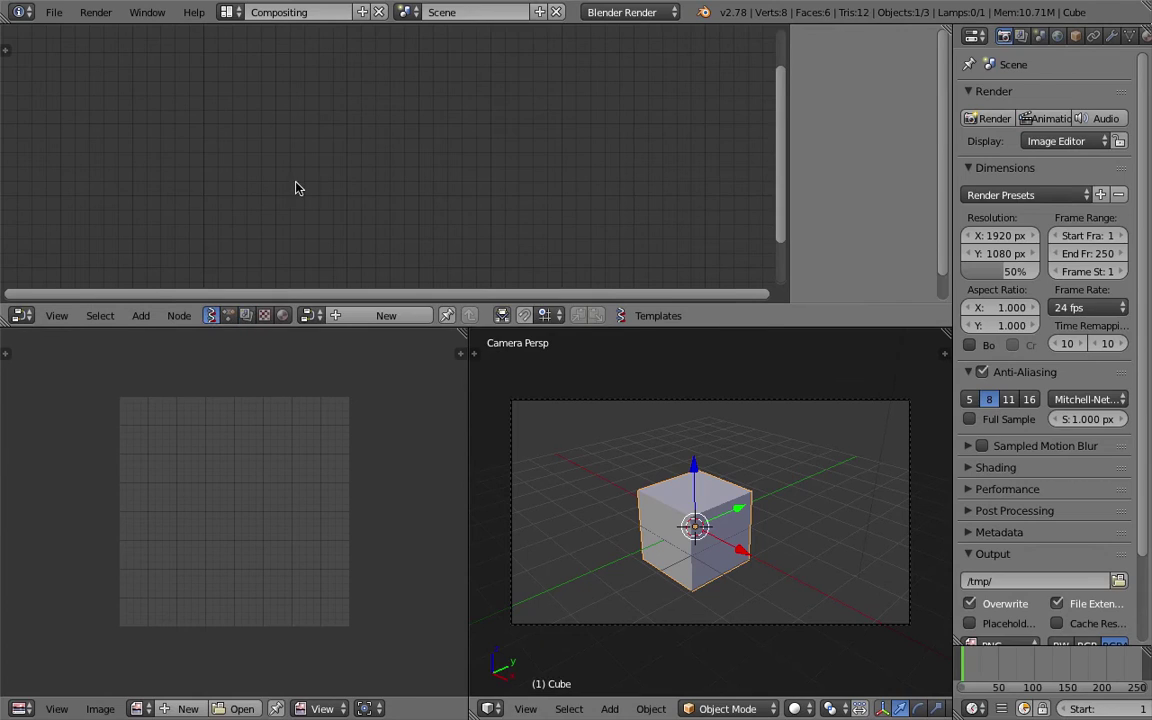
Save the scene to the Desktop as creature_generator_mirror_001.blend
key("ctrl+s")
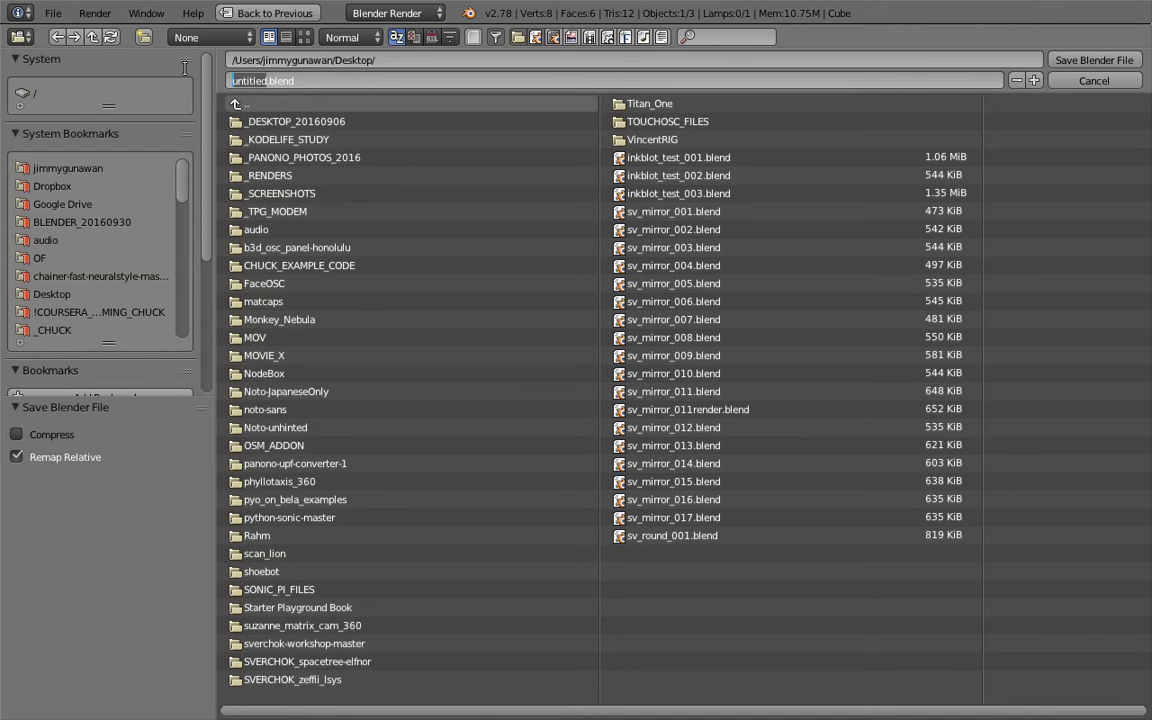
type("creature_generator_mirror_001")
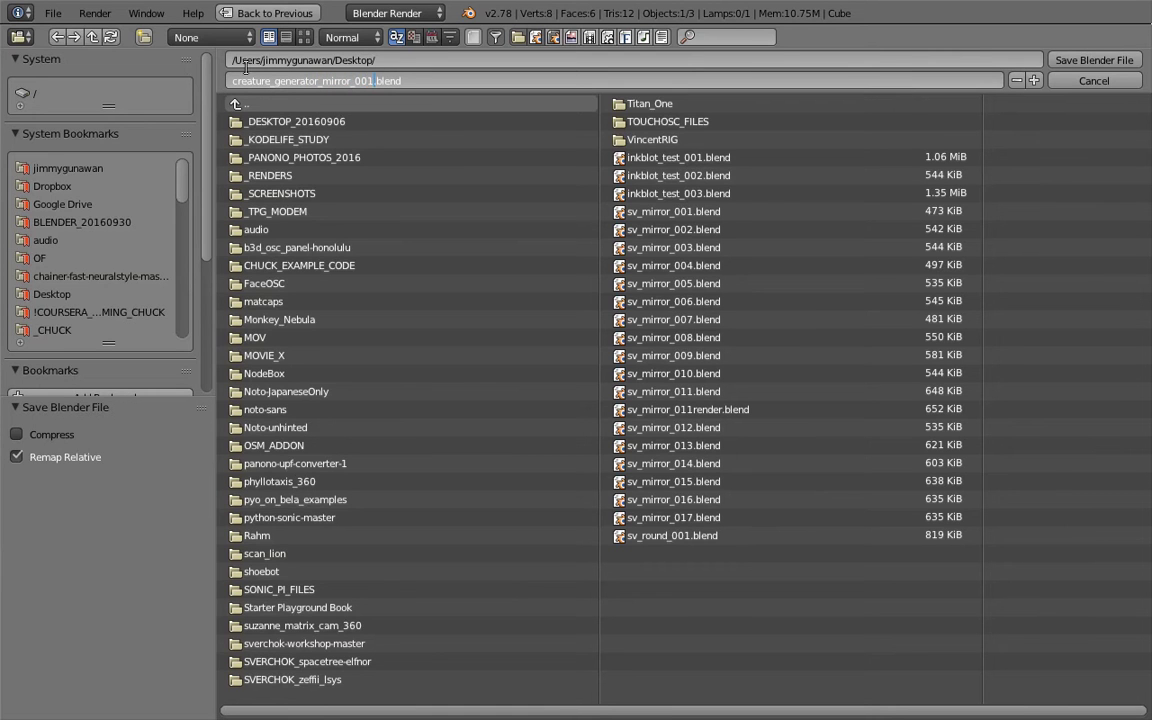
left_click(1089, 65)
left_click(1090, 62)
middle_click_drag(692, 490, 733, 473)
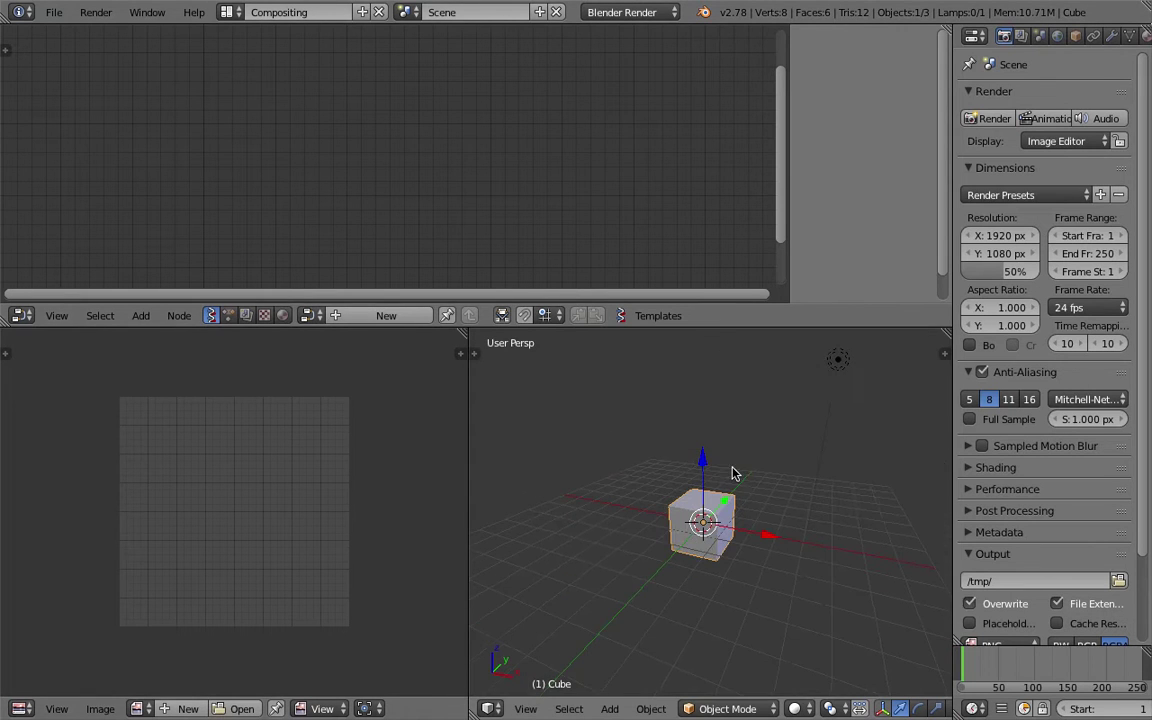
Join the image editor area into the 3D view so the viewport spans the full width
left_click_drag(468, 381, 303, 339)
key("Escape")
middle_click_drag(508, 500, 557, 489)
scroll(622, 485, "down", 2)
left_click_drag(382, 331, 245, 330)
Move the camera and lamp to layer 2 and select the default cube
right_click(580, 400)
right_click(676, 432, "shift")
key("m")
key("2")
right_click(470, 511)
mouse_move(466, 511)
middle_mouse_down()
mouse_move(520, 502)
mouse_move(375, 501)
mouse_move(602, 486)
mouse_move(607, 540)
mouse_move(520, 508)
mouse_move(466, 520)
mouse_move(483, 511)
middle_mouse_up()
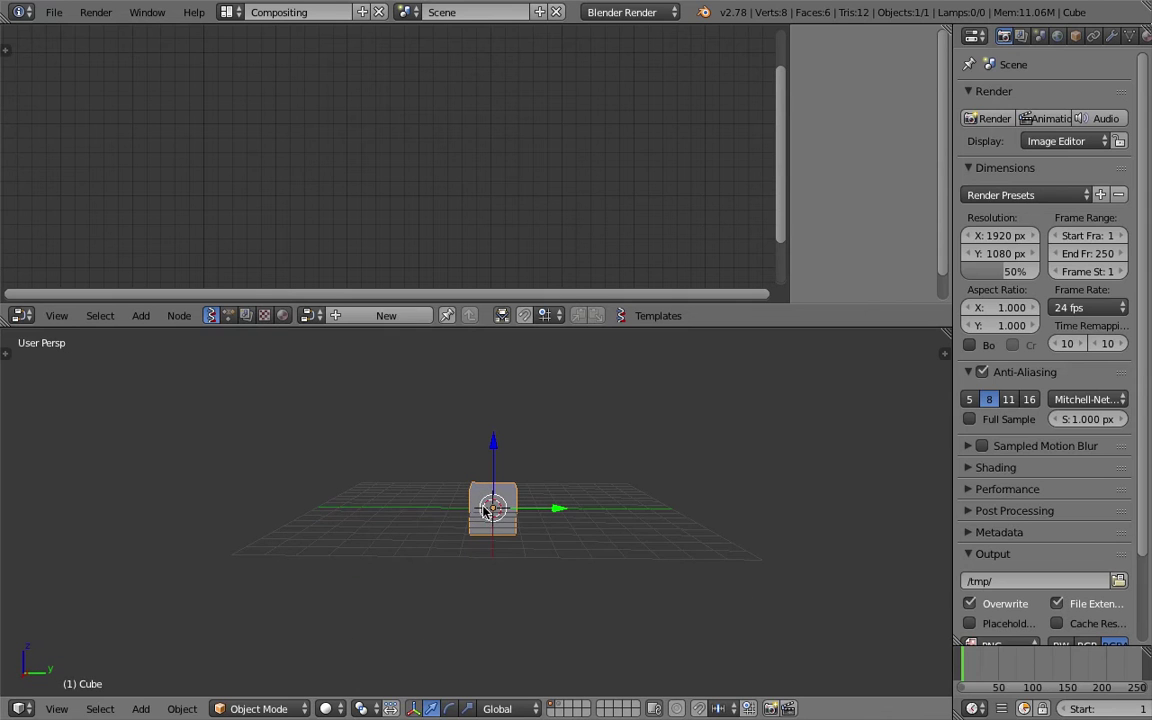
Switch the 3D view to an orthographic front view
left_click(66, 711)
left_click(116, 589)
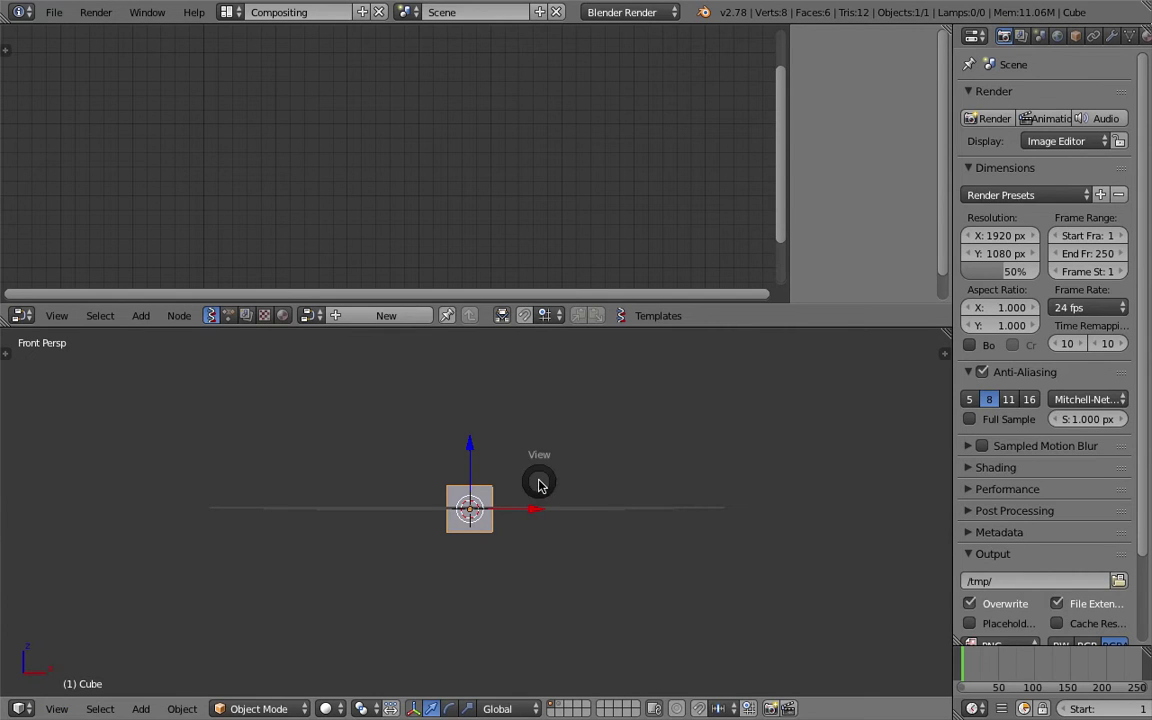
key("q")
left_click(622, 548)
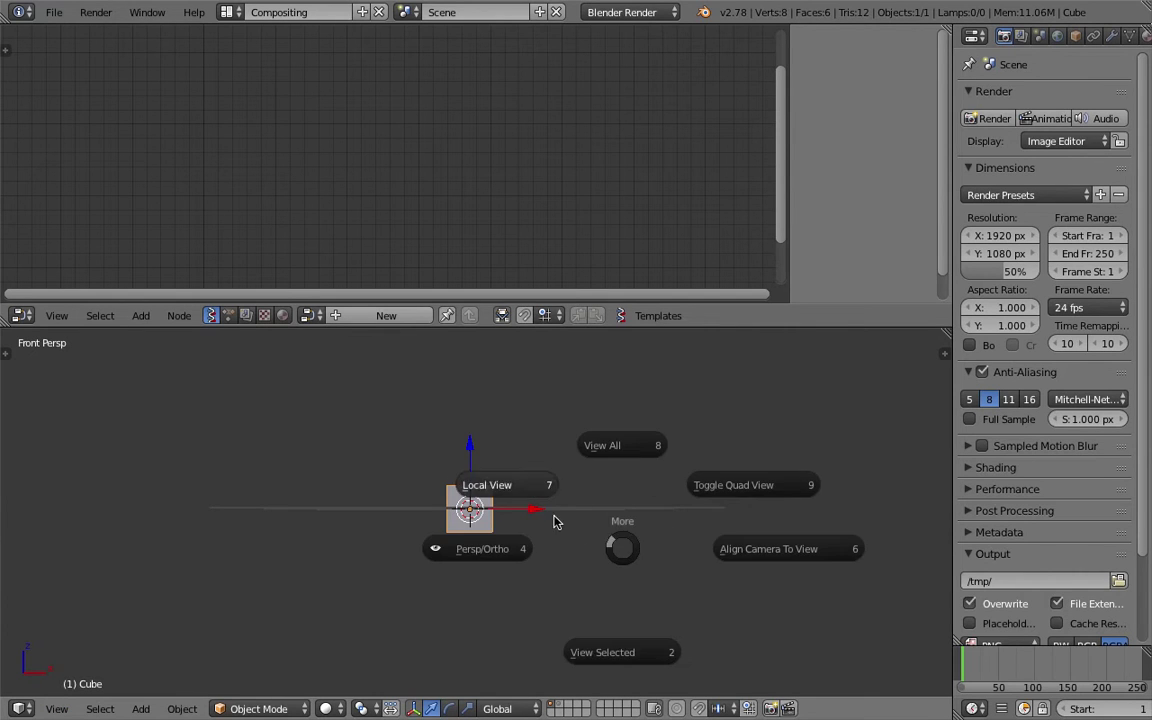
left_click(513, 545)
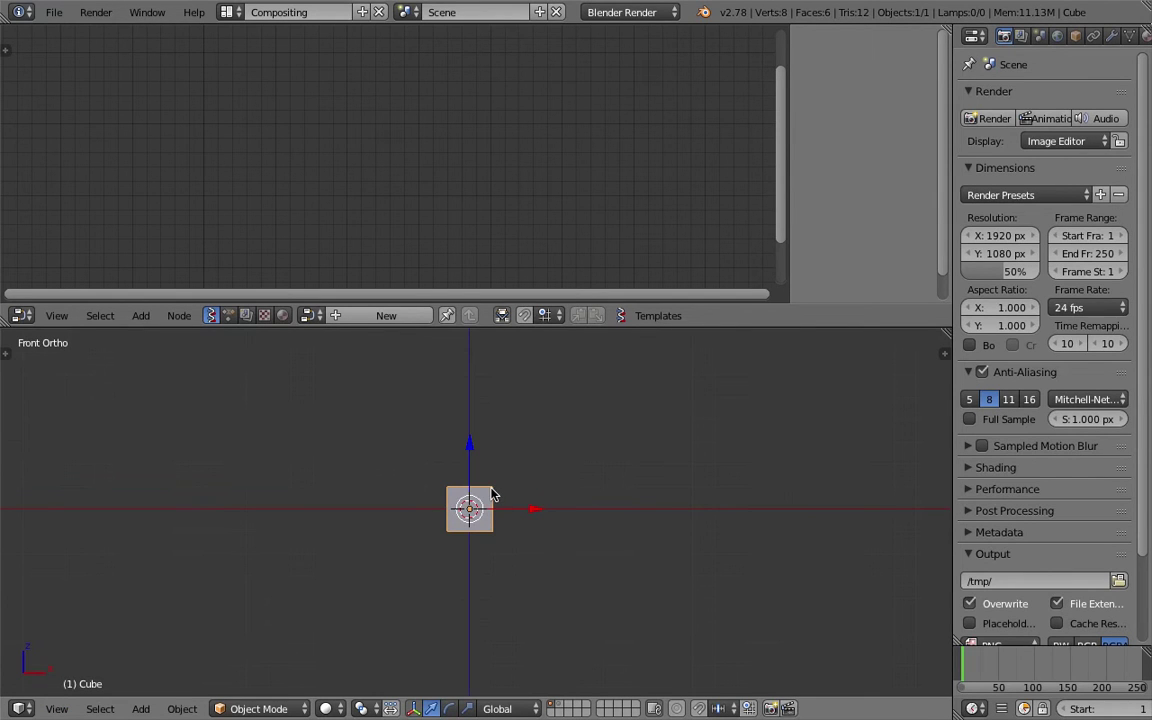
Delete the default cube and save the file
key("Delete")
key("ctrl+s")
left_click(525, 468)
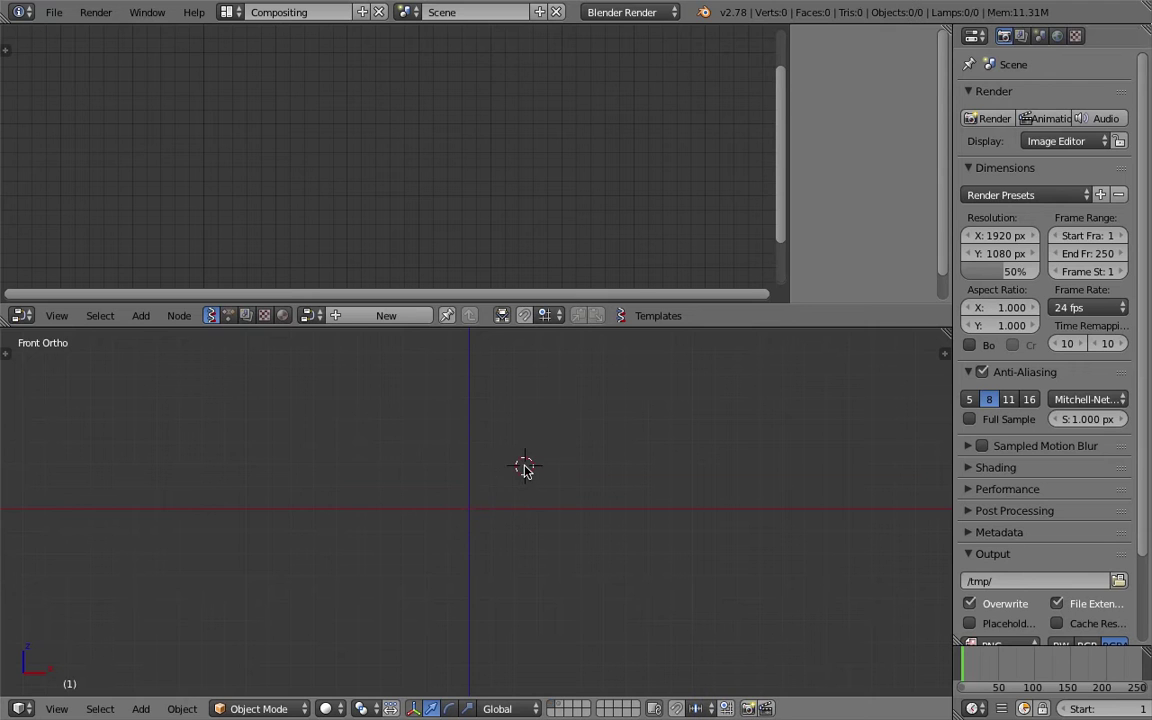
Create a new Sverchok node tree and make the node editor taller
left_click(368, 315)
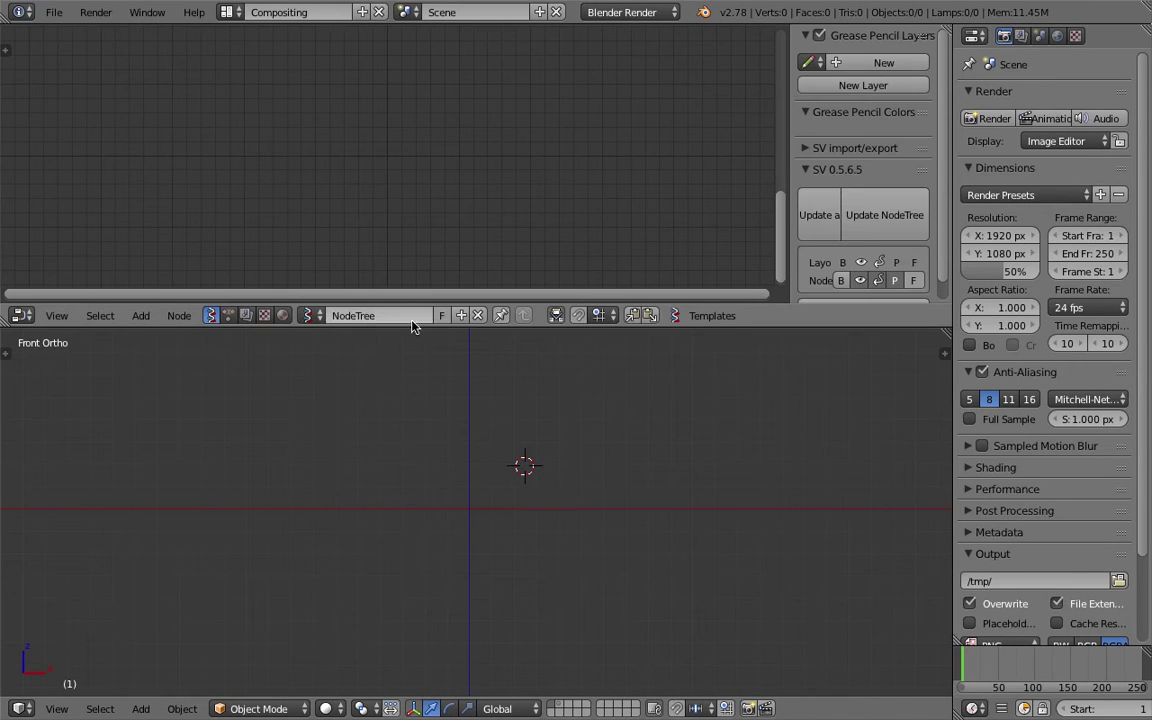
left_click_drag(441, 334, 442, 385)
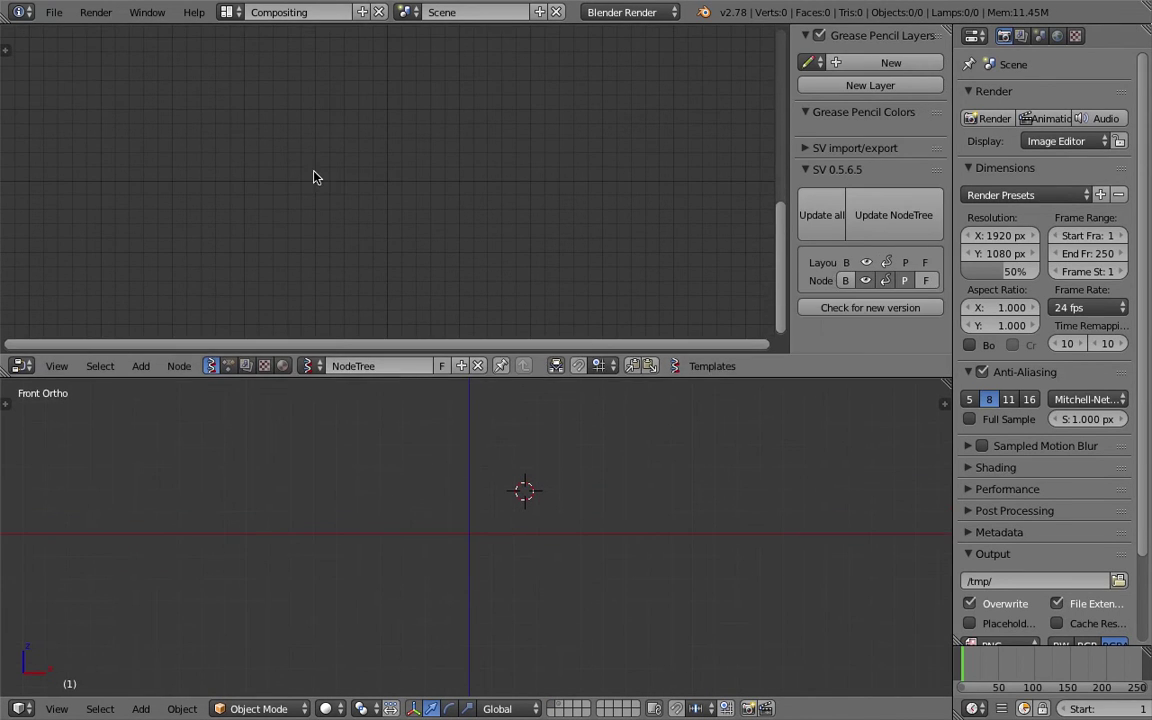
Add a Random node to the node tree
key("alt+space")
type("random")
key("Down")
key("Down")
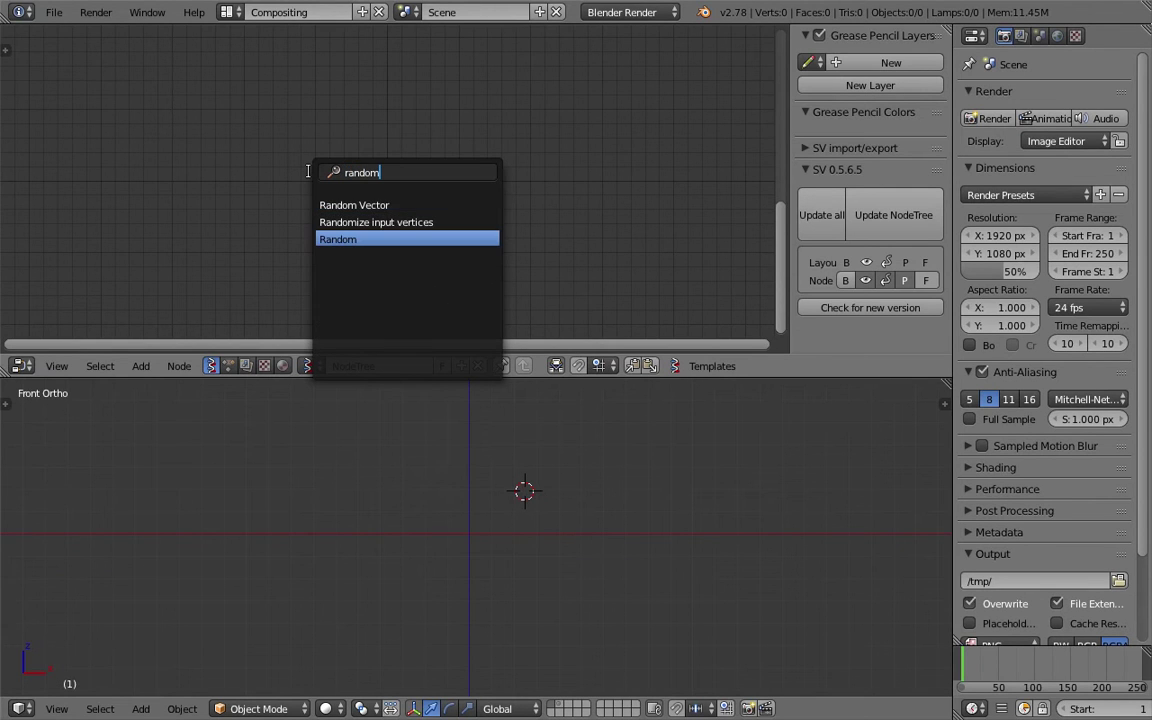
key("Return")
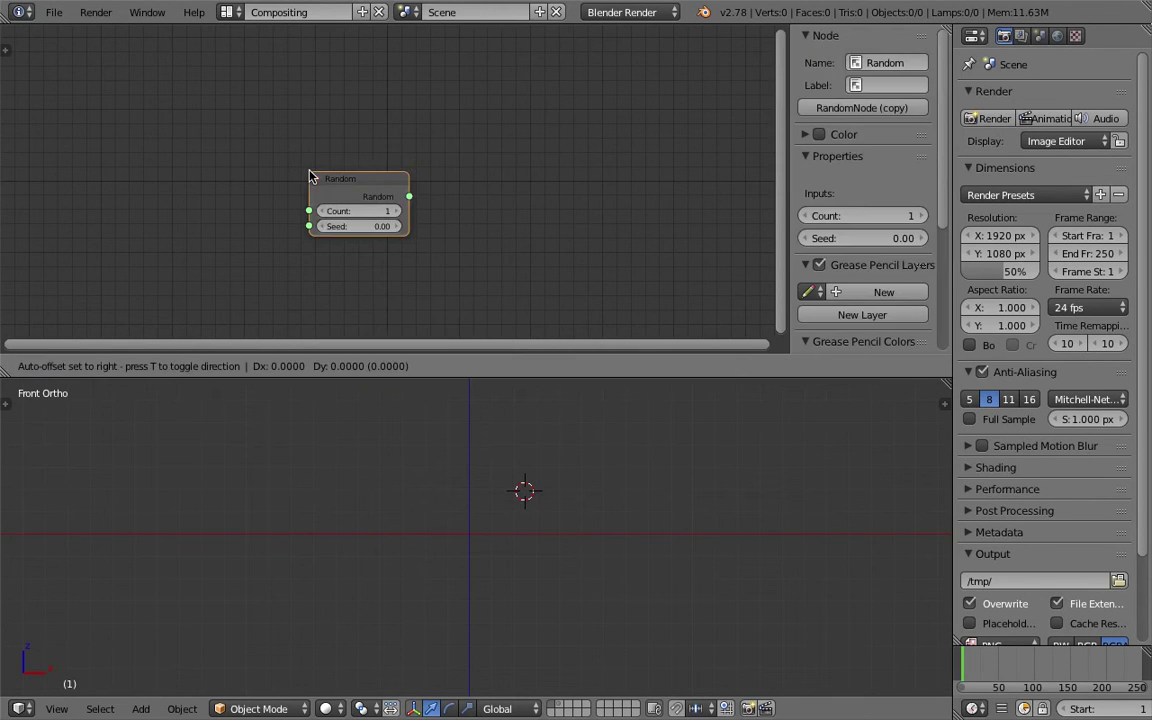
left_click(171, 138)
Add a Viewer Draw node to the right of the Random node
key("space")
type("view")
key("Return")
left_click(406, 72)
Connect the Random output to Viewer Draw's vertices input and set the Random node's Count to 20
left_click_drag(272, 158, 388, 198)
left_click_drag(450, 101, 504, 91)
left_click_drag(258, 173, 300, 173)
left_click_drag(502, 88, 515, 84)
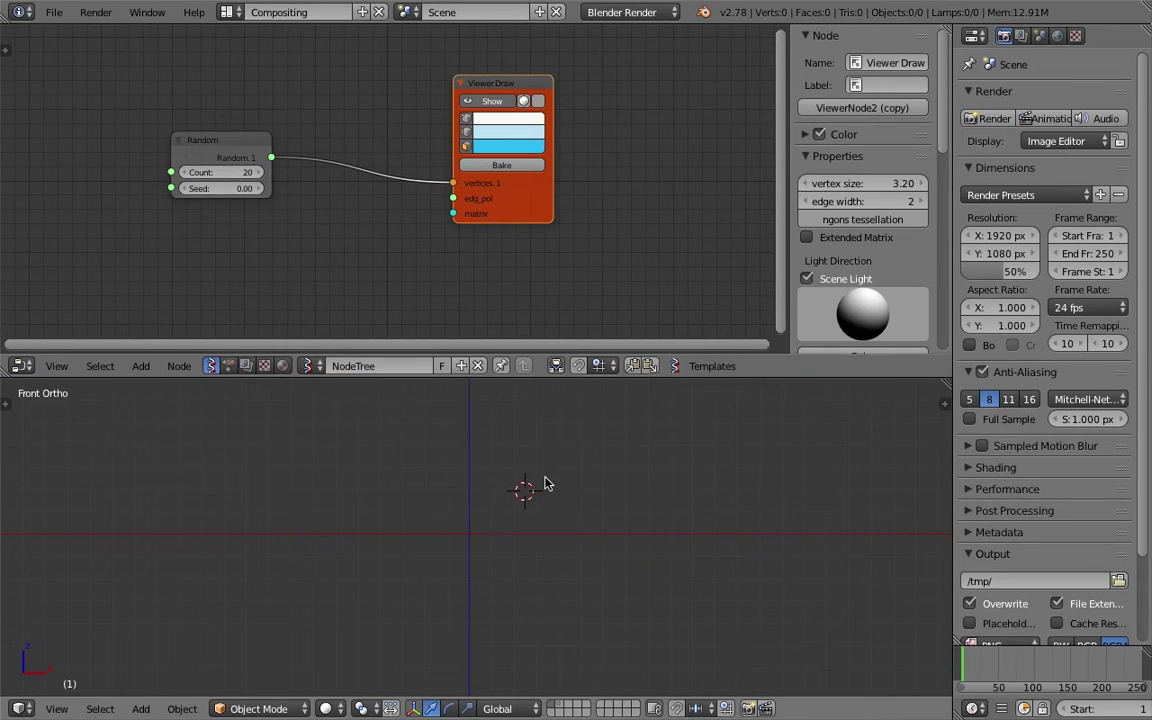
Raise the Random node's Count to 65 and check the viewport and layers for drawn points
left_click_drag(250, 173, 285, 173)
mouse_move(450, 488)
middle_mouse_down()
mouse_move(427, 512)
mouse_move(442, 519)
mouse_move(437, 532)
mouse_move(440, 511)
middle_mouse_up()
left_click(481, 101)
left_click(481, 101)
middle_click_drag(543, 484, 543, 499)
left_click_drag(240, 174, 259, 174)
left_click(493, 532)
key("1")
key("2")
key("1")
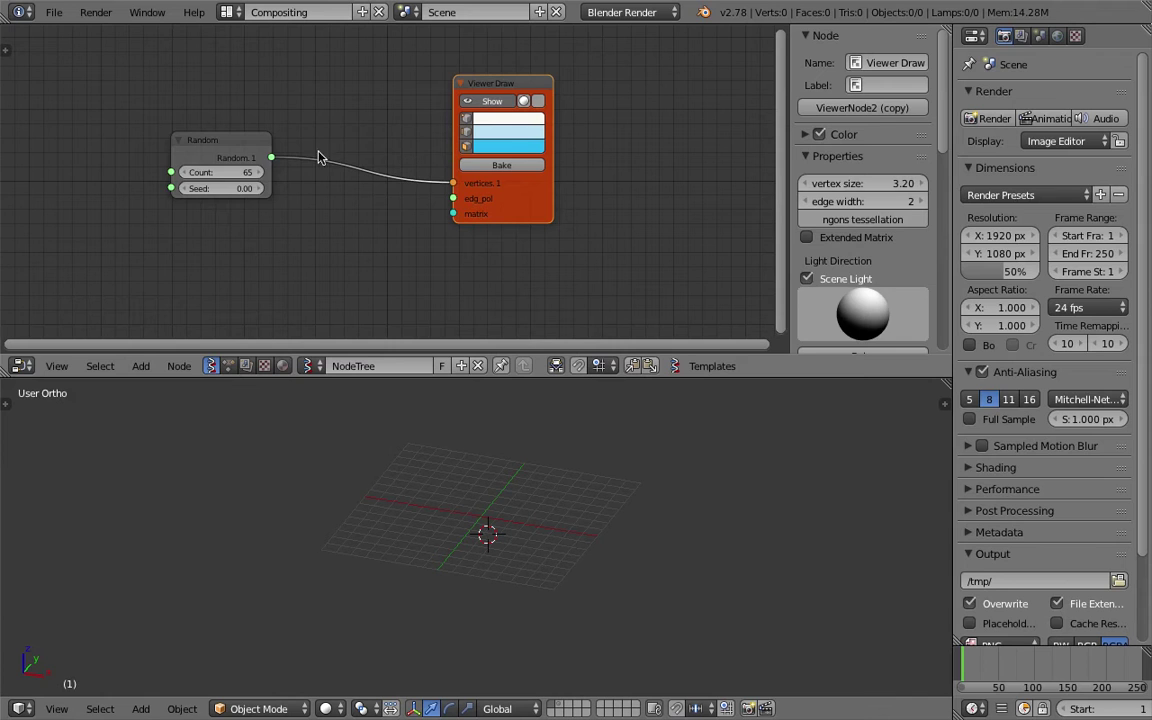
Add a Random Vector node with Count 47 and connect its output to Viewer Draw's vertices input
left_click(240, 152)
mouse_move(236, 146)
left_mouse_down()
mouse_move(277, 150)
mouse_move(216, 129)
left_mouse_up()
scroll(266, 146, "up", 1)
scroll(257, 213, "down", 1)
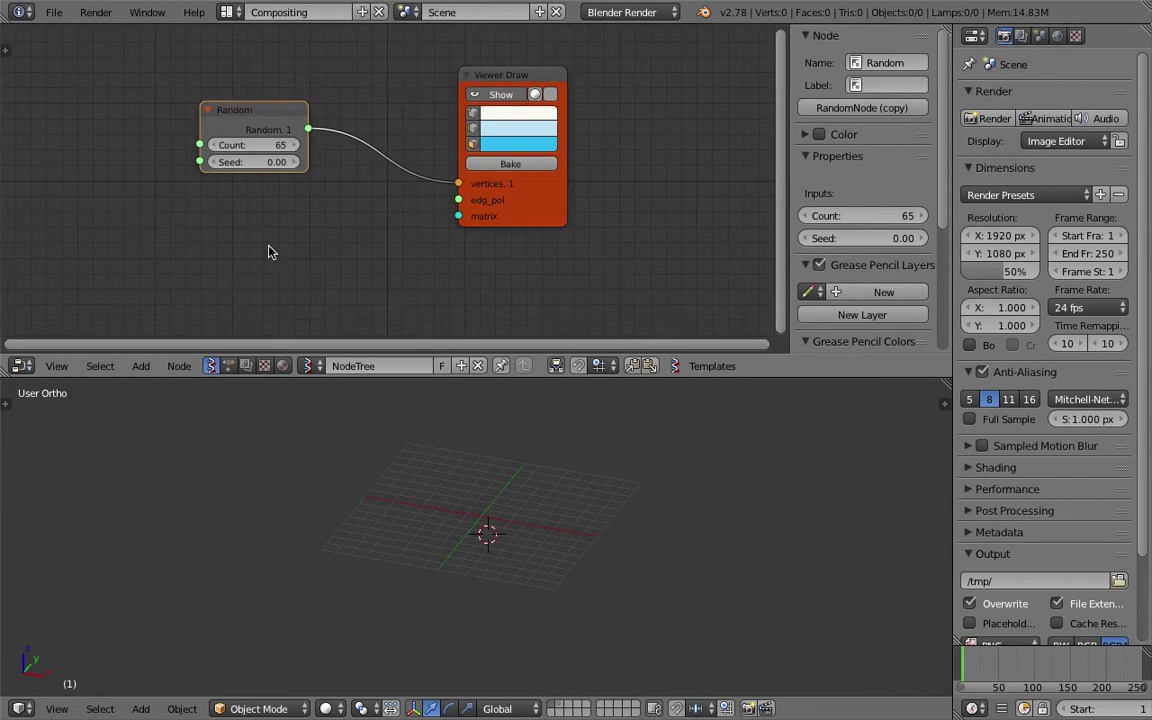
key("space")
type("random")
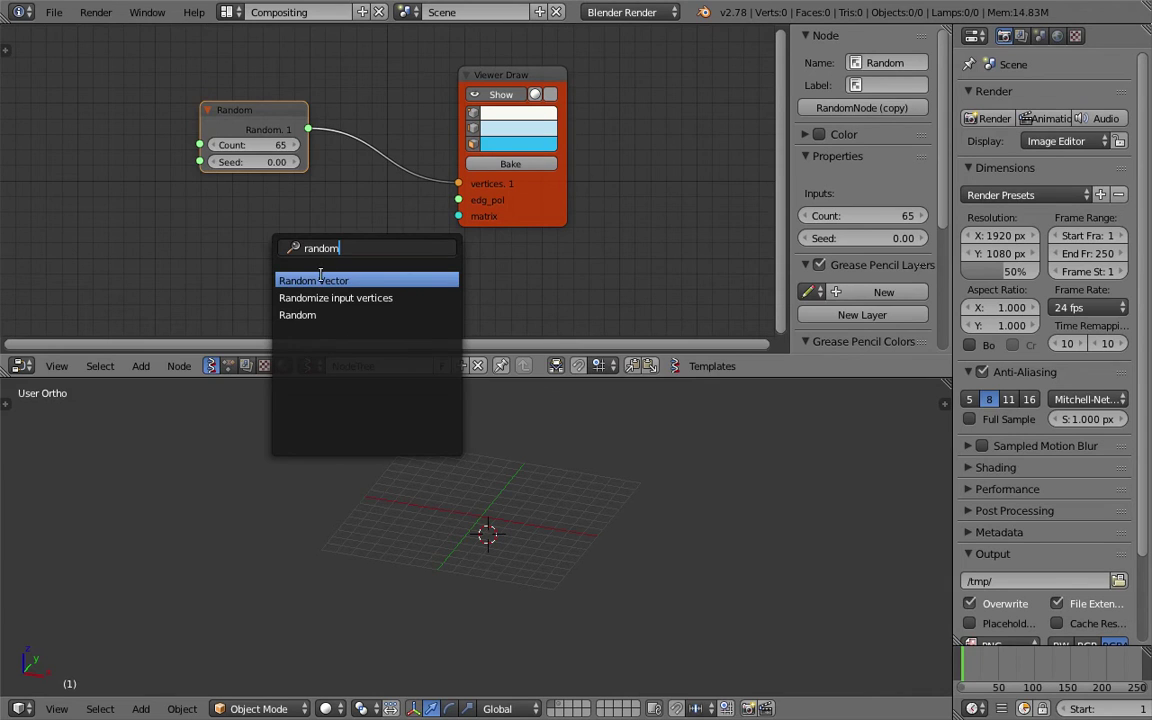
left_click(322, 282)
left_click(330, 240)
left_click_drag(331, 237, 458, 183)
left_click_drag(288, 253, 480, 415)
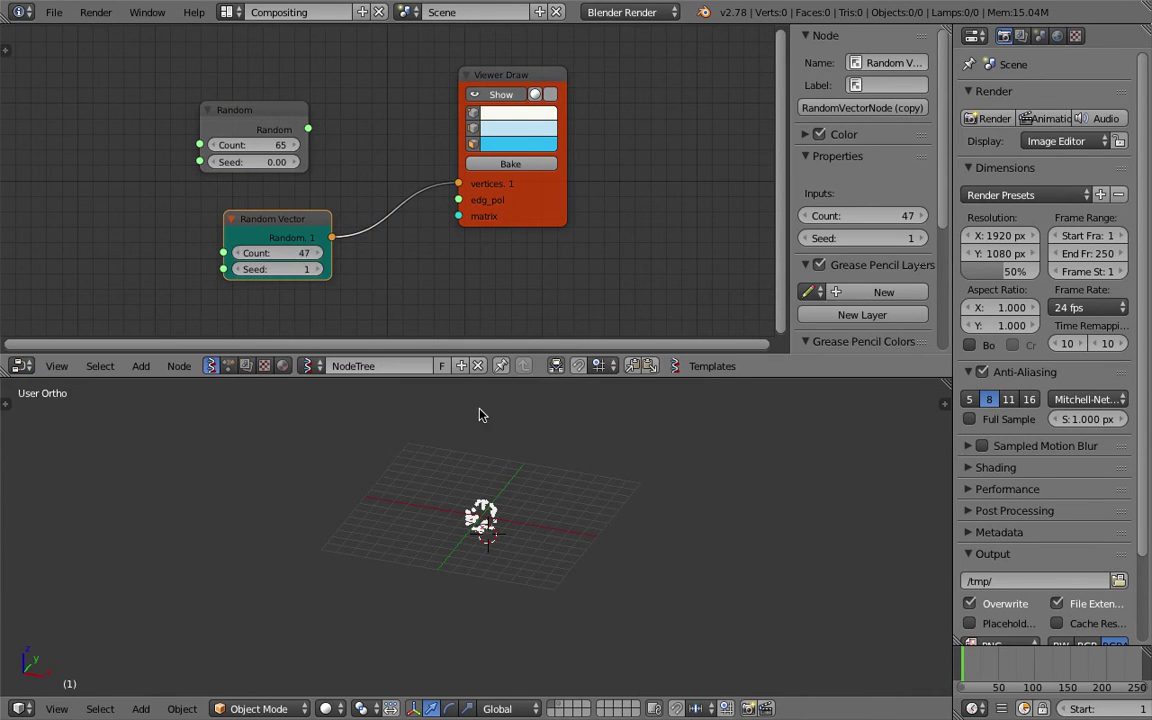
Delete the Random node and move the Random Vector node up into the freed space
left_click(258, 110)
key("x")
left_click_drag(307, 229, 280, 200)
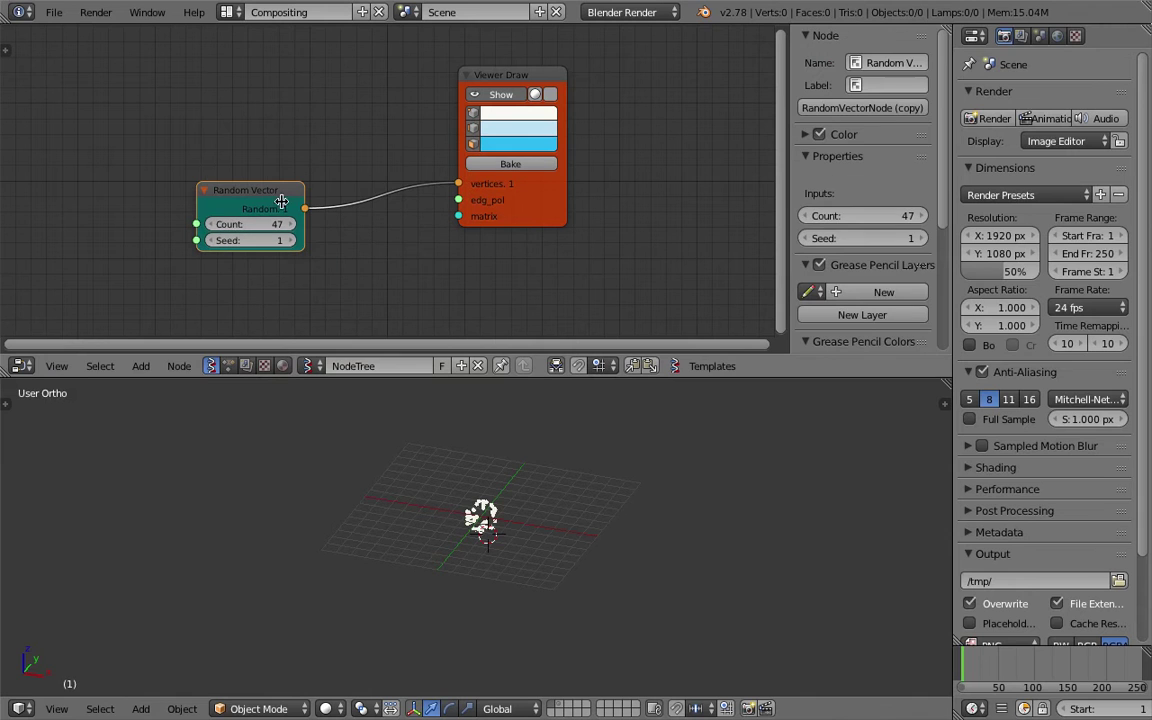
middle_click_drag(461, 470, 403, 480)
scroll(508, 492, "up", 5)
scroll(496, 476, "down", 3)
middle_click_drag(376, 395, 327, 440)
Move Random Vector further from the viewer and insert a Vector out node fed by its output
left_click_drag(263, 193, 128, 148)
key("shift+a")
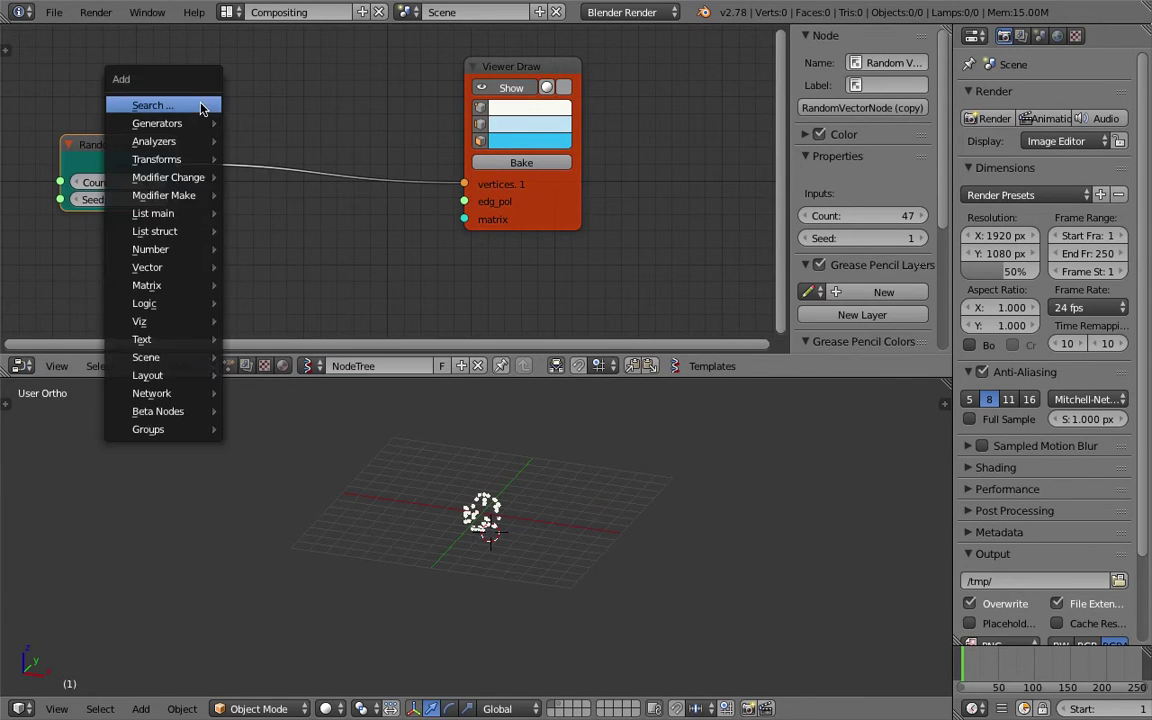
left_click(200, 103)
type("vector")
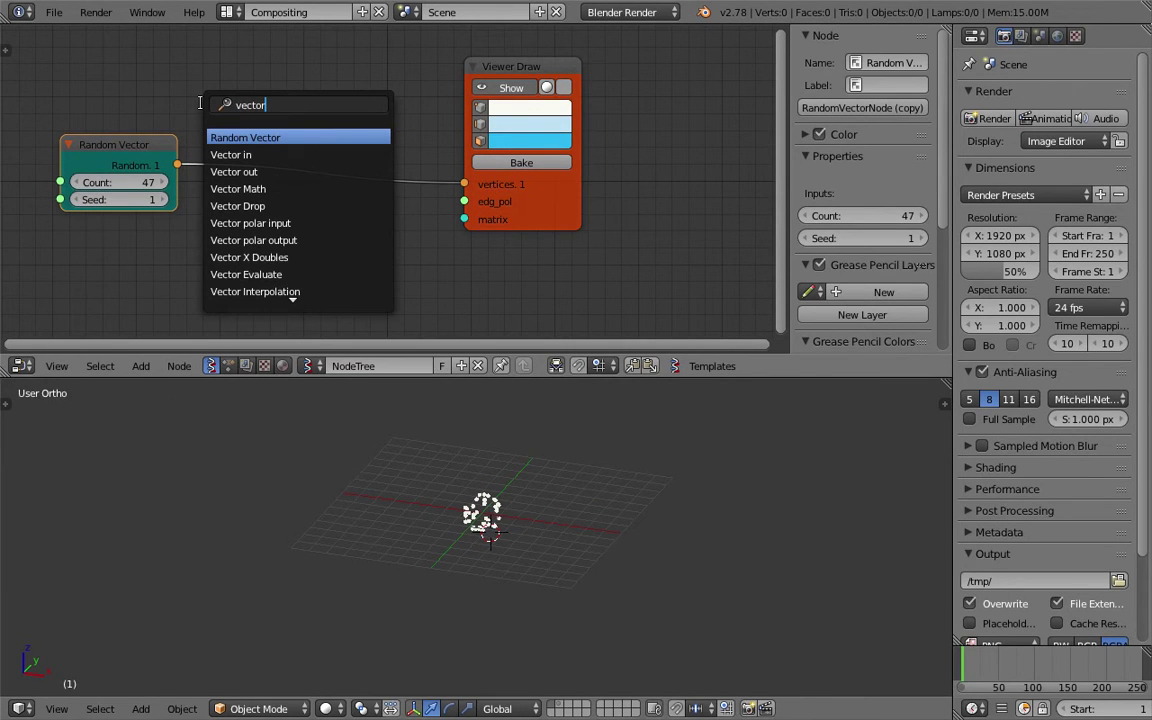
key("Down")
key("Down")
key("Return")
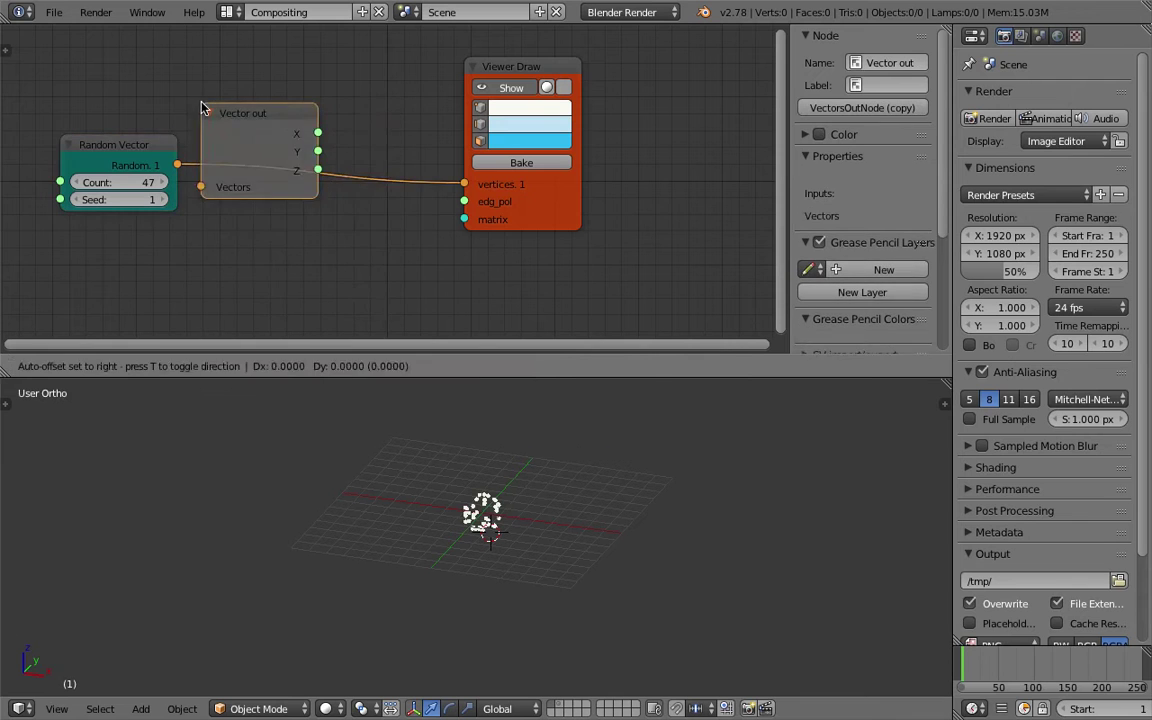
left_click(245, 103)
Add a Vector in node between Vector out and Viewer Draw
key("shift+a")
left_click(294, 77)
type("vec")
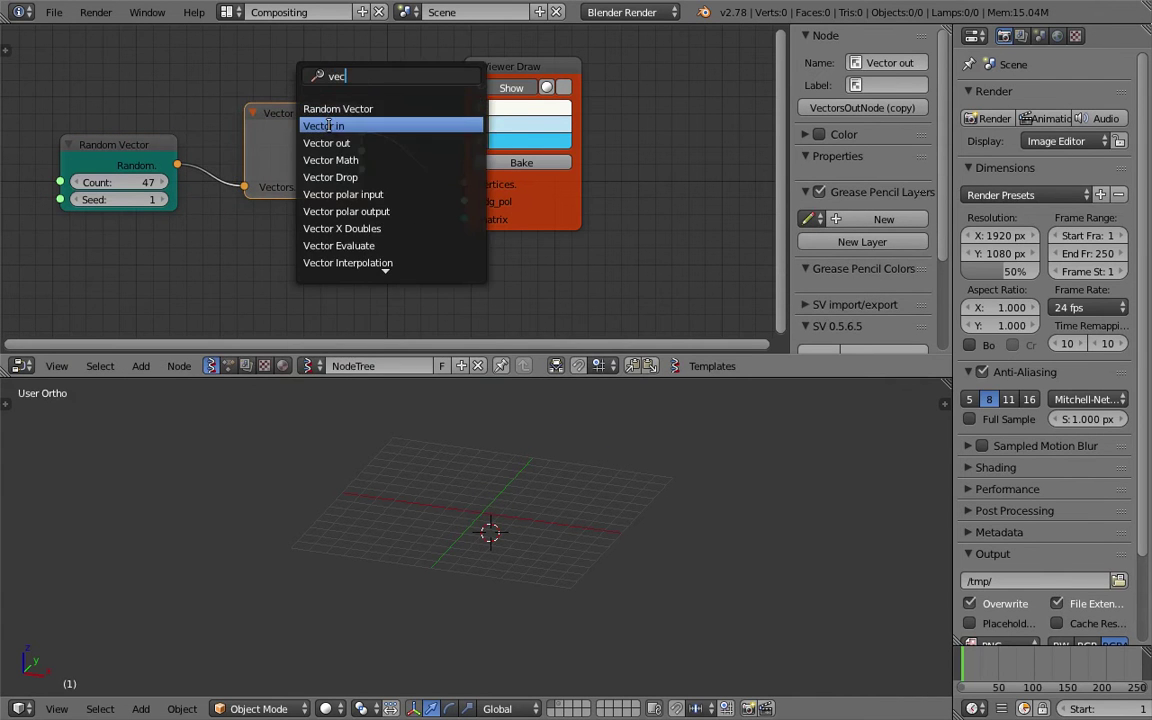
left_click(329, 126)
left_click(427, 126)
Space out the nodes and link Vector out's Y and Z outputs to Vector in's Y and Z inputs
left_click_drag(622, 72, 660, 73)
left_click_drag(476, 139, 534, 139)
left_click_drag(361, 151, 466, 158)
scroll(566, 546, "up", 3)
middle_click_drag(566, 546, 506, 537)
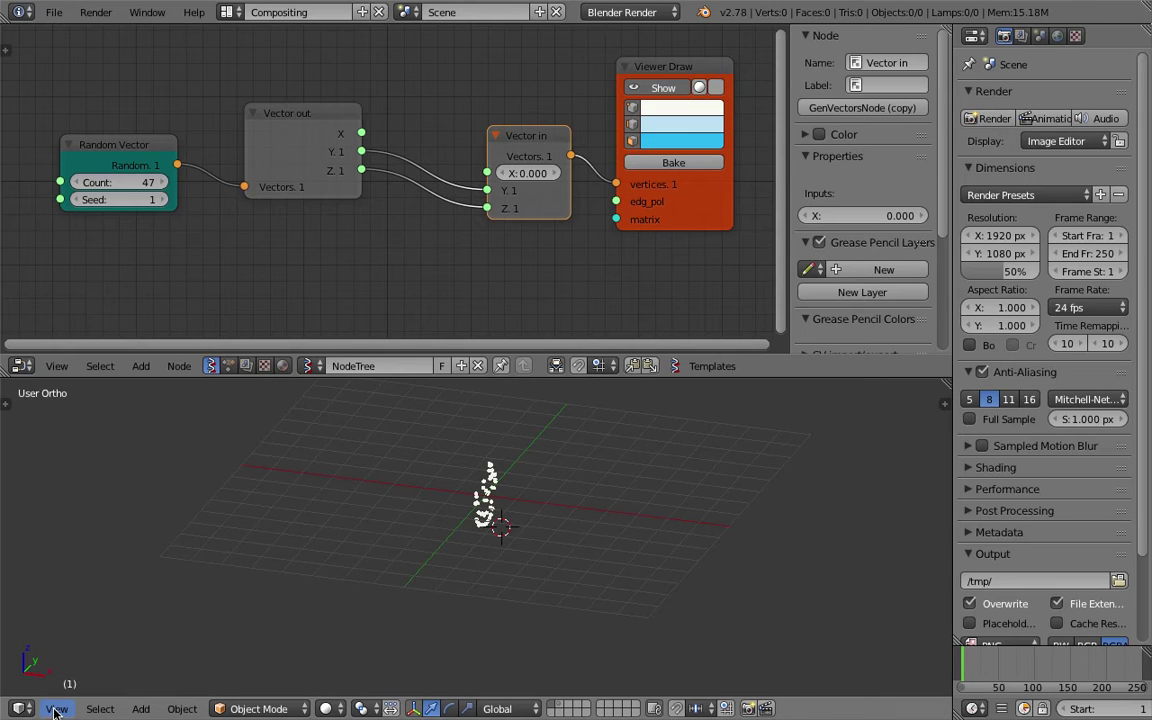
Set the 3D view to the front view and save the file
middle_click_drag(339, 534, 440, 509)
key("q")
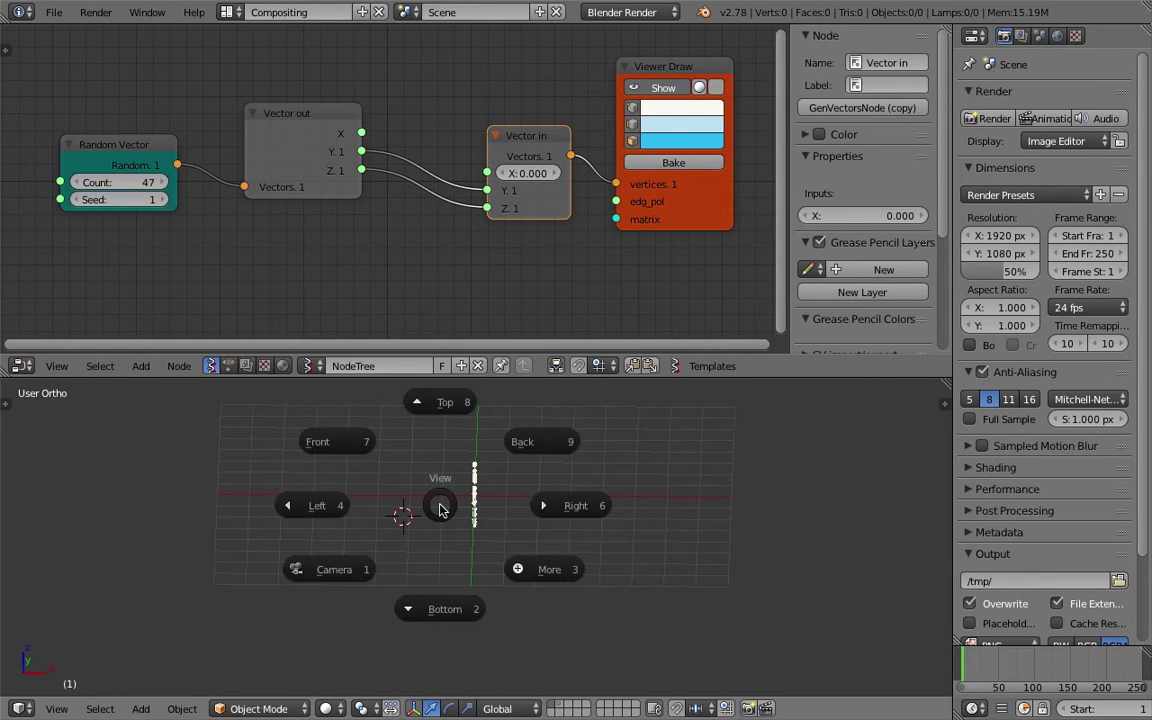
left_click(370, 445)
key("ctrl+s")
left_click(514, 517)
scroll(487, 510, "up", 3)
scroll(486, 506, "up", 1, "shift")
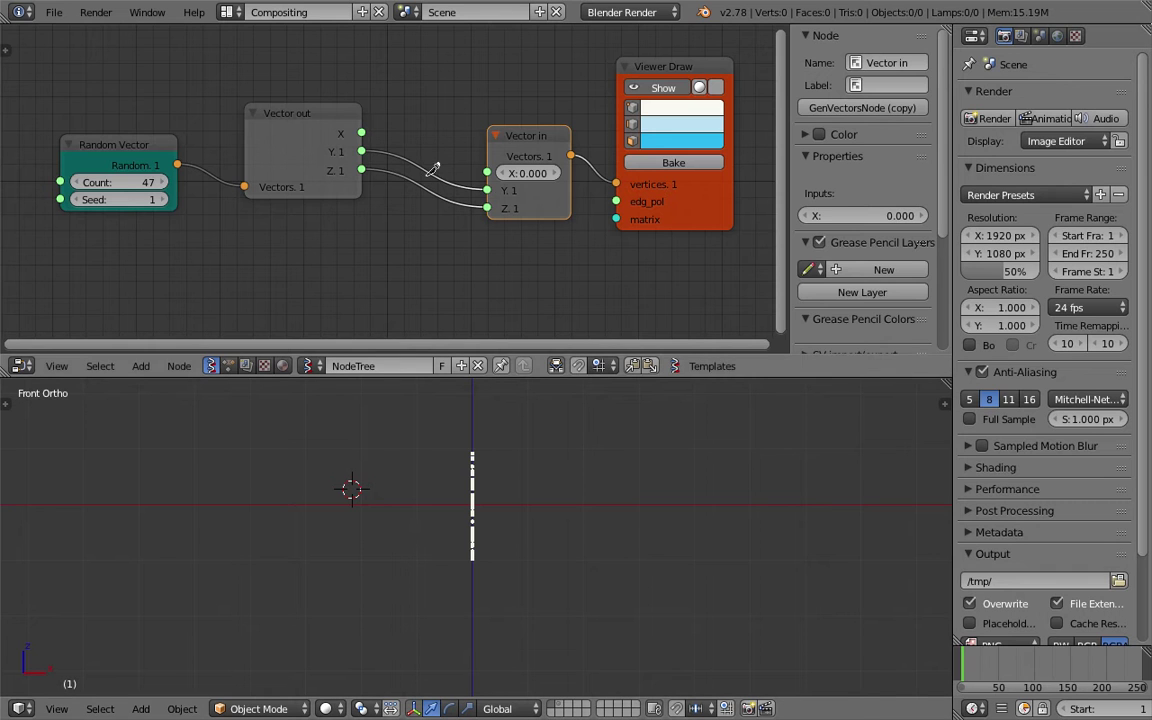
Cut the Y link and connect Vector out's X output to Vector in's X input
left_click_drag(430, 174, 426, 184, "ctrl")
left_click_drag(365, 134, 493, 175)
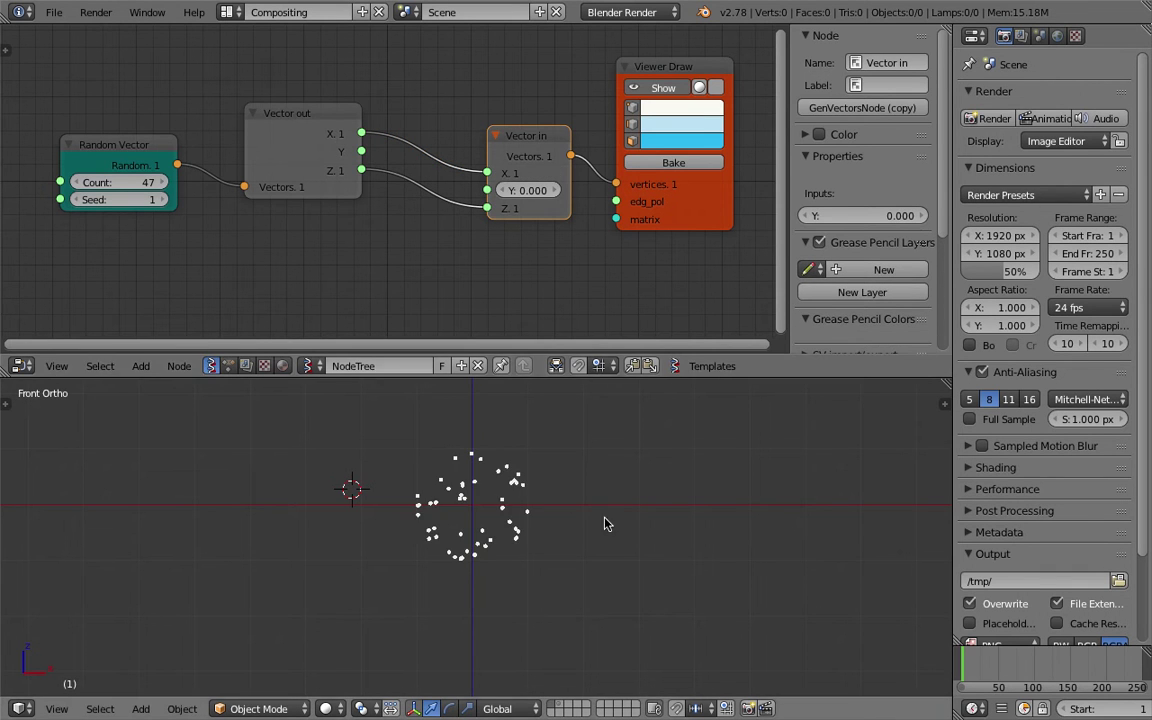
Raise the Random Vector Count to 199 and inspect the flattened points from several angles
left_click_drag(110, 182, 258, 182)
middle_click_drag(592, 506, 270, 596)
middle_click_drag(522, 503, 472, 465)
Save the scene over its existing file
left_click(54, 12)
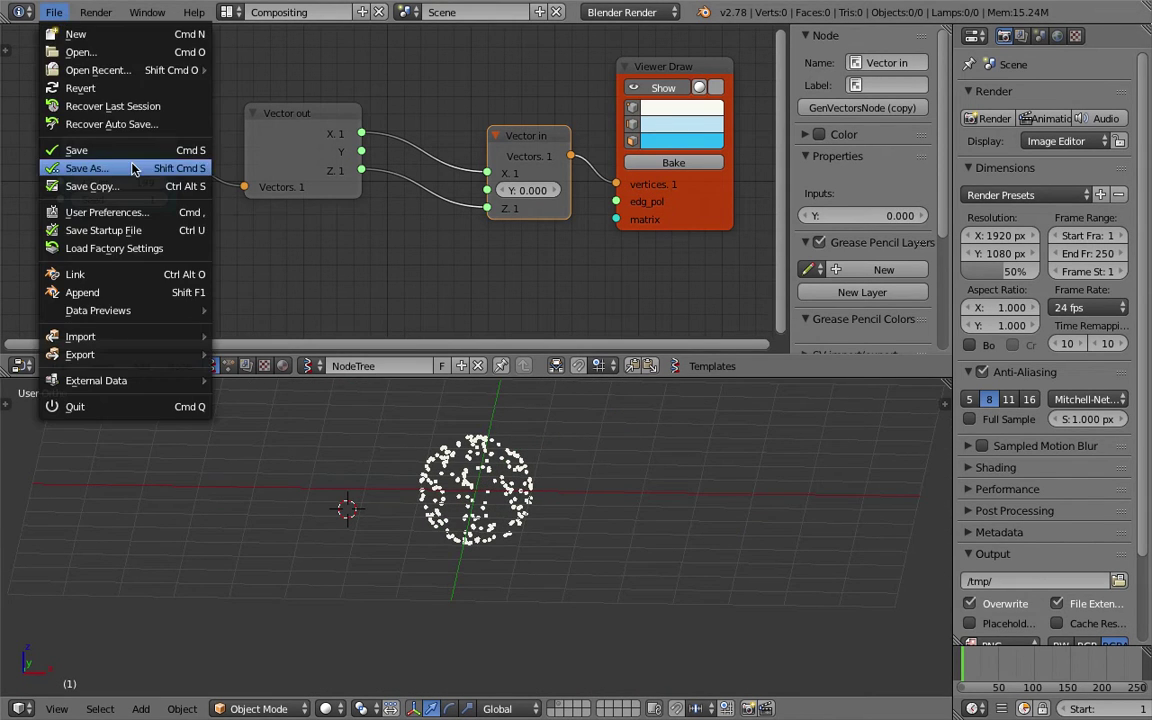
left_click(90, 168)
left_click(1050, 58)
key("ctrl+s")
left_click(636, 467)
Set the Random Vector Count to 20 and save the file
left_click(107, 182)
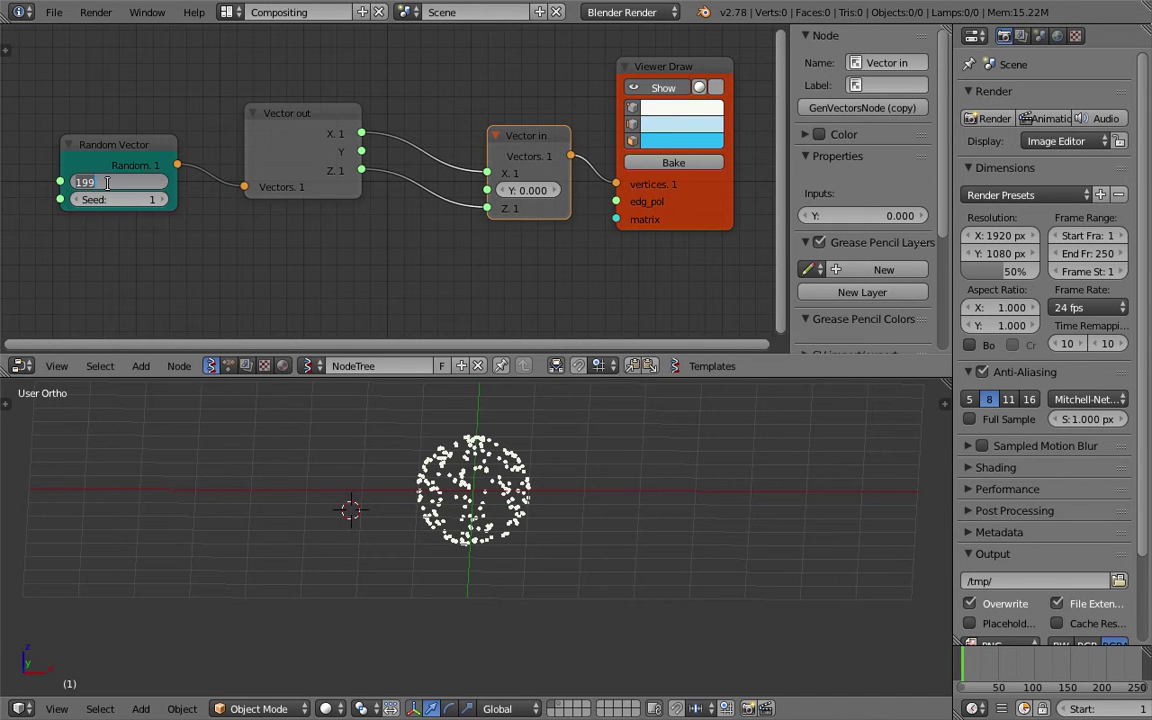
type("20")
key("Return")
key("ctrl+s")
middle_click_drag(525, 483, 486, 507)
left_click(490, 489)
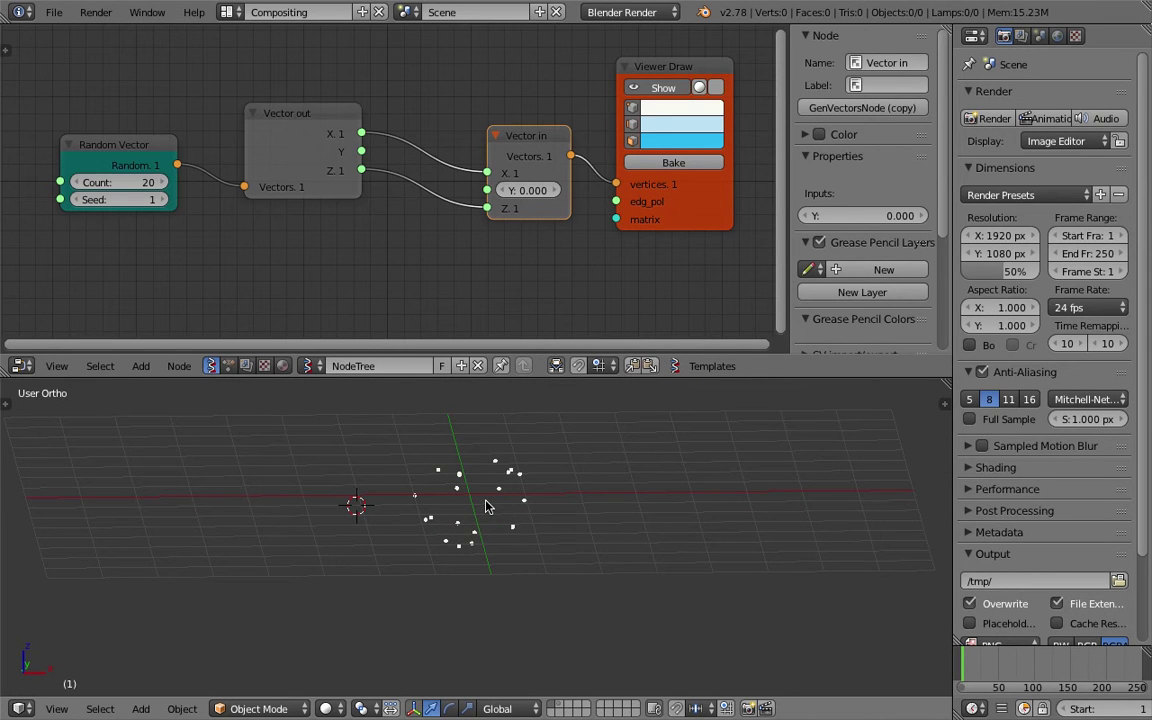
Sketch a double-headed grease pencil arrow above the points to indicate the mirroring direction
middle_click_drag(486, 507, 461, 484)
middle_click_drag(567, 500, 516, 490)
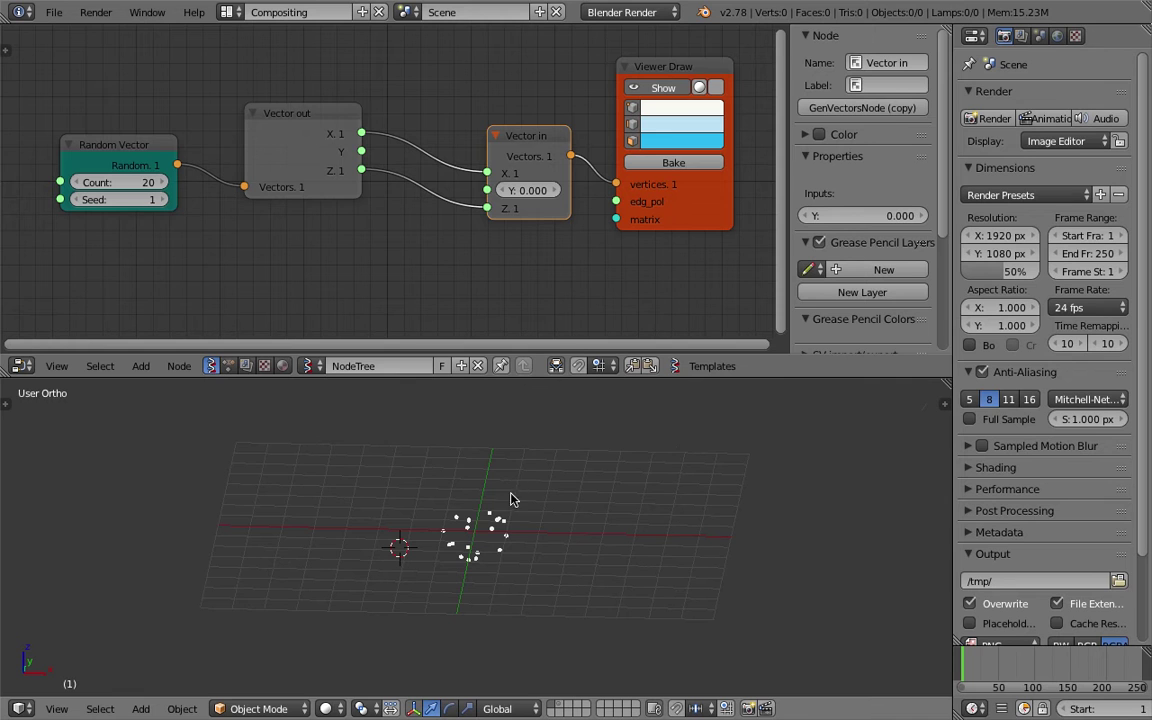
left_click_drag(550, 489, 440, 488)
left_click_drag(553, 487, 537, 498)
middle_click_drag(541, 509, 519, 501)
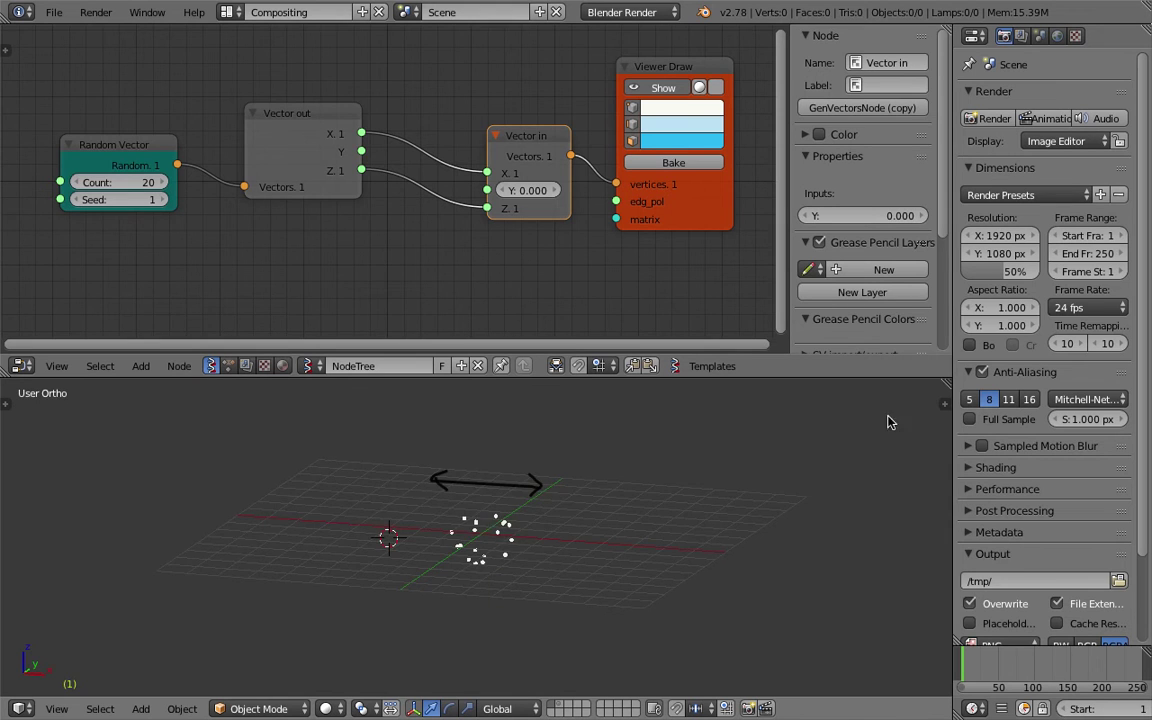
Delete the grease pencil layer containing the arrow and save the file
left_click(941, 400)
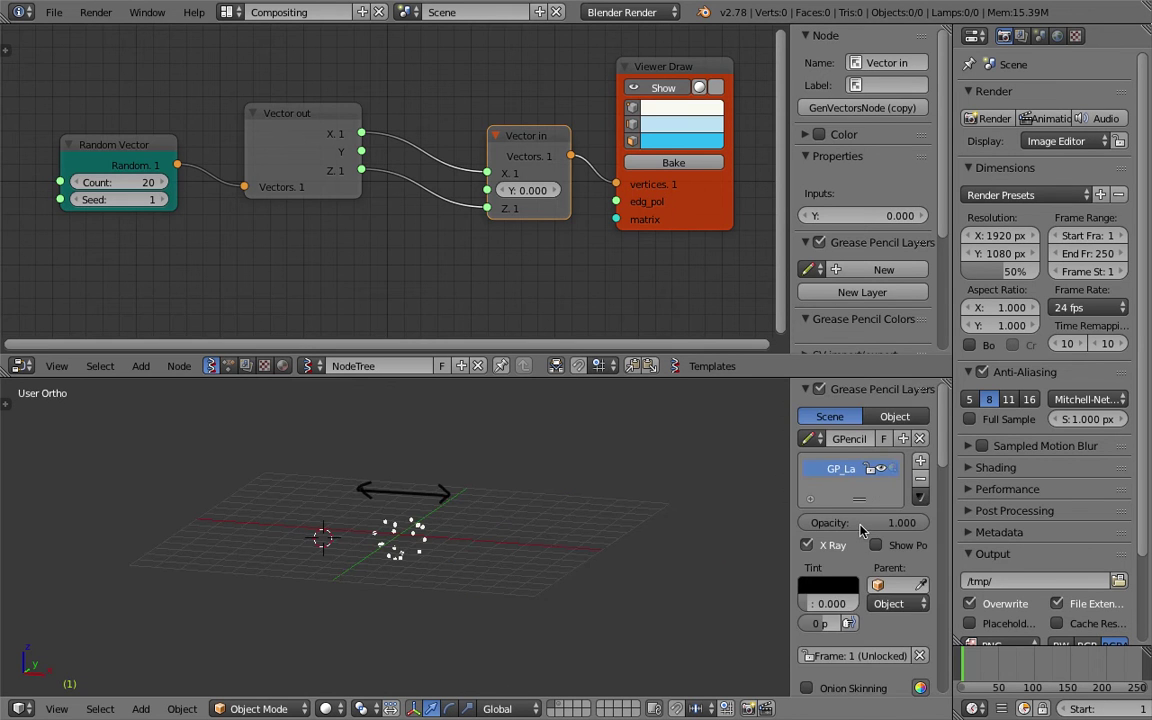
left_click(920, 479)
key("ctrl+s")
scroll(560, 261, "down", 1)
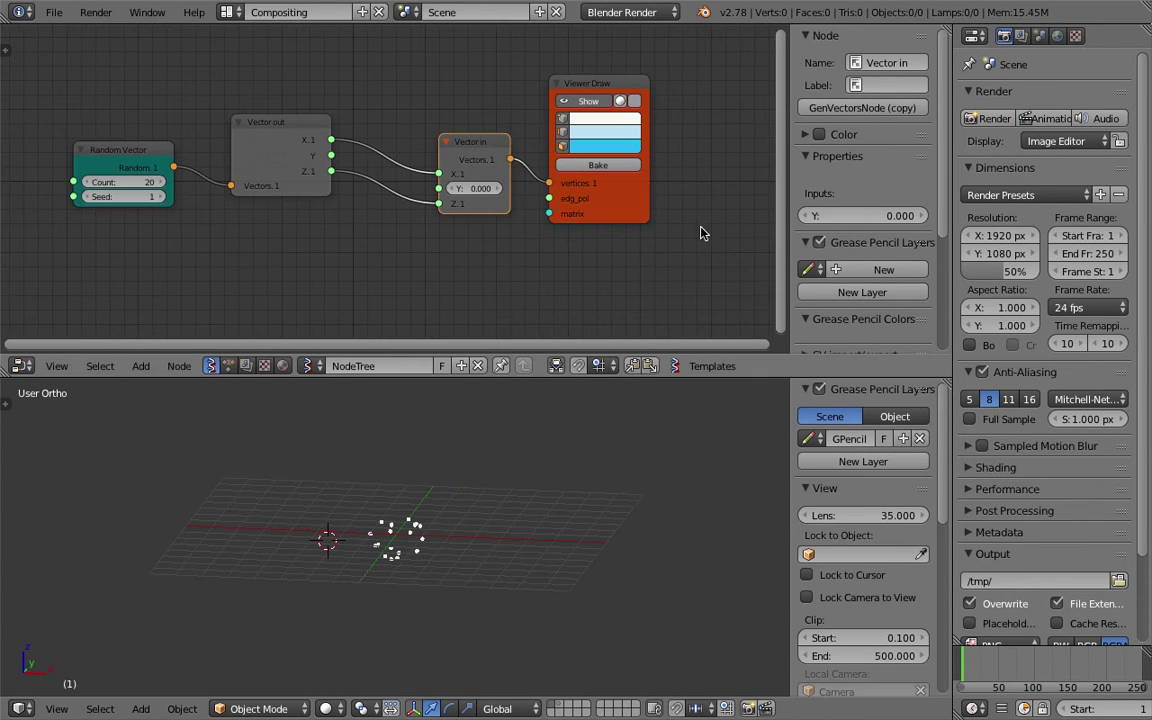
Hide the node editor's properties sidebar and add a Mirror node below the Vector in node
left_click(645, 203)
key("n")
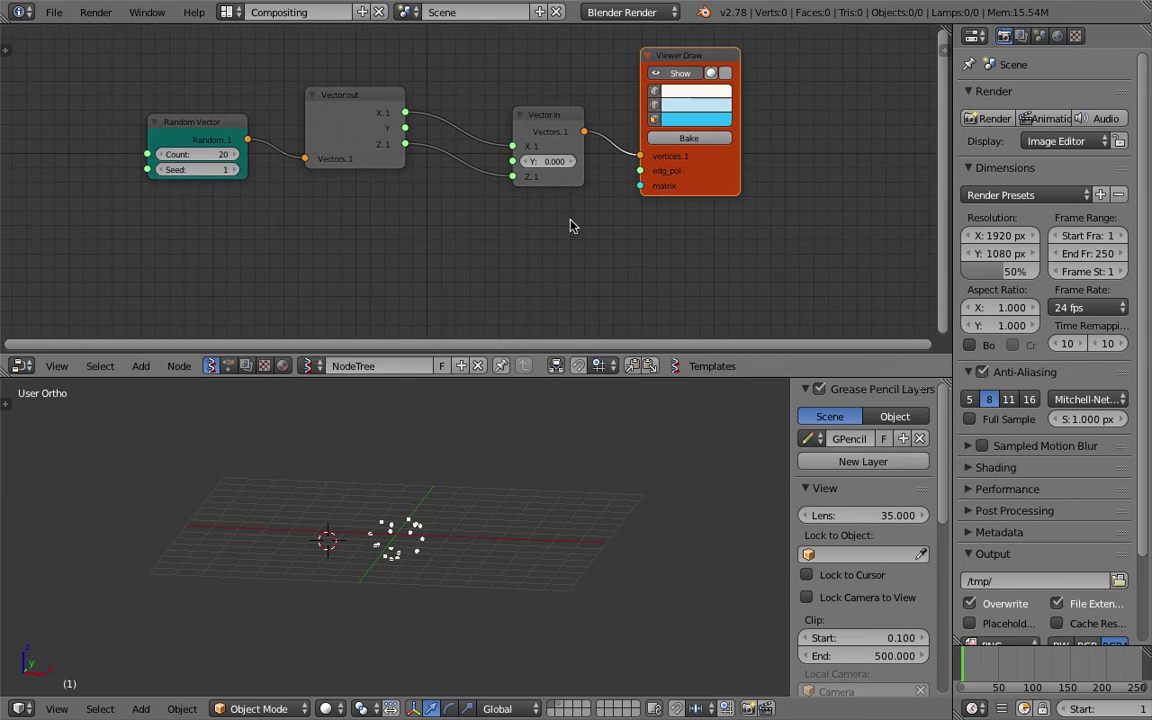
key("shift+a")
left_click(486, 251)
type("mirro")
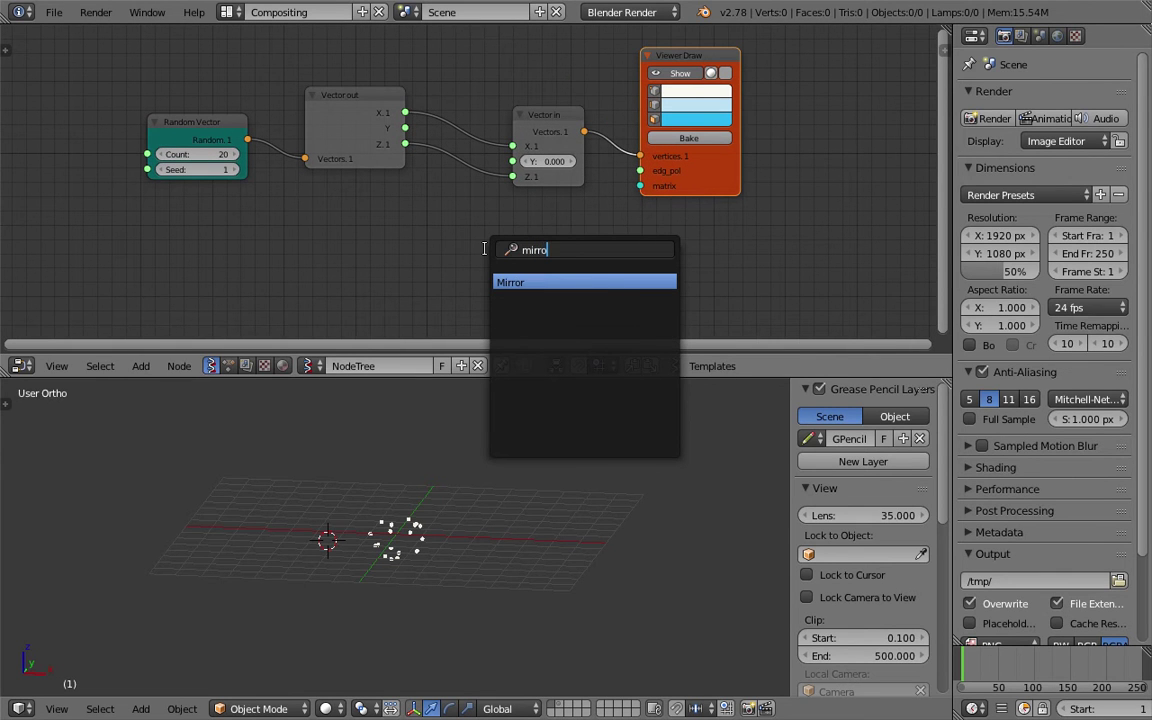
key("Return")
left_click(502, 240)
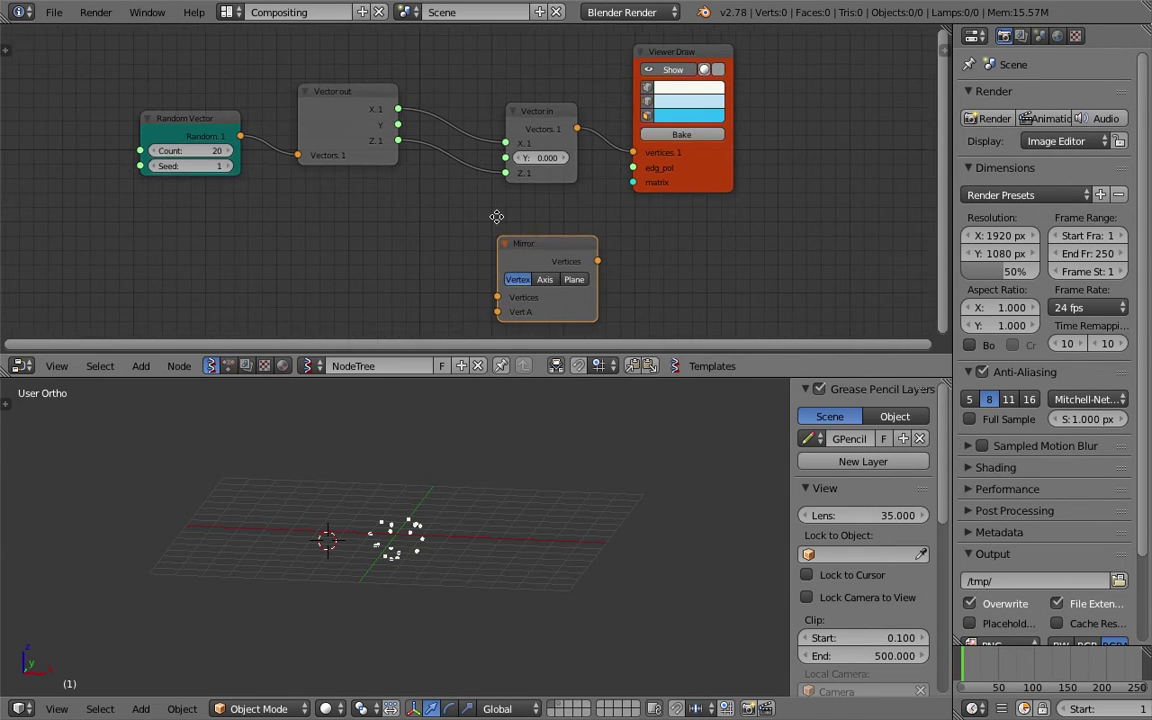
key("Home")
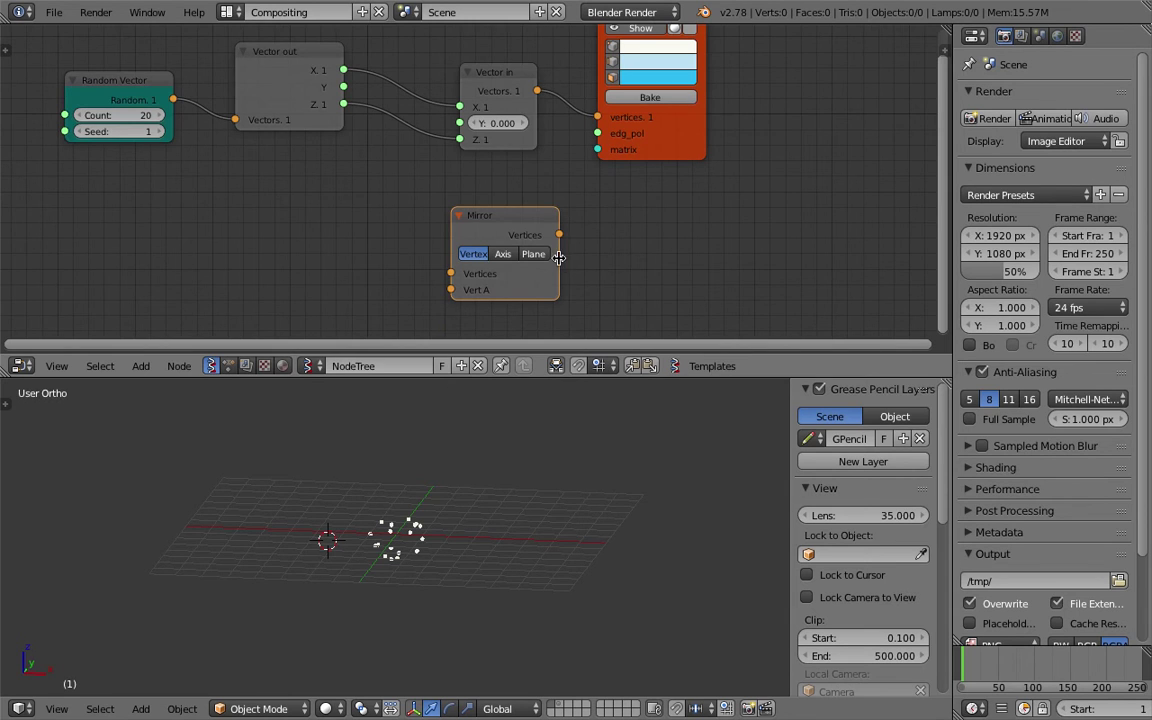
scroll(527, 250, "up", 3)
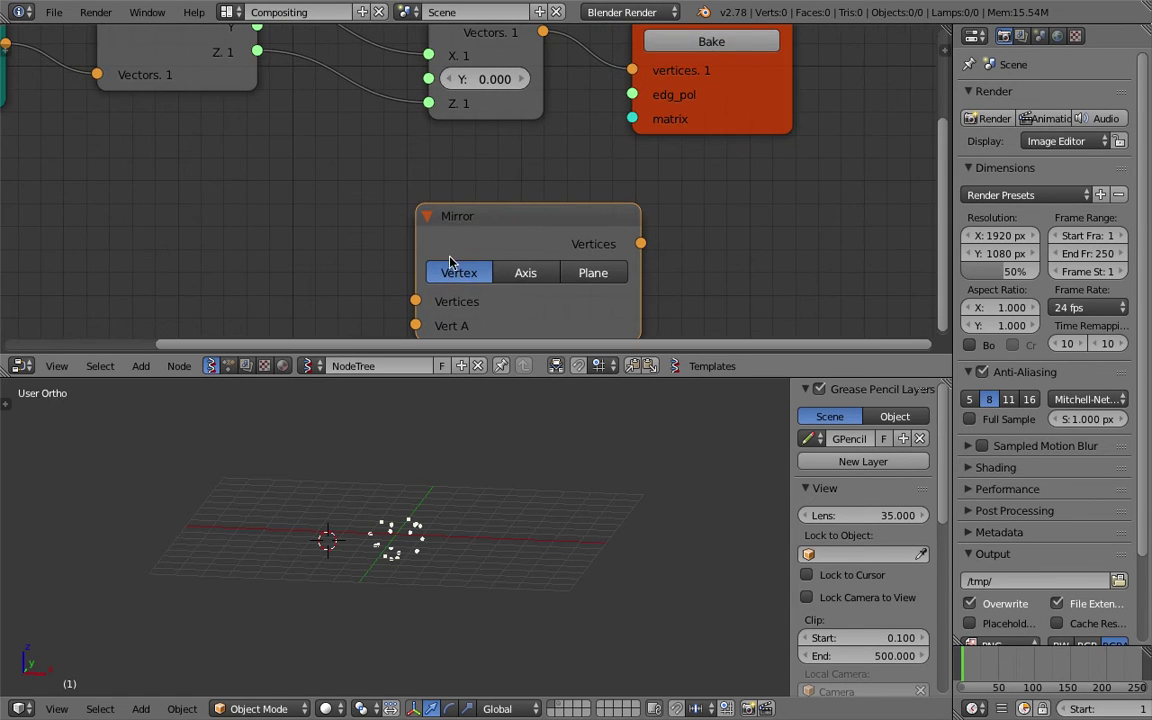
Sketch with grease pencil a triangle mirrored through a point, plus a straight line, beside the Mirror node
middle_click_drag(458, 258, 449, 219)
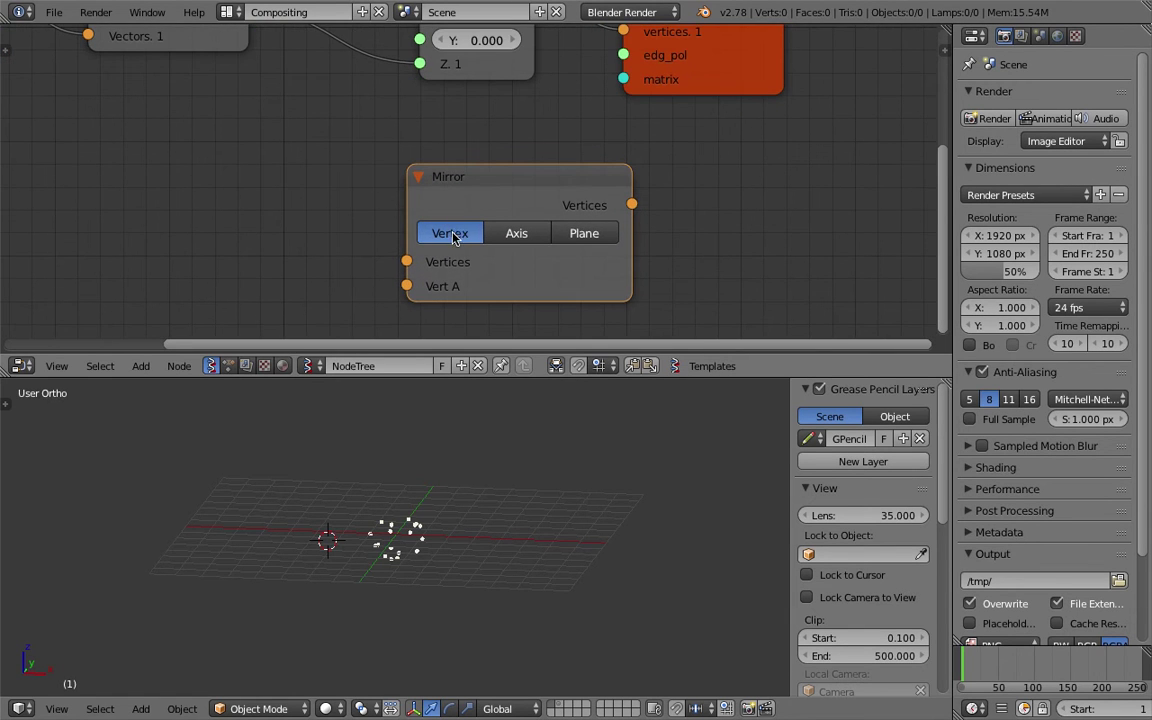
scroll(452, 236, "down", 2)
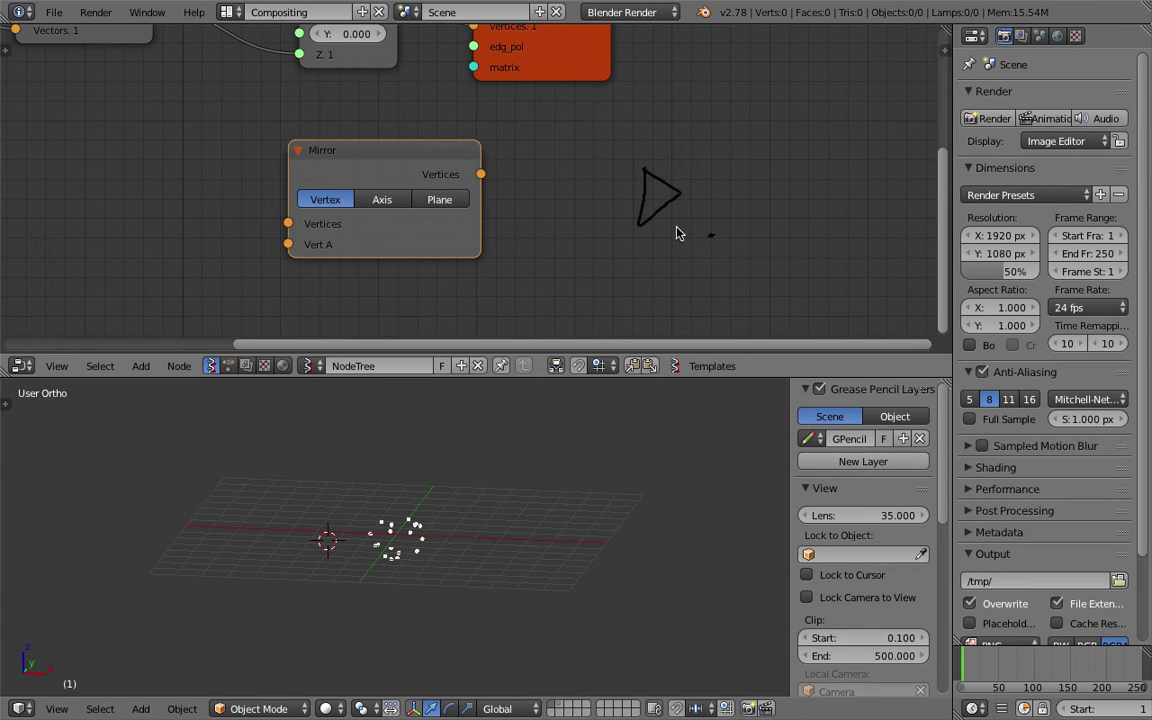
left_click_drag(671, 228, 765, 256)
mouse_move(681, 193)
left_mouse_down()
mouse_move(728, 276)
mouse_move(768, 285)
left_mouse_up()
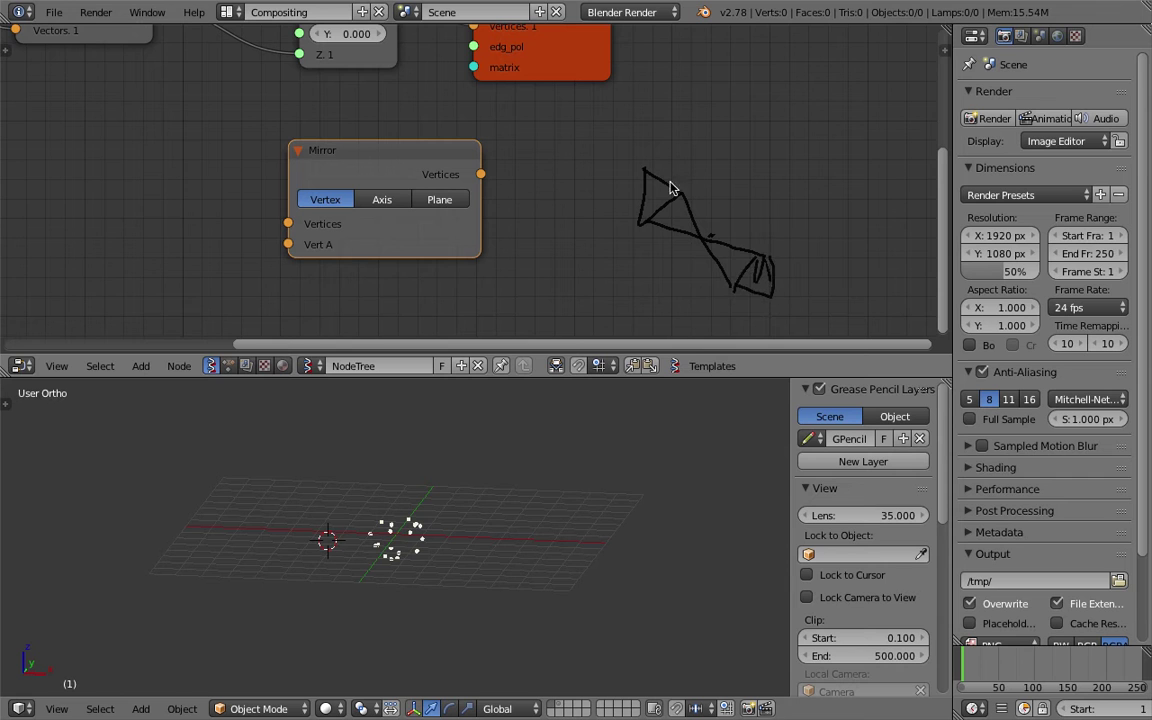
middle_click_drag(721, 162, 652, 180)
left_click_drag(688, 173, 912, 175)
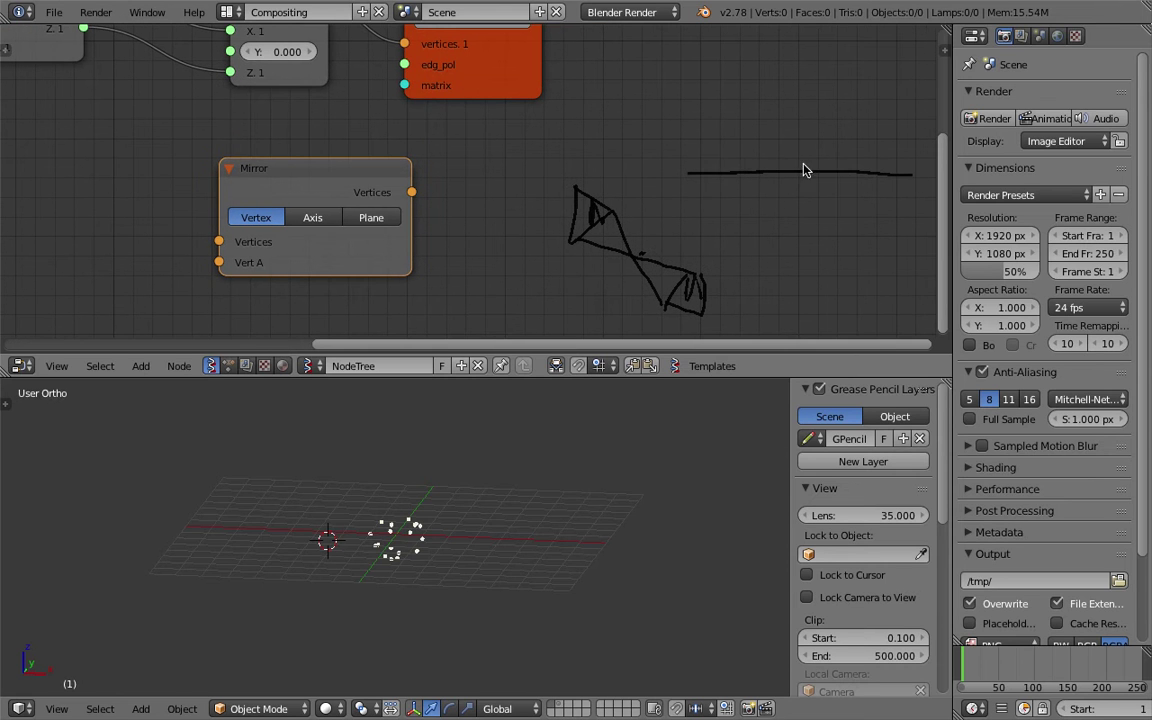
Switch the Mirror node's mode to Axis and finally to Plane
left_click(316, 219)
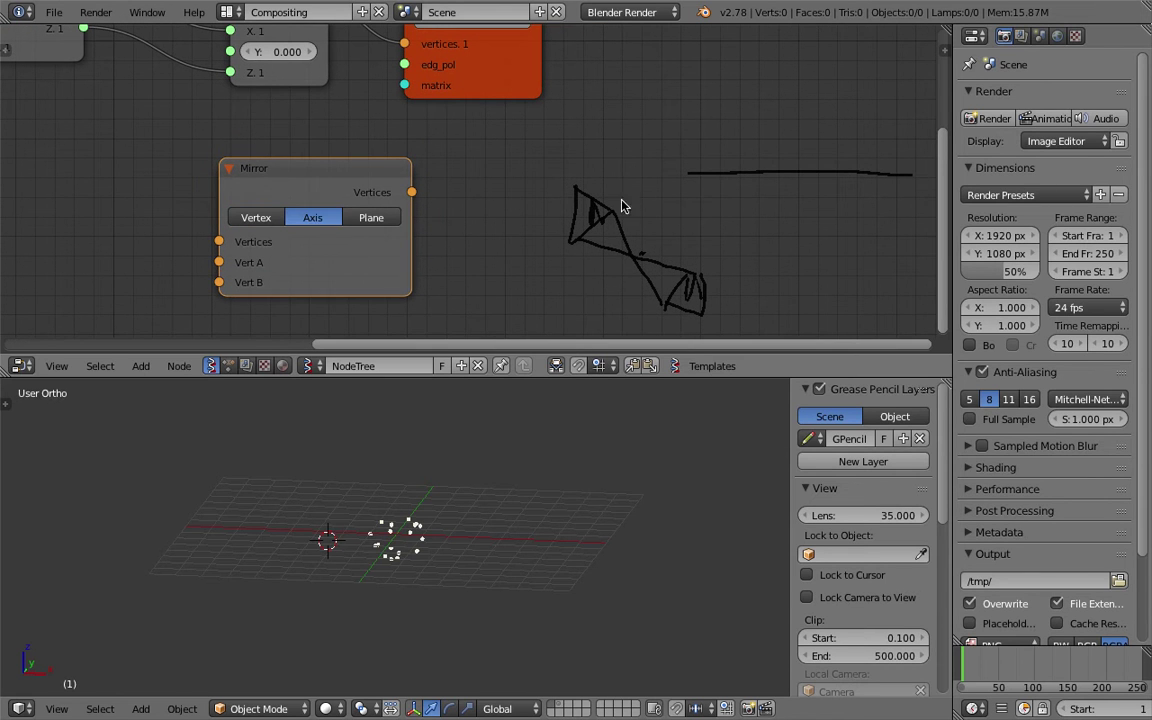
scroll(621, 206, "down", 1)
left_click(388, 217)
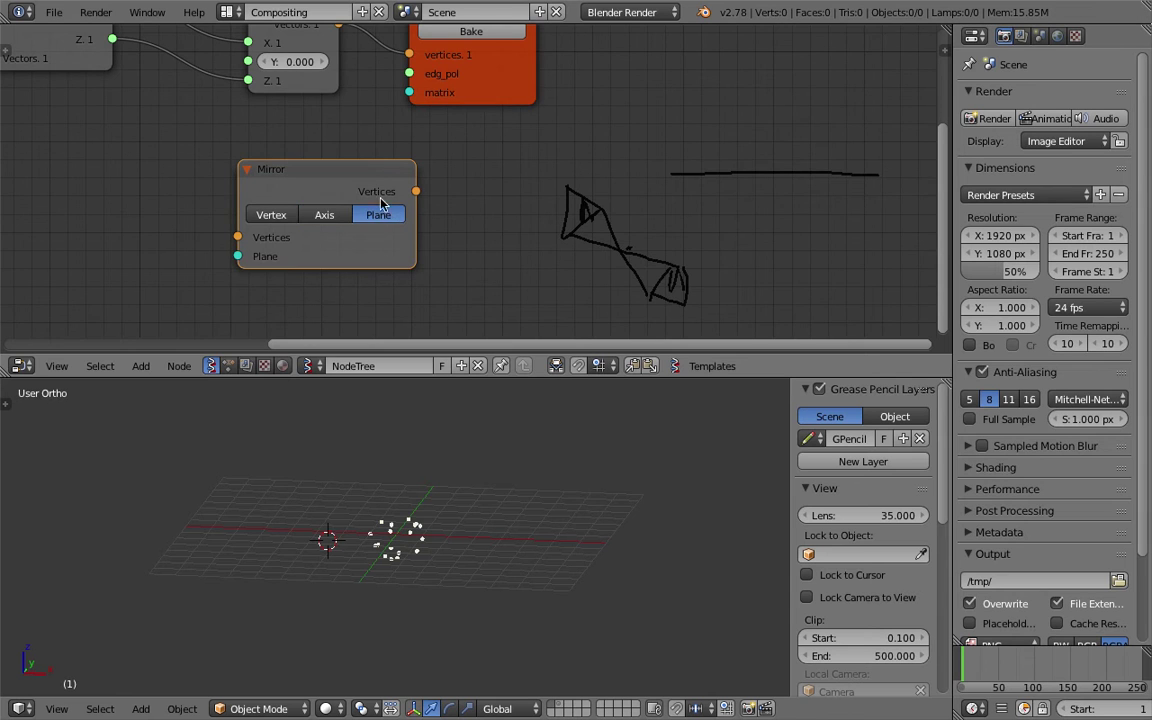
scroll(586, 231, "down", 2)
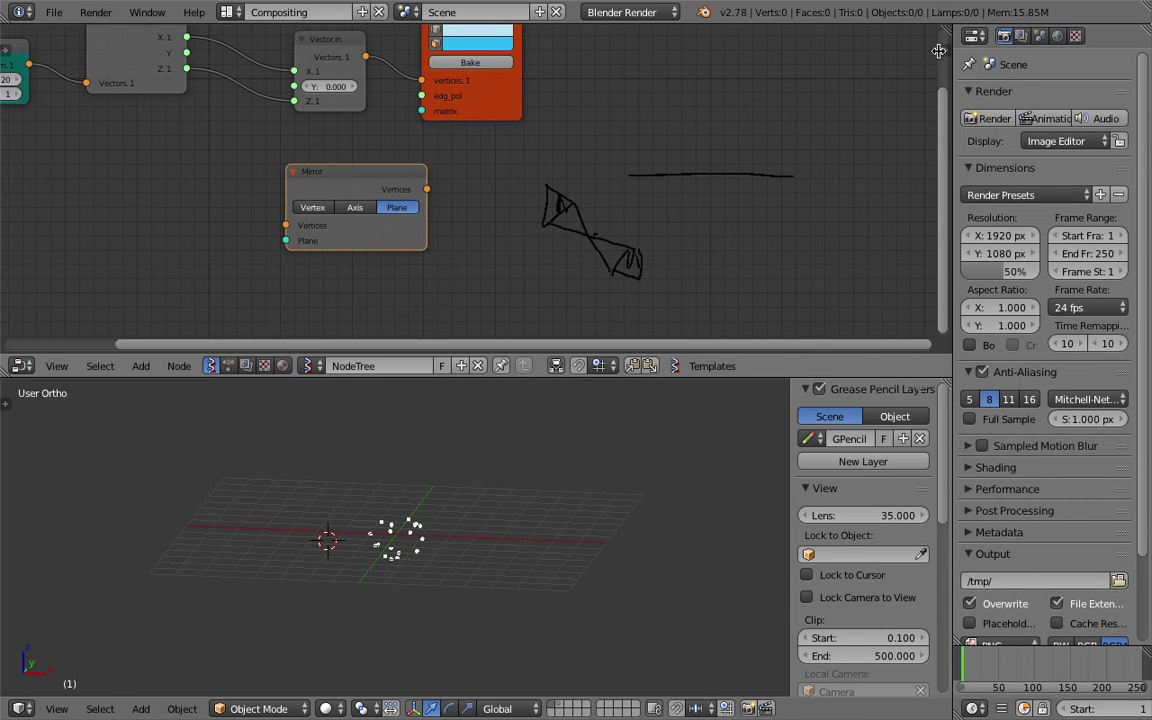
Delete the node editor's grease pencil layer containing the mirroring sketch and save the file
key("n")
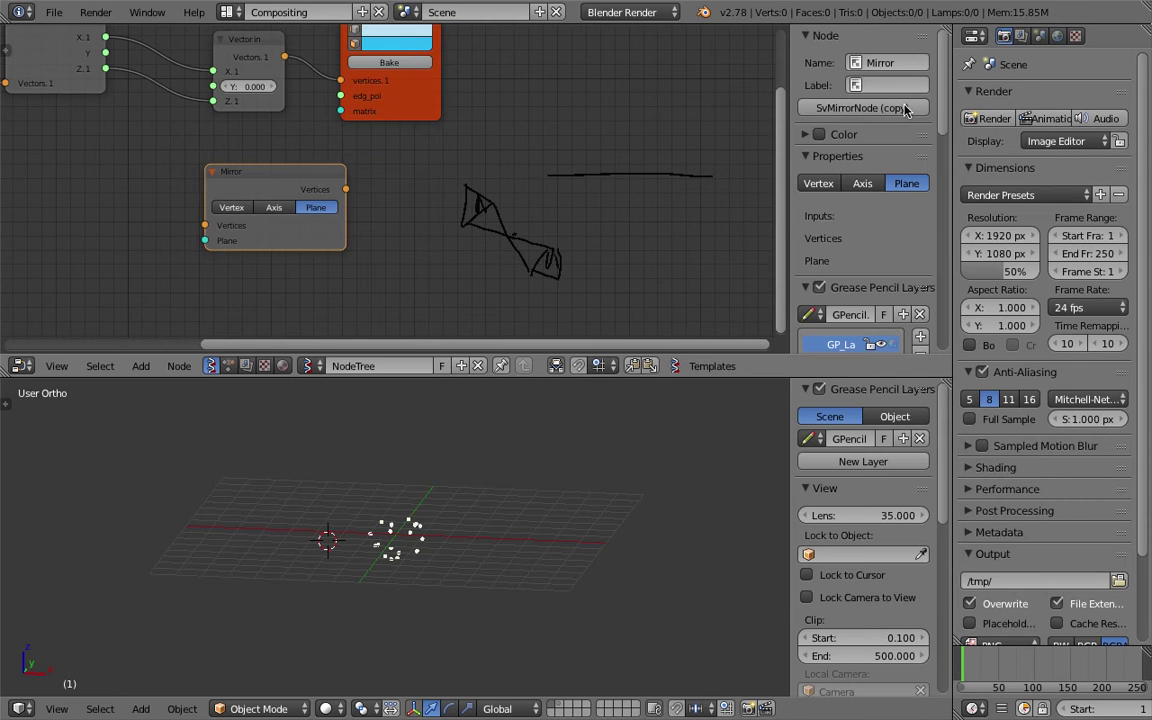
left_click(828, 157)
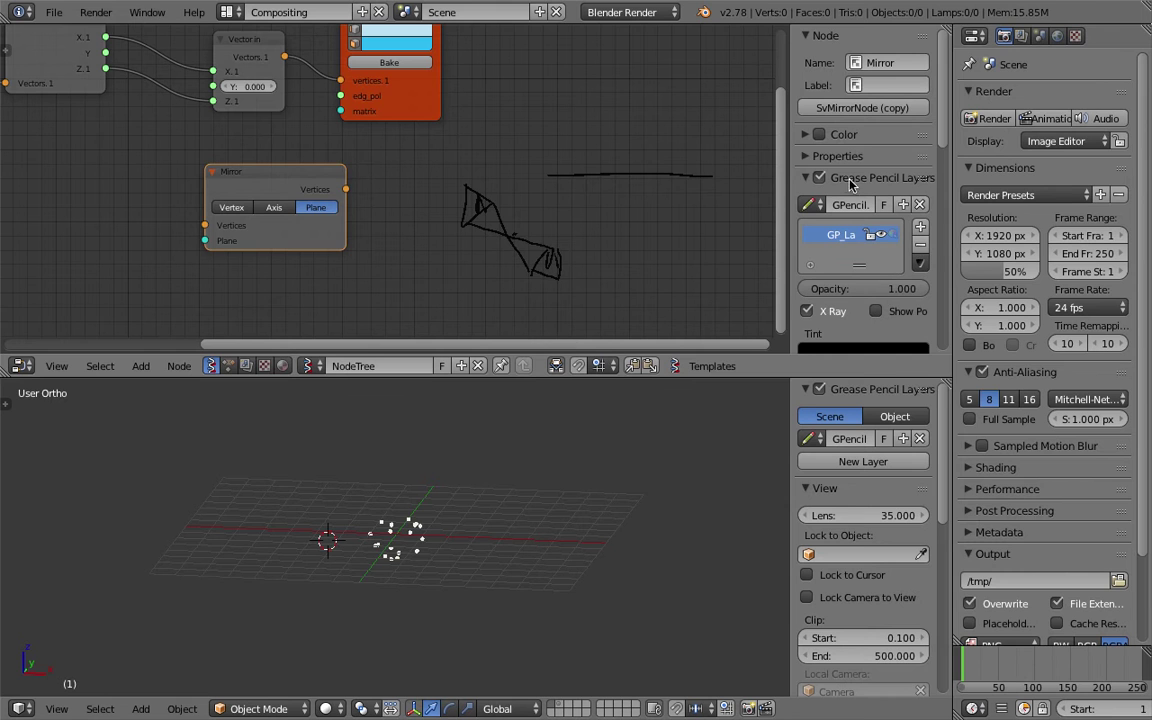
left_click(922, 245)
key("n")
scroll(610, 200, "down", 1)
middle_click_drag(494, 176, 613, 179)
scroll(563, 168, "up", 1)
key("ctrl+s")
left_click(563, 169)
Move the Viewer Draw node farther away from the Vector in node to make room for the mirror setup
scroll(552, 187, "down", 1)
left_click_drag(560, 195, 554, 180)
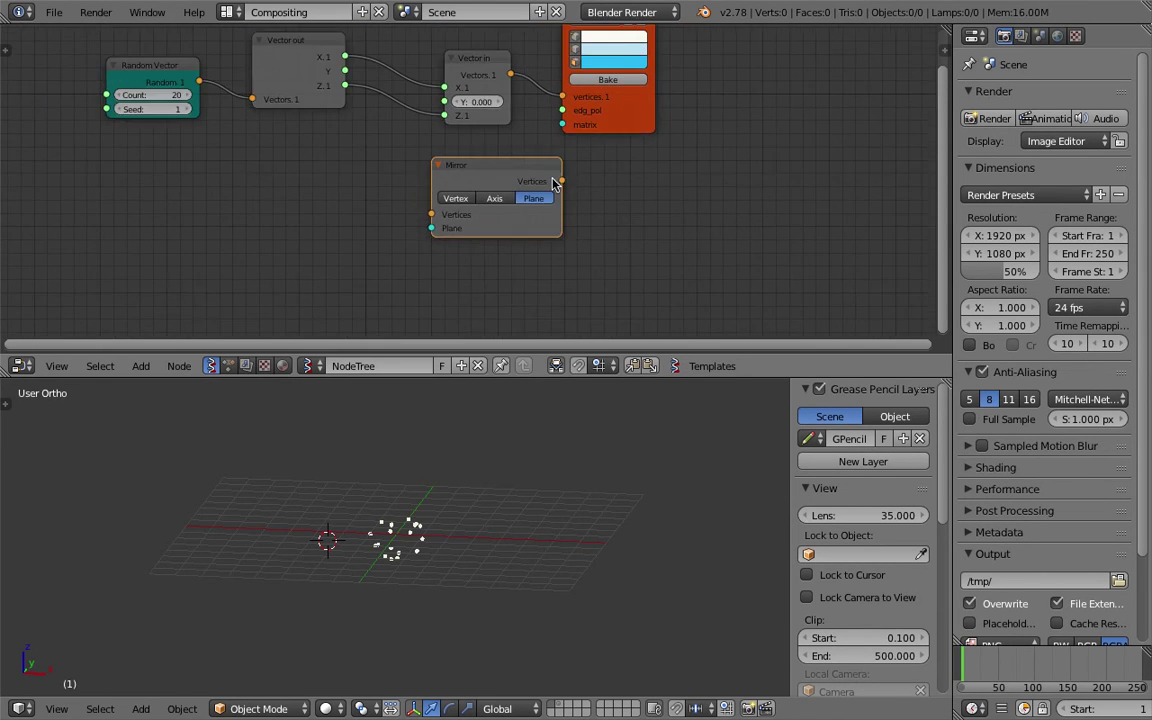
middle_click_drag(620, 124, 601, 147)
left_click_drag(601, 152, 760, 165)
scroll(400, 535, "up", 1)
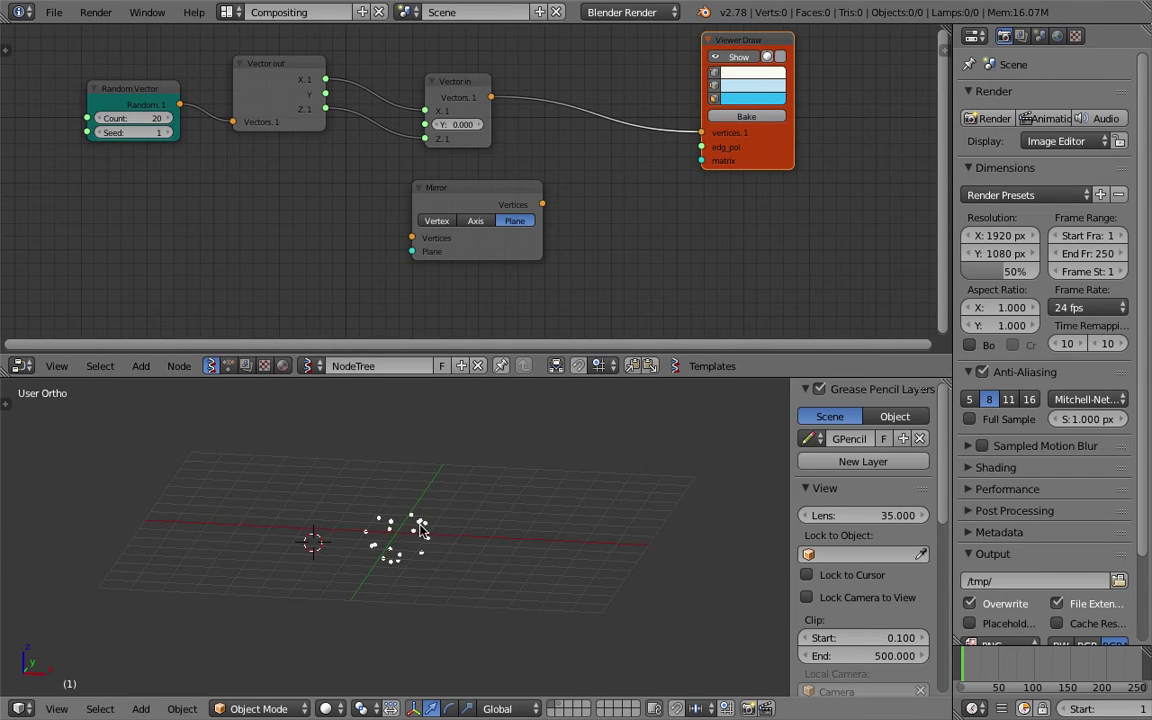
middle_click_drag(408, 537, 436, 537)
scroll(543, 157, "down", 1)
middle_click_drag(543, 157, 455, 162)
left_click_drag(658, 160, 706, 163)
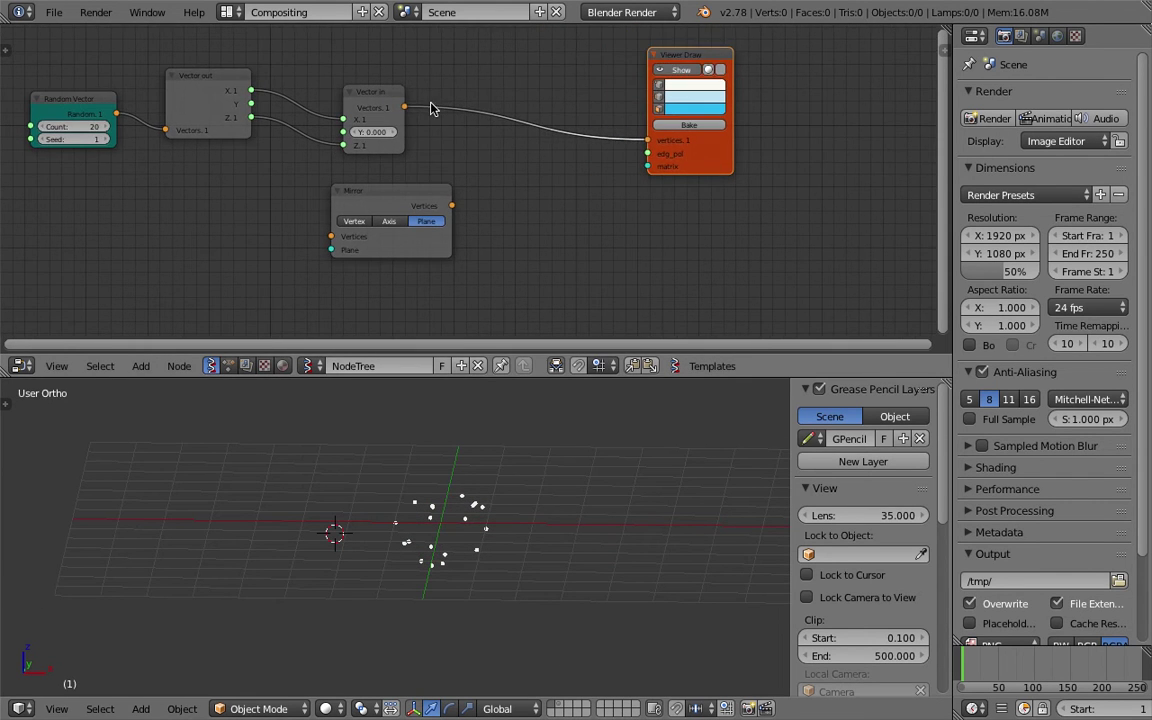
Shift the Mirror node toward the Viewer Draw node and connect the Vector in output to its Vertices input
left_click_drag(383, 95, 371, 80)
left_click_drag(404, 192, 530, 185)
left_click_drag(356, 80, 440, 233)
Add a Matrix in node before the Mirror node and connect its Matrix output to the Plane input
key("space")
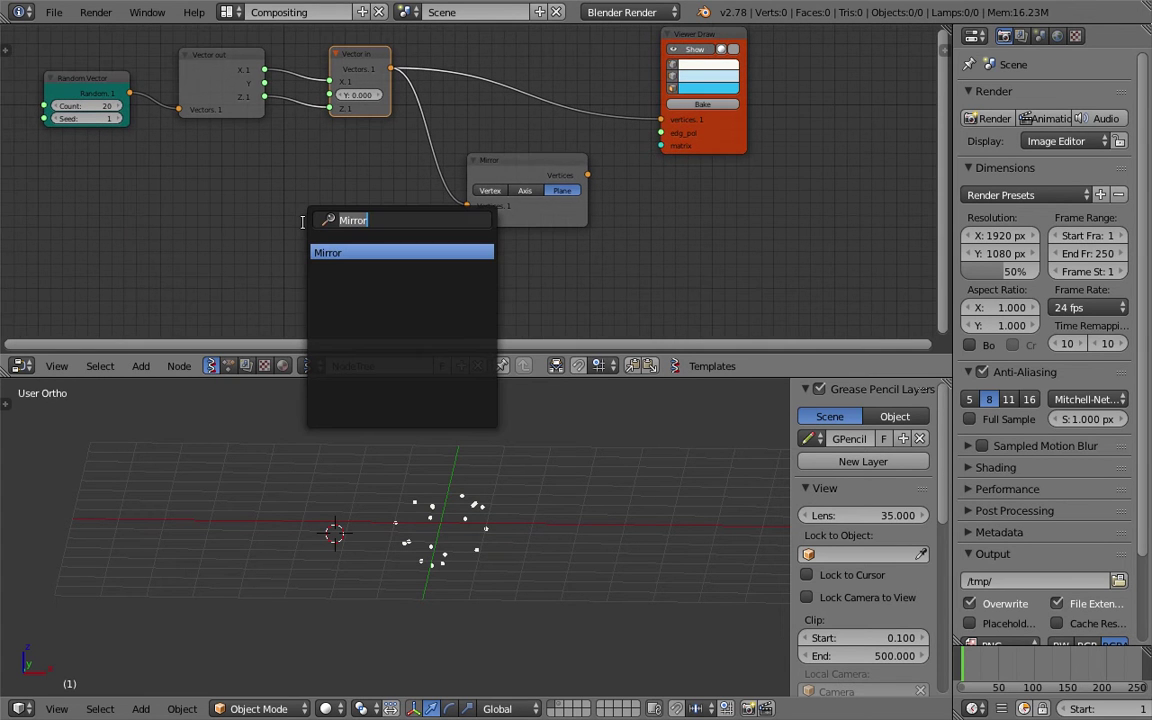
type("matrix")
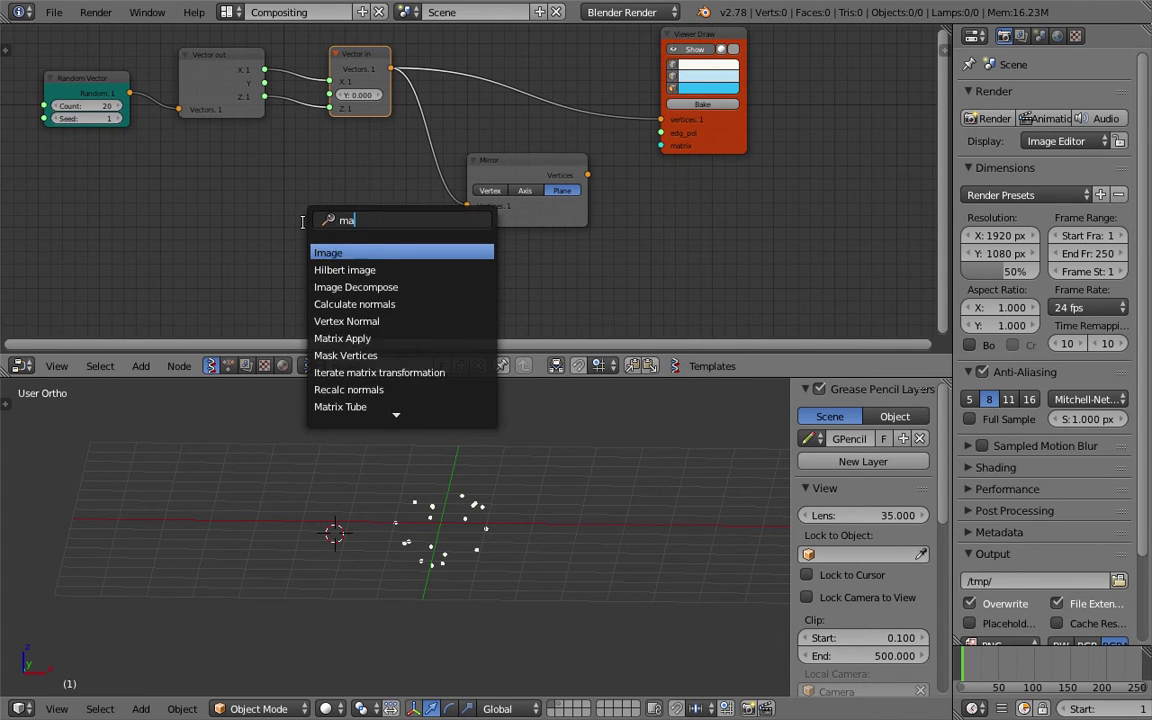
key("Down")
key("Down")
key("Down")
key("Return")
left_click(302, 222)
left_click_drag(391, 244, 467, 218)
middle_click_drag(248, 206, 279, 186)
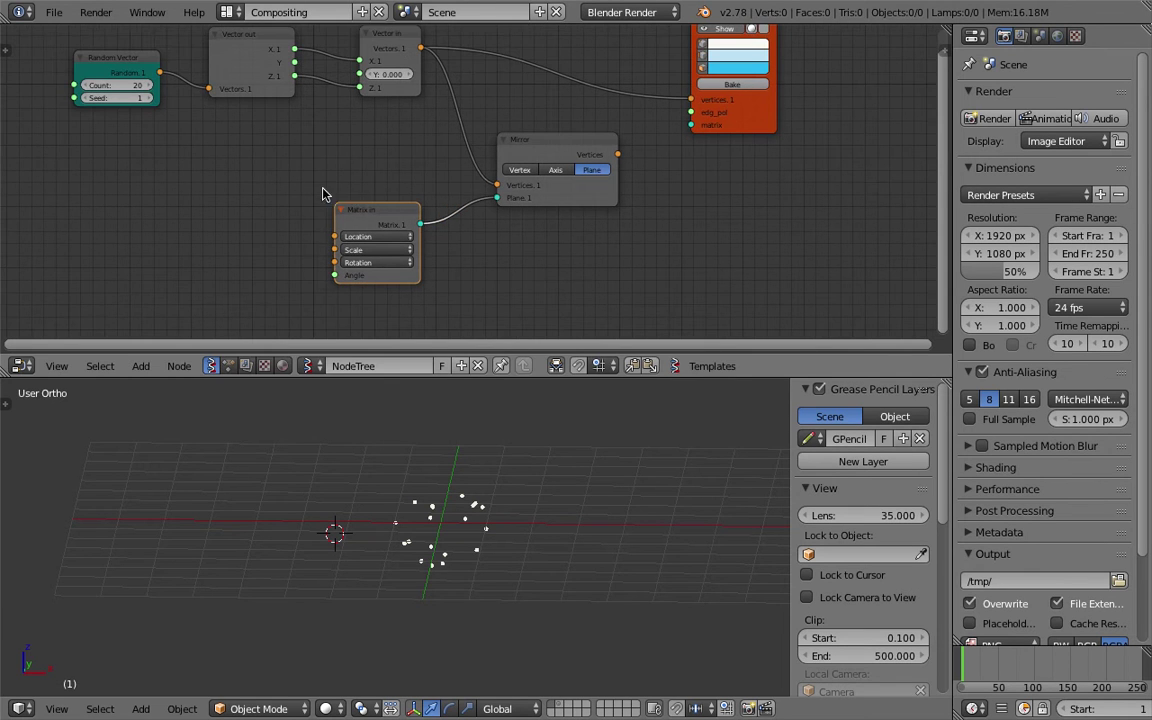
key("g")
left_click(360, 195)
Add a Vector X | Y | Z node in front of the Matrix in node
scroll(375, 270, "up", 2)
key("shift+a")
left_click(220, 174)
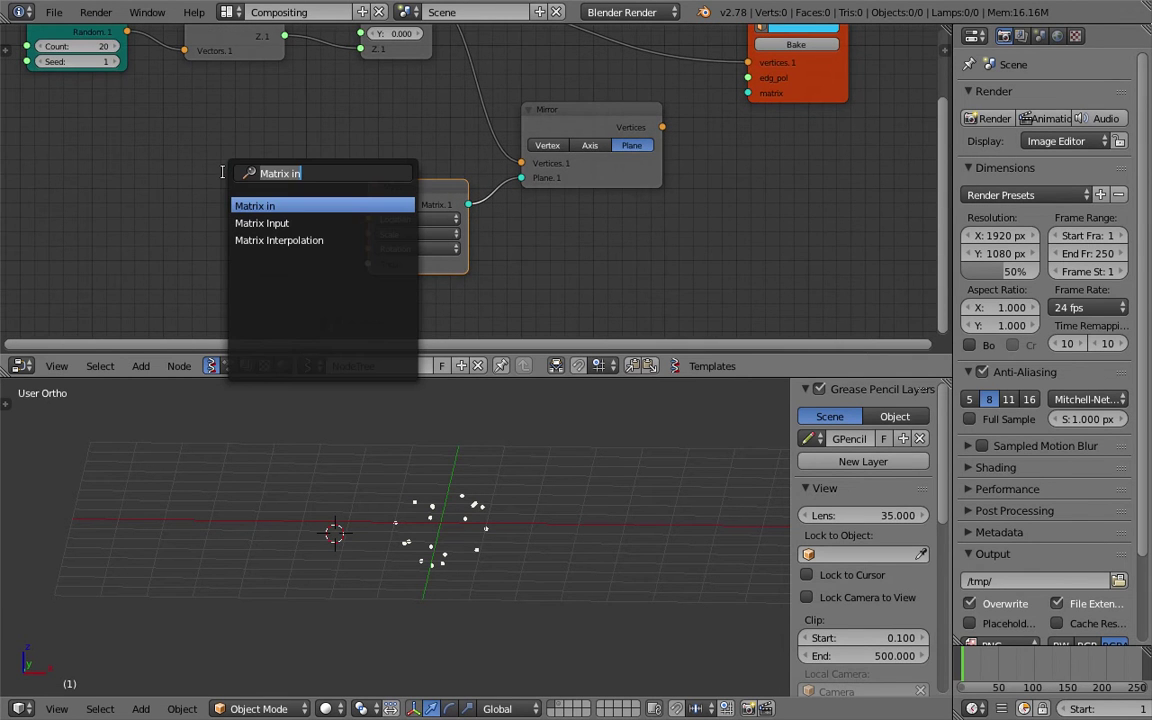
type("z")
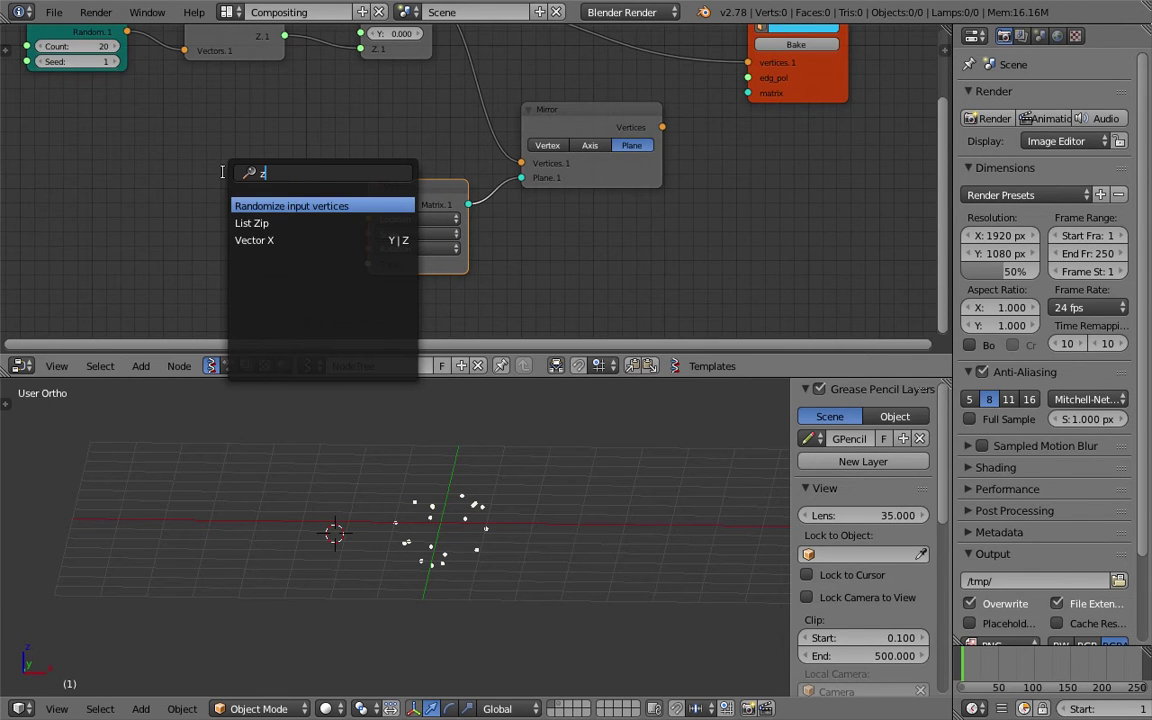
left_click(279, 241)
left_click(228, 200)
scroll(187, 216, "up", 1)
left_click_drag(187, 216, 154, 218)
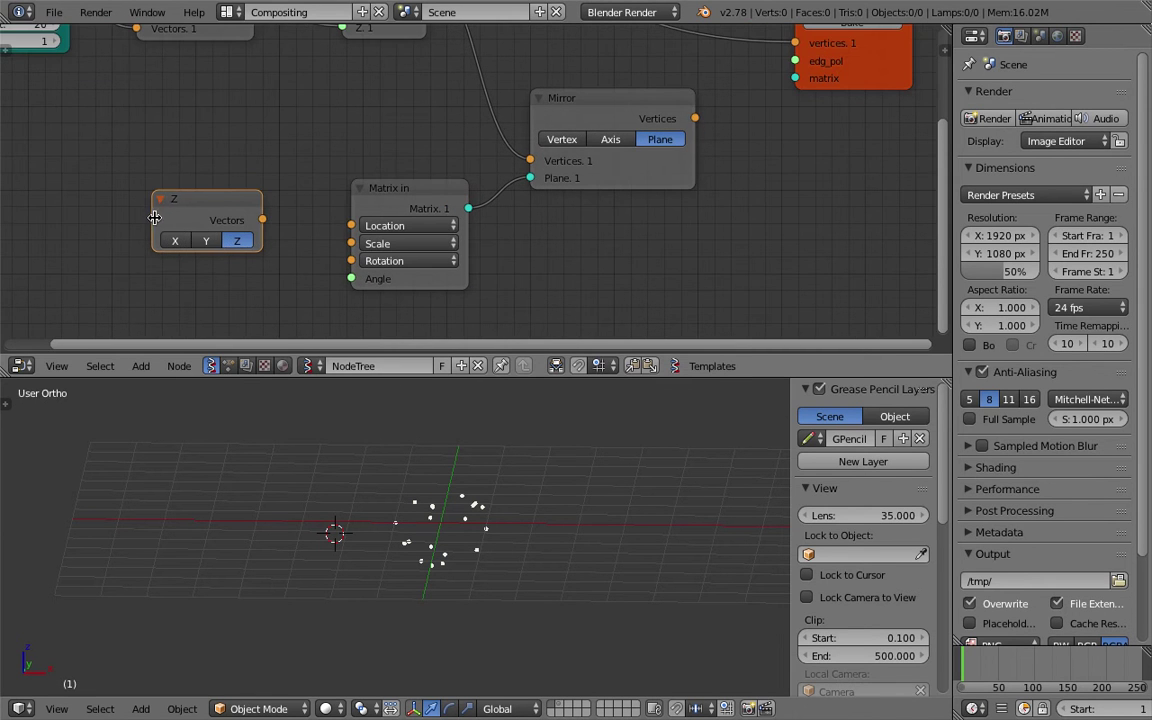
Add a Float node below the axis vector node and set its value to 90
scroll(267, 224, "down", 2)
key("space")
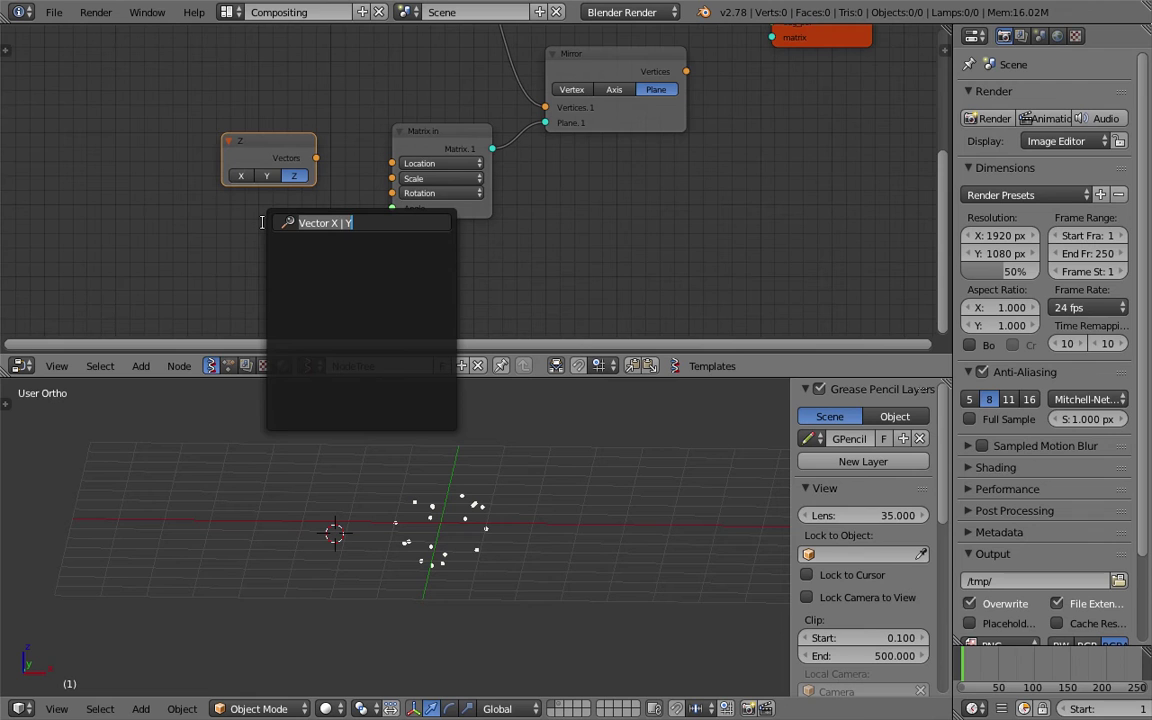
type("float")
key("Down")
key("Return")
left_click(300, 262)
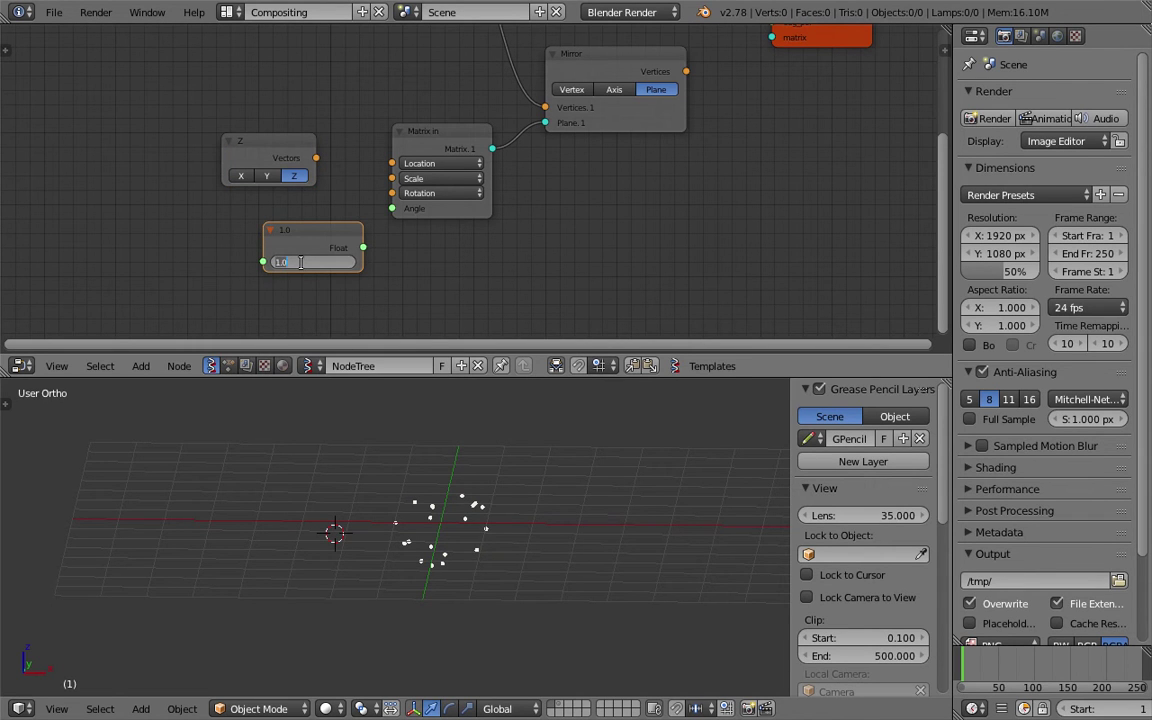
key("Return")
Connect the Float to the Matrix in node's Angle and the Z vector to its Rotation, and save the file
left_click_drag(322, 237, 392, 208)
left_click_drag(392, 193, 331, 155)
key("ctrl+s")
left_click(331, 153)
Duplicate the Viewer Draw node and place the copy below the original
scroll(628, 214, "down", 2)
mouse_move(628, 216)
middle_mouse_down()
mouse_move(522, 285)
mouse_move(493, 320)
middle_mouse_up()
left_click_drag(686, 148, 684, 117)
key("shift+d")
left_click(681, 287)
mouse_move(651, 267)
middle_mouse_down()
mouse_move(650, 252)
mouse_move(649, 354)
middle_mouse_up()
Set the original Viewer Draw's vertex color to pink and connect the Mirror's Vertices output to the duplicated viewer
left_click(645, 136)
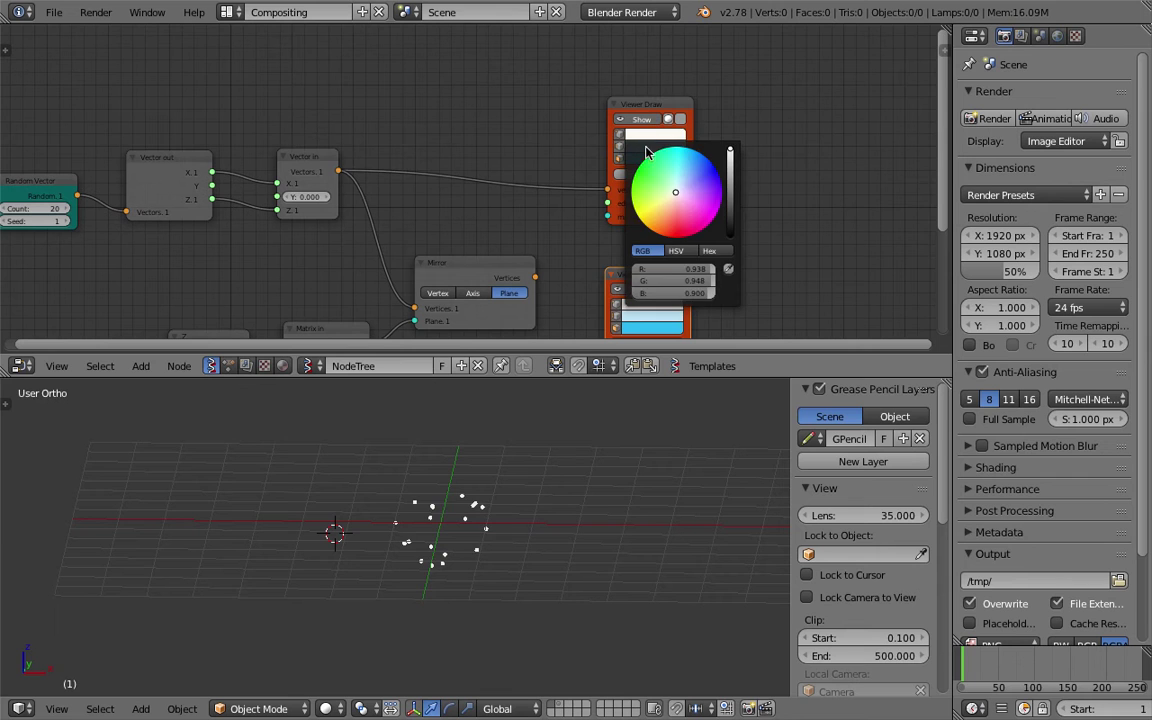
left_click_drag(676, 192, 703, 230)
middle_click_drag(562, 246, 568, 161)
left_click_drag(543, 194, 612, 275)
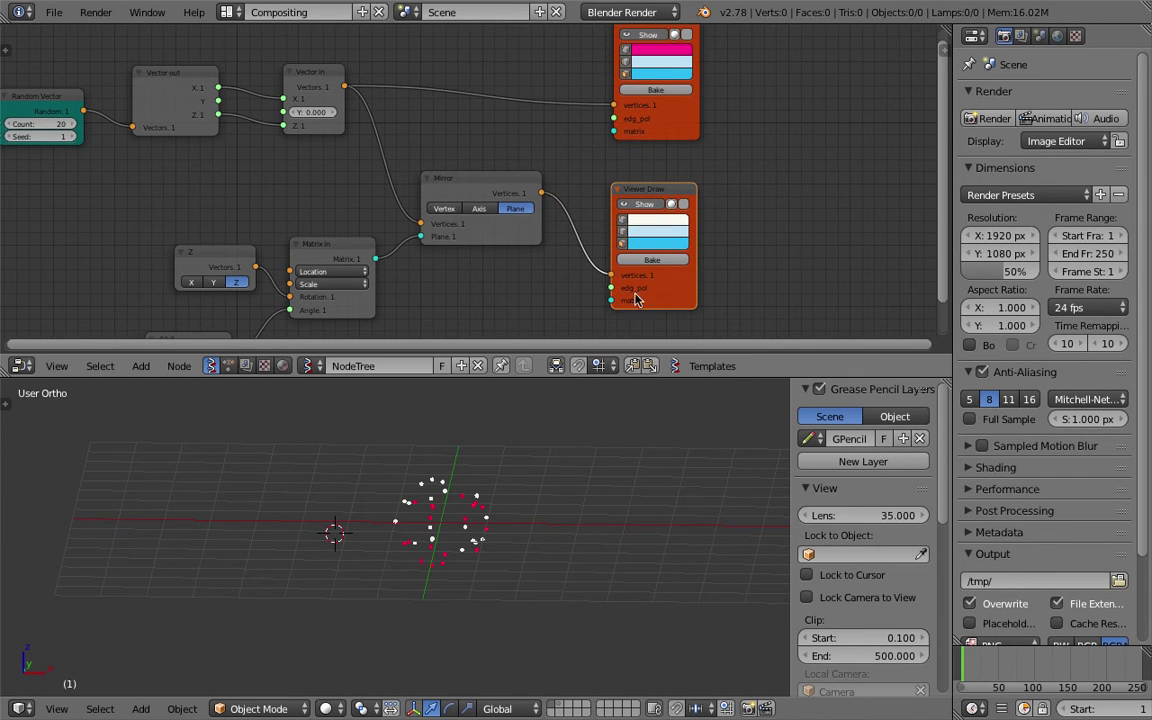
Set the face and vertex colors of the Viewer Draw fed by the Mirror node to blue and save the file
left_click(645, 247)
left_click_drag(695, 129, 720, 100)
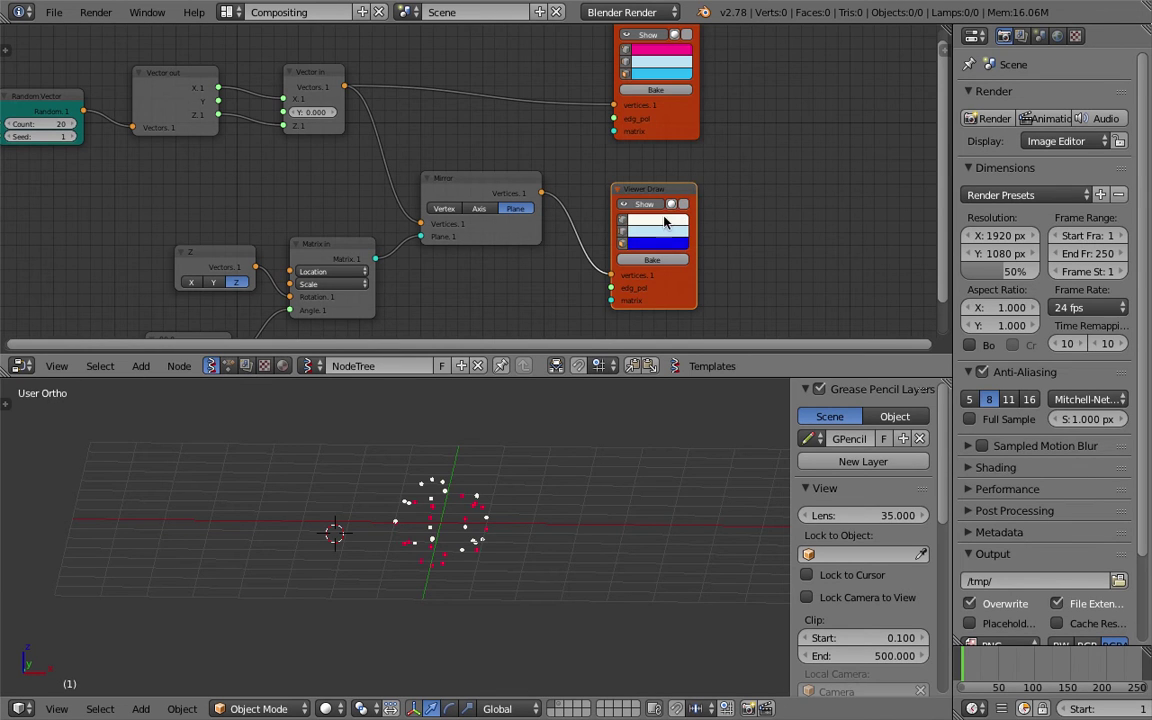
key("ctrl+s")
left_click(675, 222)
left_click(674, 218)
left_click_drag(697, 109, 724, 85)
key("ctrl+s")
left_click(788, 199)
Compare the X, Y and Z rotation axes on the axis vector node and settle on Y
scroll(536, 555, "up", 1)
middle_click_drag(539, 480, 493, 491)
scroll(540, 451, "up", 4)
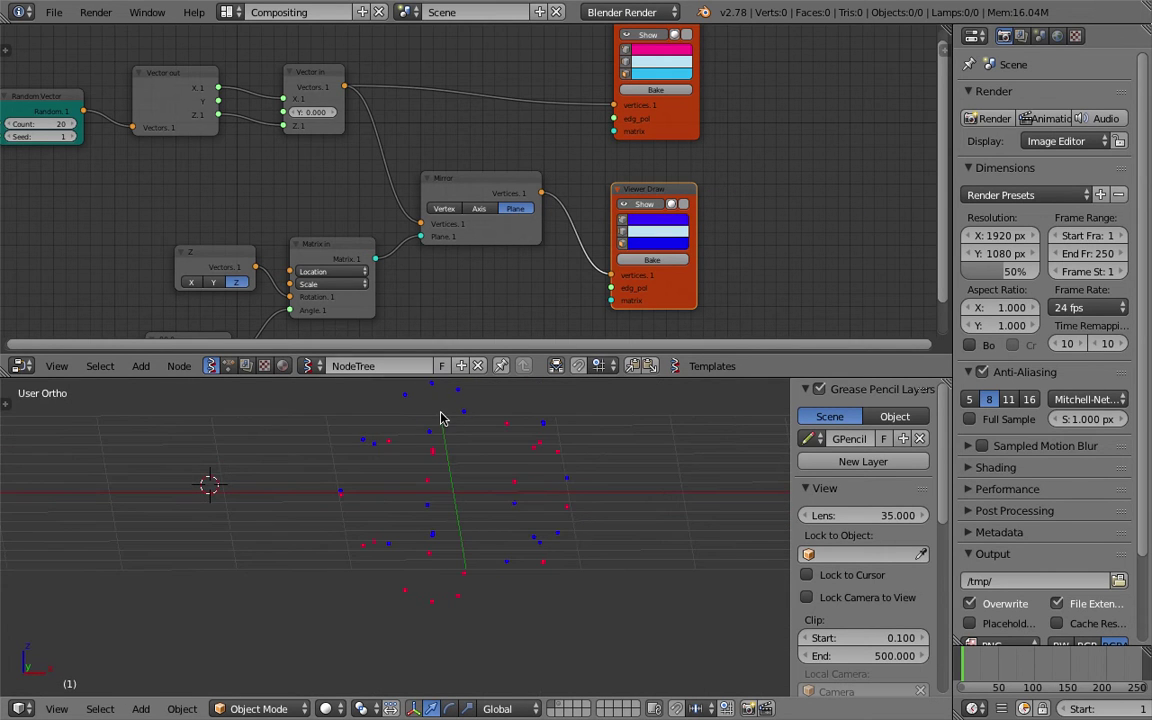
scroll(251, 284, "down", 2)
middle_click_drag(251, 276, 260, 210)
left_click(241, 204)
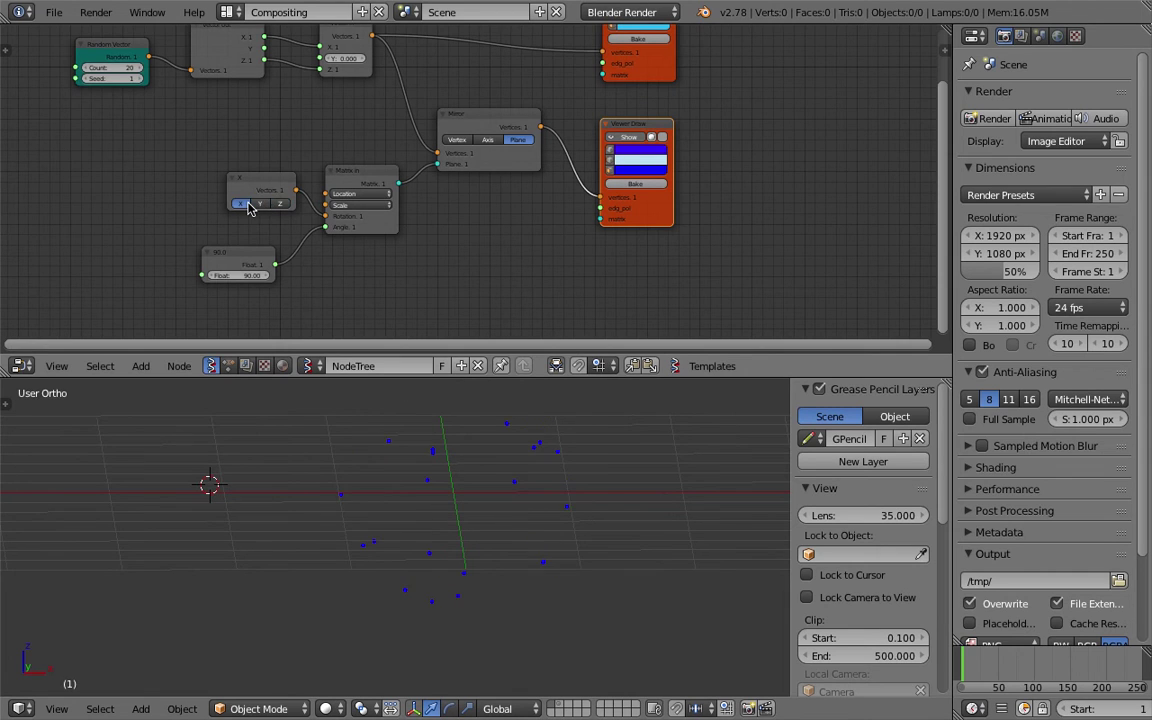
left_click(277, 205)
left_click(258, 206)
left_click(245, 205)
left_click(277, 205)
left_click(266, 205)
left_click(276, 204)
left_click(253, 205)
left_click(259, 206)
middle_click_drag(560, 480, 502, 471)
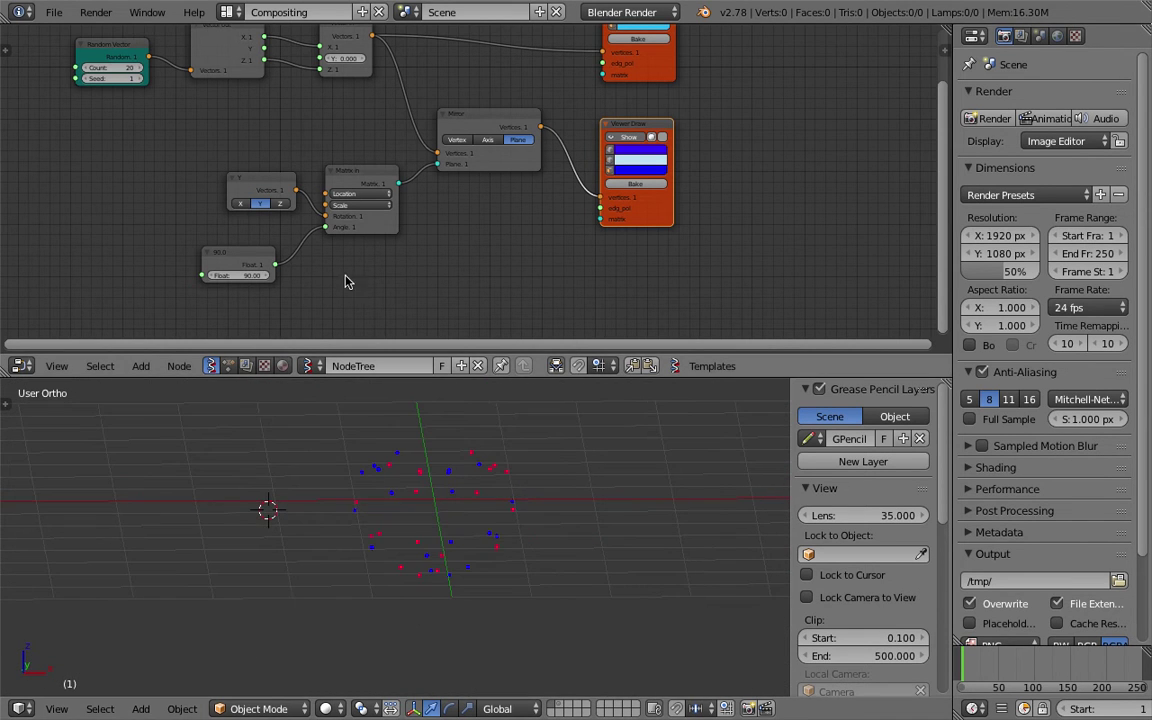
Enter 90 as the Float node's angle value and save the file
left_click_drag(255, 275, 242, 274)
type("90")
key("Return")
scroll(182, 187, "down", 2)
middle_click_drag(182, 187, 309, 181)
key("ctrl+s")
left_click(309, 181)
middle_click_drag(531, 490, 481, 502)
scroll(480, 501, "down", 2)
key("ctrl+s")
left_click(488, 498)
Move the Random Vector and Vector out nodes away from the Vector in node to free up space
middle_click_drag(222, 149, 295, 288)
scroll(295, 288, "up", 2)
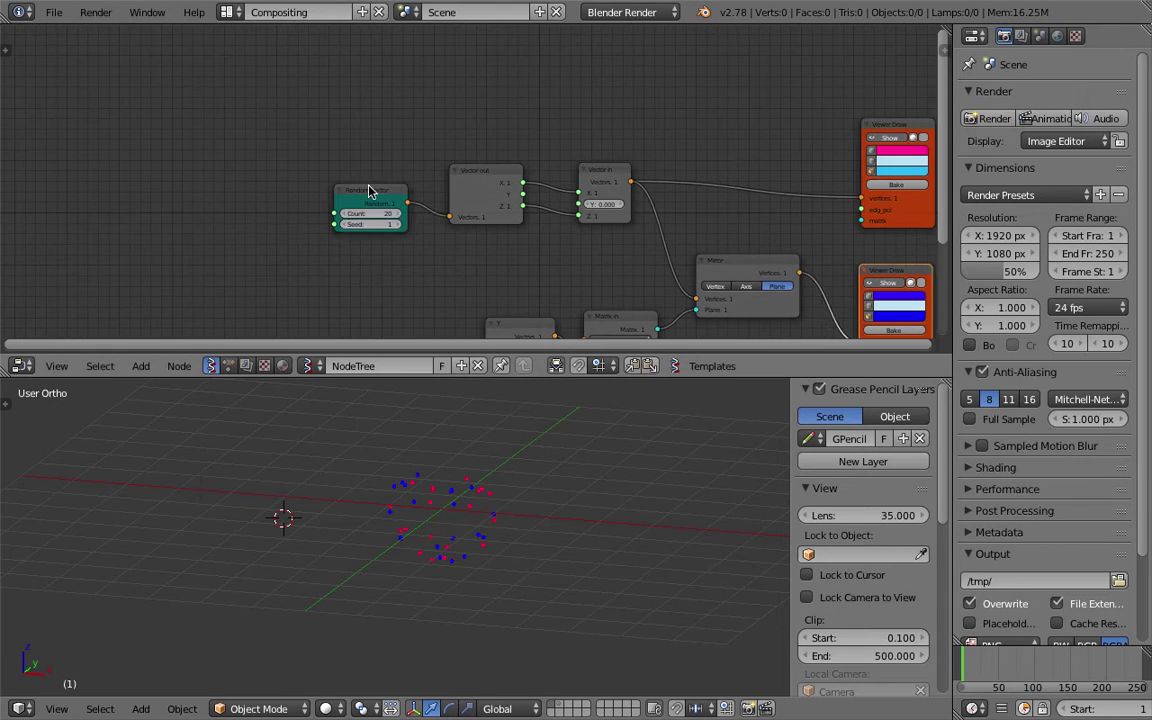
left_click_drag(368, 189, 209, 195)
left_click_drag(469, 171, 330, 190)
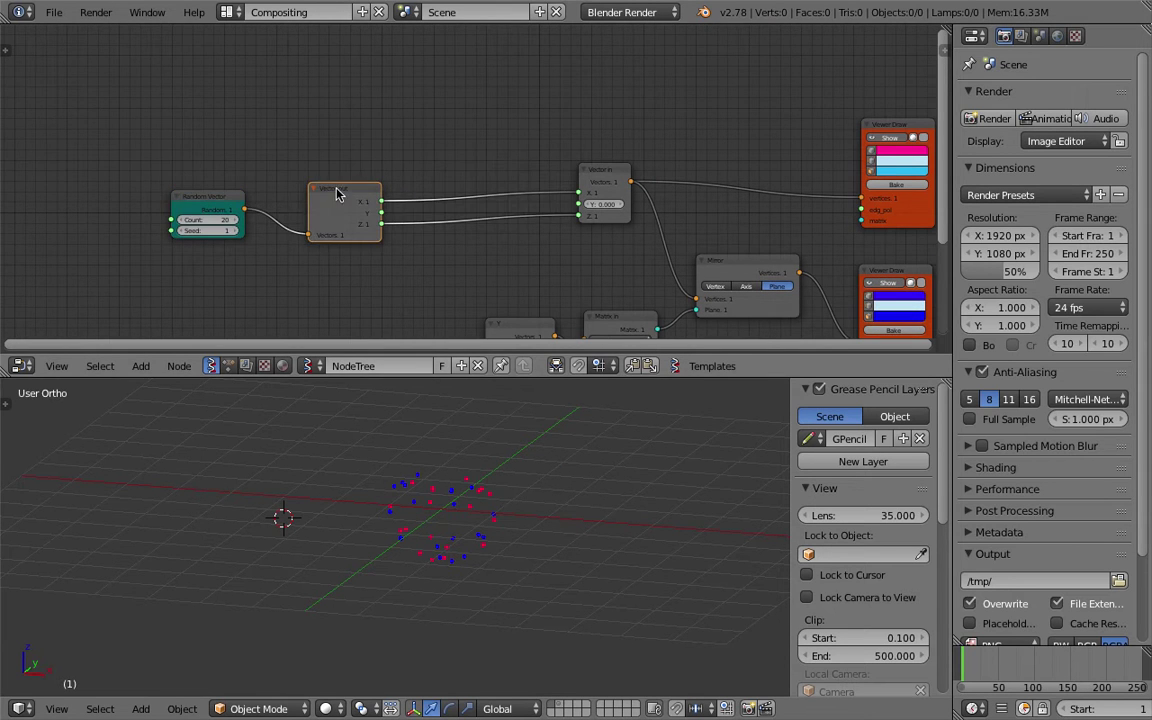
middle_click_drag(330, 190, 313, 154)
left_click_drag(198, 158, 109, 131)
left_click_drag(310, 158, 214, 119)
Place the Vector in node right beside the Vector out node and save the file
middle_click_drag(432, 514, 372, 487)
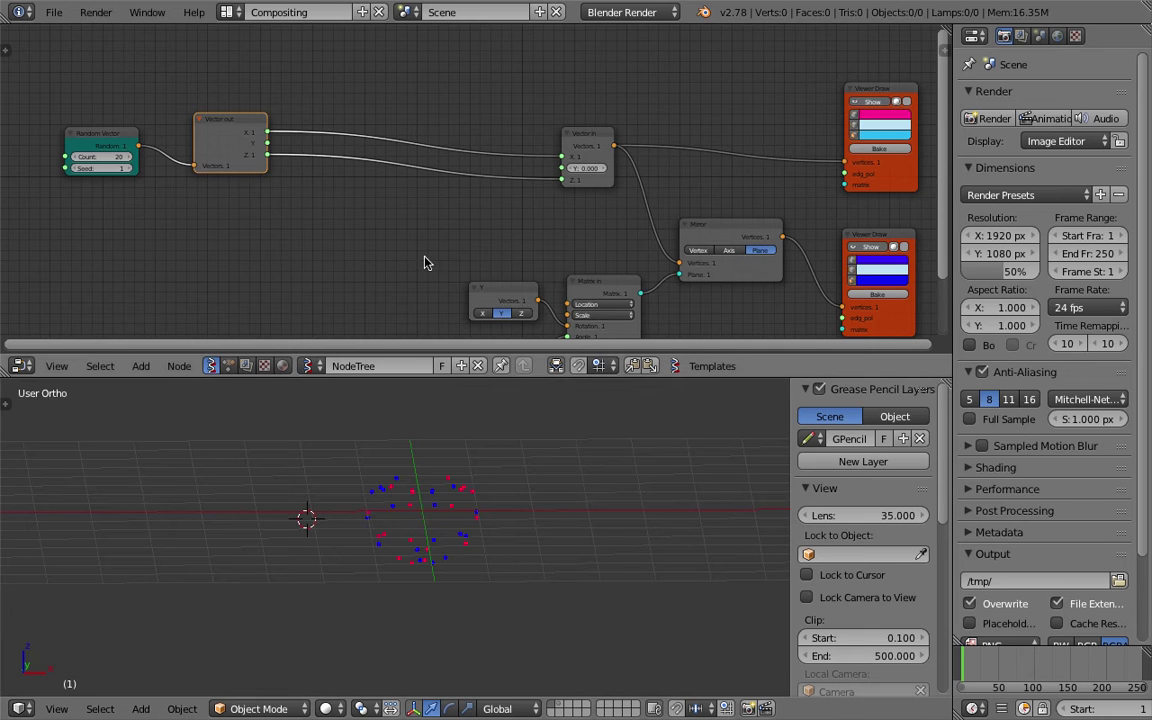
middle_click_drag(383, 191, 379, 209)
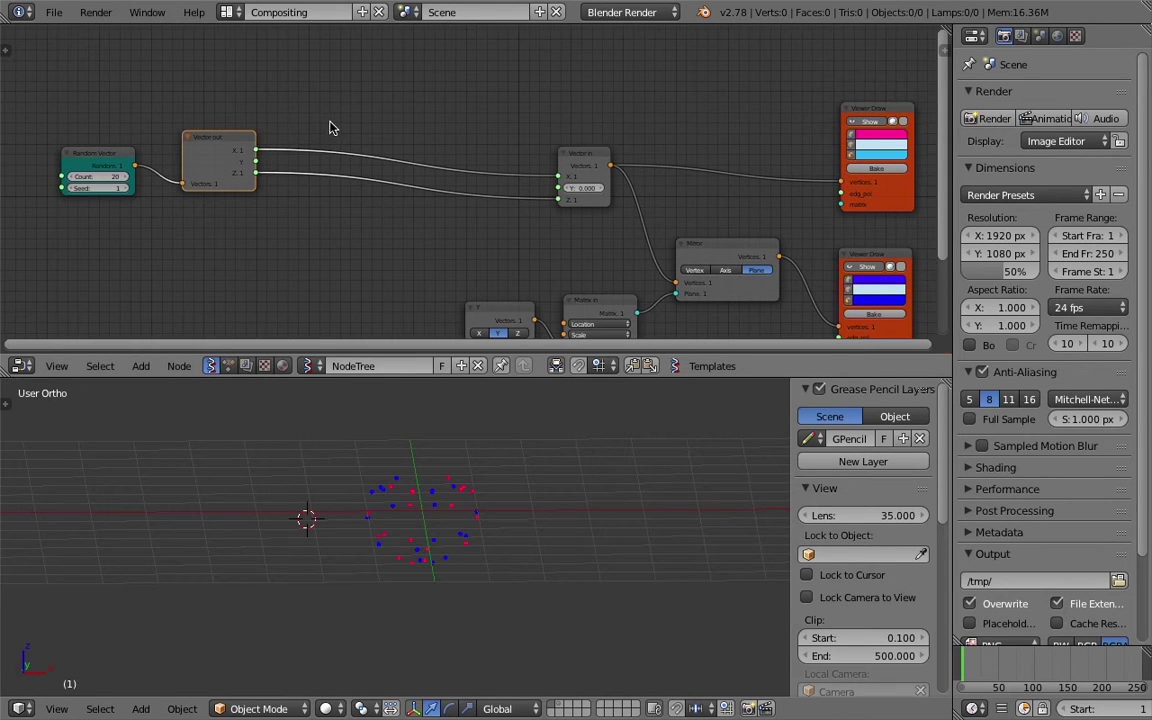
scroll(266, 150, "up", 1)
left_click_drag(591, 152, 279, 142)
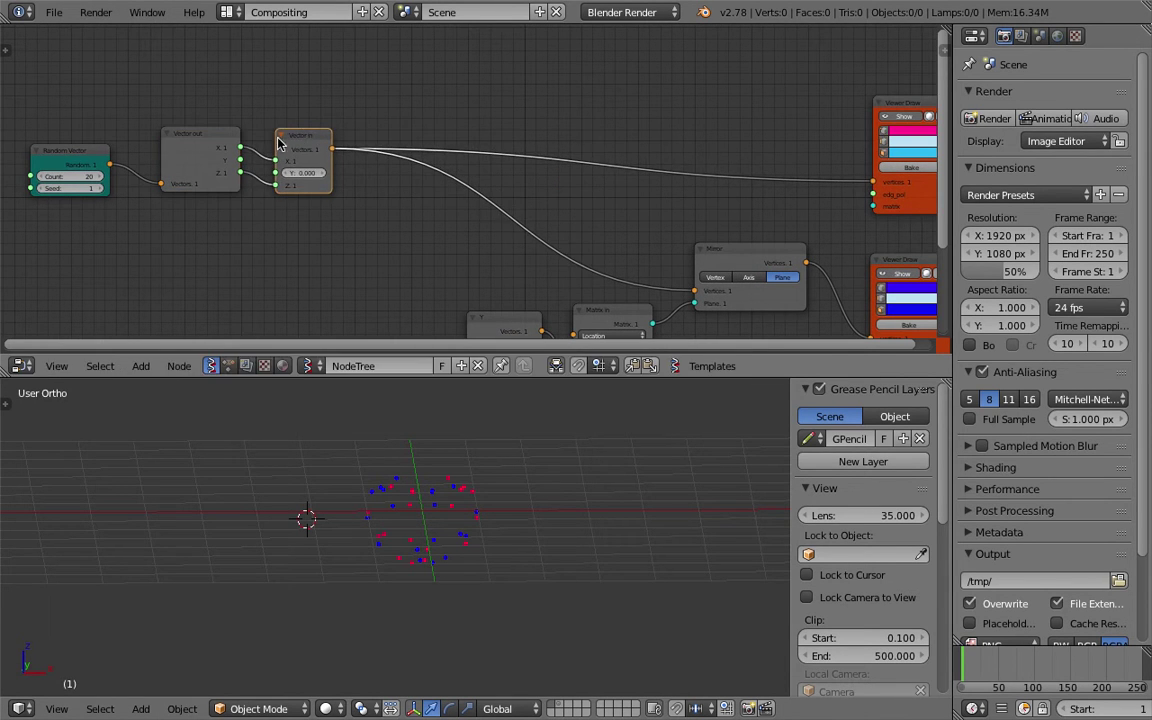
middle_click_drag(393, 219, 397, 182)
key("ctrl+s")
left_click(415, 193)
Add a Vector Math node, connect the Vector in output to its U input, and set its function to Multiply Scalar
scroll(423, 204, "down", 1)
key("space")
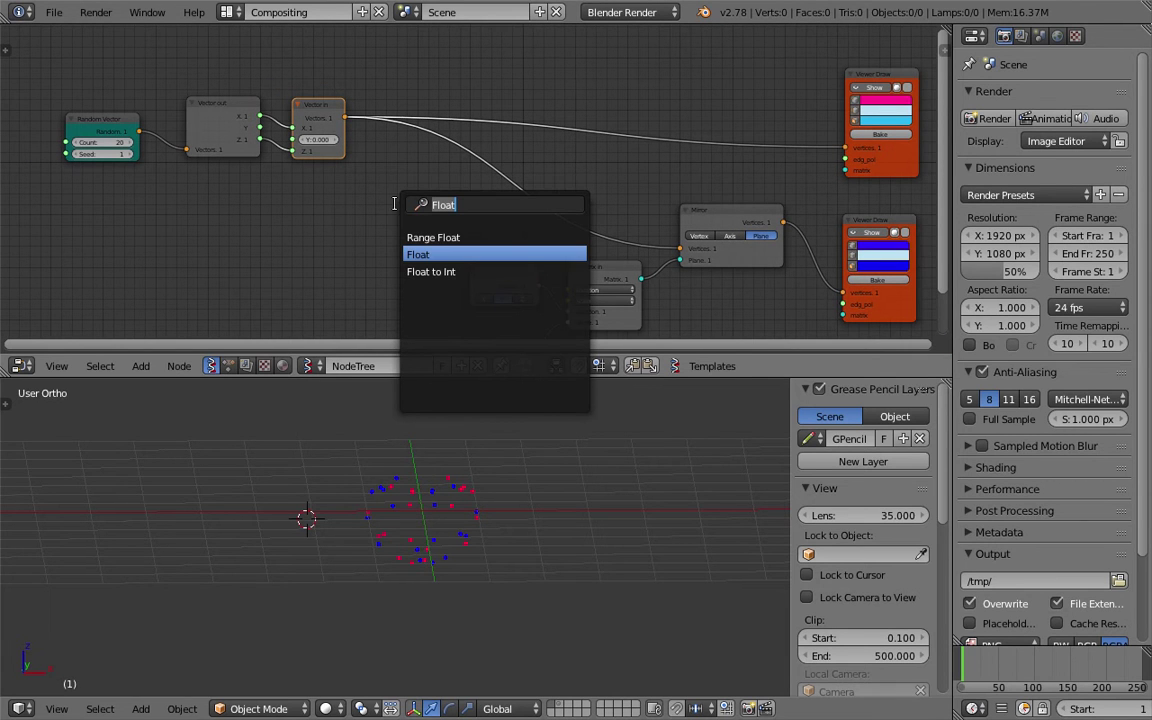
type("vector m")
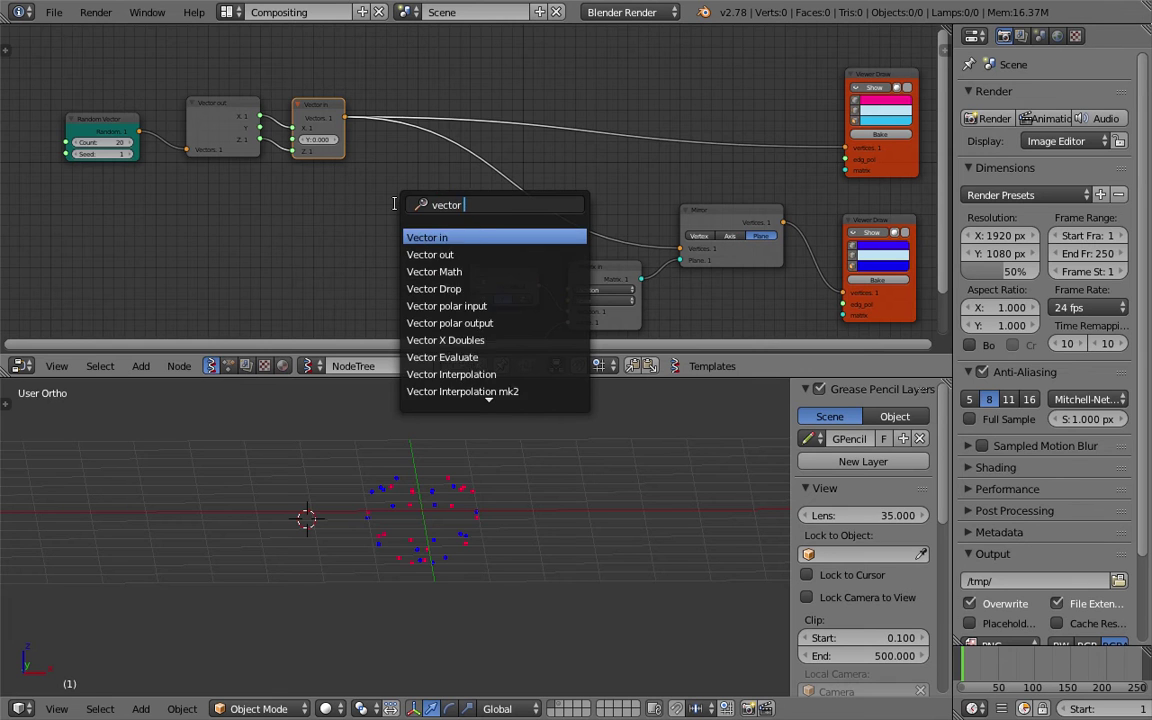
key("Return")
left_click(402, 177)
left_click_drag(345, 117, 403, 220)
left_click(445, 210)
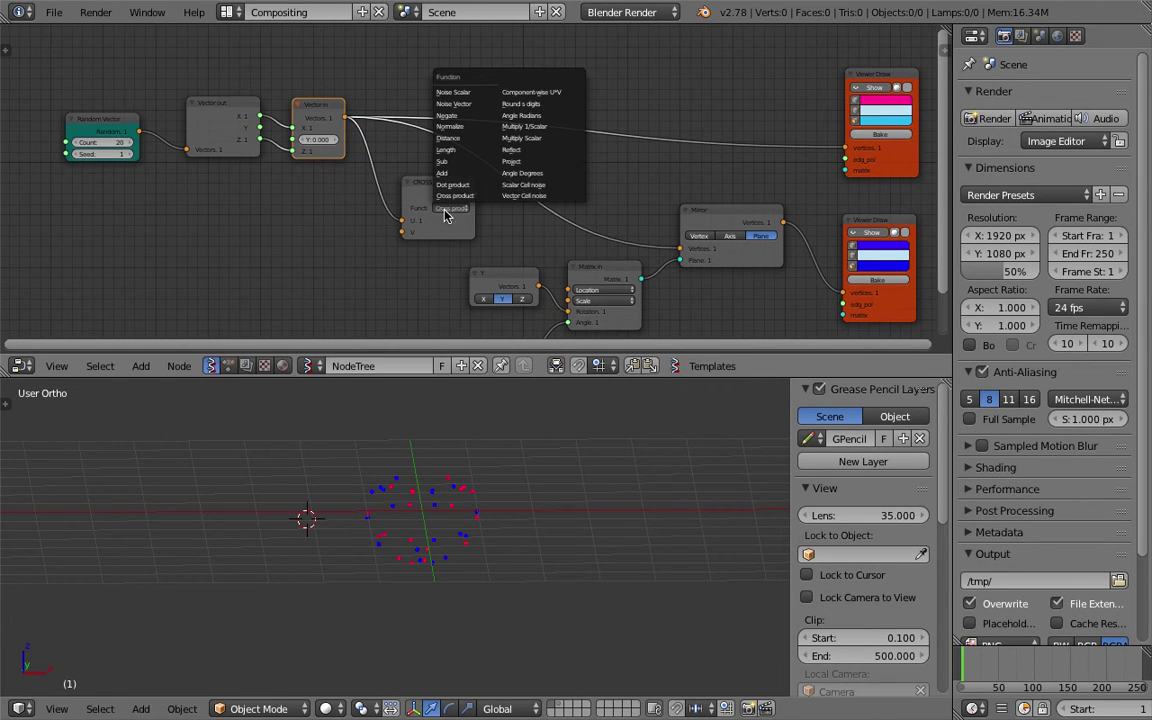
left_click(538, 141)
Add a Float node and connect it to the Multiply Scalar node's S input
key("alt+space")
type("float")
key("Return")
left_click(213, 257)
left_click_drag(286, 270, 330, 242)
Connect the Multiply Scalar output to the pink Viewer Draw and the Mirror's Vertices input, and tidy the node positions
scroll(338, 248, "up", 2)
scroll(400, 230, "down", 1)
middle_click_drag(481, 198, 343, 208)
mouse_move(339, 206)
left_mouse_down()
mouse_move(527, 148)
mouse_move(738, 155)
left_mouse_up()
left_click_drag(383, 220, 558, 264)
left_click_drag(653, 226, 645, 250)
scroll(645, 215, "down", 1)
left_click_drag(711, 225, 692, 211)
mouse_move(718, 93)
left_mouse_down()
mouse_move(672, 54)
mouse_move(698, 61)
left_mouse_up()
Set the Float node feeding the Multiply Scalar node to 1.72 and save the file
middle_click_drag(529, 210, 620, 169)
scroll(640, 170, "up", 1)
scroll(407, 243, "up", 1)
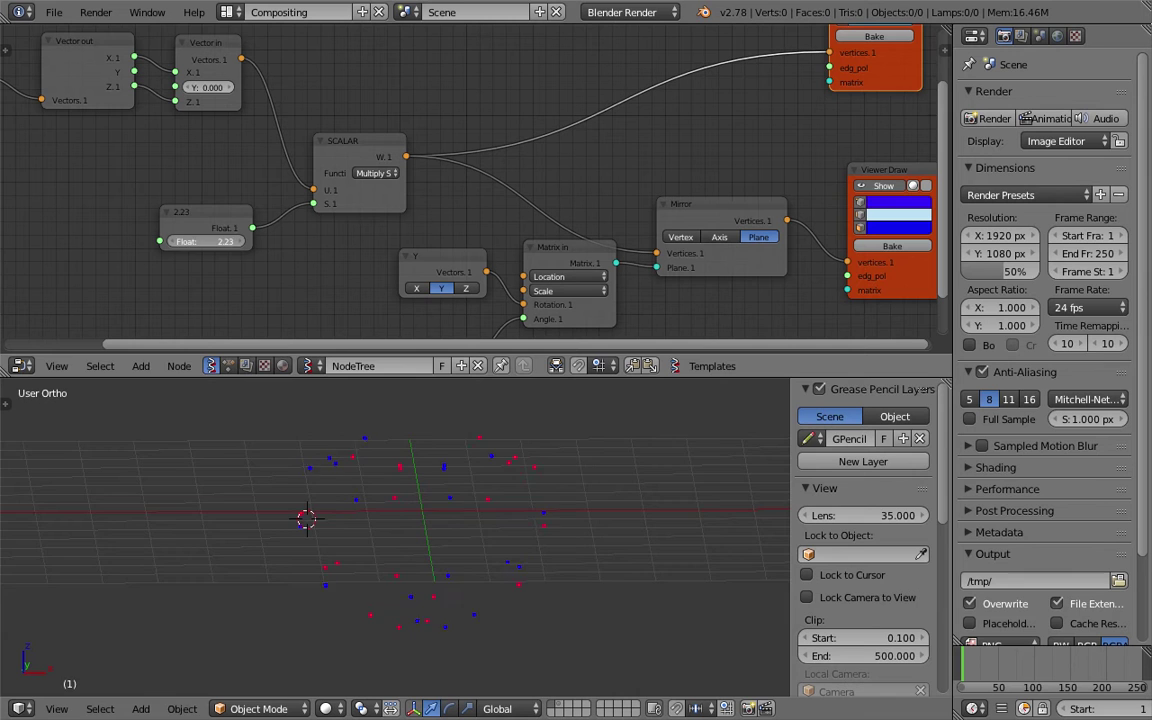
mouse_move(504, 465)
middle_mouse_down()
mouse_move(535, 486)
mouse_move(620, 455)
mouse_move(515, 461)
middle_mouse_up()
middle_click_drag(134, 208, 248, 215)
middle_click_drag(110, 155, 328, 196)
key("ctrl+s")
left_click(314, 190)
scroll(280, 145, "up", 1)
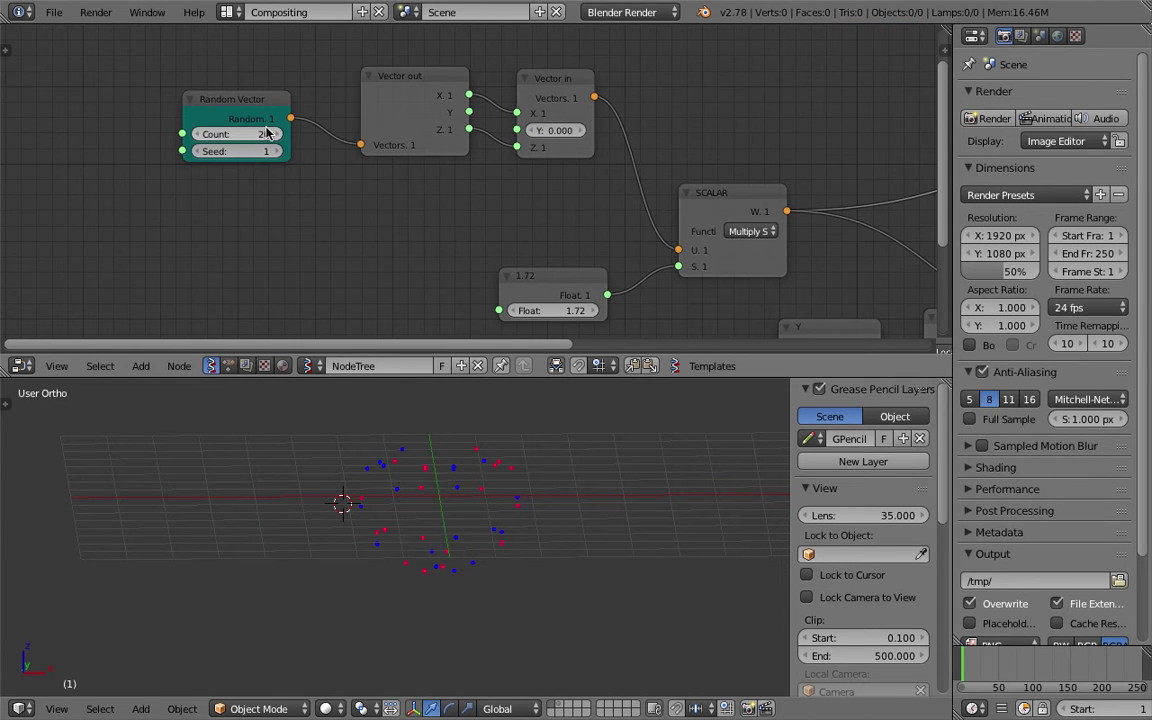
Set the Random Vector node's Count to 31 and Seed to 117, and move it farther from the Vector out node
mouse_move(250, 133)
left_mouse_down()
mouse_move(290, 133)
mouse_move(261, 133)
mouse_move(252, 151)
mouse_move(266, 151)
left_mouse_up()
middle_click_drag(484, 532, 368, 426)
left_click_drag(240, 151, 301, 151)
middle_click_drag(514, 501, 460, 510)
scroll(458, 505, "up", 2)
scroll(220, 225, "down", 2)
middle_click_drag(166, 163, 197, 192)
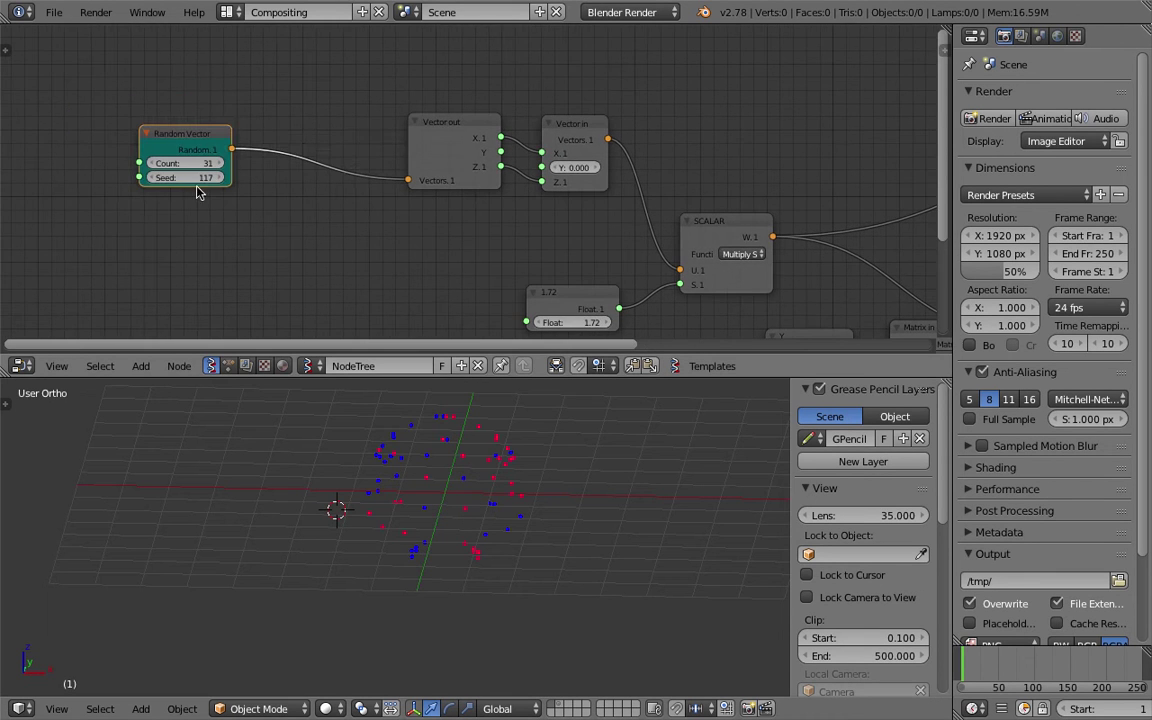
scroll(296, 172, "down", 1)
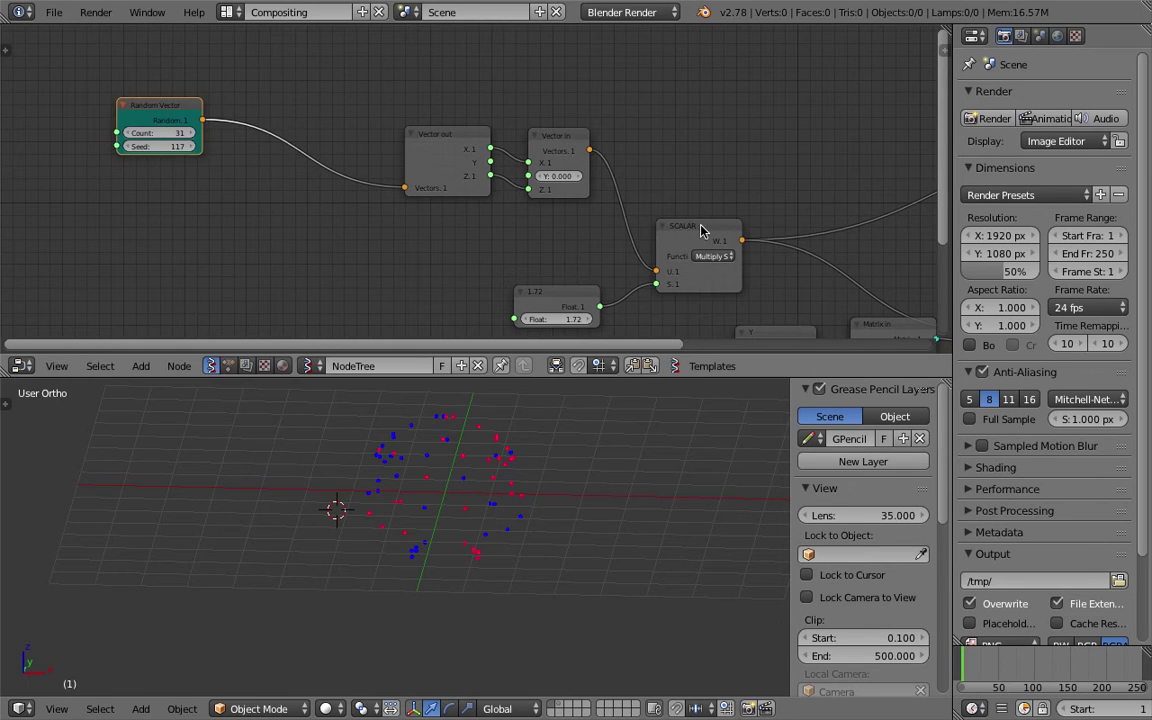
Duplicate the Multiply Scalar node and insert the copy into the link between Random Vector and Vector out
right_click(692, 228)
key("shift+d")
left_click(339, 162)
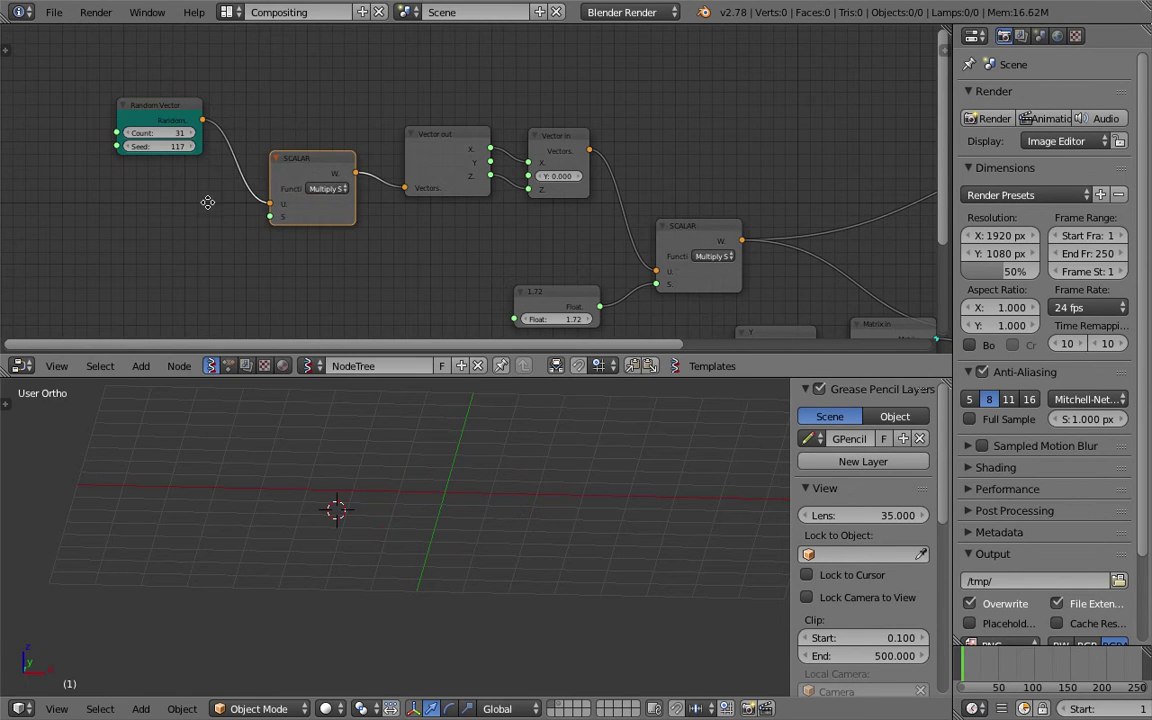
Add a Random node below Random Vector and connect its output to the S input of the duplicated Multiply Scalar node
middle_click_drag(208, 203, 298, 202)
key("shift+a")
left_click(266, 222)
type("rra")
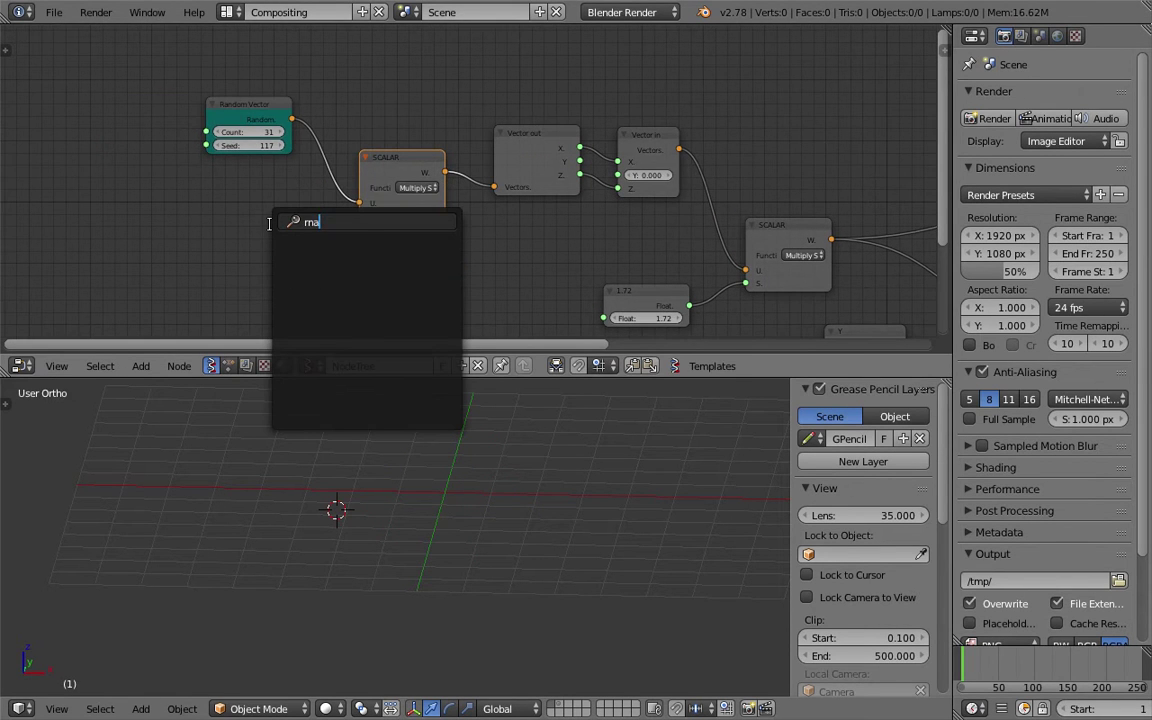
key("BackSpace")
key("BackSpace")
key("BackSpace")
type("rand")
key("Down")
key("Down")
key("Return")
left_click(199, 226)
left_click_drag(285, 243, 287, 246)
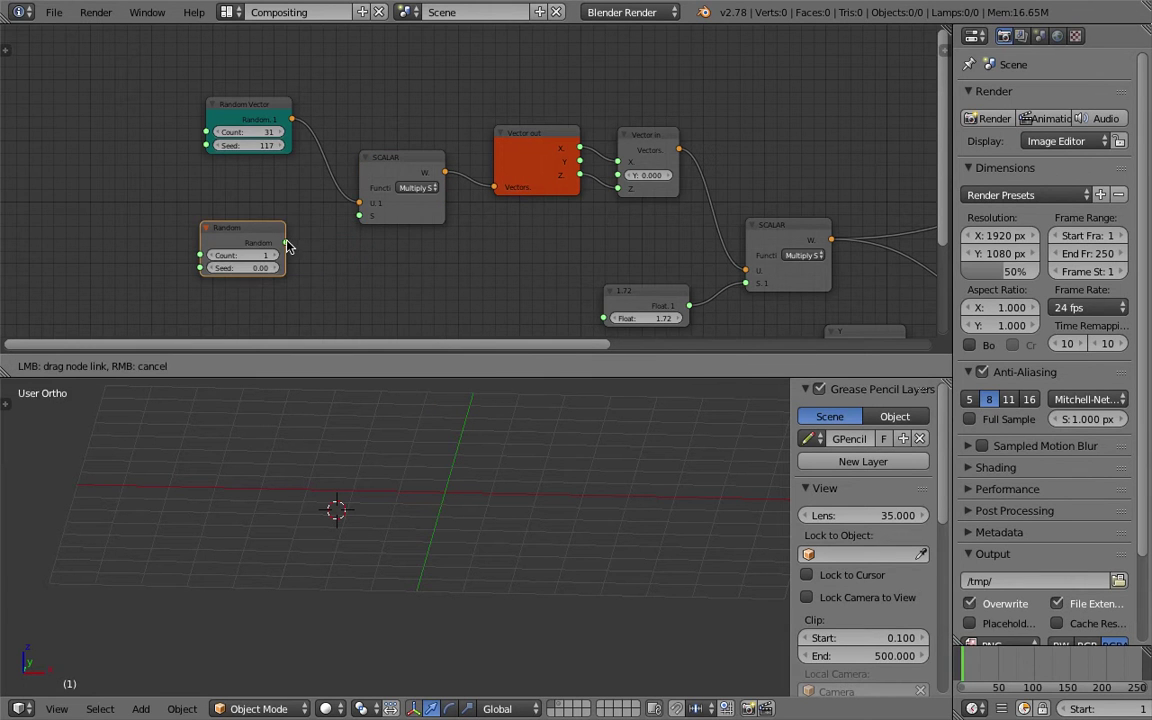
left_click_drag(348, 222, 358, 216)
Add an Int node in front of the Random Vector and Random nodes and save the file
scroll(200, 144, "up", 5, "ctrl")
key("space")
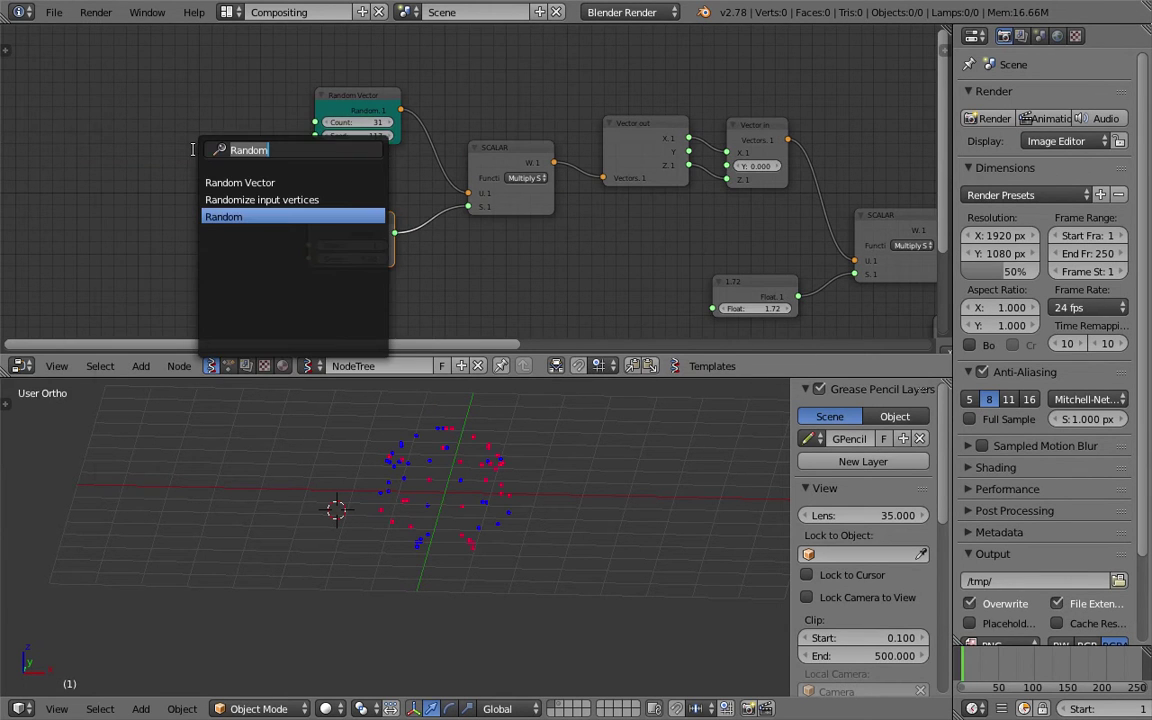
type("int")
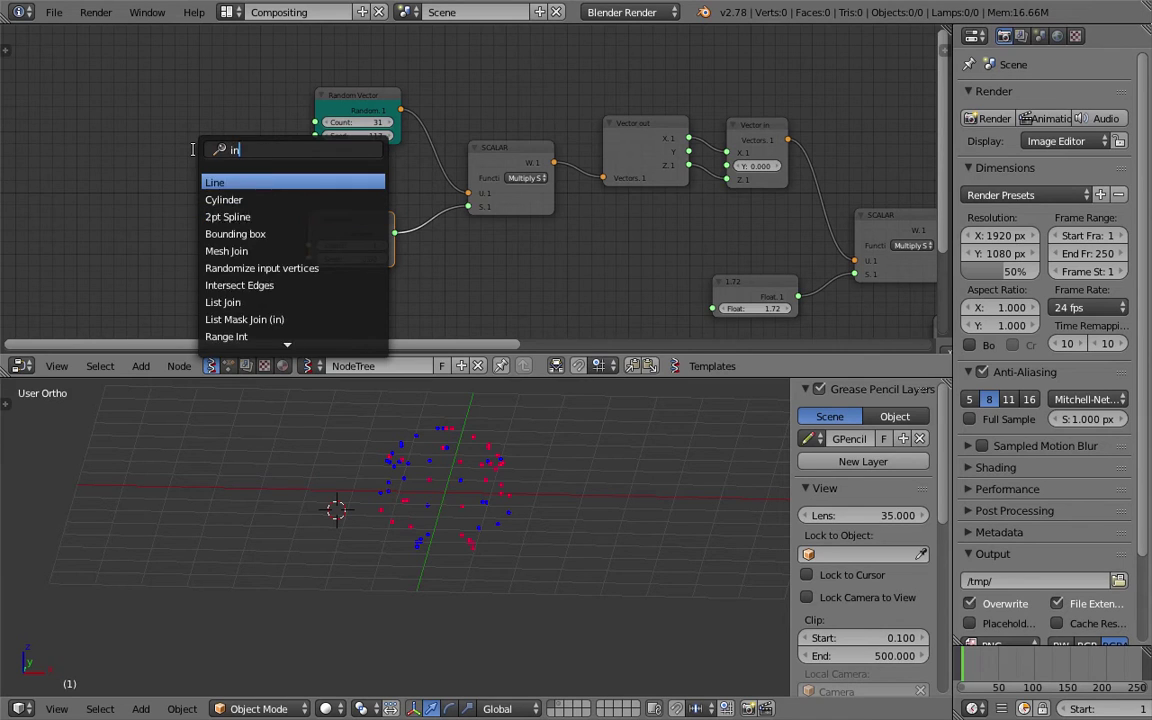
key("Down")
key("Down")
key("Return")
left_click(137, 172)
key("ctrl+s")
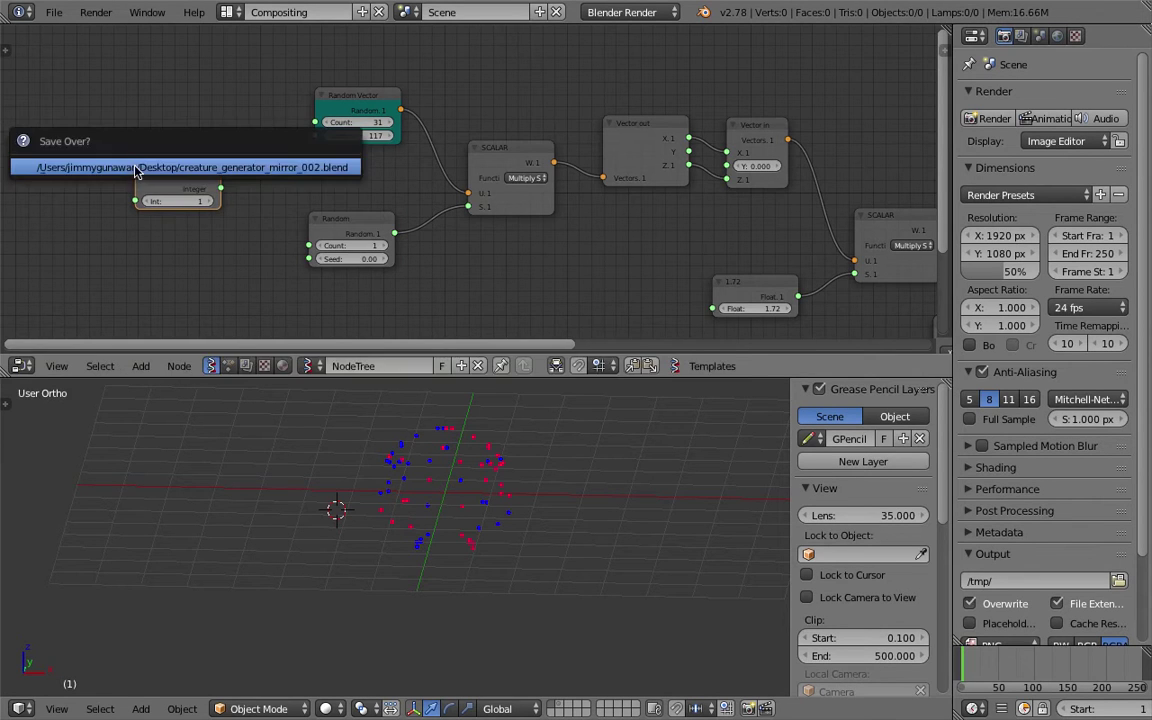
Connect the Int node to the Count inputs of Random Vector and Random, and set its value to 25
mouse_move(221, 187)
left_mouse_down()
mouse_move(315, 122)
mouse_move(228, 193)
left_mouse_up()
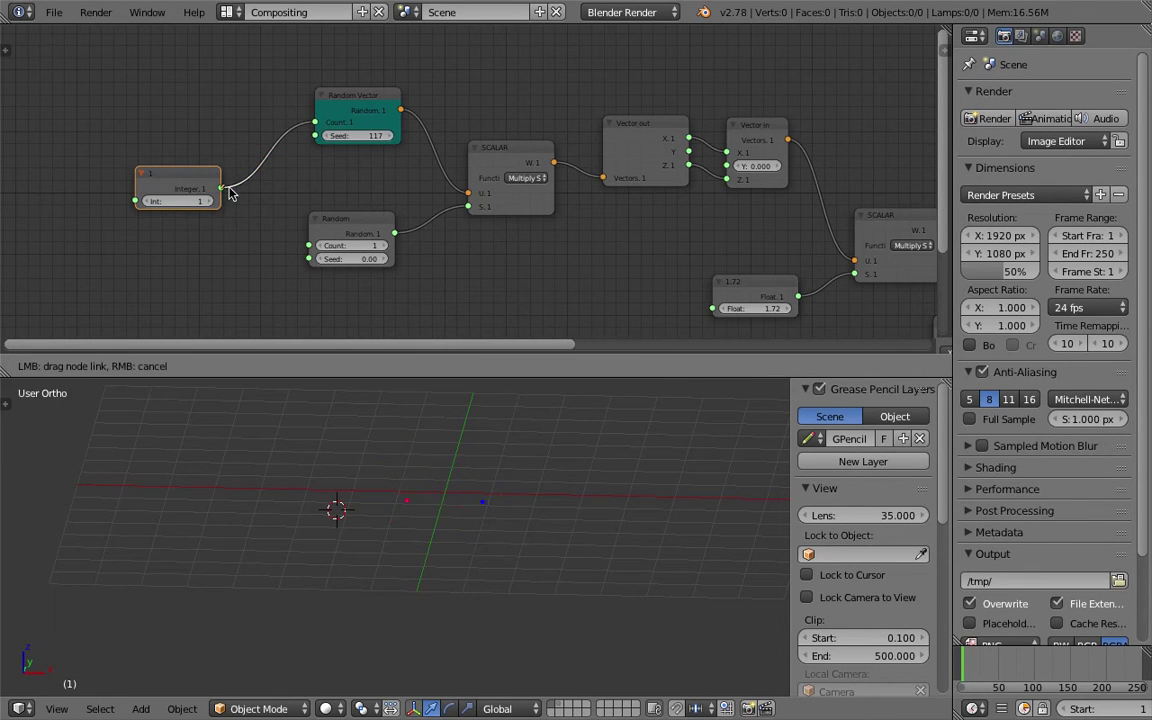
left_click_drag(305, 245, 309, 245)
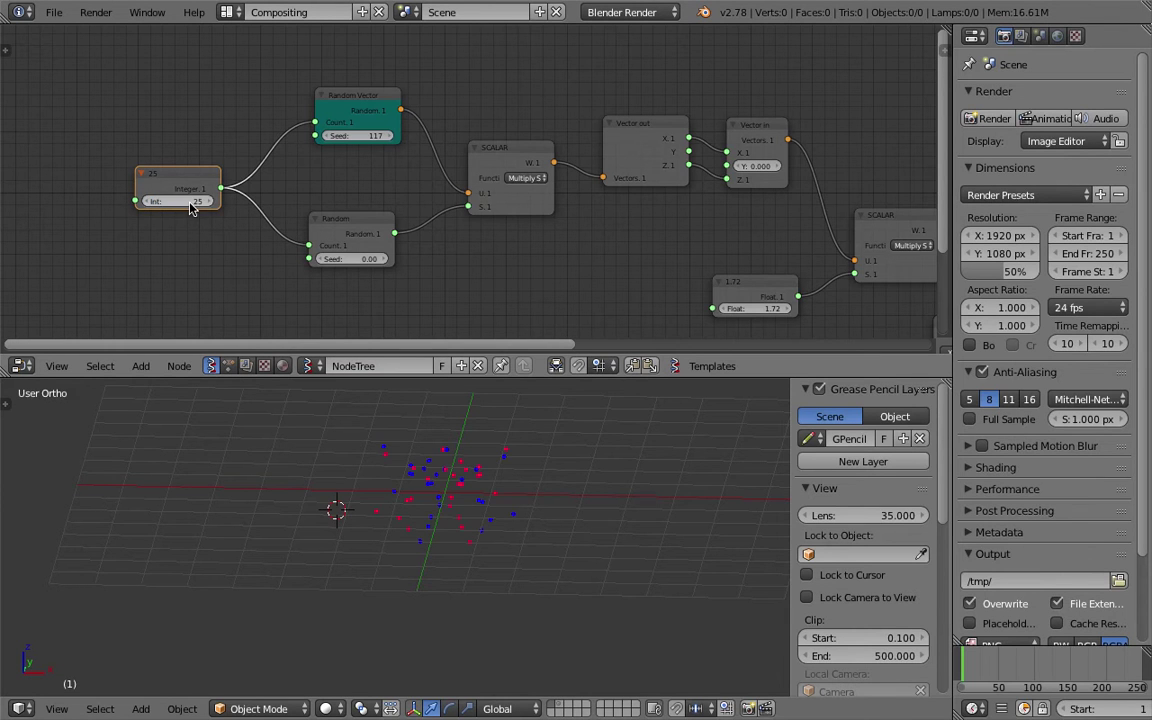
middle_click_drag(560, 460, 533, 442)
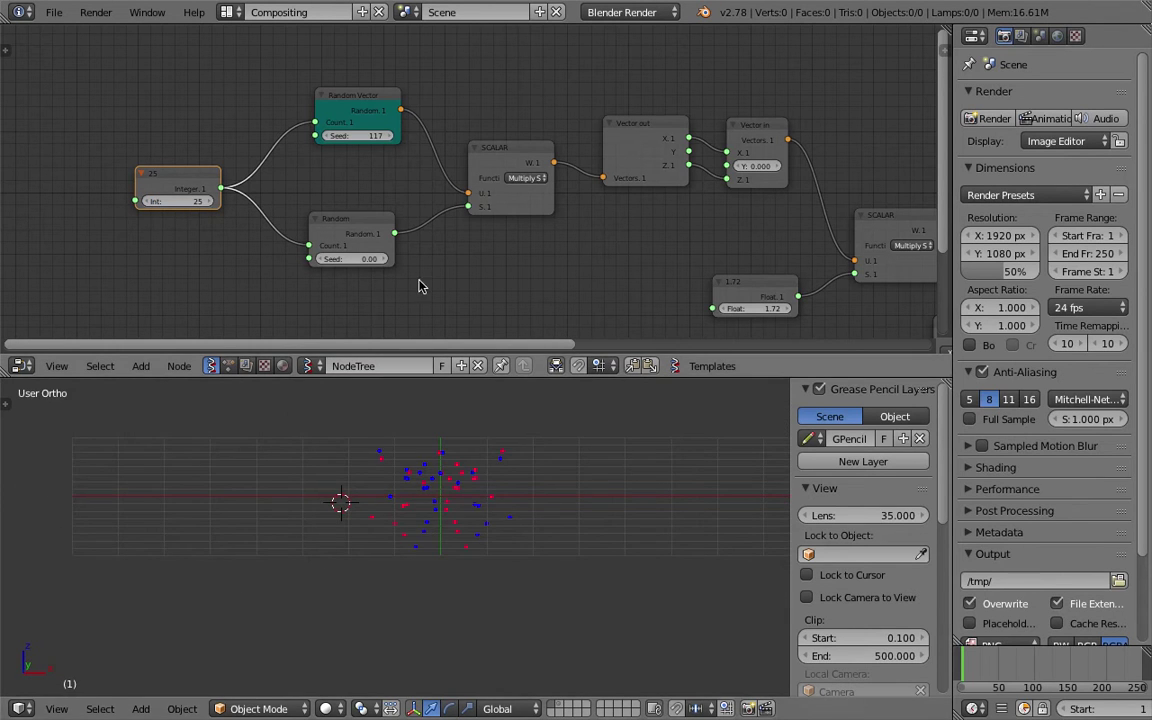
Vary the Random node's Seed to redistribute the points and save the file
left_click_drag(352, 259, 376, 259)
middle_click_drag(491, 447, 486, 538)
scroll(506, 481, "up", 3)
scroll(495, 514, "down", 2)
scroll(465, 290, "down", 1)
middle_click_drag(452, 284, 204, 264)
key("ctrl+s")
left_click(387, 271)
middle_click_drag(604, 230, 221, 221)
scroll(221, 221, "down", 1)
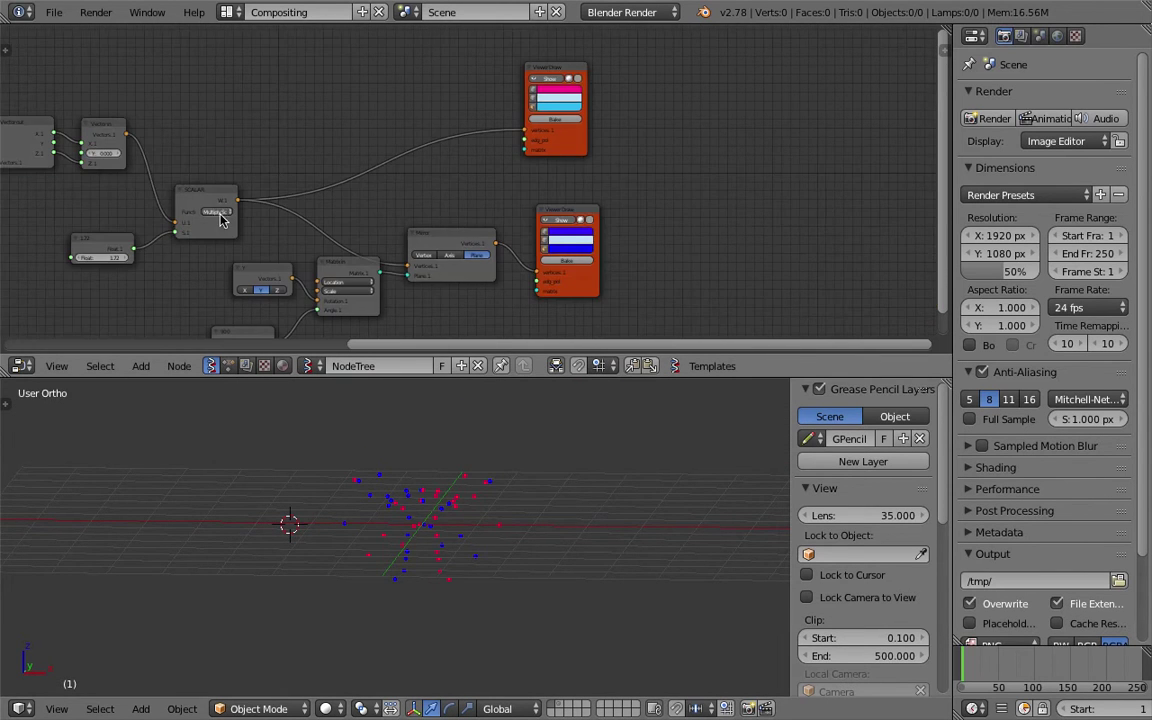
Reposition the blue Viewer Draw node away from the Mirror node and save the file
mouse_move(488, 445)
middle_mouse_down()
mouse_move(483, 514)
mouse_move(455, 490)
middle_mouse_up()
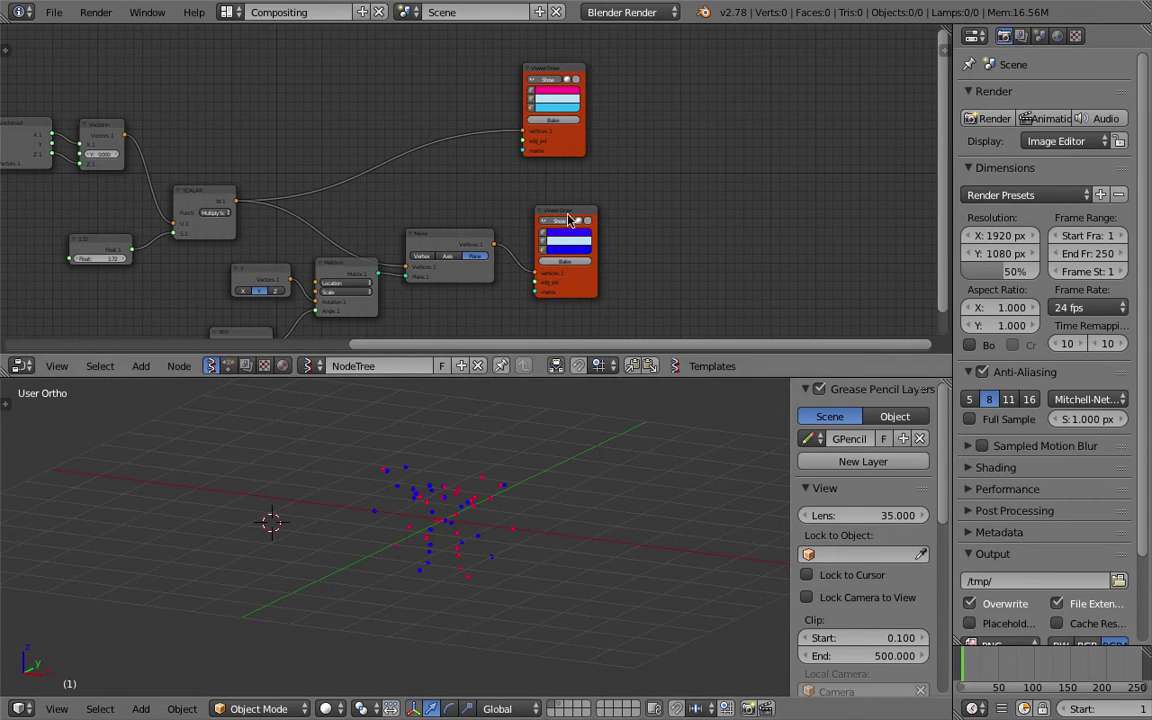
left_click_drag(568, 214, 592, 215)
key("ctrl+s")
left_click(592, 216)
middle_click_drag(699, 190, 597, 184)
left_click_drag(508, 209, 521, 209)
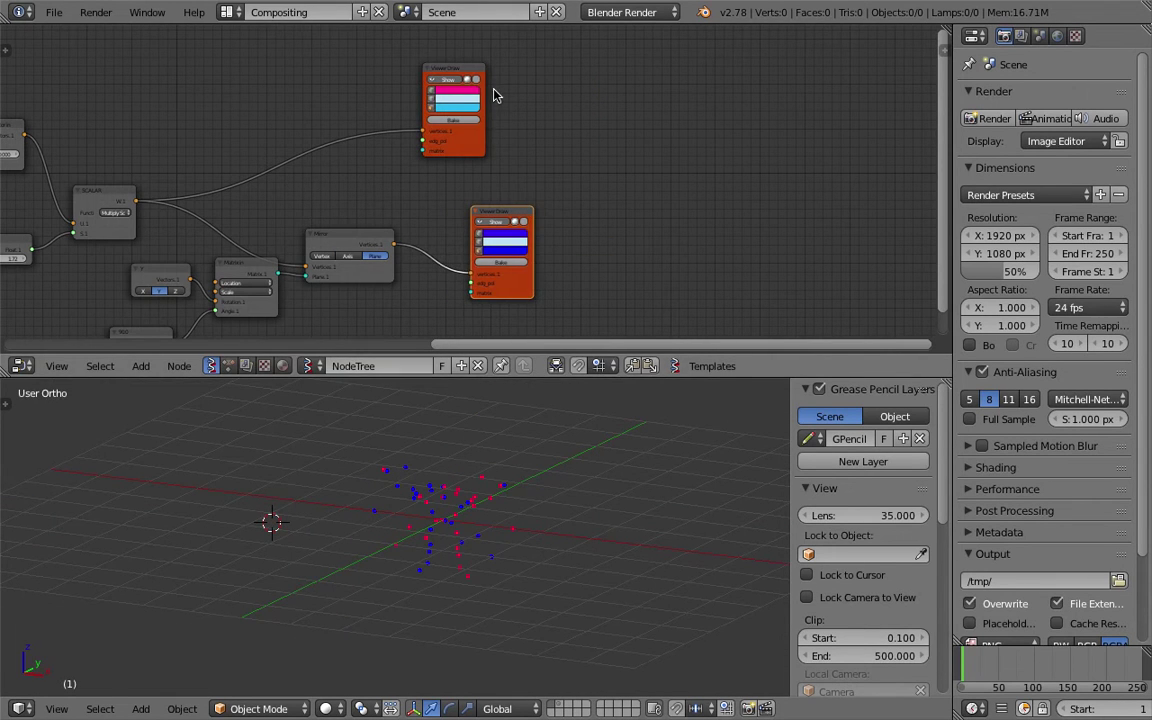
Tidy the layout by repositioning the pink Viewer Draw, Multiply Scalar, Mirror, Matrix in and neighbouring input nodes
left_click_drag(466, 70, 487, 61)
middle_click_drag(262, 171, 322, 168)
mouse_move(172, 188)
left_mouse_down()
mouse_move(215, 139)
mouse_move(216, 168)
mouse_move(283, 118)
mouse_move(295, 125)
left_mouse_up()
left_click_drag(408, 235, 425, 230)
scroll(400, 228, "down", 1)
middle_click_drag(357, 227, 377, 163)
left_click_drag(340, 197, 360, 203)
left_click_drag(280, 199, 290, 193)
left_click(252, 260)
left_click_drag(252, 254, 272, 243)
middle_click_drag(643, 153, 551, 191)
left_click(503, 185)
middle_click_drag(581, 145, 563, 180)
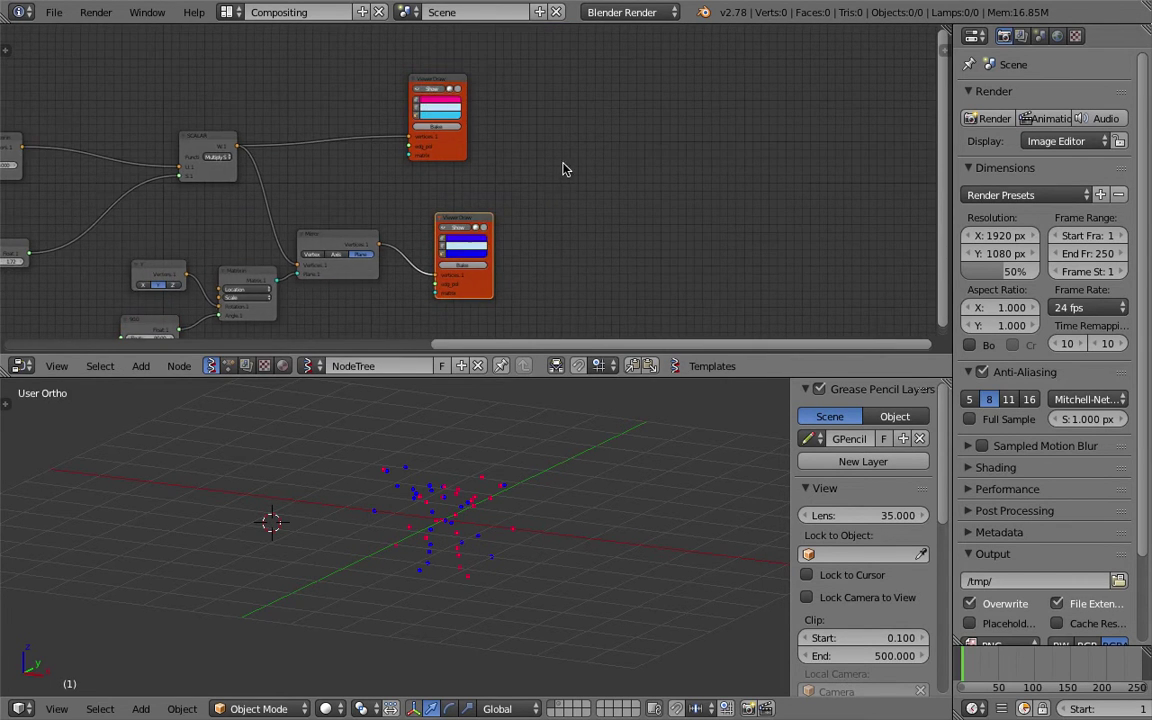
Add a List Join node beyond the two Viewer Draw nodes and save the file
key("shift+a")
left_click(563, 167)
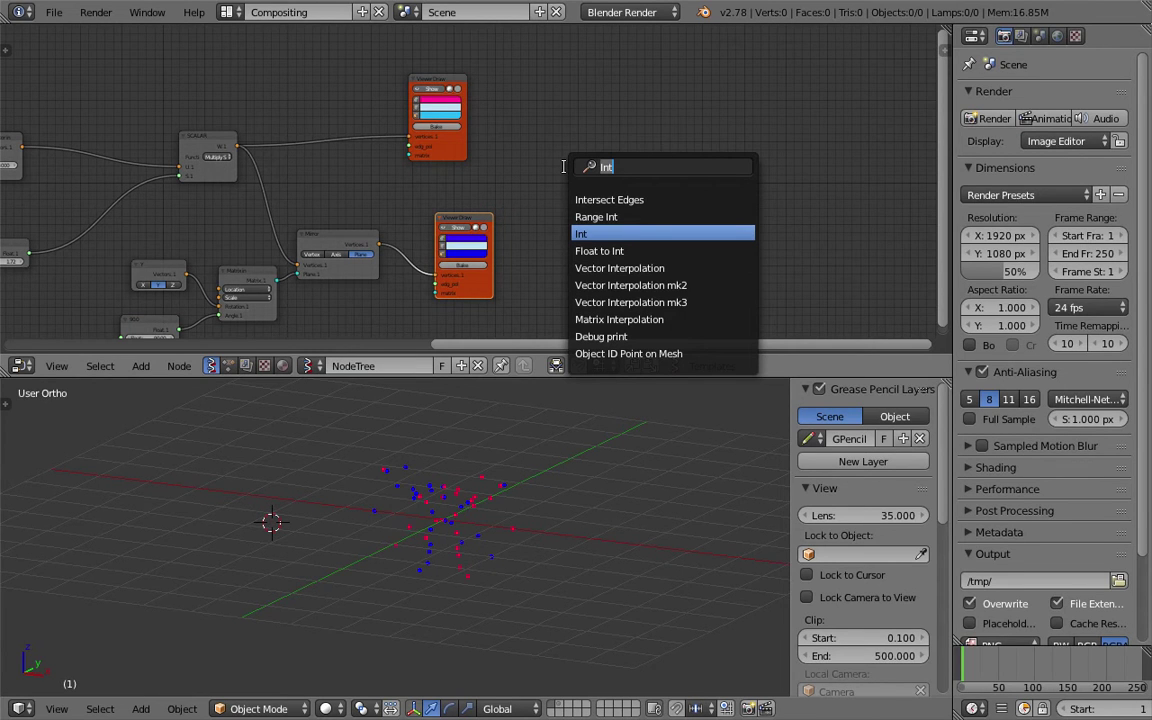
type("list")
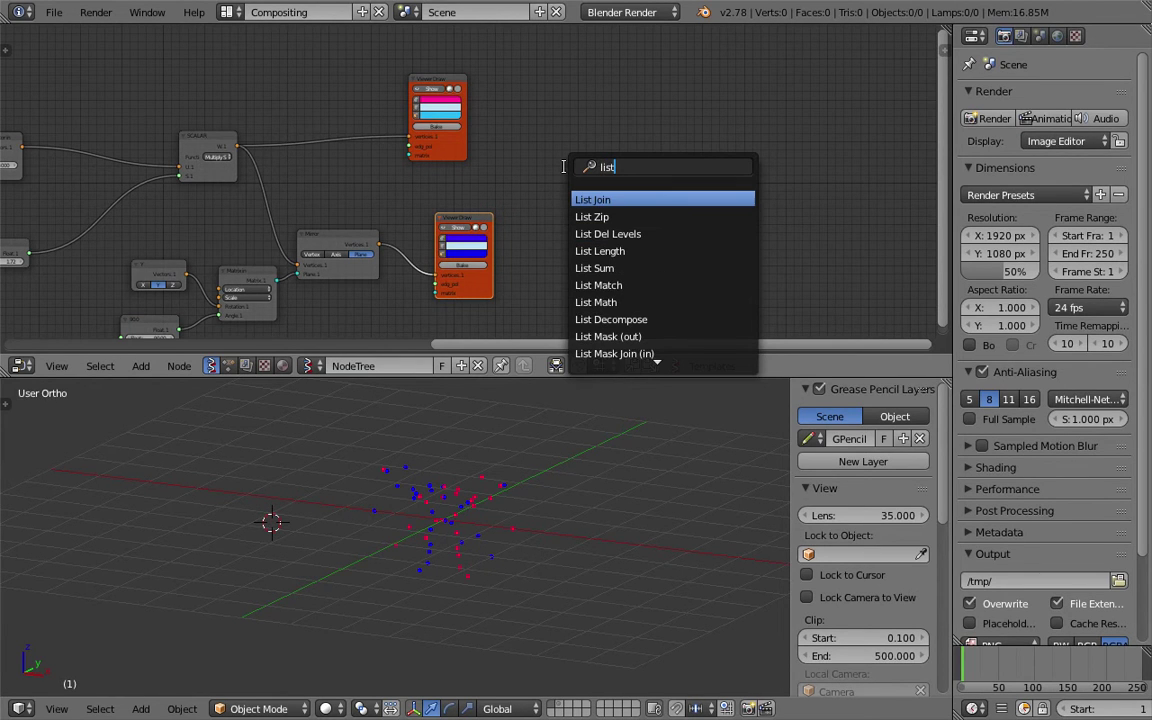
key("Return")
left_click(564, 167)
key("ctrl+s")
left_click(564, 165)
scroll(405, 166, "up", 2)
middle_click_drag(405, 166, 441, 137)
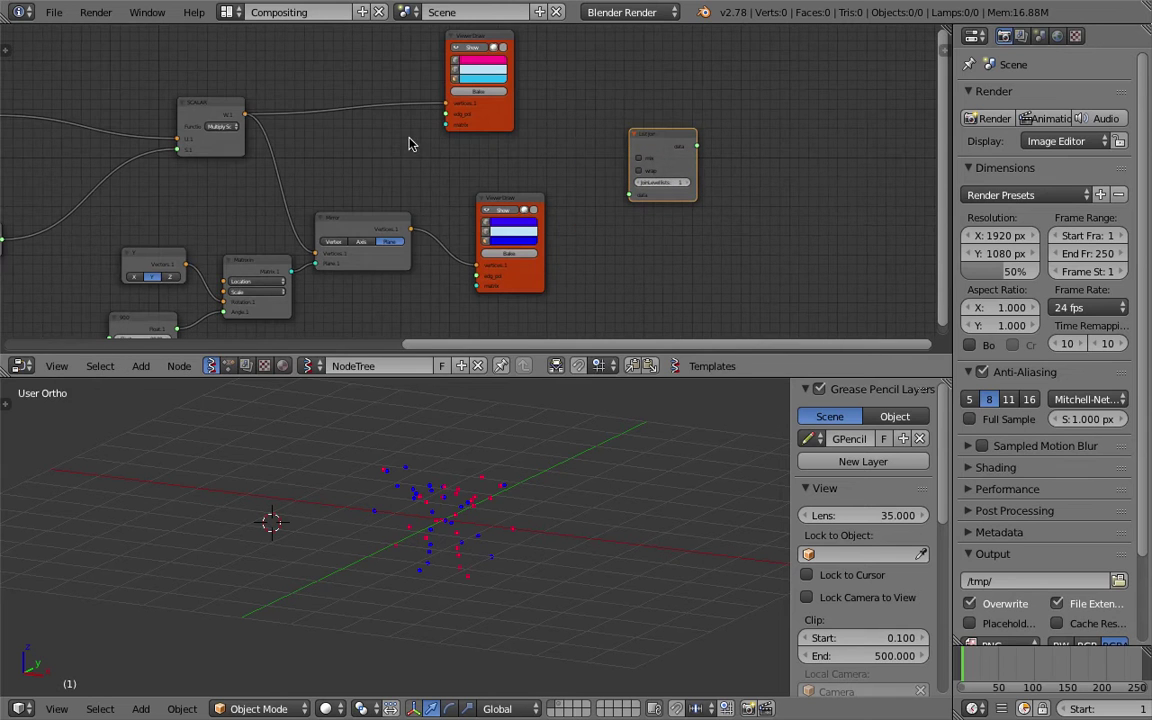
Connect the Multiply Scalar and Mirror outputs to the List Join node's data inputs and save the file
left_click_drag(246, 115, 630, 194)
left_click_drag(410, 229, 628, 207)
middle_click_drag(794, 172, 627, 167)
scroll(627, 167, "up", 3)
key("ctrl+s")
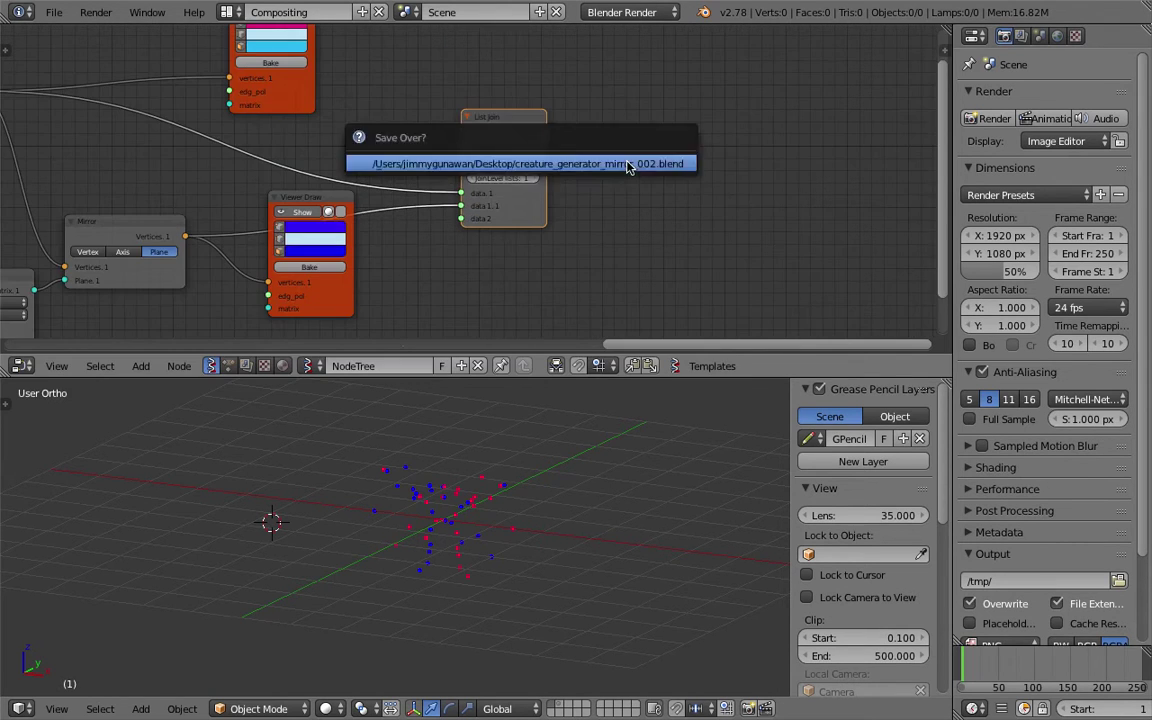
left_click(628, 166)
Add a Viewer Draw node beside List Join and connect the joined data to its vertices input
key("shift+a")
left_click(646, 163)
type("vo")
key("BackSpace")
type("iew")
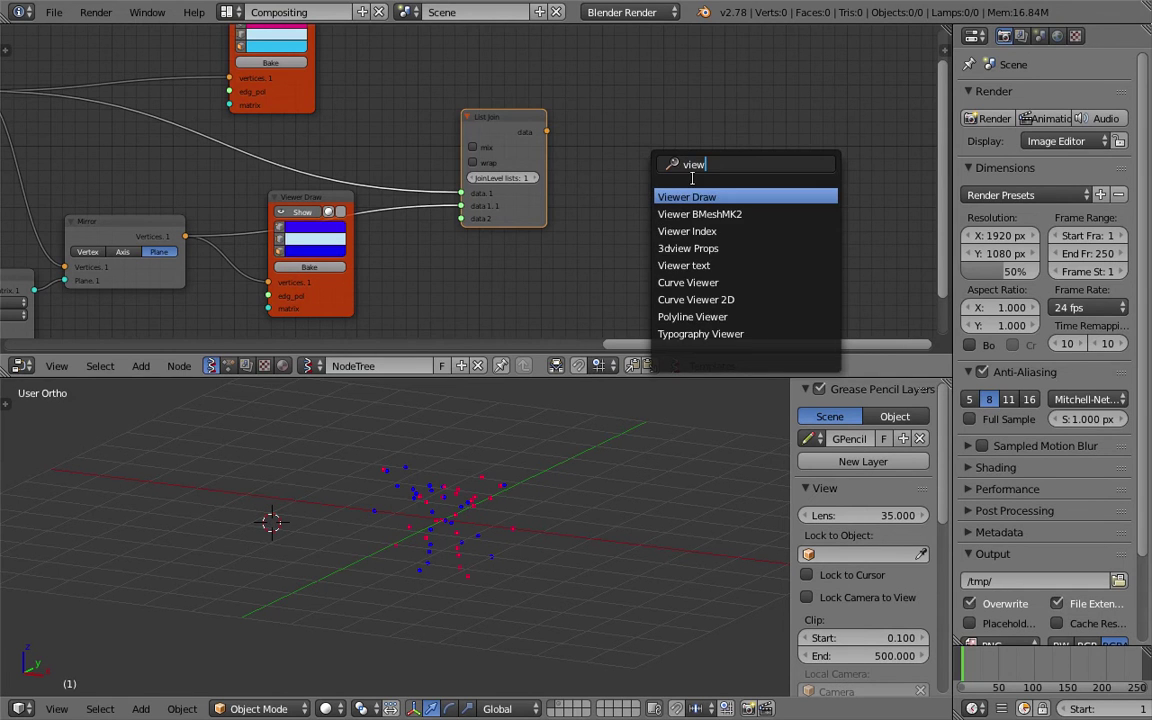
left_click(696, 196)
left_click(668, 116)
left_click_drag(545, 131, 667, 206)
mouse_move(590, 600)
middle_mouse_down()
mouse_move(563, 535)
mouse_move(561, 474)
middle_mouse_up()
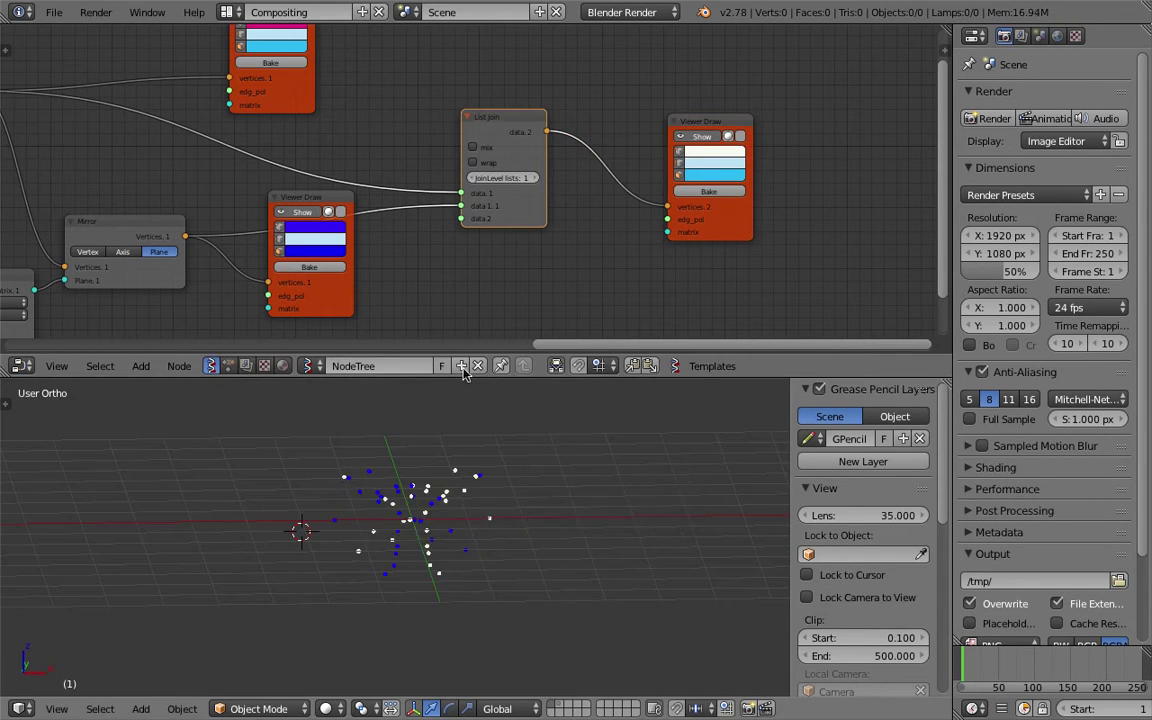
Turn off Show on the blue and pink Viewer Draw nodes
left_click(303, 213)
middle_click_drag(357, 132, 360, 190)
left_click(277, 67)
middle_click_drag(456, 149, 432, 130)
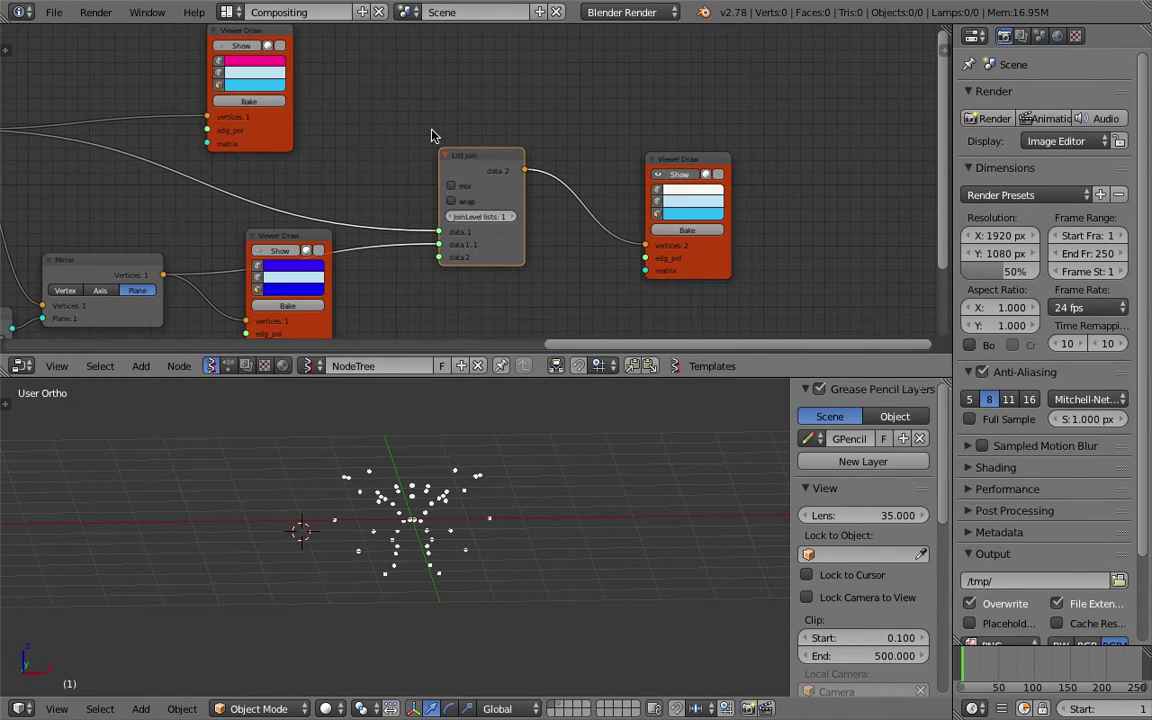
Bake the joined points from the new Viewer Draw and move one baked object aside along X
left_click(681, 229)
middle_click_drag(537, 432, 460, 488)
right_click(453, 499)
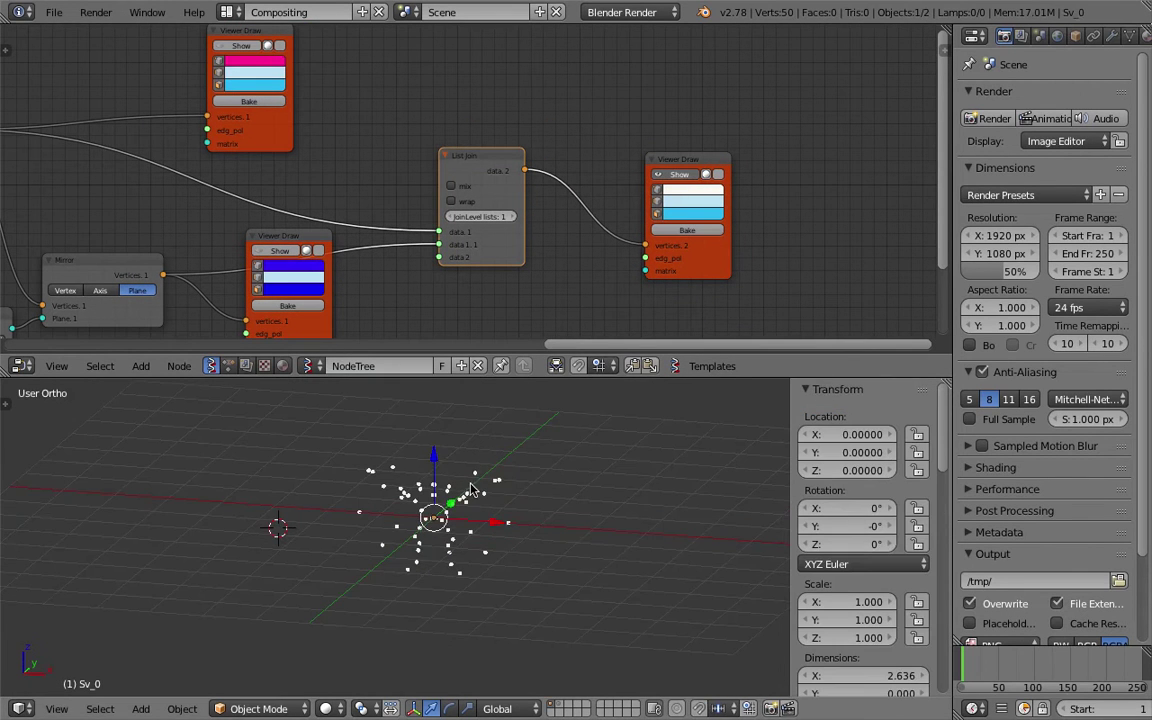
key("g")
key("x")
left_click(665, 495)
Delete both baked point objects, moving the second one about 1.86 units along X before removing it
middle_click_drag(665, 495, 558, 498)
key("x")
left_click(638, 470)
right_click(418, 482)
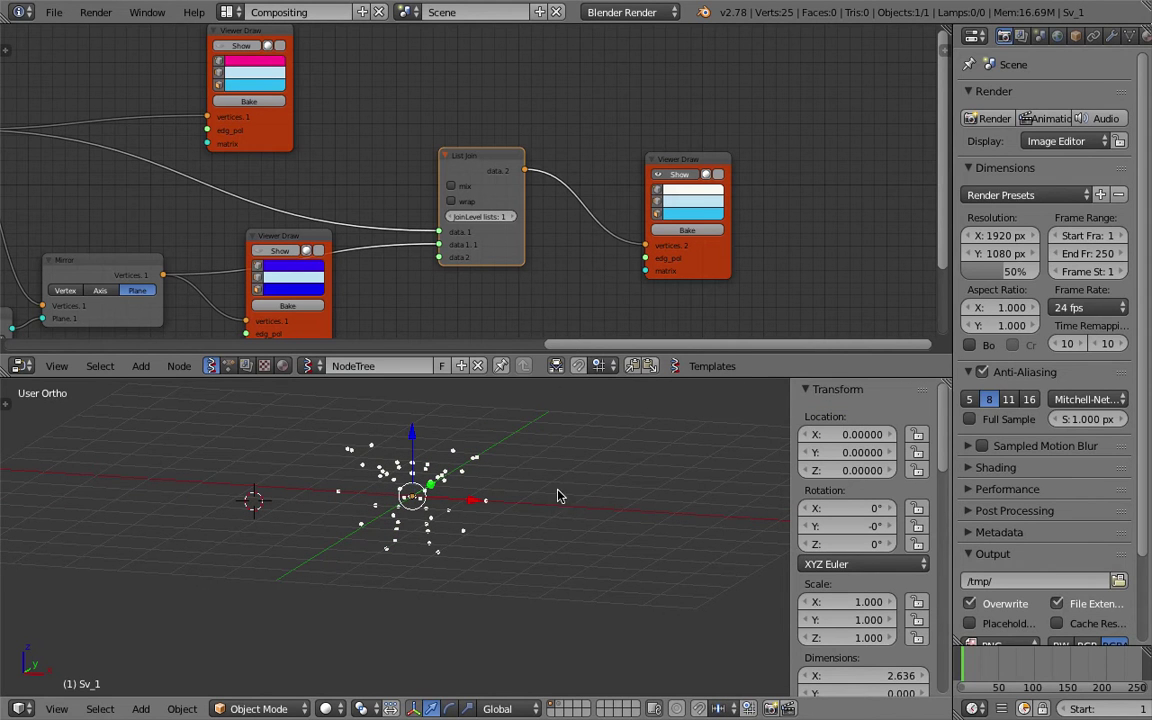
key("g")
left_click(622, 492)
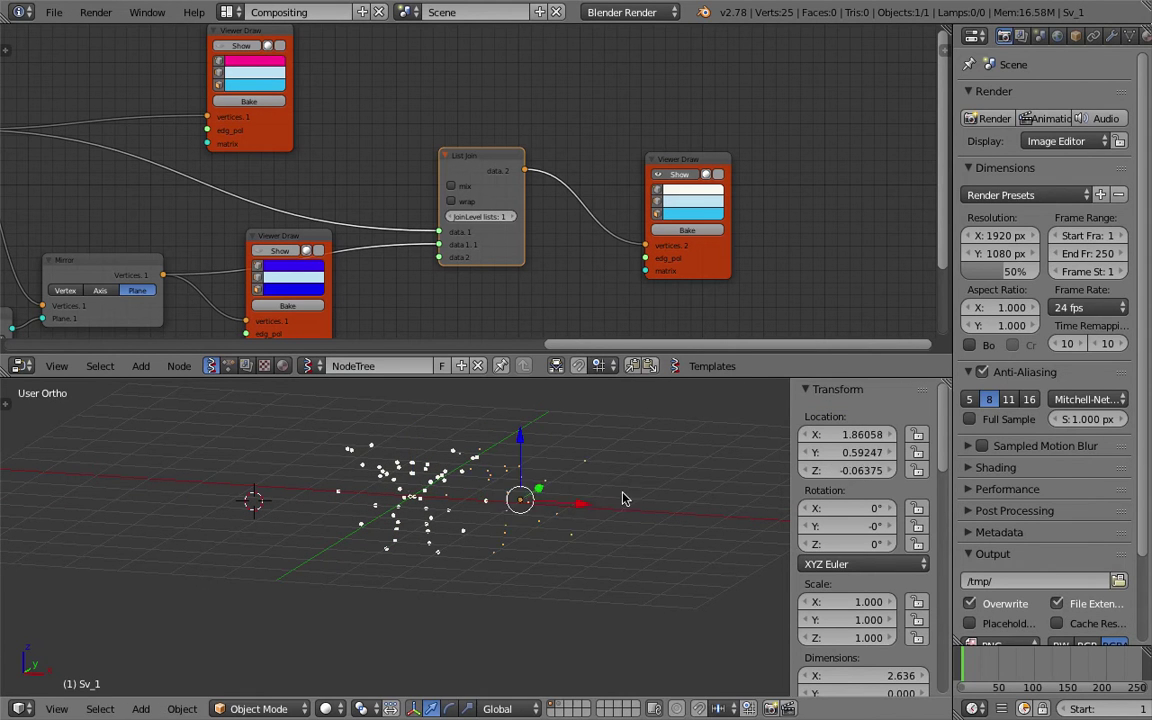
key("x")
left_click(622, 491)
Set the List Join node's JoinLevel to 2 and save the file
scroll(530, 234, "up", 1)
middle_click_drag(604, 267, 589, 239)
key("ctrl+s")
left_click(589, 237)
Bake the joined points as a mesh object and move it about 6.02 units along X
left_click(721, 210)
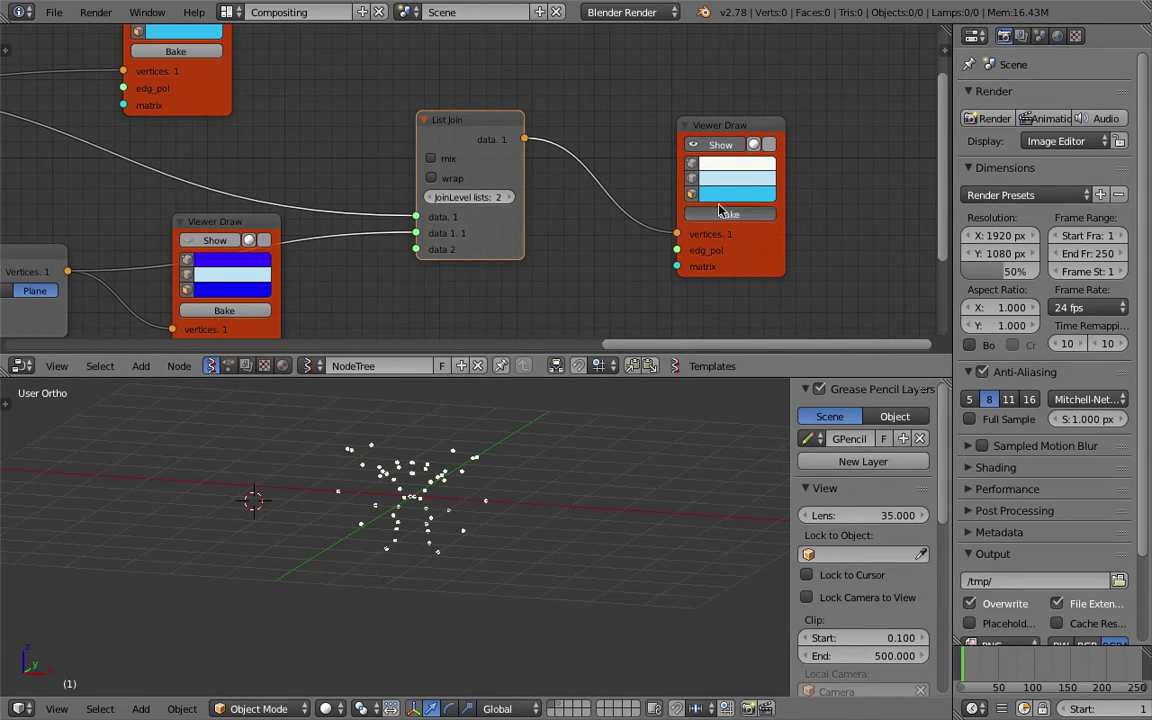
scroll(462, 466, "down", 2)
right_click(443, 506)
left_click_drag(443, 507, 657, 540)
middle_click_drag(657, 540, 526, 522)
scroll(513, 499, "up", 3)
scroll(610, 517, "down", 1)
scroll(531, 520, "down", 2)
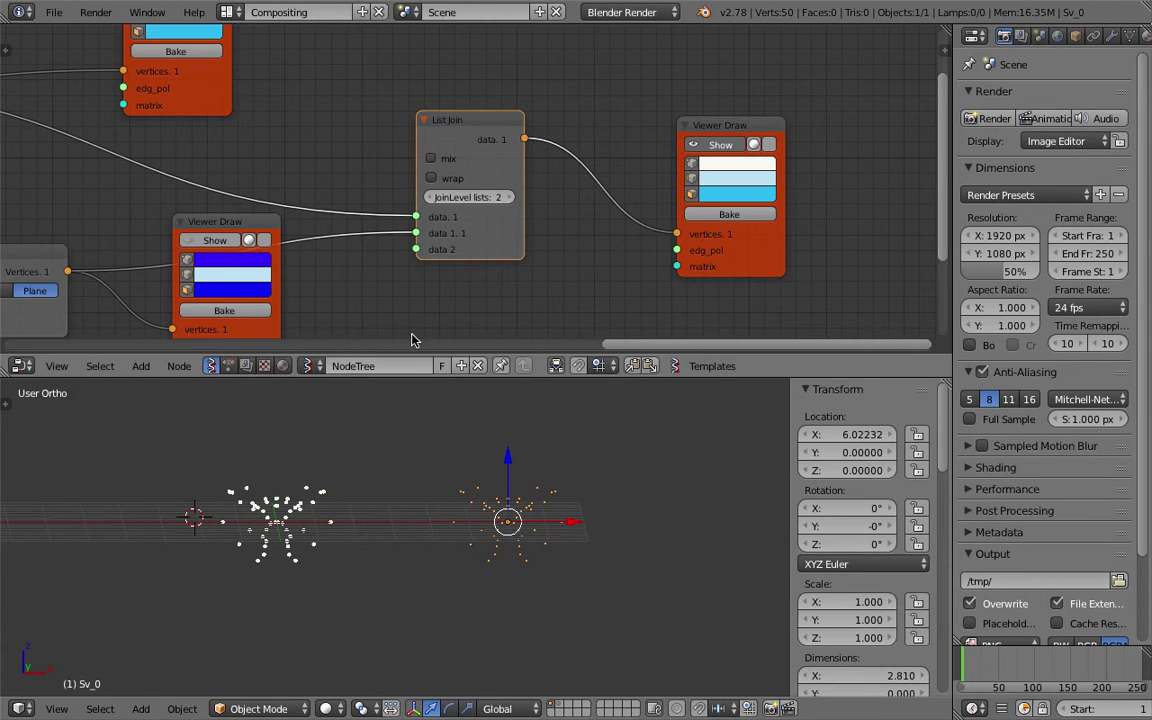
Enlarge the node editor area by lowering its border with the 3D view, and save the file
middle_click_drag(411, 334, 440, 298)
scroll(440, 298, "down", 1)
left_click_drag(494, 356, 500, 409)
scroll(516, 532, "up", 1)
middle_click_drag(518, 536, 560, 548)
key("ctrl+s")
left_click(512, 532)
scroll(520, 547, "down", 1)
key("ctrl+s")
left_click(510, 552)
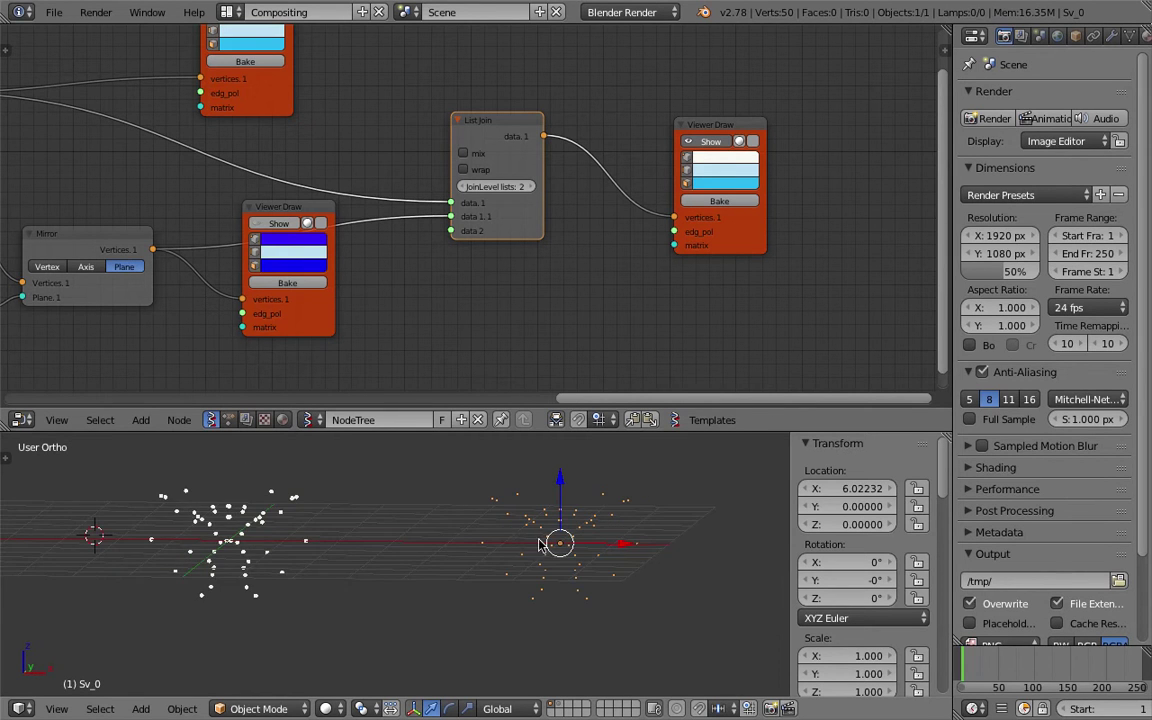
Delete the baked point object and save the file
middle_click_drag(612, 533, 589, 550)
key("x")
left_click(545, 550)
key("ctrl+s")
left_click(530, 545)
middle_click_drag(466, 548, 500, 498)
middle_click_drag(500, 498, 513, 535, "shift")
key("ctrl+s")
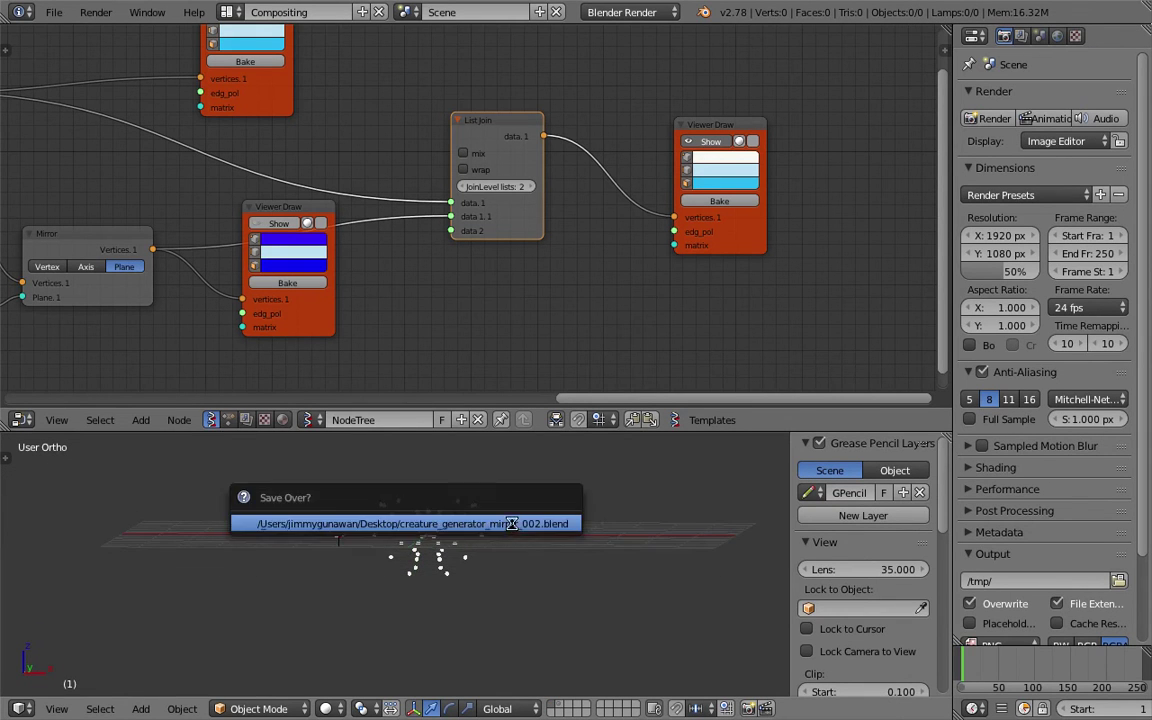
left_click(510, 523)
Switch the 3D view to the front view and centre the mirrored points
middle_click_drag(114, 213, 368, 220)
middle_click_drag(430, 505, 452, 511)
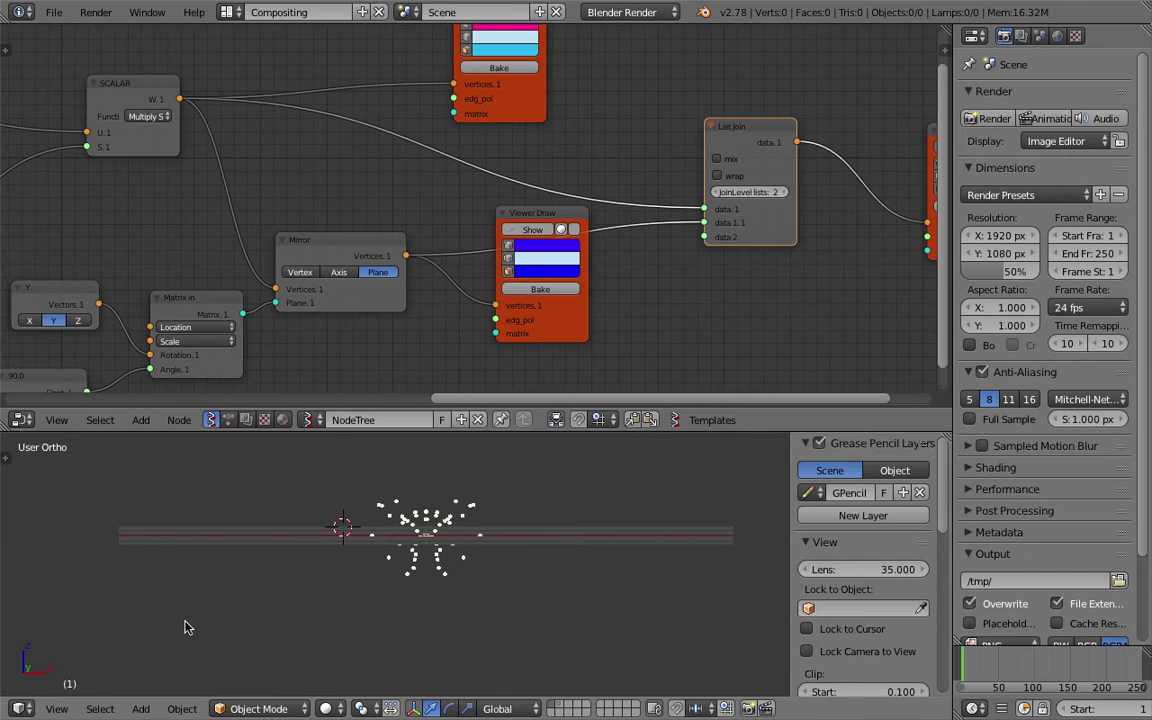
left_click(62, 709)
left_click(100, 586)
middle_click_drag(502, 526, 498, 548, "shift")
scroll(498, 548, "up", 3)
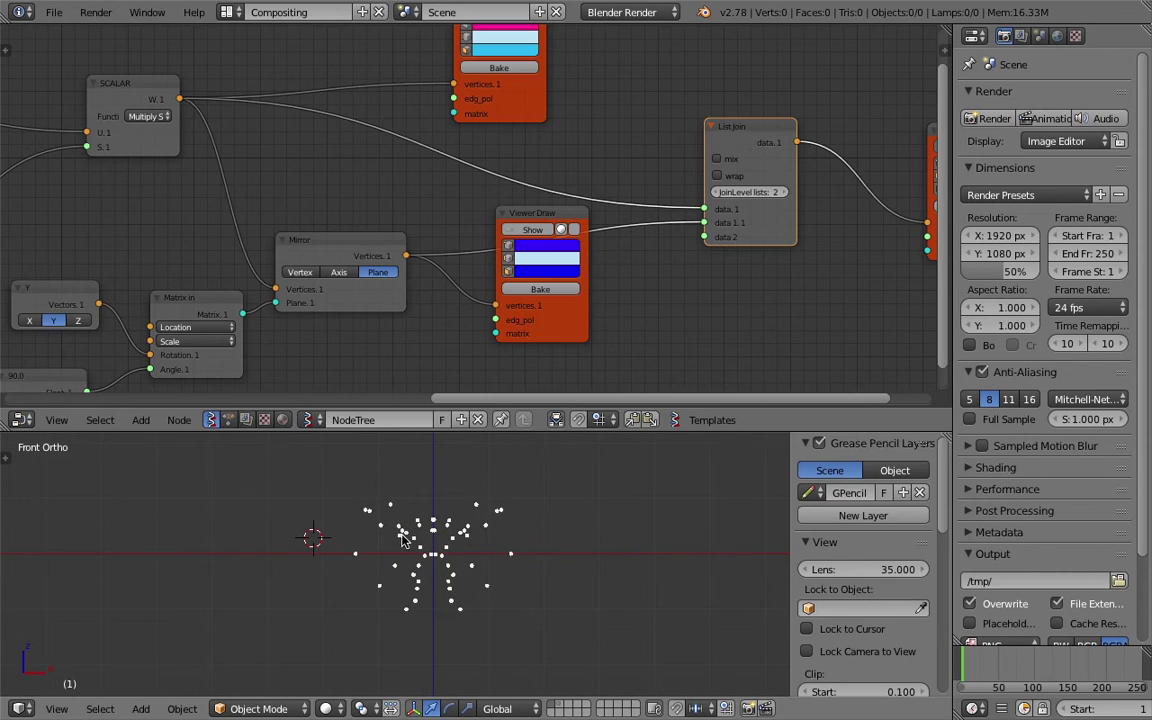
Duplicate the Integer node that sets the count, place the copy below the original and save the file
scroll(330, 290, "down", 4)
middle_click_drag(166, 229, 407, 181)
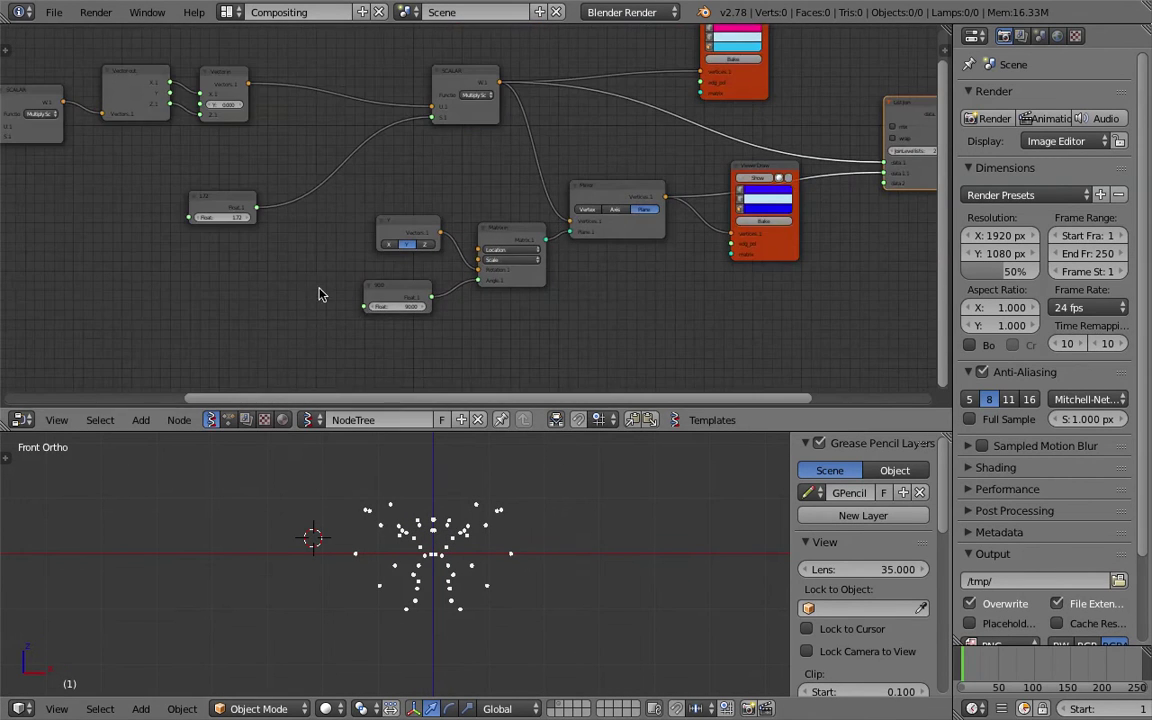
middle_click_drag(137, 275, 397, 249)
scroll(397, 249, "up", 2)
middle_click_drag(296, 226, 370, 272)
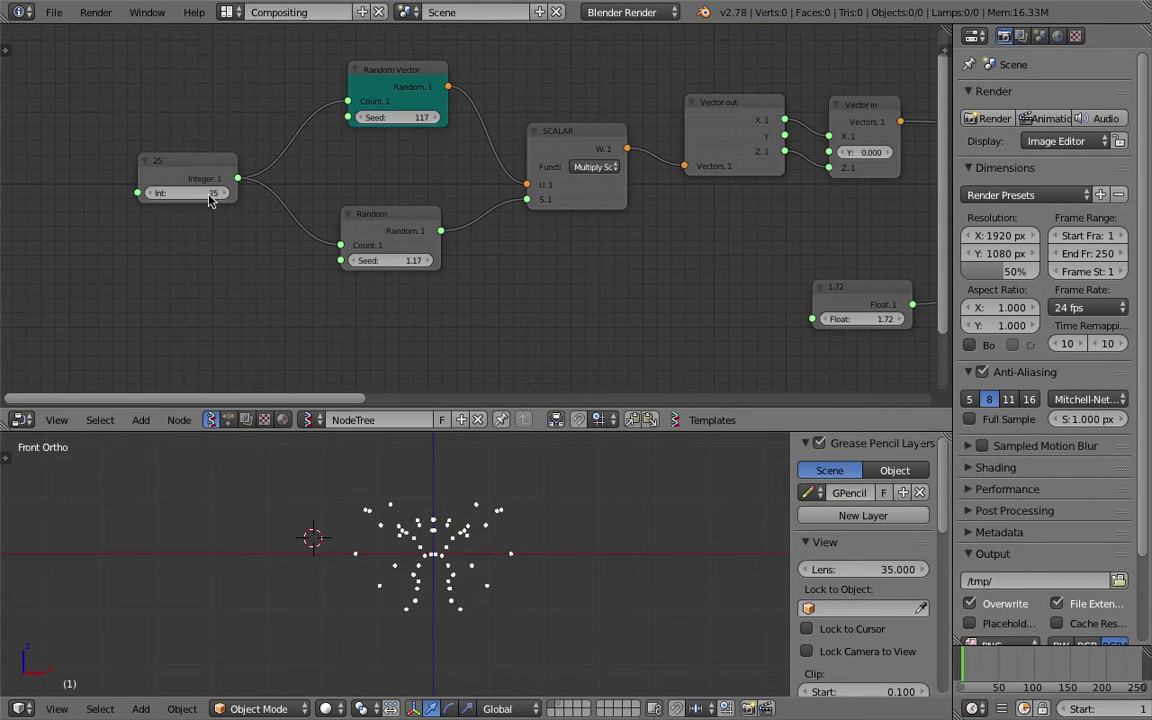
left_click_drag(192, 167, 148, 145)
key("shift+d")
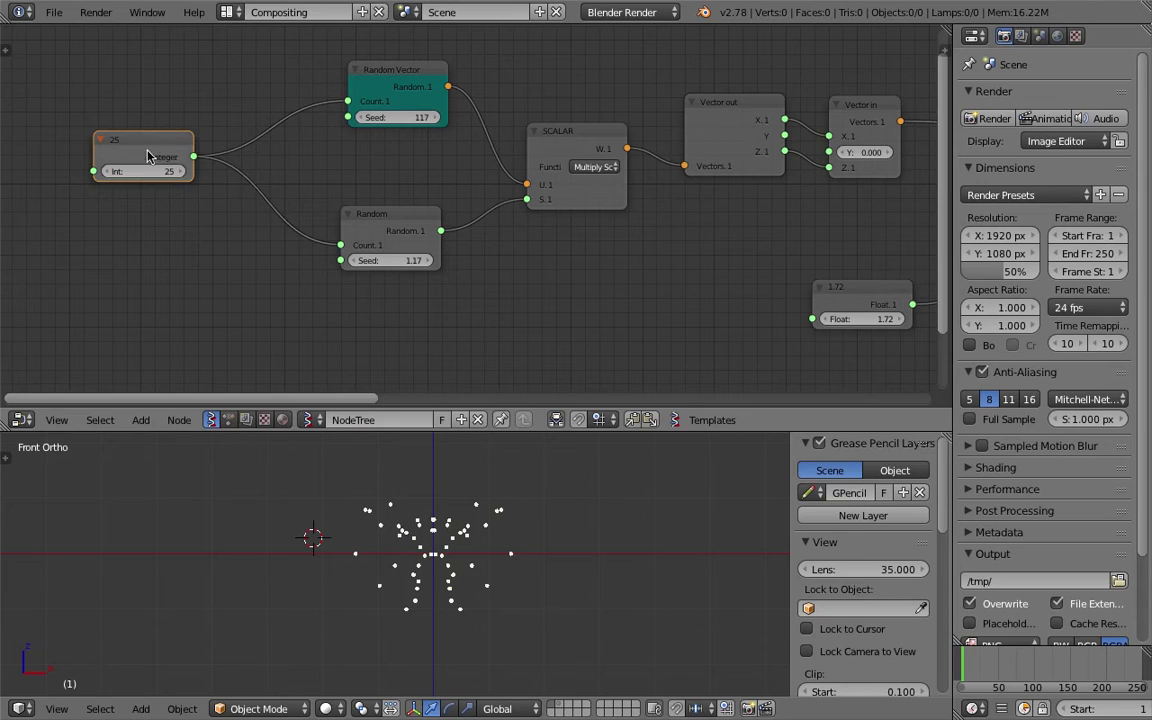
left_click(147, 237)
key("ctrl+s")
left_click(147, 237)
Link the duplicated Integer node to the Seed inputs of both Random Vector and Random, and reposition it clear of them
left_click_drag(187, 250, 229, 237)
left_click_drag(348, 122, 348, 117)
left_click_drag(187, 250, 341, 260)
left_click_drag(139, 265, 173, 307)
Try shared seed values of 217 and 324 and save the file
left_click_drag(137, 255, 205, 255)
scroll(485, 530, "up", 2)
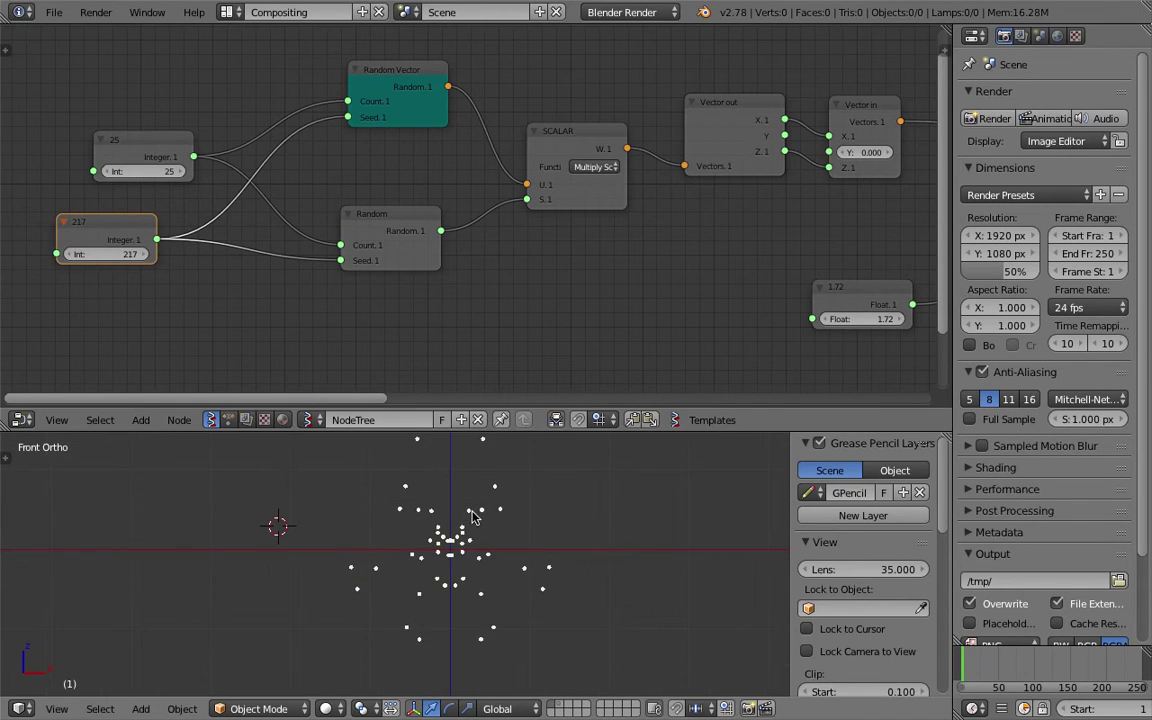
scroll(489, 528, "down", 3)
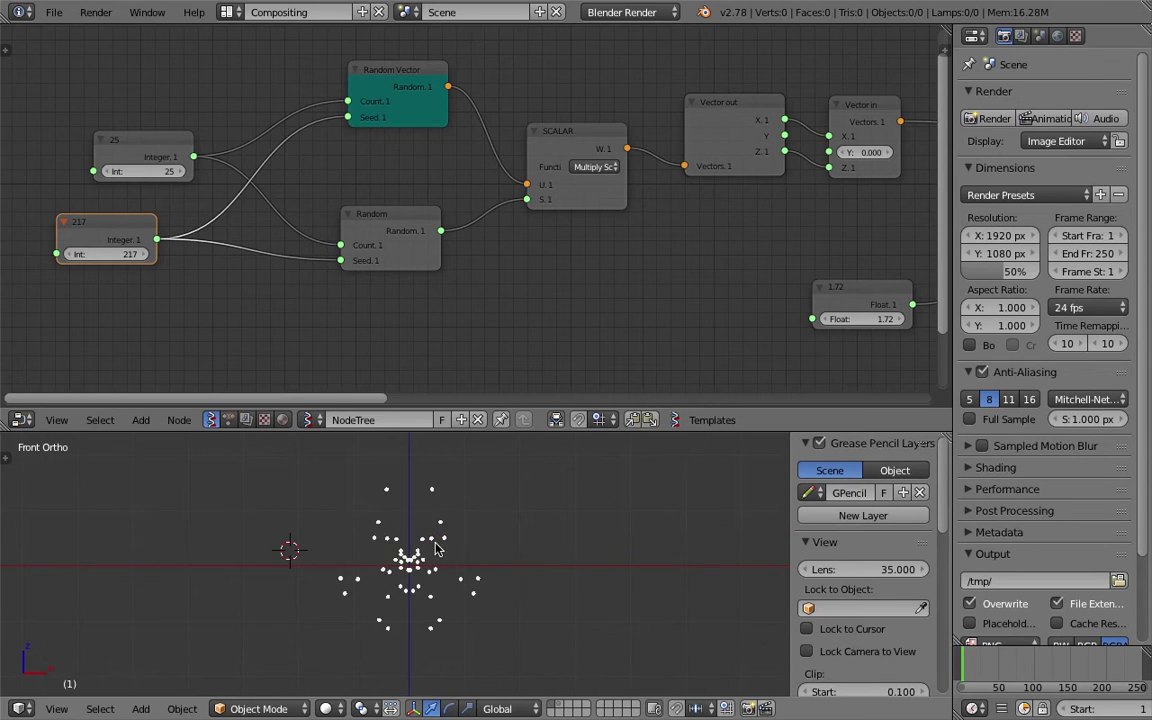
left_click_drag(120, 257, 185, 257)
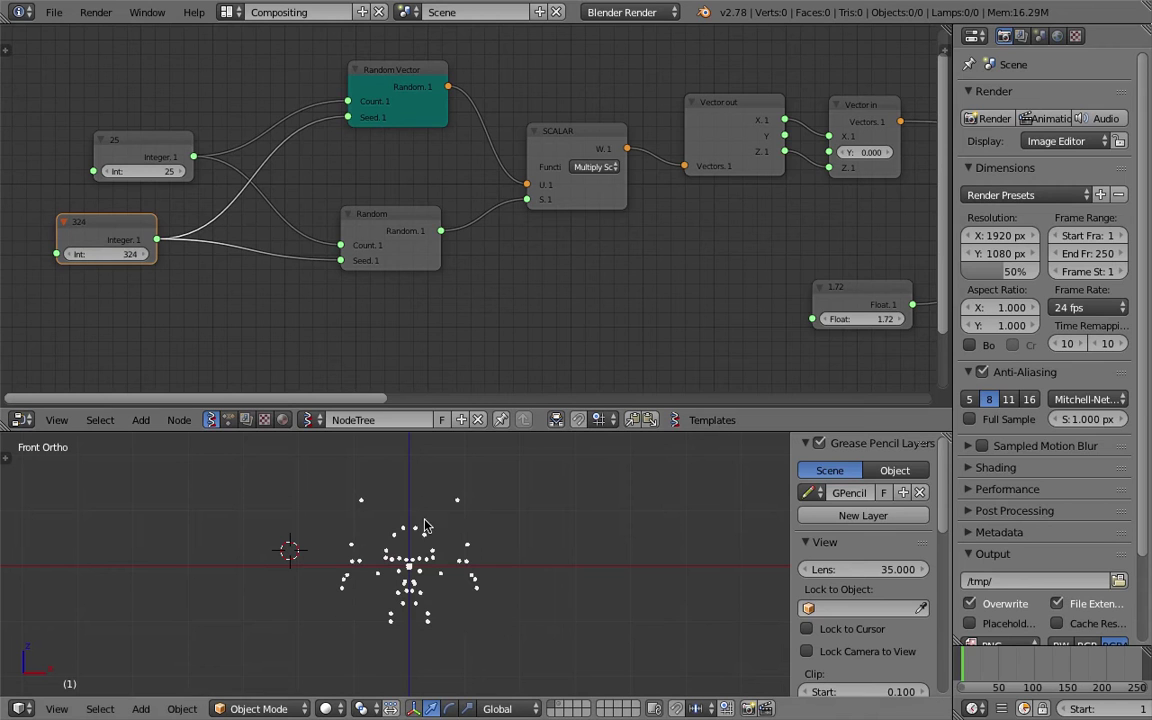
key("ctrl+s")
left_click(456, 564)
mouse_move(471, 550)
middle_mouse_down()
mouse_move(341, 590)
mouse_move(528, 594)
mouse_move(465, 608)
mouse_move(392, 490)
mouse_move(411, 497)
mouse_move(405, 452)
mouse_move(457, 563)
middle_mouse_up()
key("ctrl+s")
left_click(410, 487)
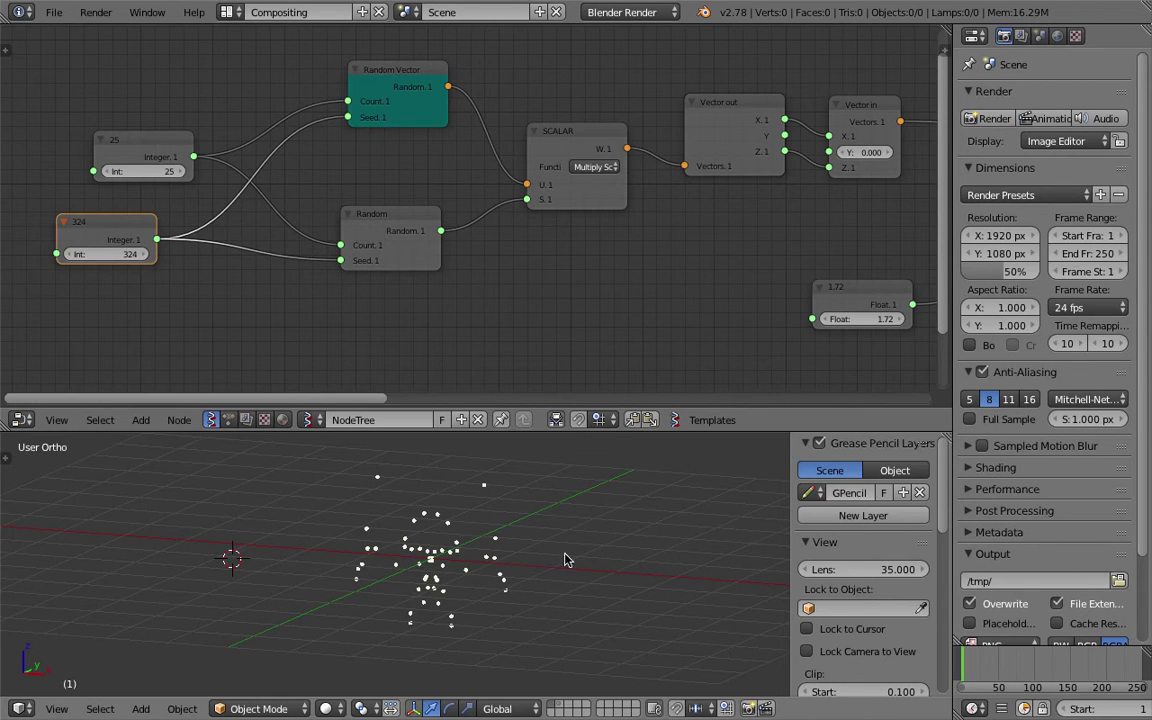
Reposition the count Integer node, set the shared seed to 394 and save the file
scroll(533, 274, "down", 1)
middle_click_drag(533, 268, 521, 268)
left_click_drag(138, 156, 120, 137)
left_click_drag(118, 248, 140, 248)
middle_click_drag(560, 592, 602, 584)
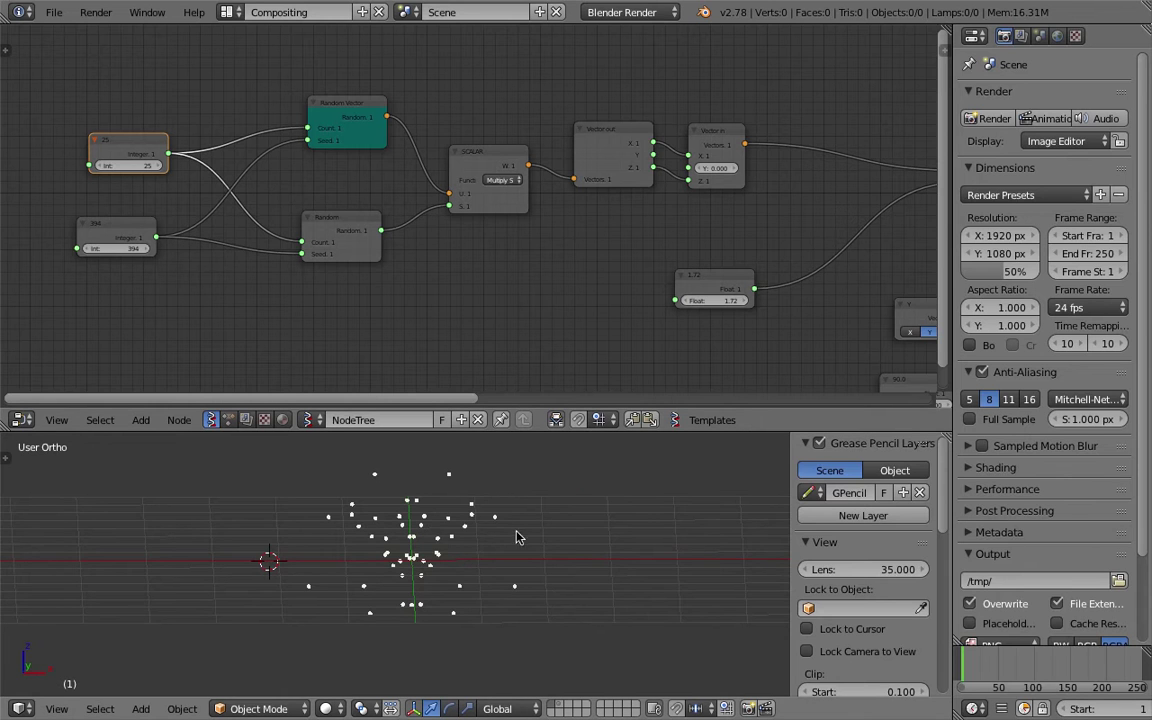
middle_click_drag(463, 534, 503, 535)
scroll(475, 532, "down", 2)
key("ctrl+s")
left_click(474, 536)
Set the shared seed to 491 and the point count to 83, after trying a count of 273
scroll(121, 131, "up", 2)
middle_click_drag(118, 148, 144, 149)
left_click_drag(98, 158, 175, 158)
left_click_drag(92, 256, 124, 256)
middle_click_drag(405, 550, 444, 579)
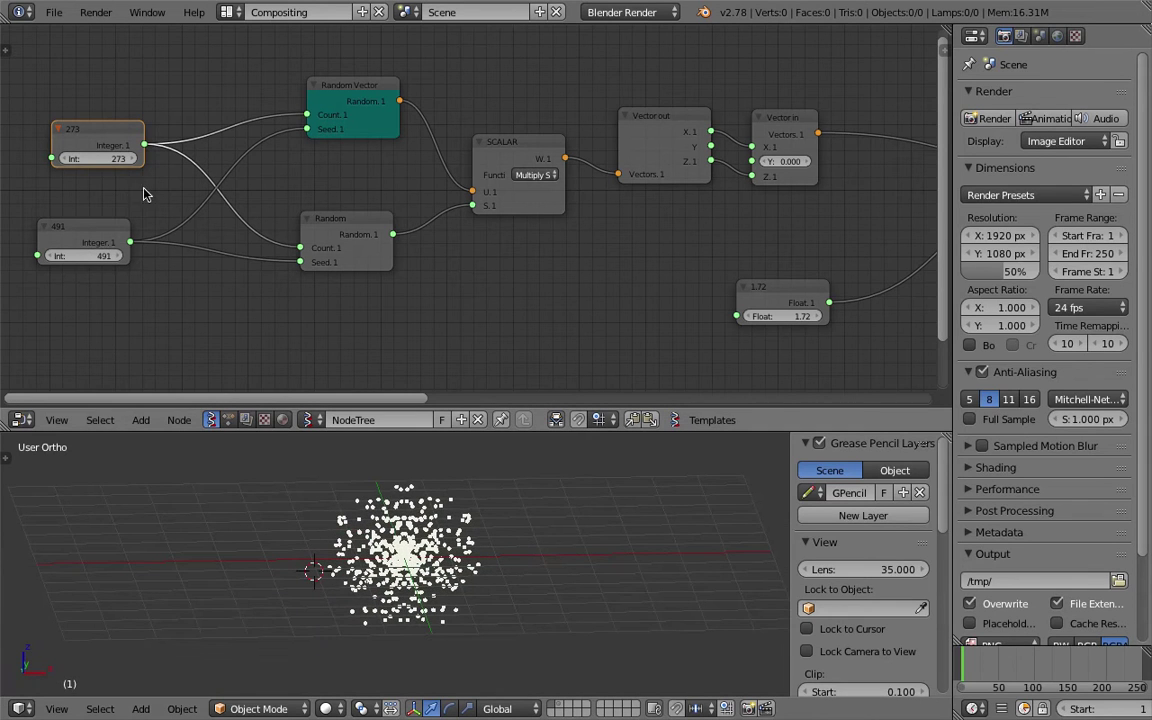
left_click_drag(100, 159, 50, 159)
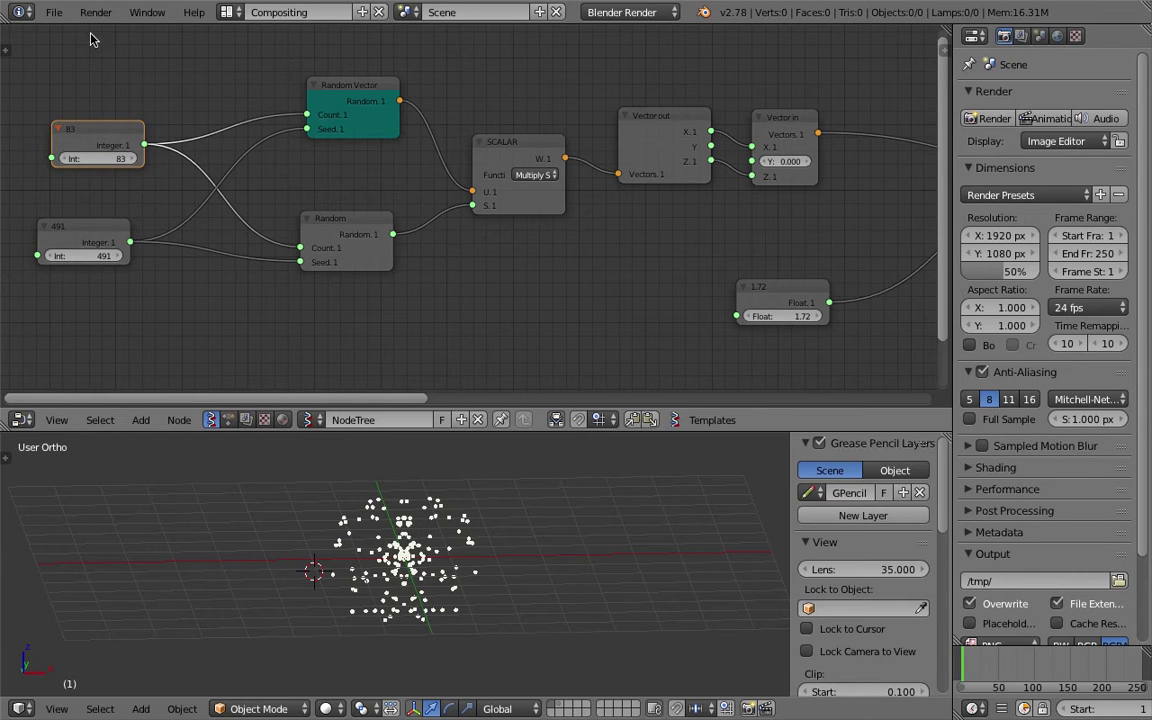
Save the project as a new numbered version, creature_generator_mirror_003.blend
left_click(55, 13)
left_click(70, 165)
left_click(1022, 81)
key("Return")
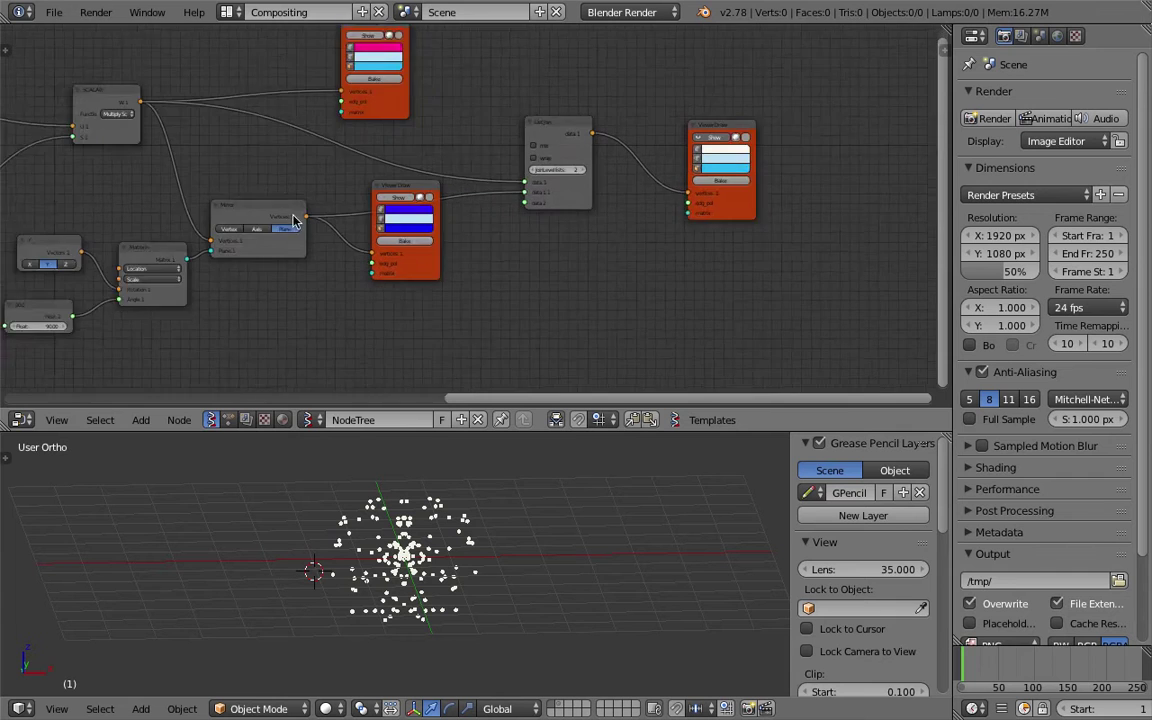
Move the pink Viewer Draw node slightly away from the SCALAR node and save the file
scroll(295, 217, "up", 1)
middle_click_drag(387, 84, 391, 139)
left_click_drag(379, 65, 404, 69)
key("ctrl+s")
left_click(404, 71)
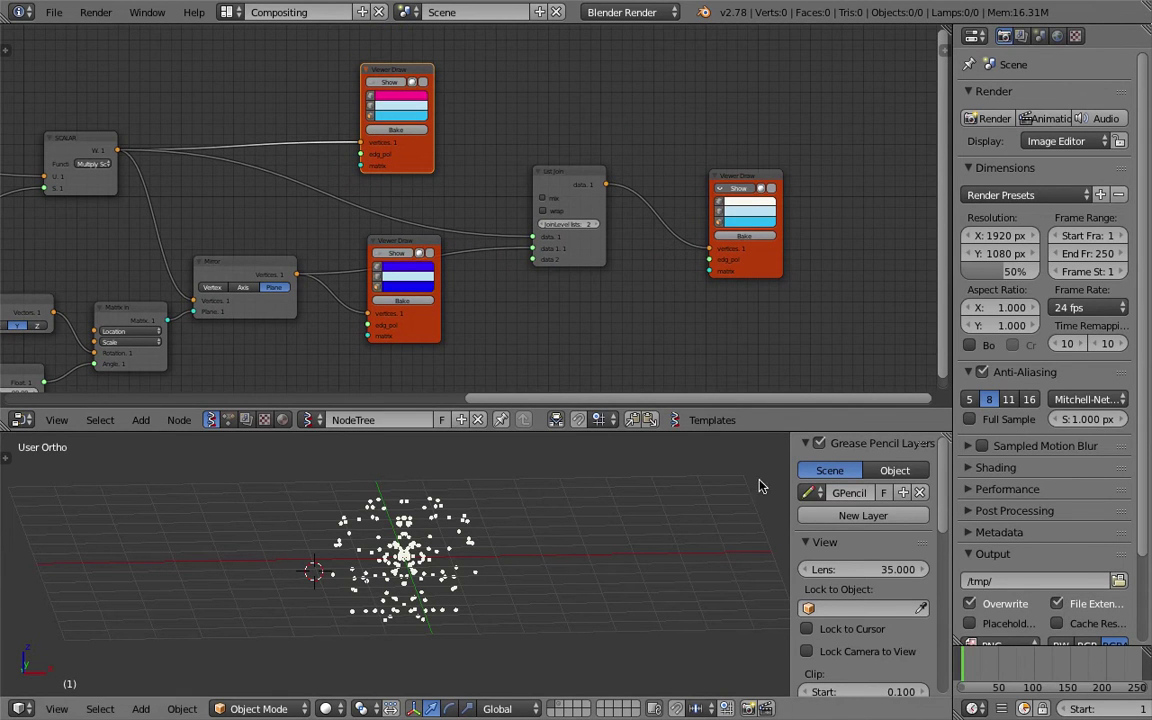
Split the 3D view in two and turn one half into a Text Editor
left_click_drag(944, 437, 526, 500)
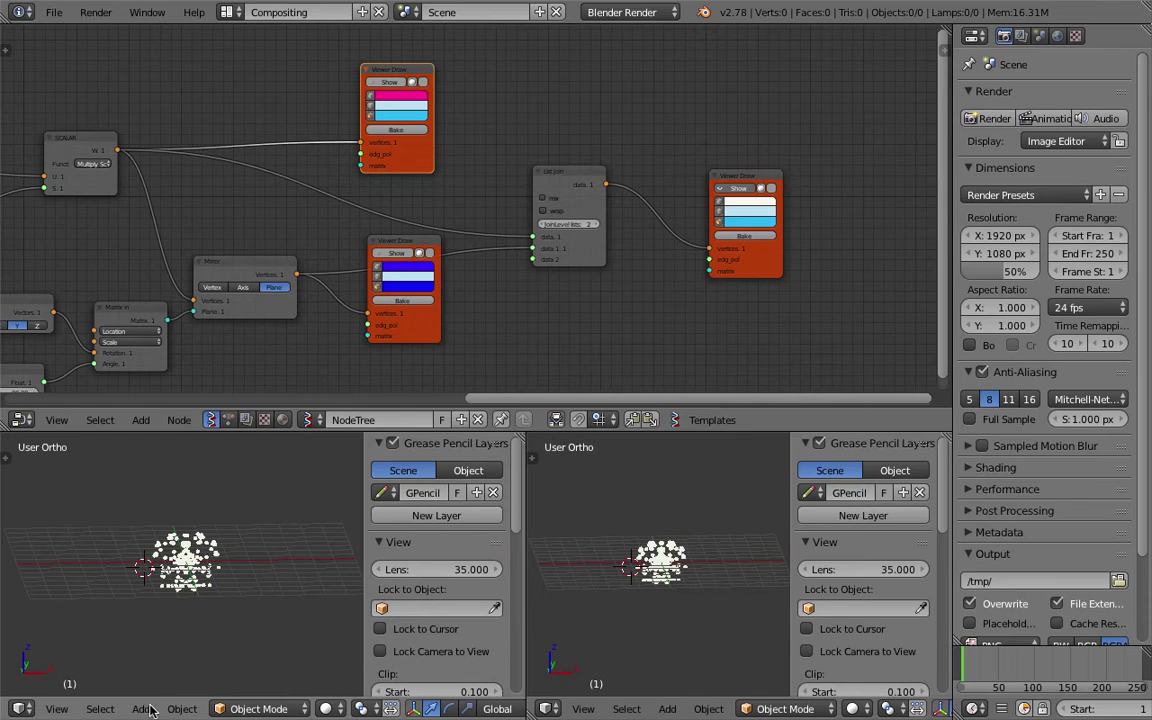
left_click(22, 709)
left_click(40, 458)
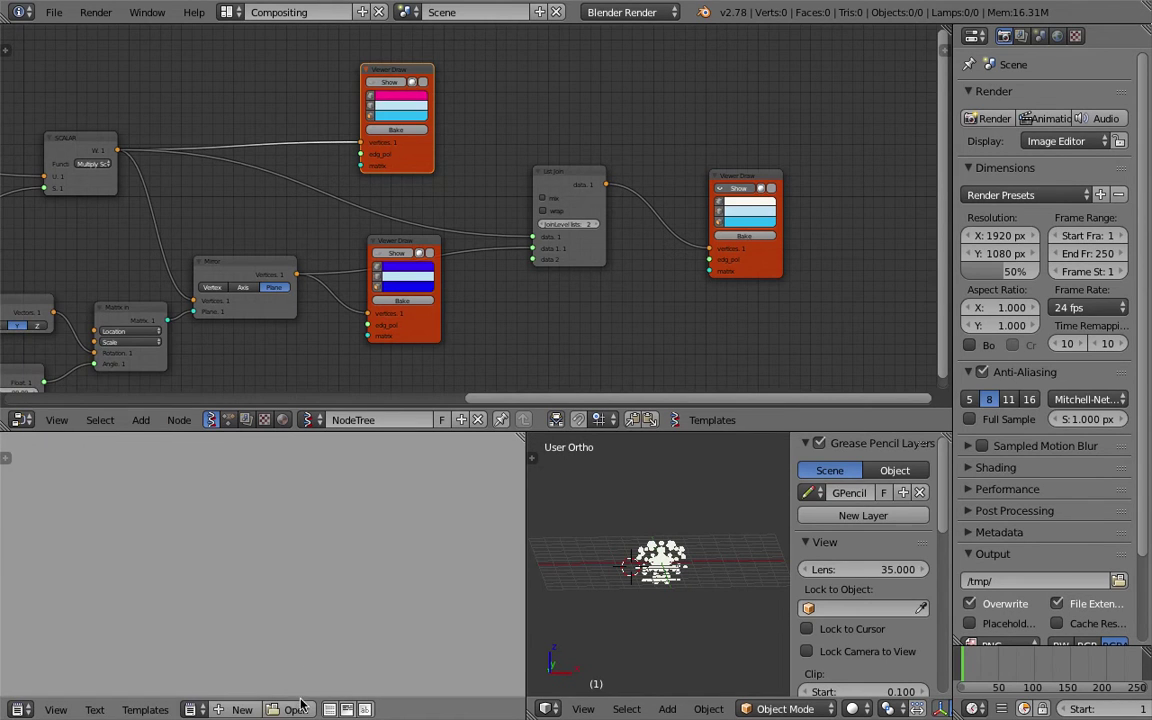
Open tree_generator.py from the SVERCHOK_spacetree-elfnor folder, then merge the text area back into the 3D view
left_click(293, 709)
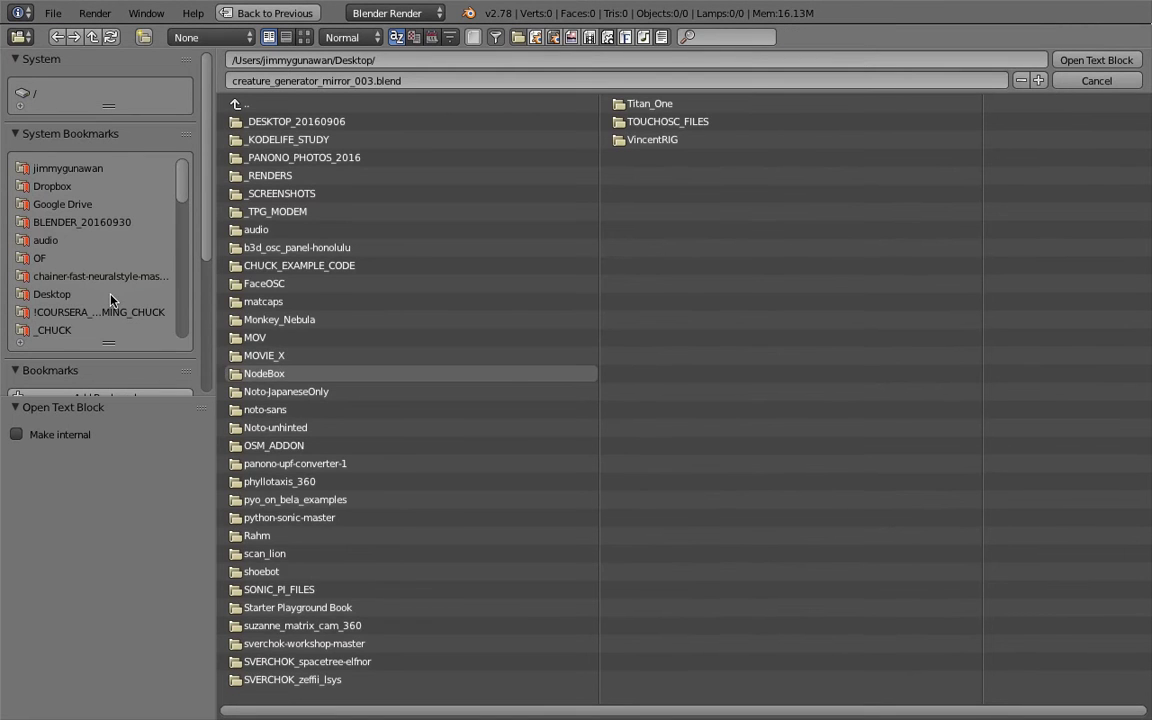
left_click(349, 662)
double_click(285, 122)
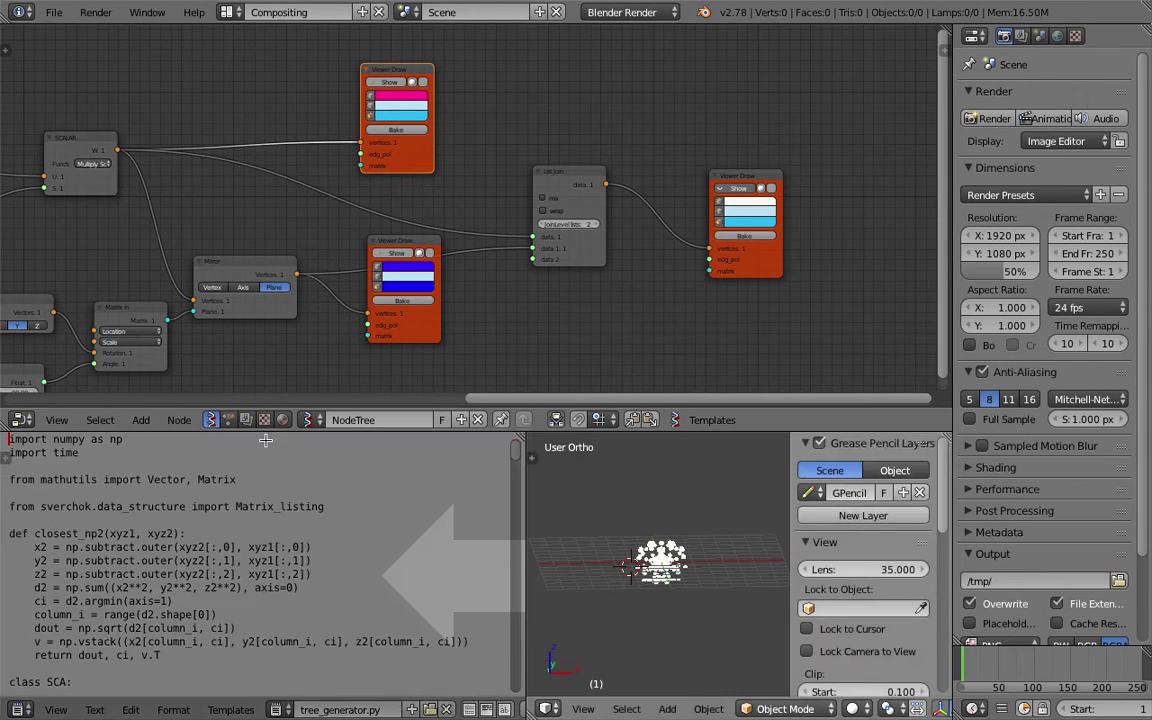
key("Home")
left_click_drag(522, 435, 250, 520)
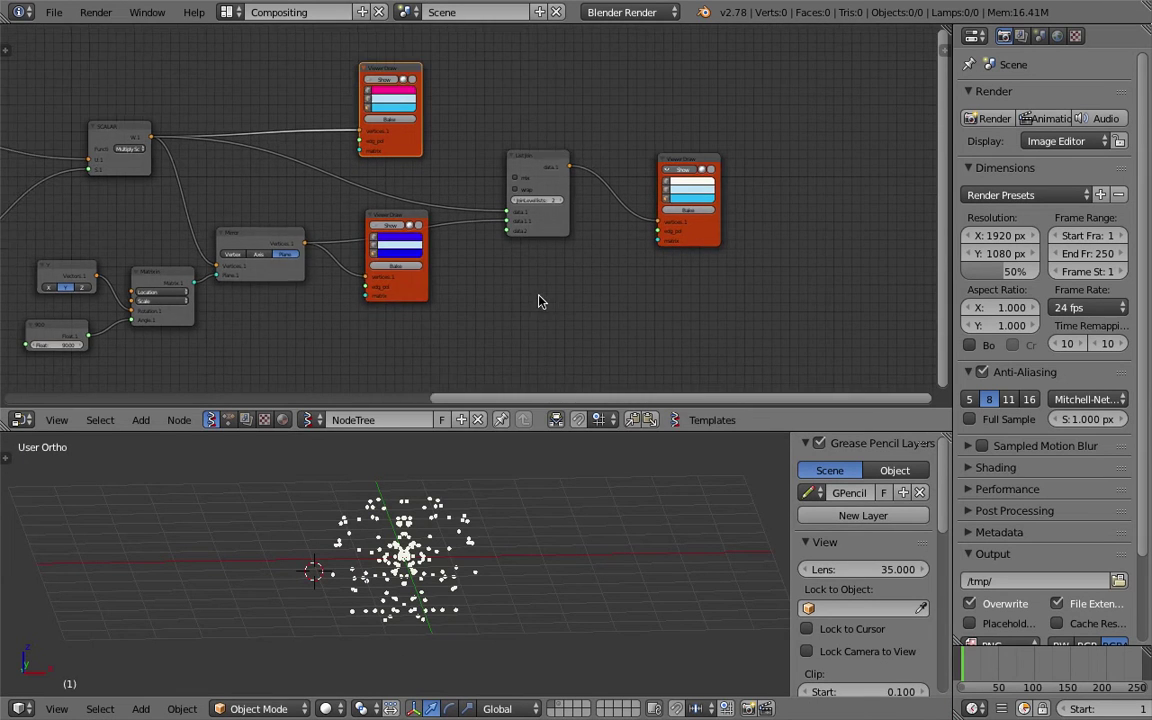
Add a scripted node below the List Join node
key("shift+a")
left_click(538, 292)
type("scrip")
key("Down")
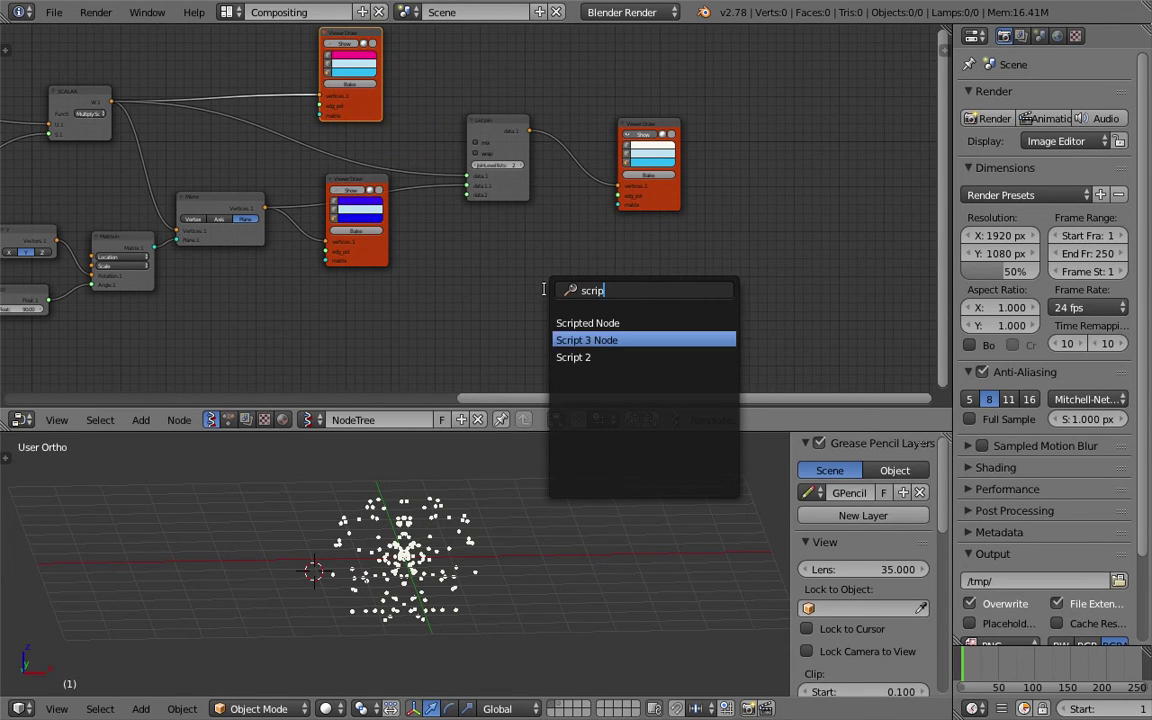
key("Return")
left_click(478, 268)
scroll(478, 268, "up", 1)
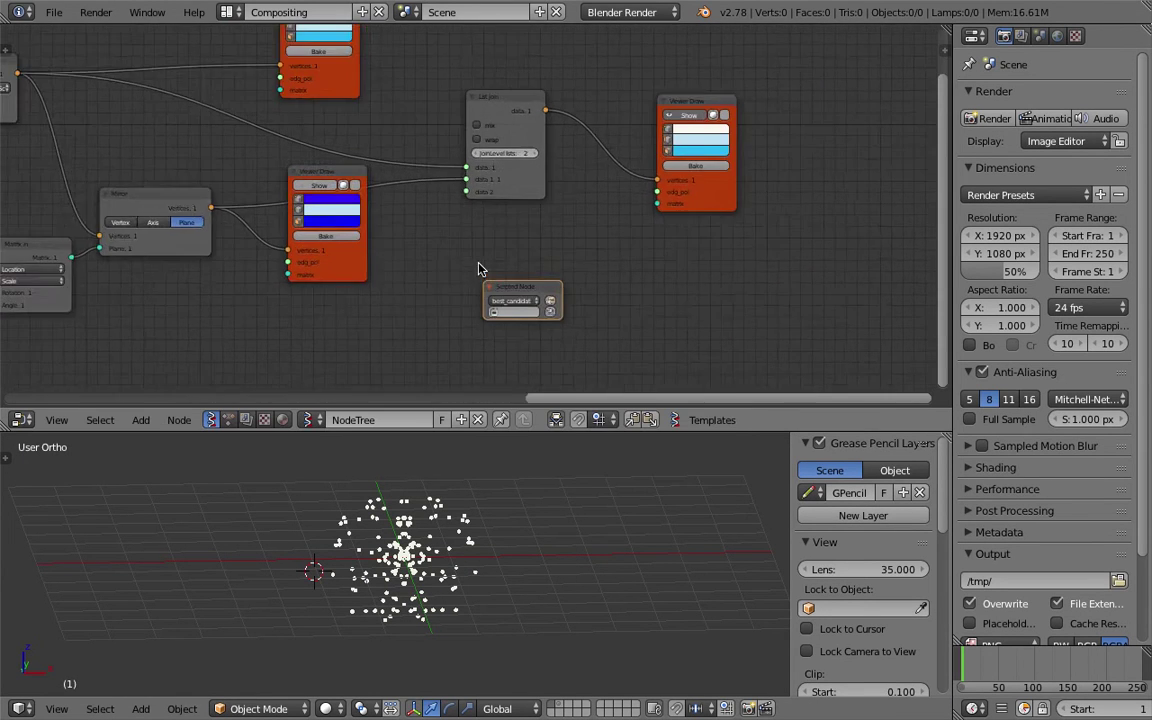
Load the tree_generator.py script into the scripted node
scroll(478, 263, "up", 3)
middle_click_drag(478, 263, 463, 211)
left_click(509, 276)
left_click(500, 288)
left_click(514, 306)
scroll(522, 308, "up", 1)
left_click(556, 287)
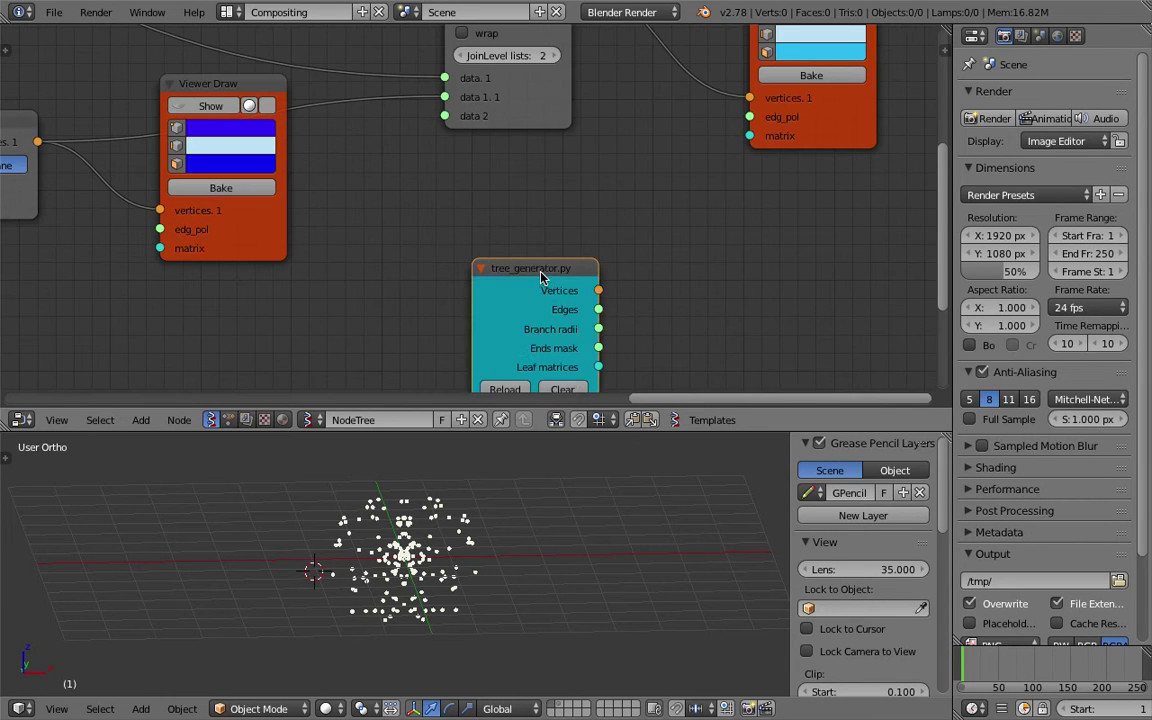
Move the final Viewer Draw node farther from List Join and place the tree generator node between them
scroll(543, 279, "down", 2)
scroll(500, 232, "down", 1)
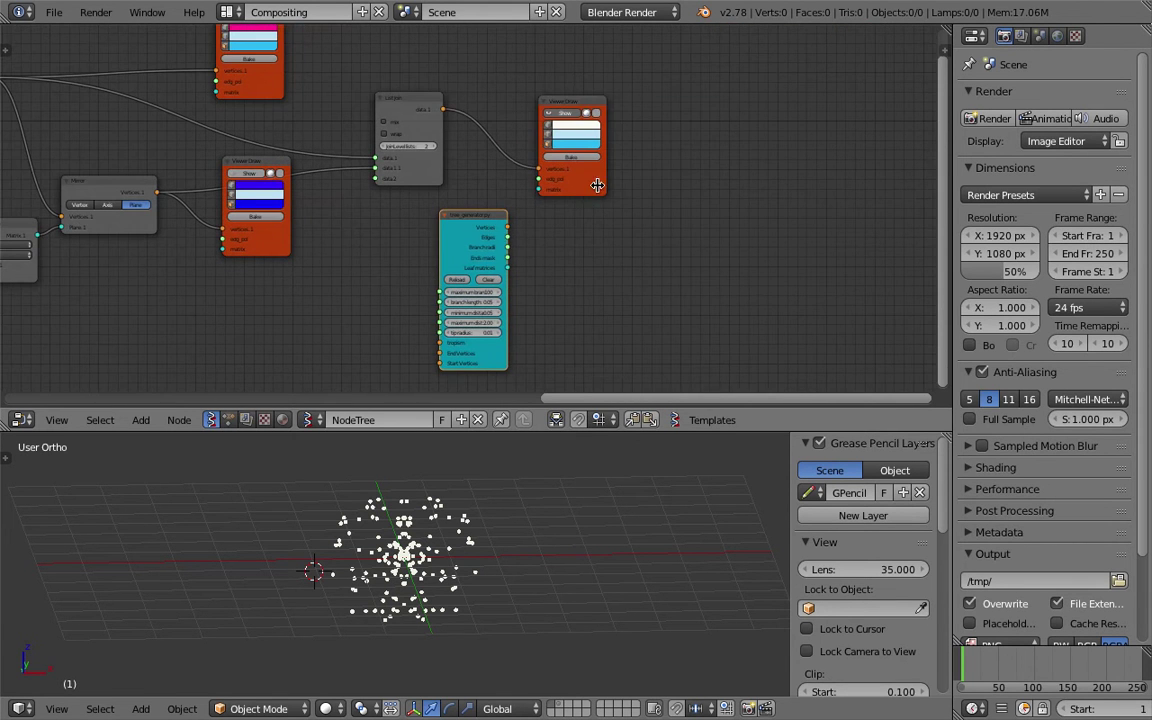
left_click_drag(591, 189, 709, 195)
left_click_drag(471, 218, 535, 193)
scroll(509, 221, "up", 1)
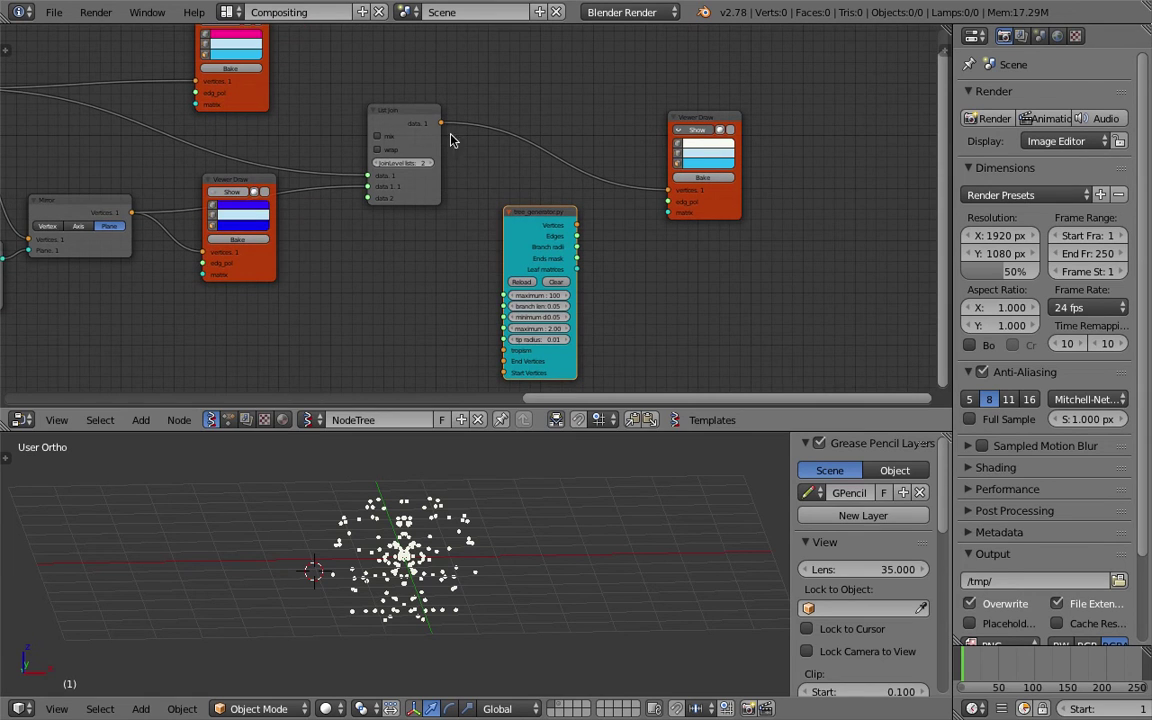
Link List Join to the tree generator's End Vertices and a new zero-valued Vector in node to its Start Vertices
left_click_drag(441, 123, 455, 195)
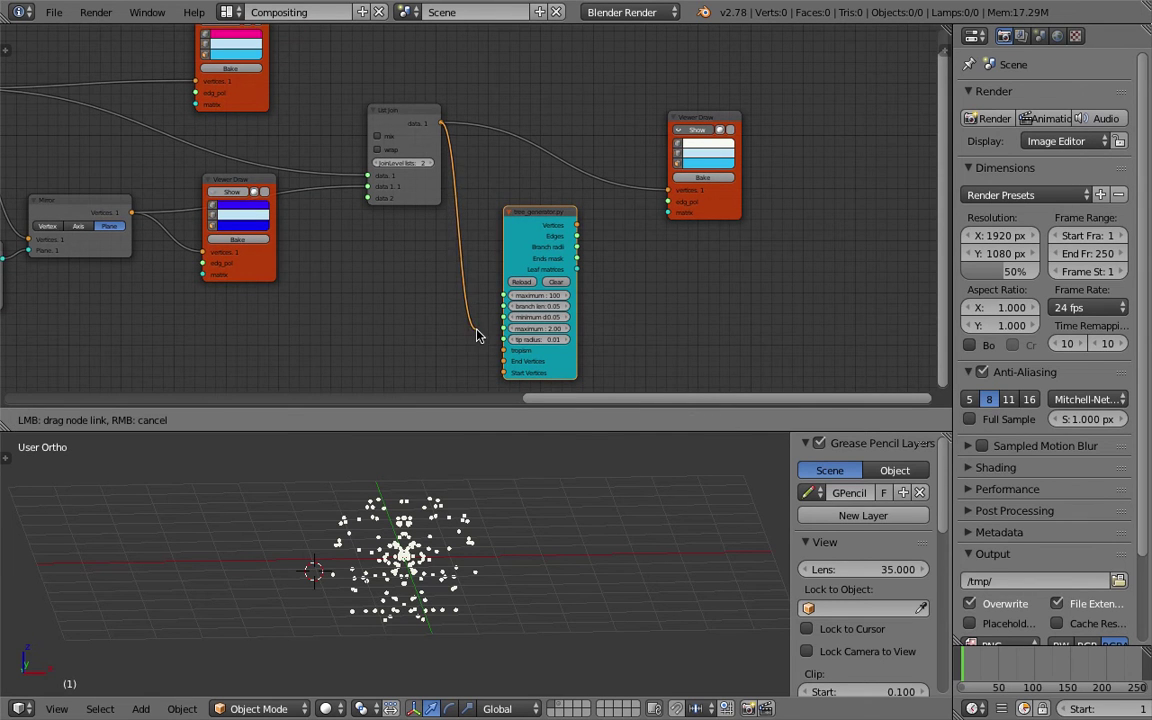
left_click_drag(490, 362, 497, 362)
key("shift+a")
left_click(342, 278)
type("vec")
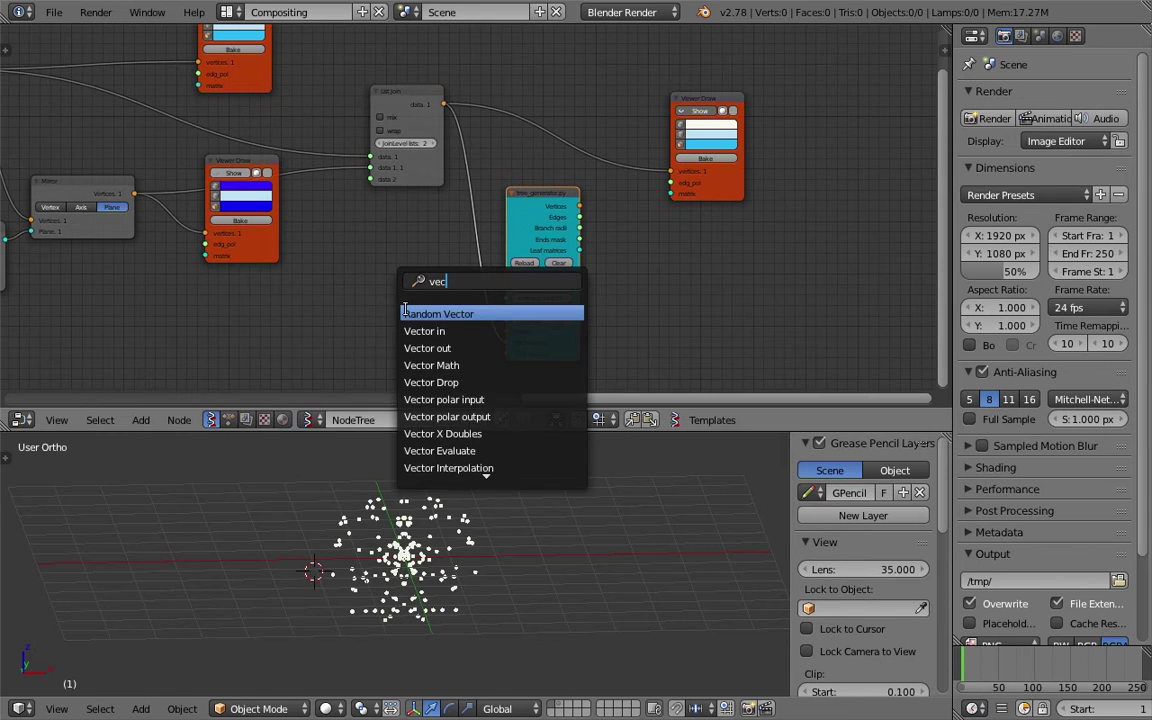
left_click(389, 345)
left_click_drag(439, 355, 506, 354)
middle_click_drag(445, 271, 448, 220)
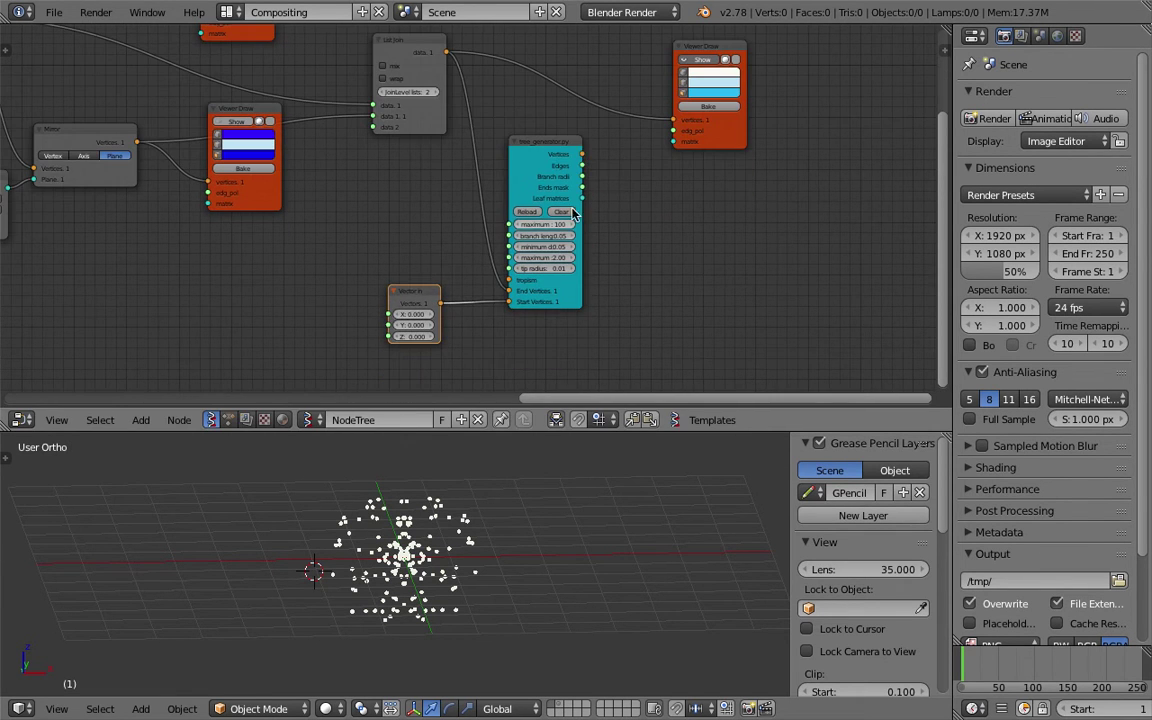
Link the tree generator's Vertices and Edges outputs to the vertices and edg_pol inputs of the final Viewer Draw node
left_click_drag(578, 149, 551, 169)
middle_click_drag(537, 153, 539, 187)
left_click_drag(558, 209, 676, 154)
mouse_move(558, 220)
left_mouse_down()
mouse_move(550, 185)
mouse_move(609, 154)
mouse_move(641, 187)
mouse_move(674, 166)
left_mouse_up()
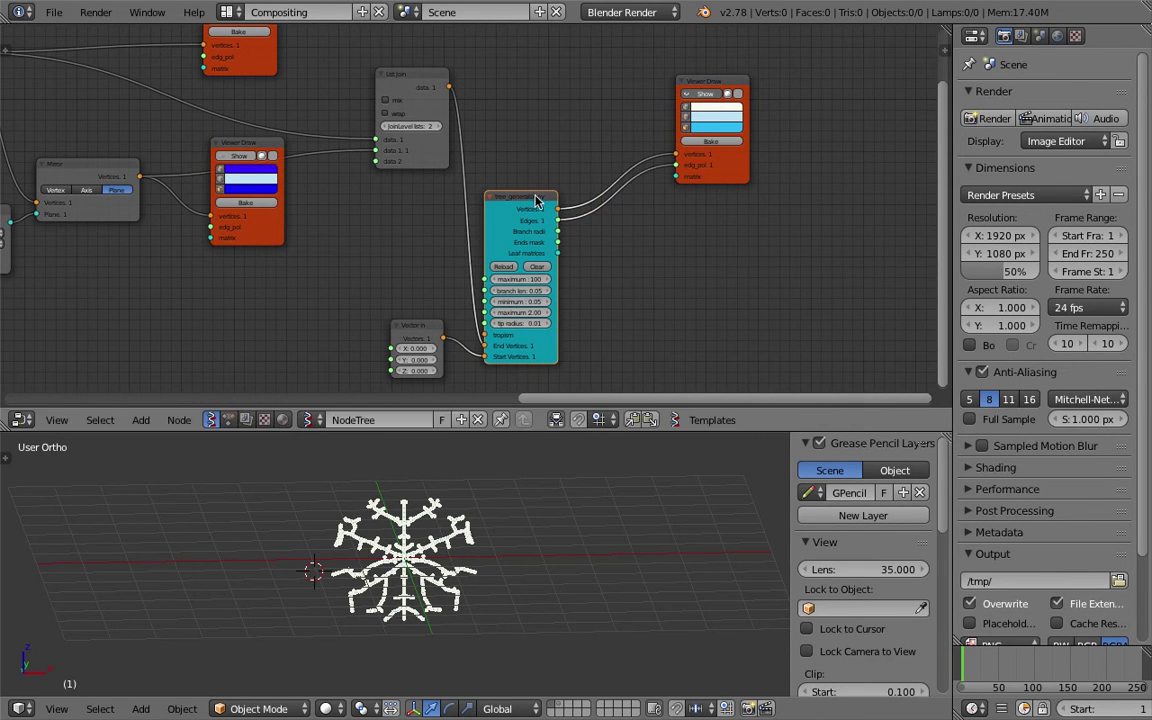
left_click_drag(536, 198, 546, 187)
Hide the grid floor and the X and Y axis lines in the 3D view
scroll(497, 541, "up", 4)
mouse_move(498, 541)
middle_mouse_down()
mouse_move(503, 519)
mouse_move(507, 543)
mouse_move(580, 522)
middle_mouse_up()
scroll(490, 537, "down", 3)
left_click(547, 524)
scroll(560, 524, "down", 3)
scroll(848, 580, "down", 8)
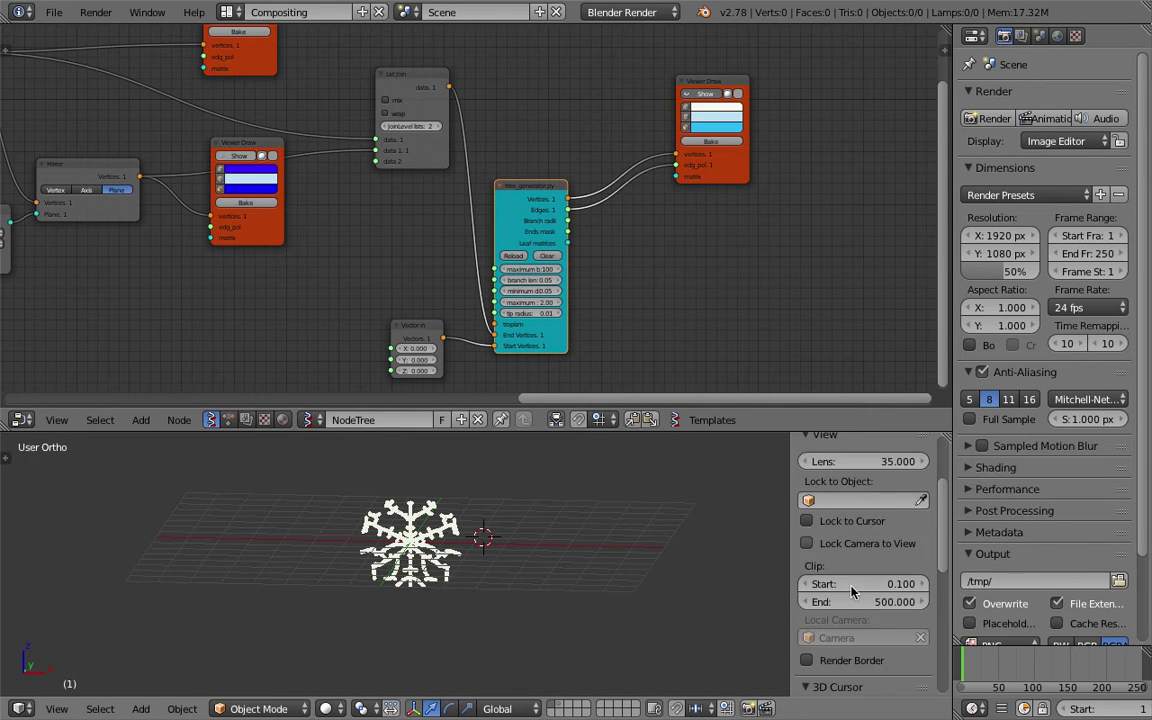
left_click(831, 468)
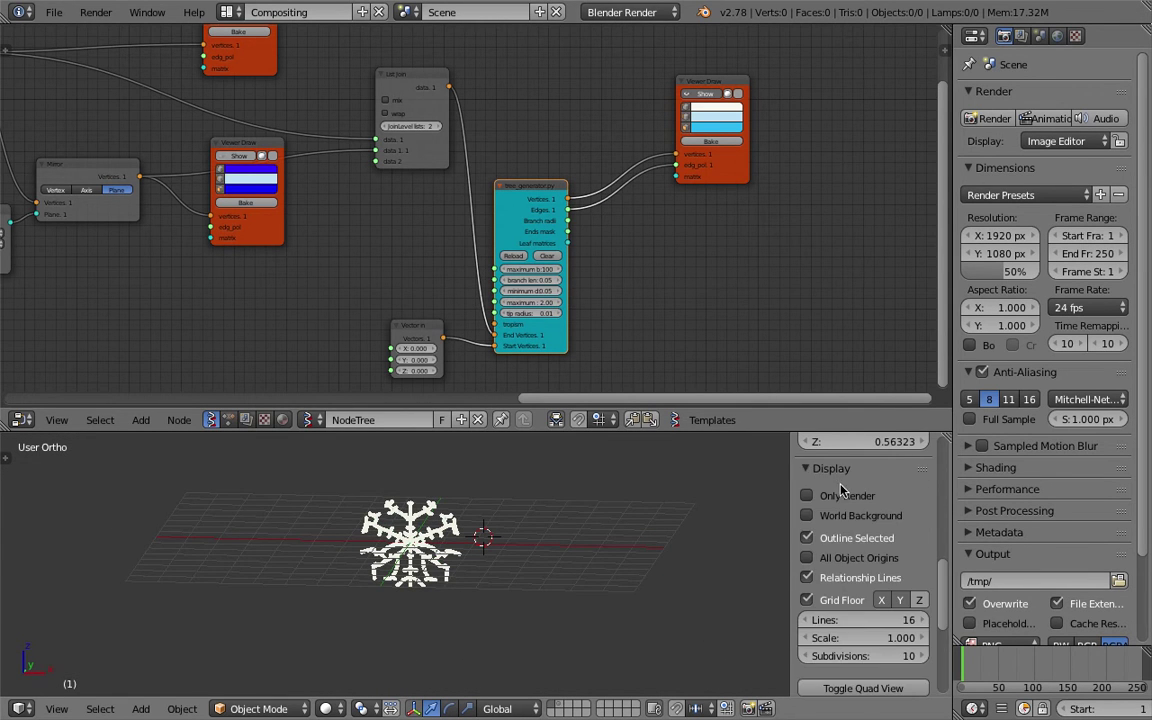
left_click_drag(841, 603, 904, 603)
middle_click_drag(490, 556, 533, 545)
scroll(474, 545, "up", 3)
scroll(519, 543, "up", 2)
scroll(545, 543, "down", 1)
scroll(300, 340, "down", 3)
Save the file with the linked tree generator setup
middle_click_drag(162, 323, 543, 335)
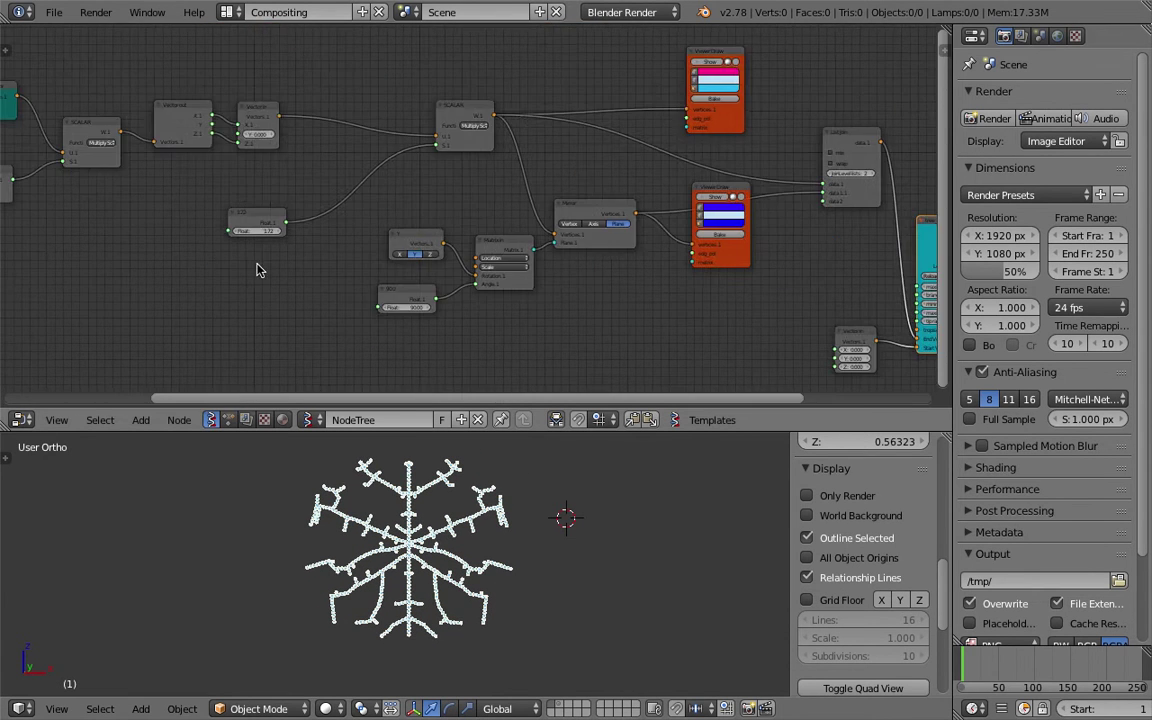
middle_click_drag(99, 250, 593, 282)
scroll(501, 236, "up", 5)
middle_click_drag(501, 236, 601, 304)
scroll(574, 284, "up", 3)
key("ctrl+s")
left_click(601, 304)
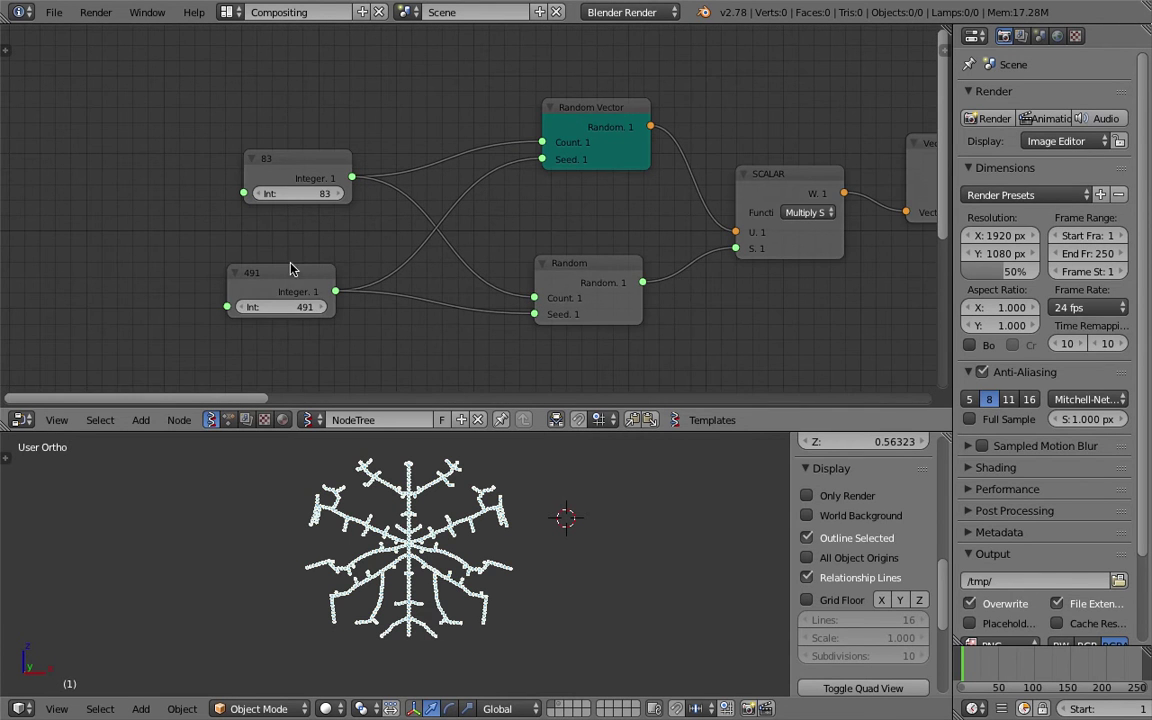
Try other shared seed values up to 570, saving the file in between
left_click_drag(293, 305, 357, 305)
scroll(466, 514, "down", 1)
middle_click_drag(469, 516, 501, 521)
key("ctrl+s")
left_click(501, 521)
left_click_drag(270, 307, 350, 307)
scroll(301, 352, "down", 1)
scroll(446, 549, "down", 2)
middle_click_drag(496, 538, 506, 538)
scroll(437, 548, "up", 3)
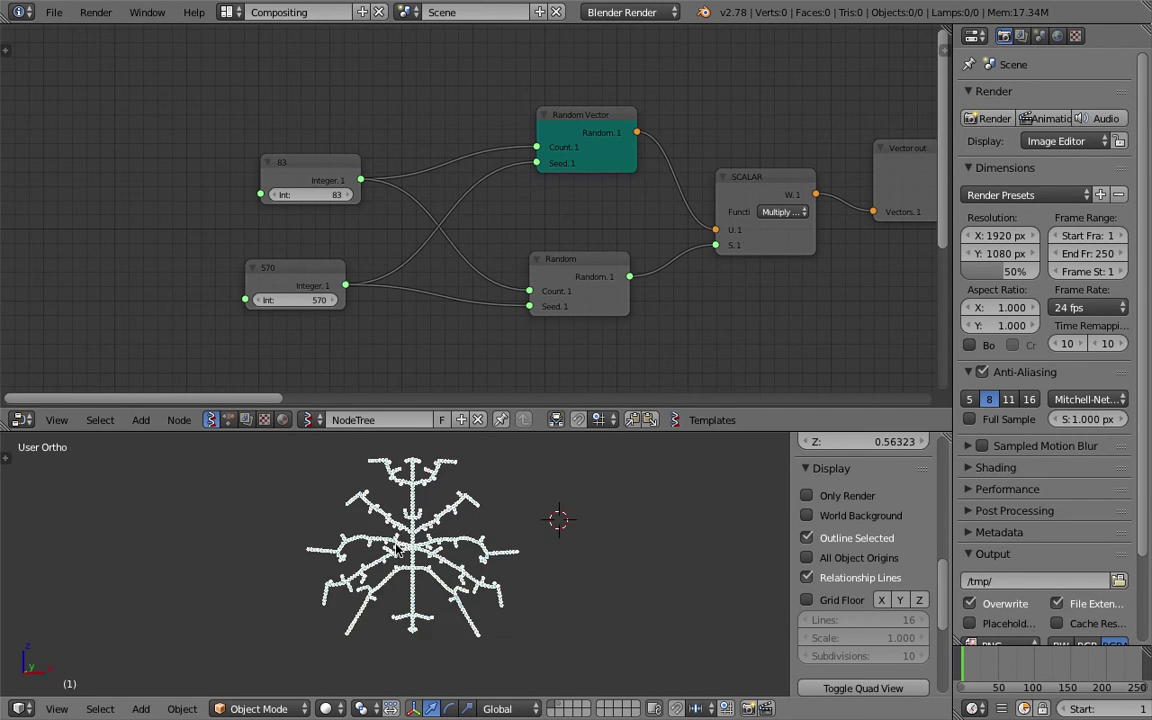
Try a shared seed of 585 and examine the branching shape from other angles
left_click_drag(313, 300, 328, 300)
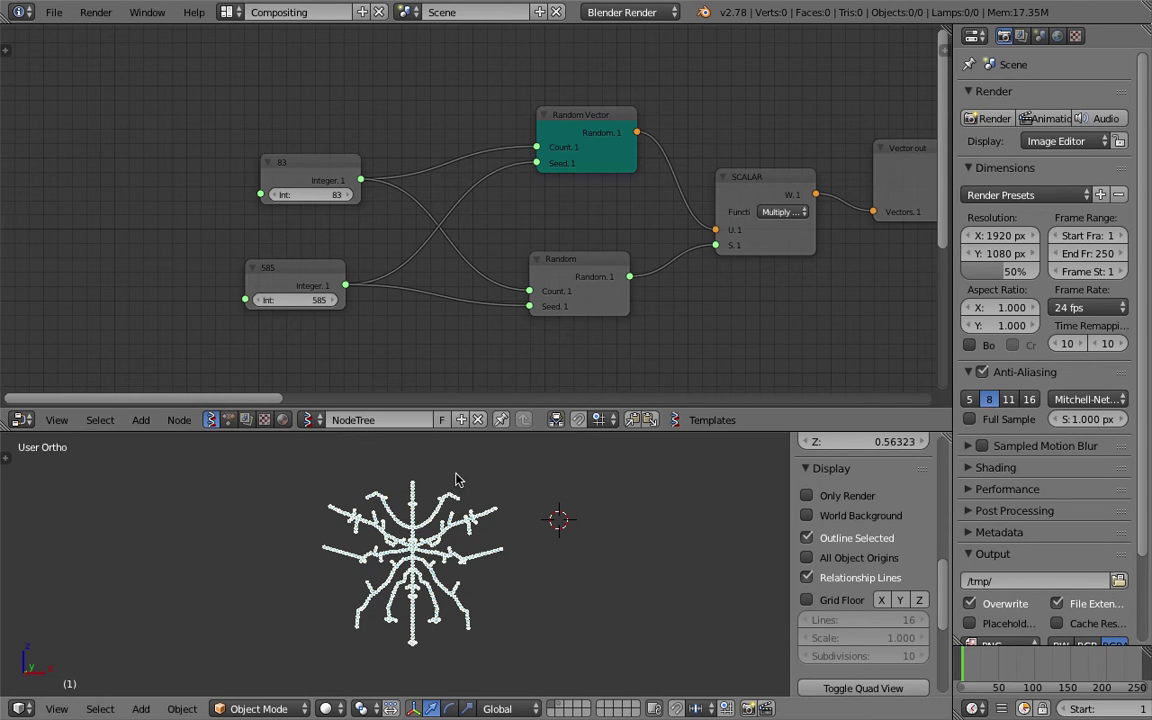
middle_click_drag(500, 568, 524, 571)
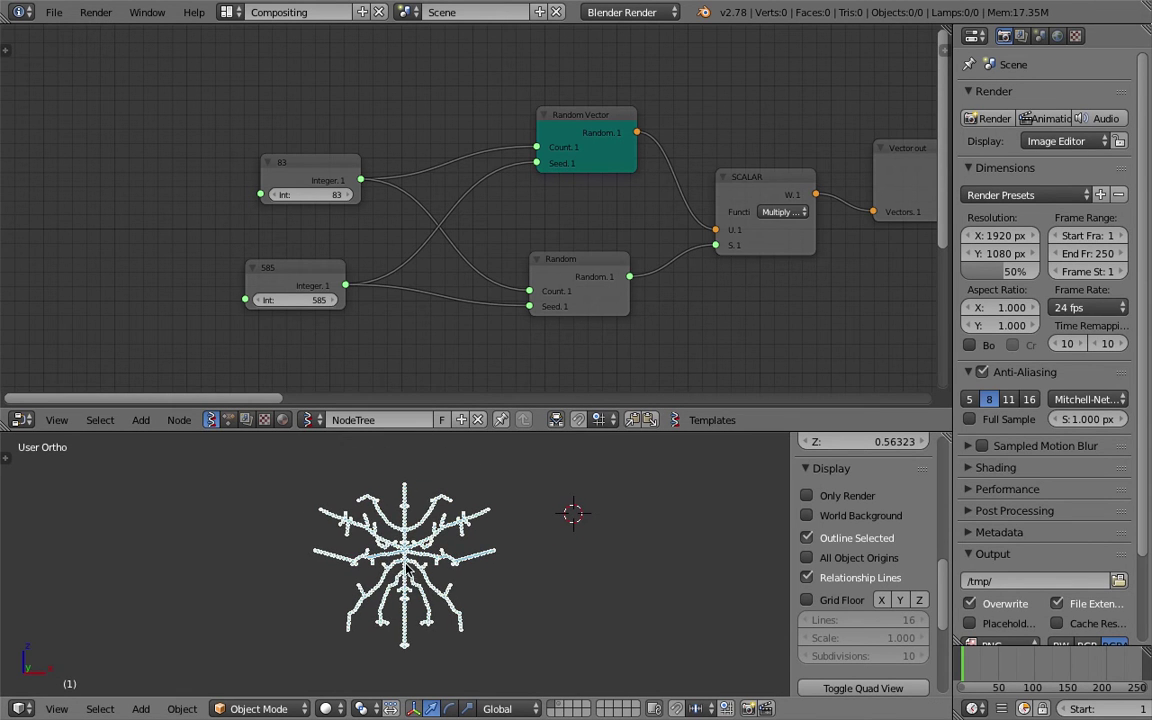
middle_click_drag(434, 576, 463, 553)
scroll(438, 587, "up", 2)
scroll(438, 587, "down", 2)
scroll(438, 585, "up", 3)
scroll(463, 553, "down", 2)
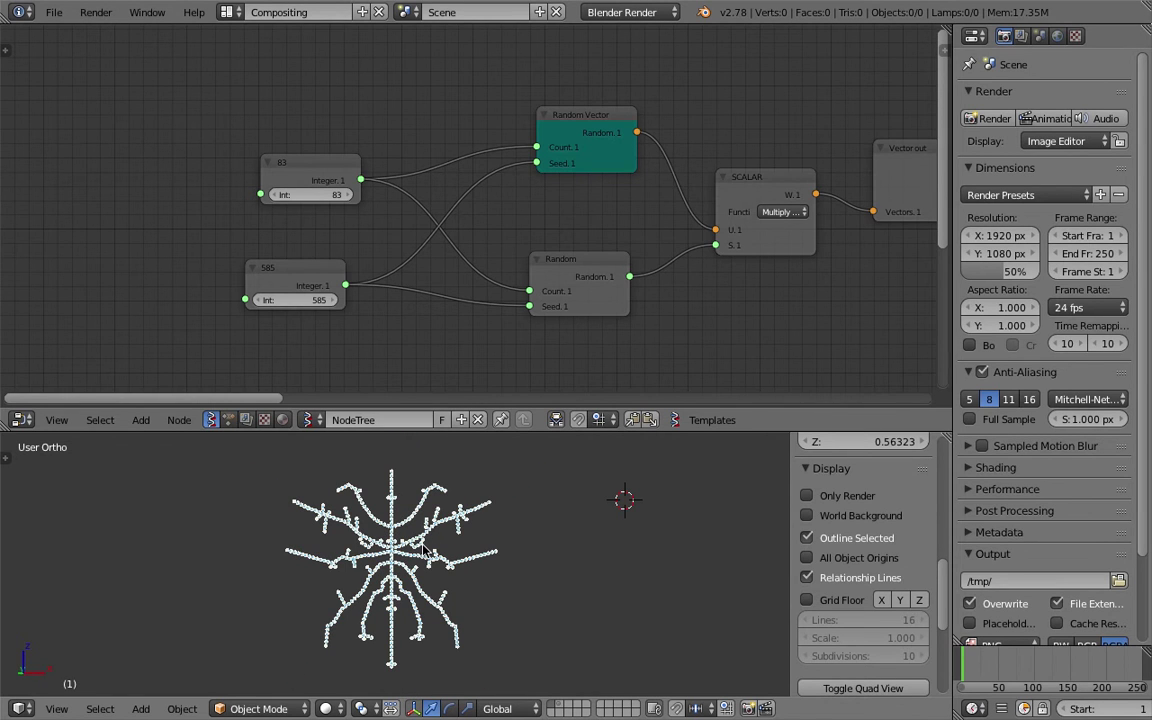
middle_click_drag(463, 544, 416, 545)
Set the shared seed to 742 and the point count to 40
mouse_move(309, 196)
left_mouse_down()
mouse_move(373, 196)
mouse_move(316, 199)
left_mouse_up()
left_click_drag(312, 300, 370, 300)
left_click(316, 196)
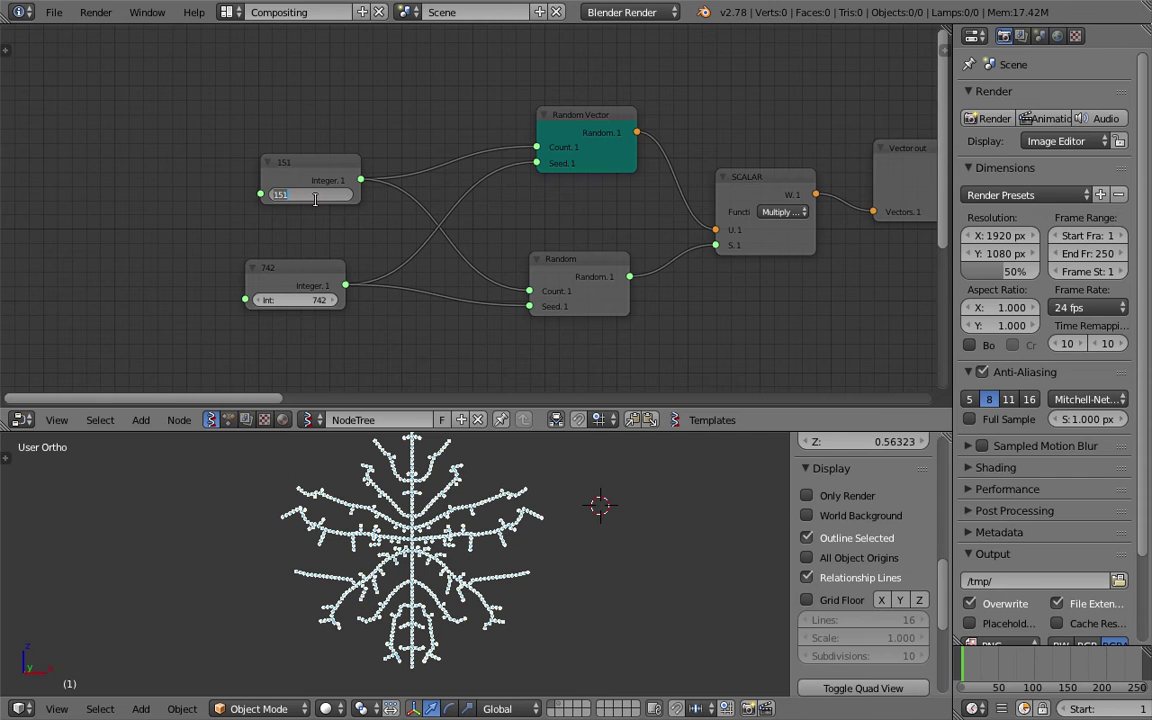
type("40")
key("Return")
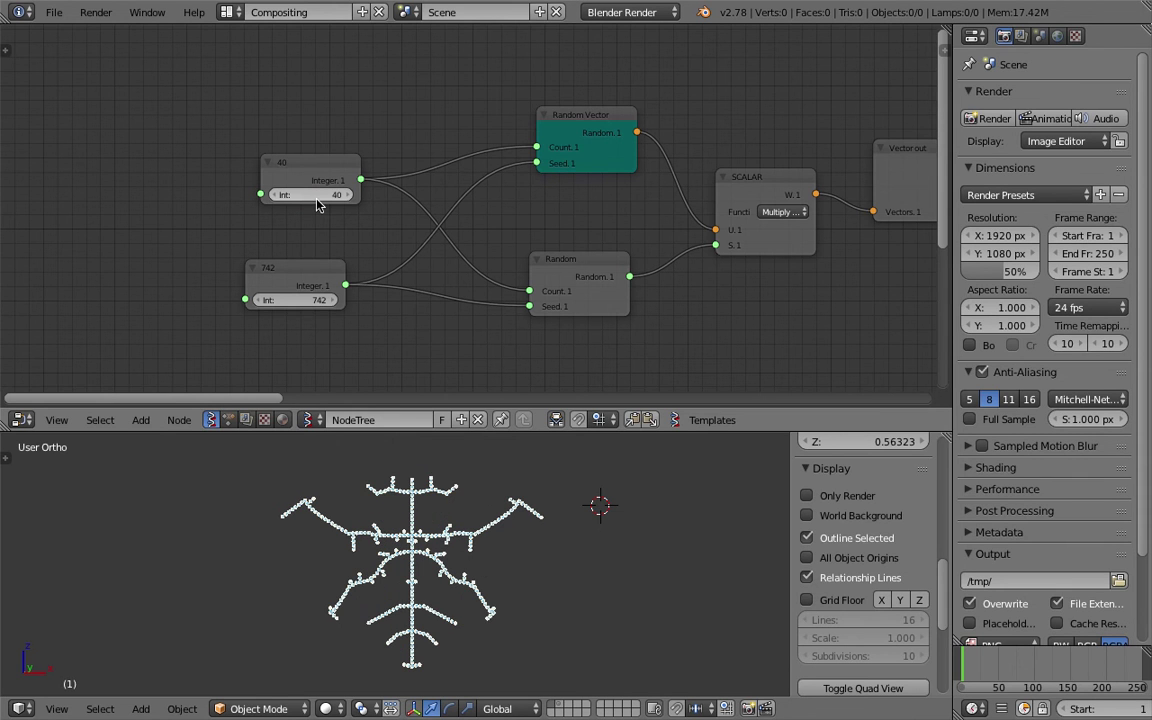
Set the Int node feeding the Seed inputs of Random Vector and Random to 1000
left_click_drag(258, 300, 304, 300)
middle_click_drag(362, 505, 322, 509)
left_click_drag(296, 300, 330, 300)
scroll(518, 539, "down", 2)
middle_click_drag(518, 539, 445, 557)
left_click_drag(310, 300, 334, 300)
scroll(505, 549, "up", 2)
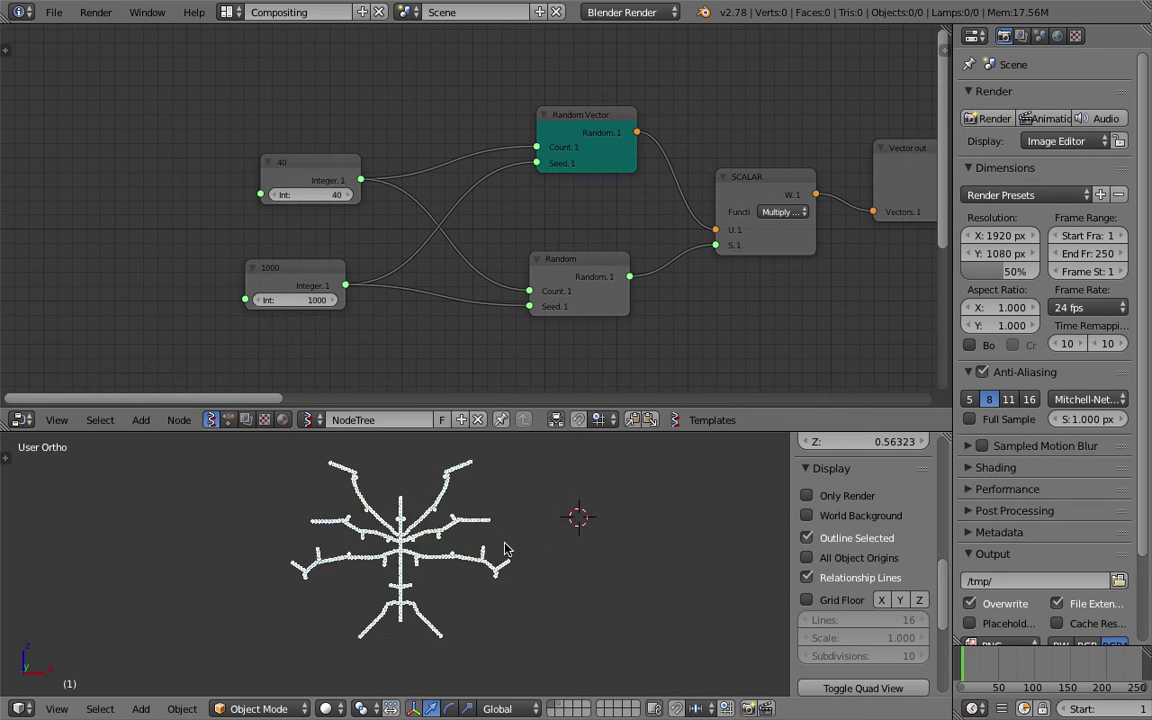
middle_click_drag(505, 549, 503, 531)
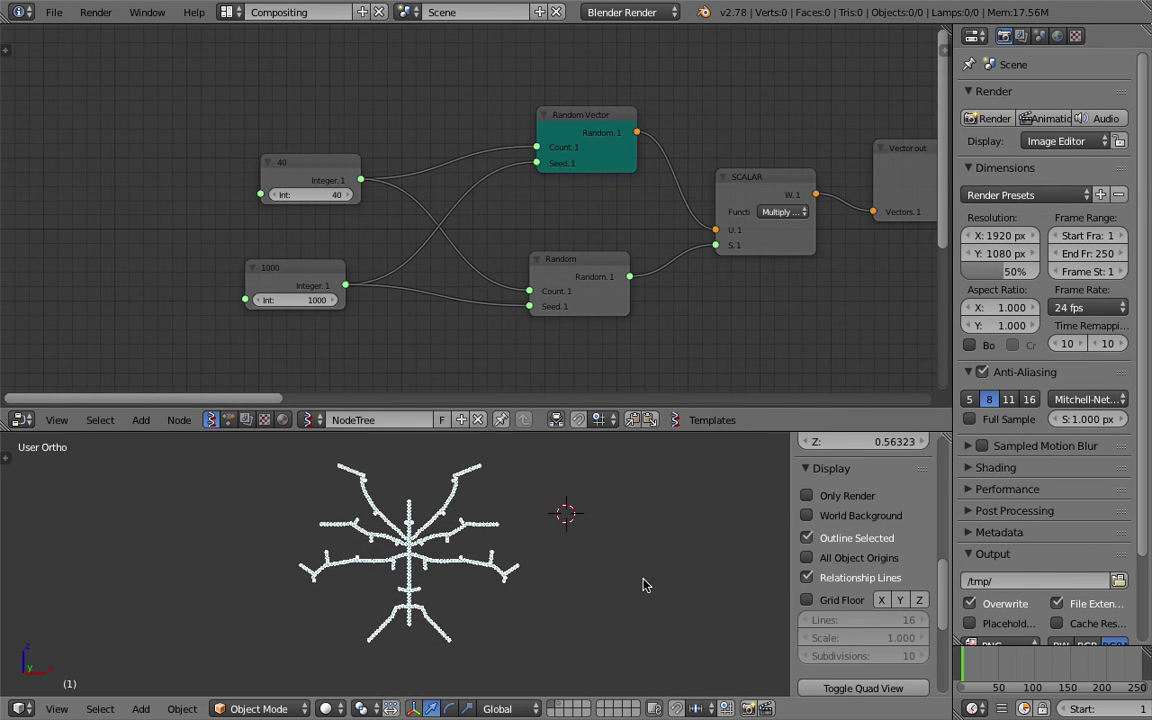
middle_click_drag(645, 581, 655, 520)
scroll(663, 345, "down", 2)
Set the Float node that scales the vectors before the Mirror node to 4.09
mouse_move(715, 321)
middle_mouse_down()
mouse_move(247, 264)
mouse_move(192, 272)
middle_mouse_up()
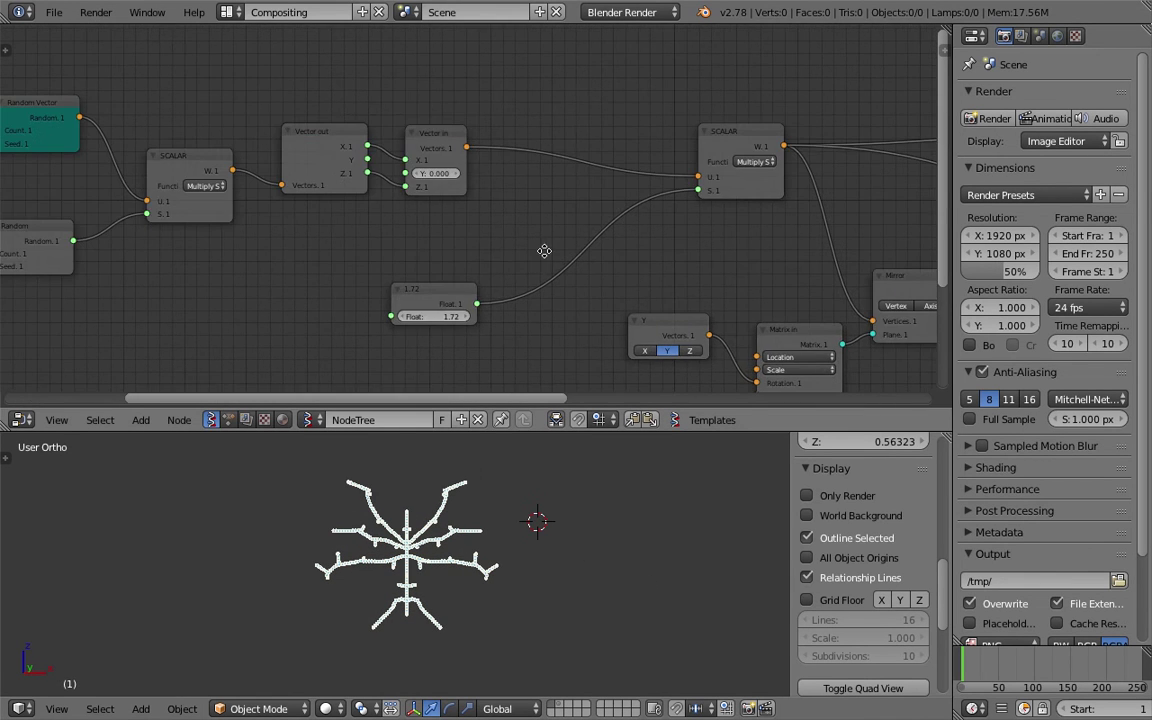
middle_click_drag(532, 257, 288, 280)
left_click_drag(159, 296, 230, 289)
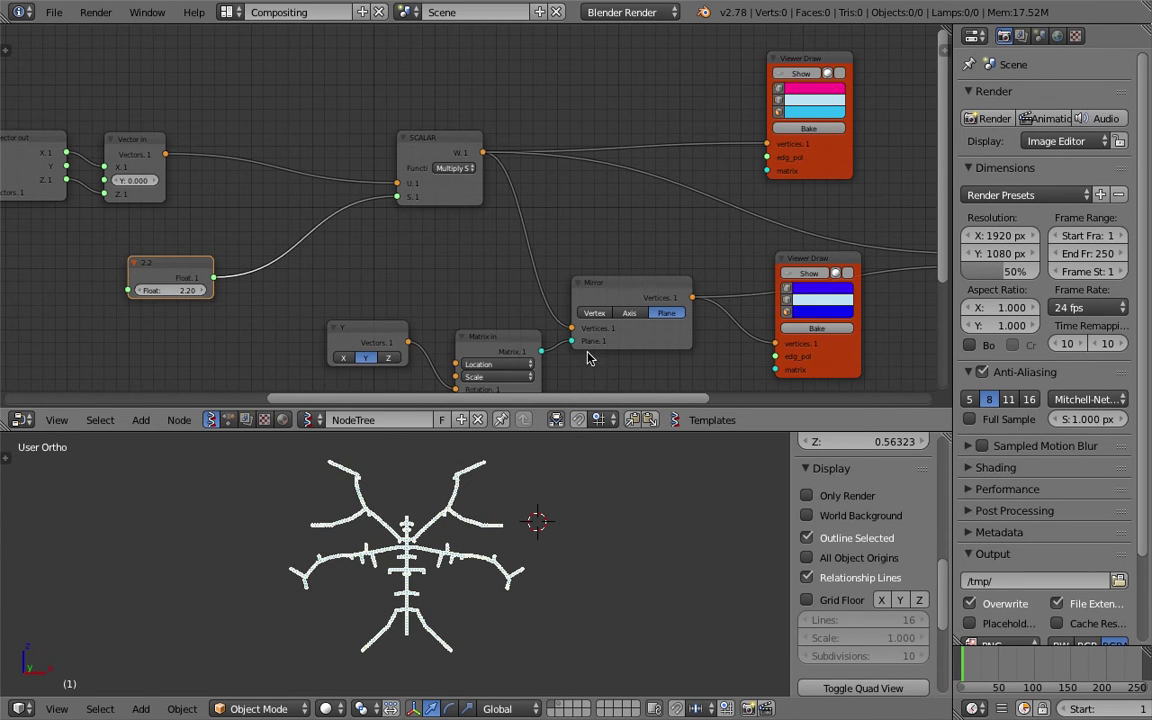
middle_click_drag(439, 189, 188, 138)
middle_click_drag(40, 244, 421, 255)
left_click_drag(352, 272, 541, 272)
scroll(519, 525, "down", 4)
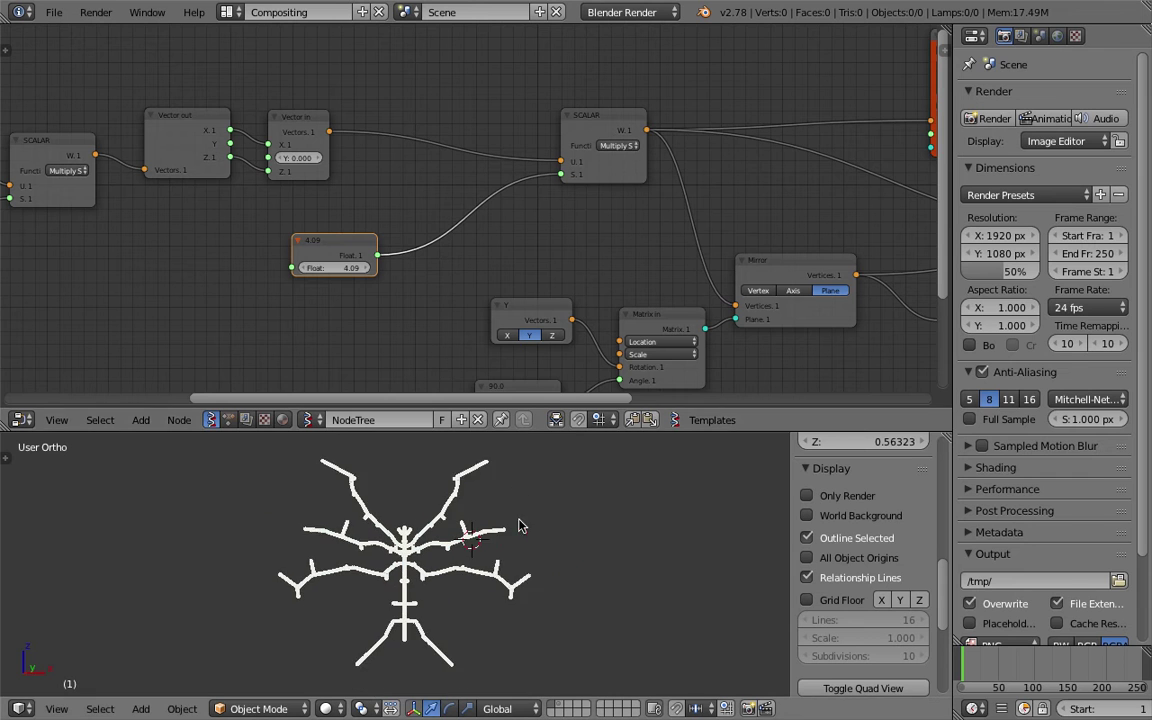
Set the Int node feeding the Count inputs of Random Vector and Random to 45
scroll(499, 540, "up", 2)
middle_click_drag(333, 232, 382, 222)
scroll(300, 220, "up", 1)
middle_click_drag(212, 191, 621, 221)
scroll(621, 221, "down", 1)
left_click_drag(122, 169, 155, 169)
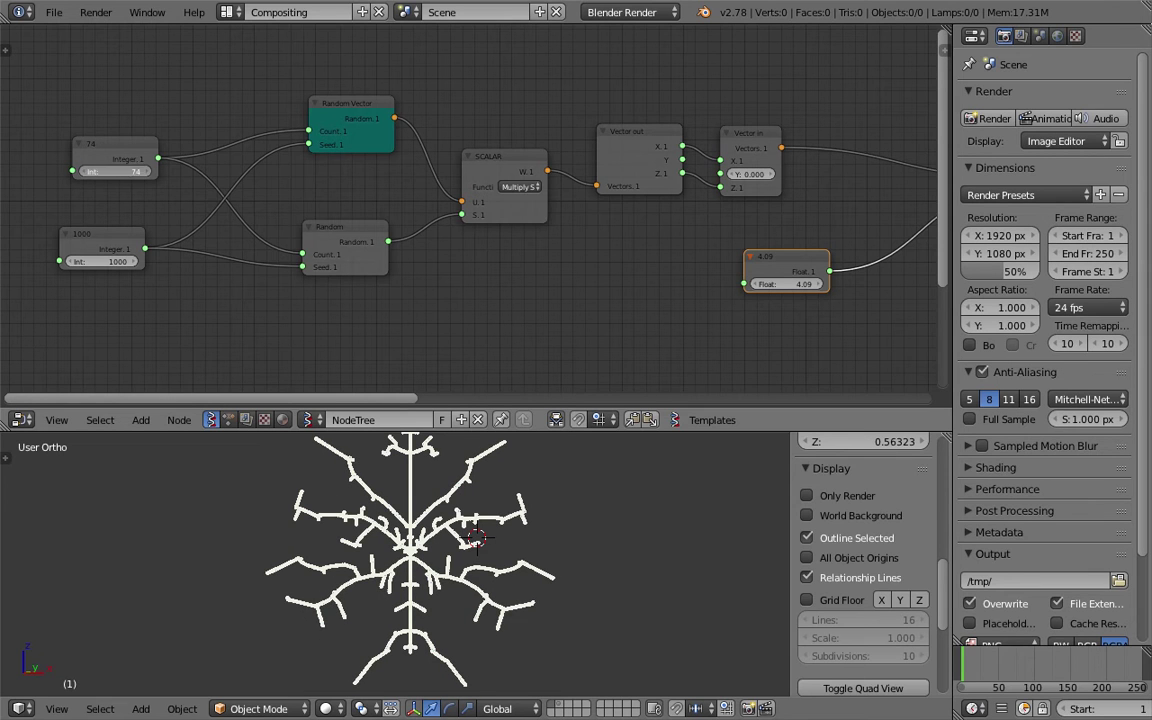
key("Return")
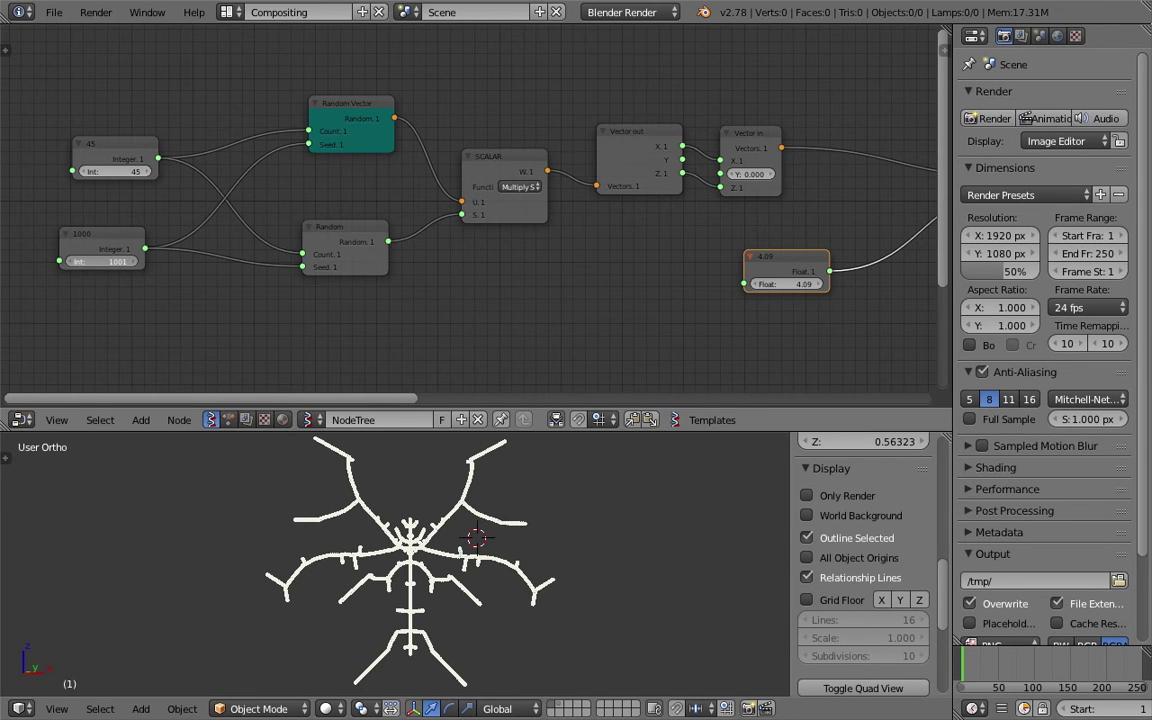
Set the seed Int node to 100
left_click_drag(121, 265, 133, 263)
left_click(114, 262)
type("100")
key("Return")
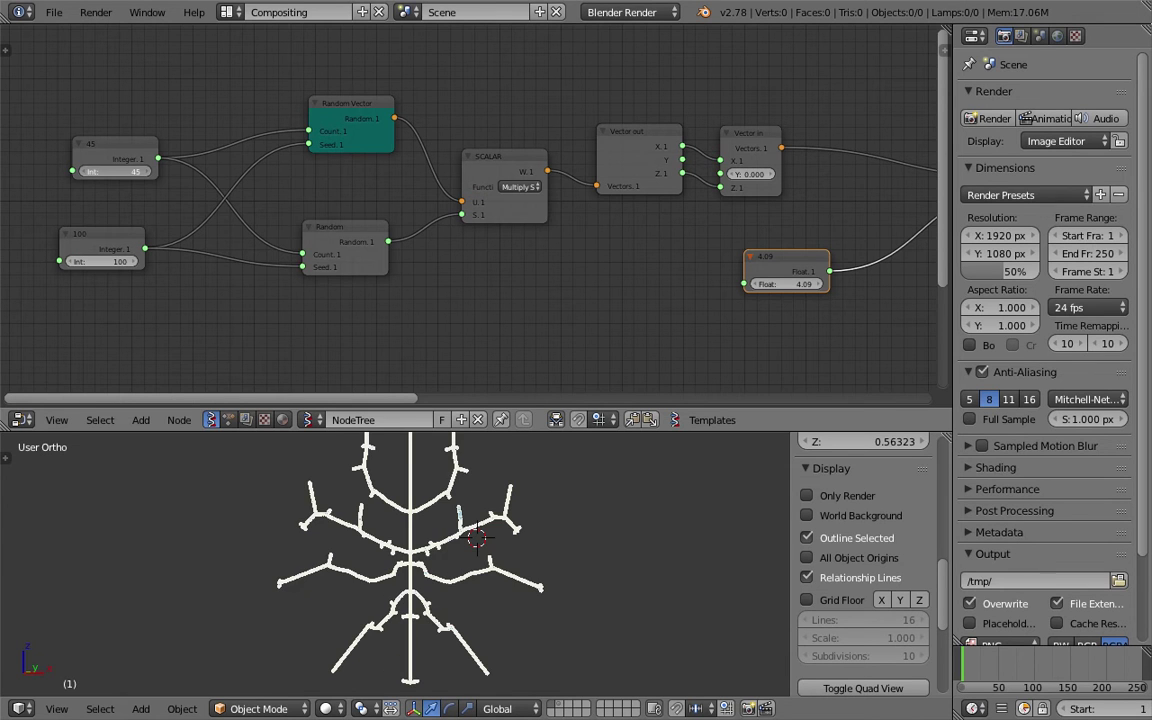
Set the count Int node to 27 and save over the current file
left_click_drag(115, 171, 83, 171)
middle_click_drag(559, 272, 303, 253)
scroll(466, 254, "down", 3)
middle_click_drag(486, 599, 420, 546)
key("ctrl+s")
left_click(498, 563)
Sketch a curled embryo inside an oval beside the creature with the Grease Pencil, adding an eye and a beak-like shape
scroll(468, 556, "down", 3)
middle_click_drag(373, 663, 337, 667)
middle_click_drag(401, 599, 447, 523)
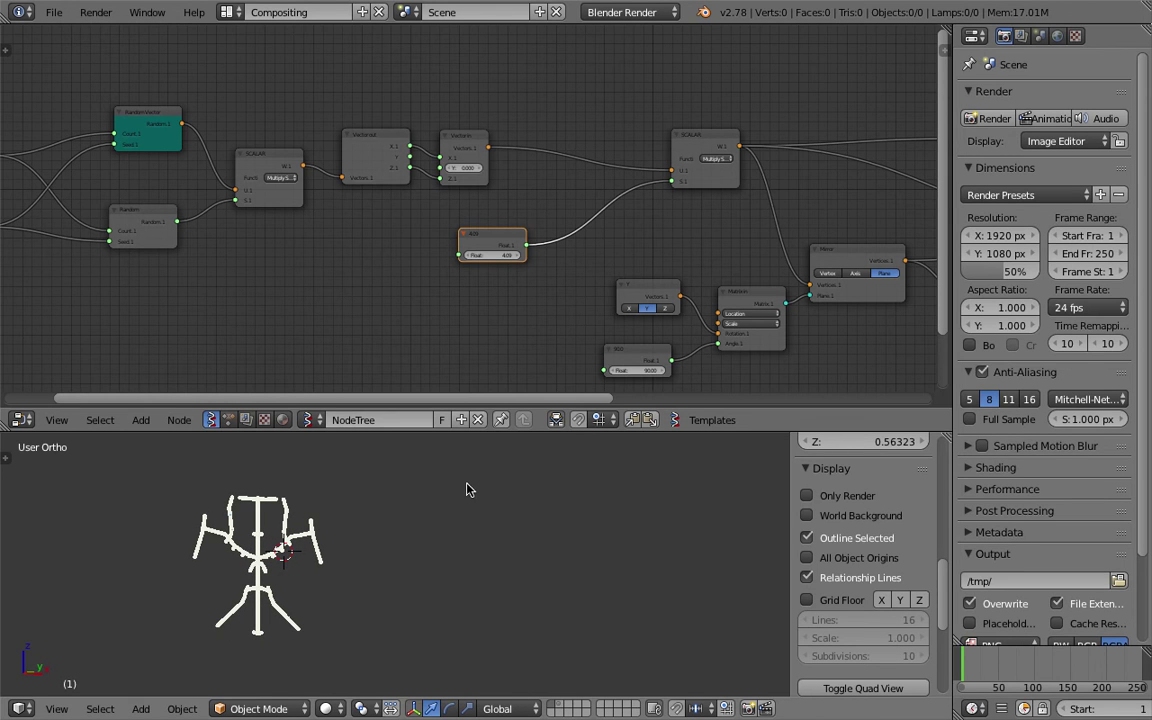
mouse_move(480, 465)
left_mouse_down()
mouse_move(458, 470)
mouse_move(476, 540)
left_mouse_up()
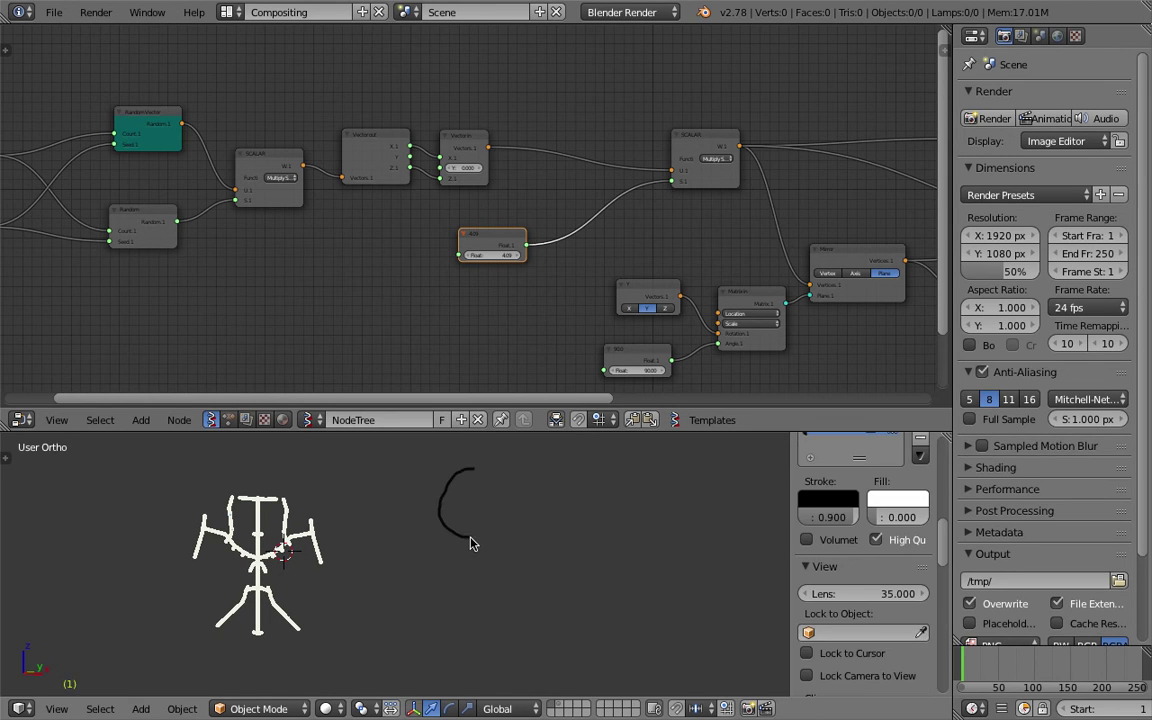
mouse_move(483, 463)
left_mouse_down()
mouse_move(503, 575)
mouse_move(483, 563)
mouse_move(493, 570)
mouse_move(478, 588)
mouse_move(441, 570)
mouse_move(492, 575)
mouse_move(514, 505)
mouse_move(476, 460)
mouse_move(466, 523)
left_mouse_up()
mouse_move(447, 456)
left_mouse_down()
mouse_move(424, 476)
mouse_move(411, 545)
mouse_move(444, 591)
mouse_move(525, 565)
mouse_move(530, 478)
mouse_move(450, 450)
left_mouse_up()
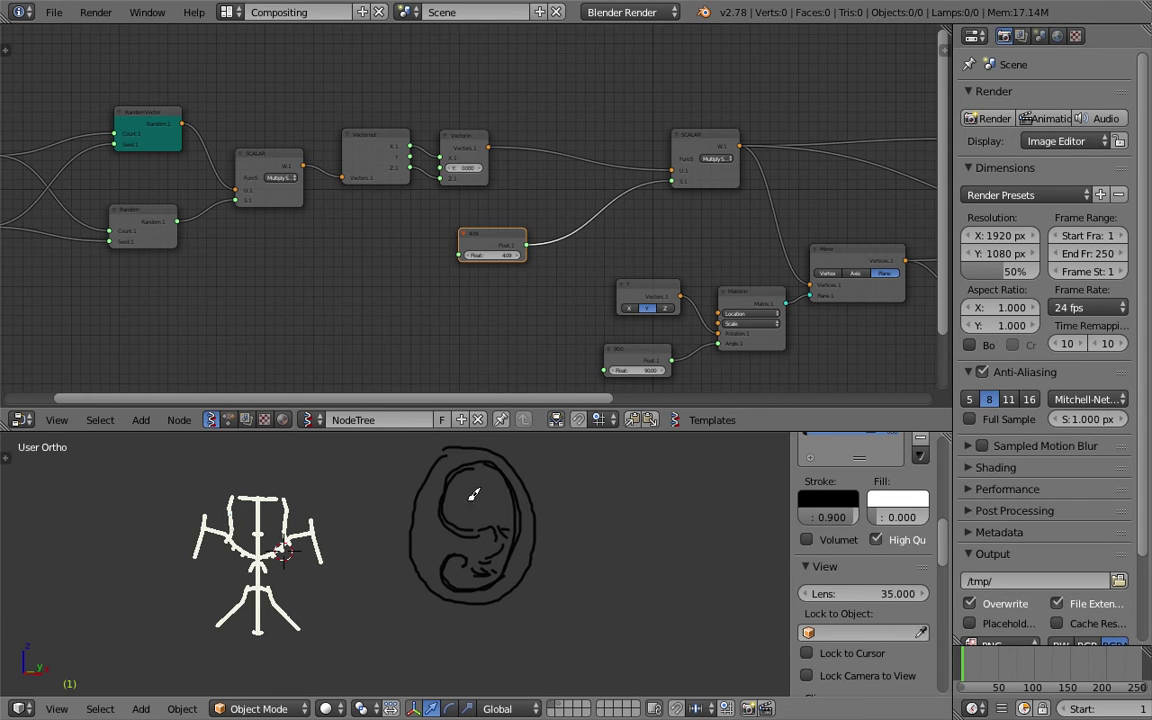
left_click(468, 503)
mouse_move(514, 535)
middle_mouse_down()
mouse_move(571, 540)
mouse_move(553, 525)
mouse_move(562, 517)
middle_mouse_up()
left_click_drag(549, 508, 586, 513)
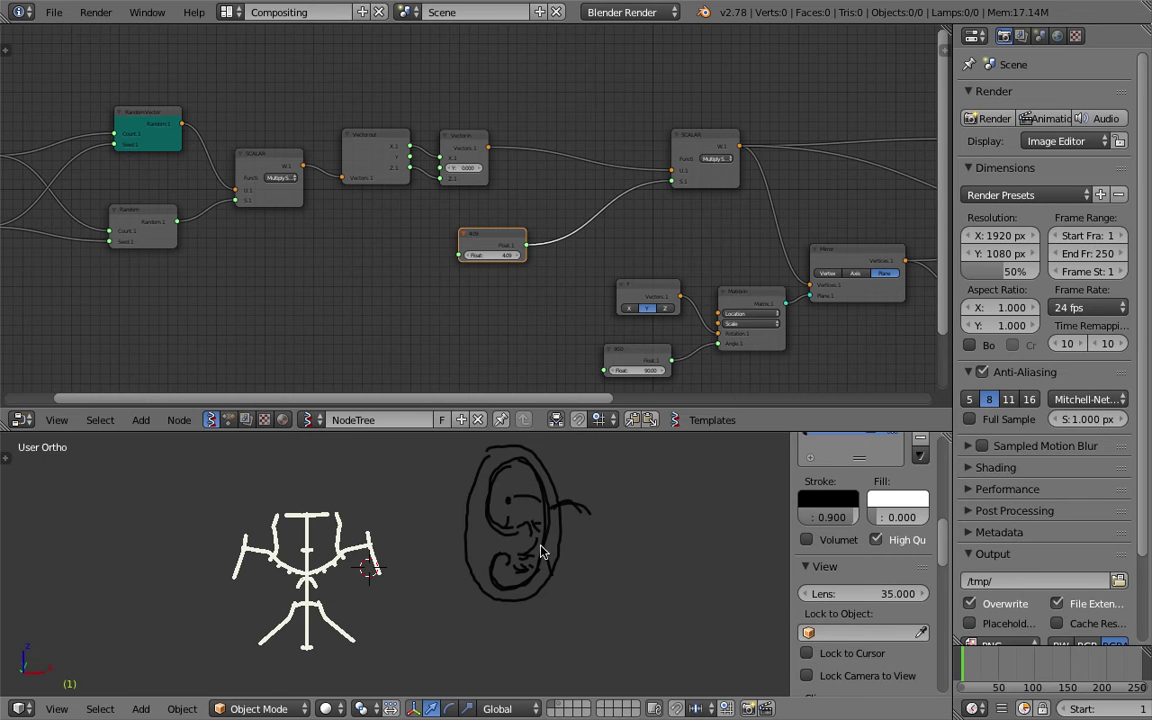
left_click_drag(563, 503, 567, 535)
mouse_move(592, 541)
middle_mouse_down()
mouse_move(556, 545)
mouse_move(544, 521)
mouse_move(516, 520)
mouse_move(555, 540)
mouse_move(533, 562)
middle_mouse_up()
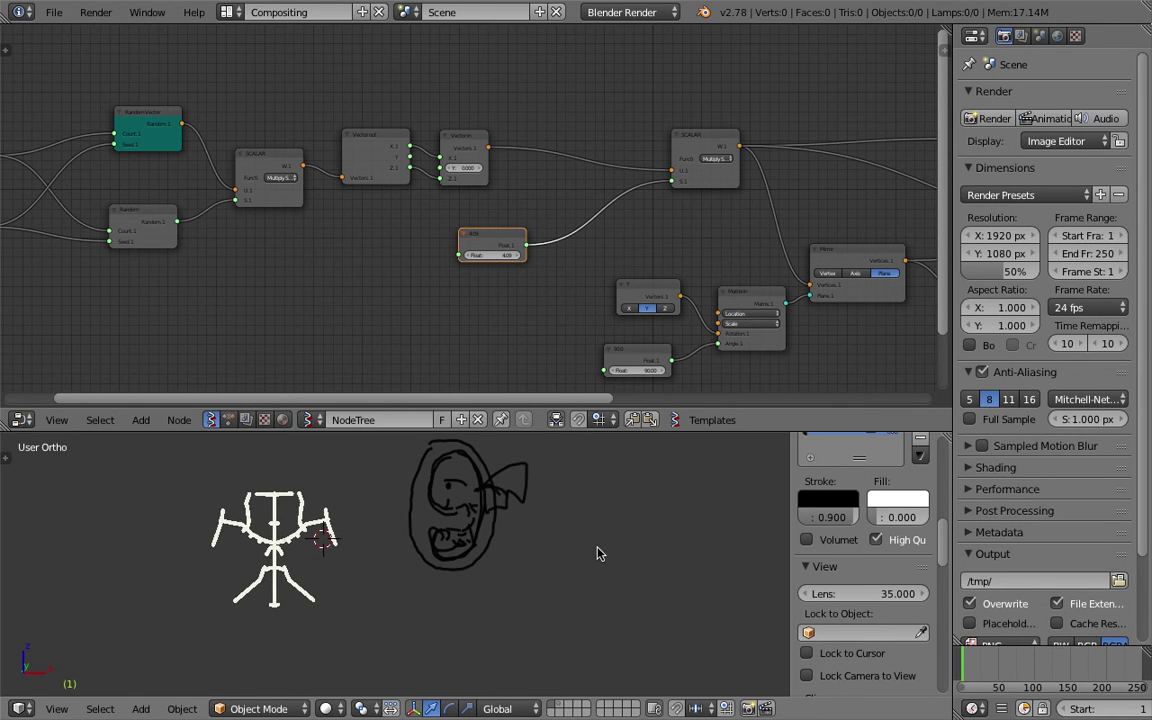
Sketch a branching stick figure with a spine, arms, legs and a small head beside the embryo using the Grease Pencil
middle_click_drag(597, 549, 465, 497)
left_click_drag(603, 486, 615, 612)
mouse_move(608, 535)
left_mouse_down()
mouse_move(577, 524)
mouse_move(645, 508)
left_mouse_up()
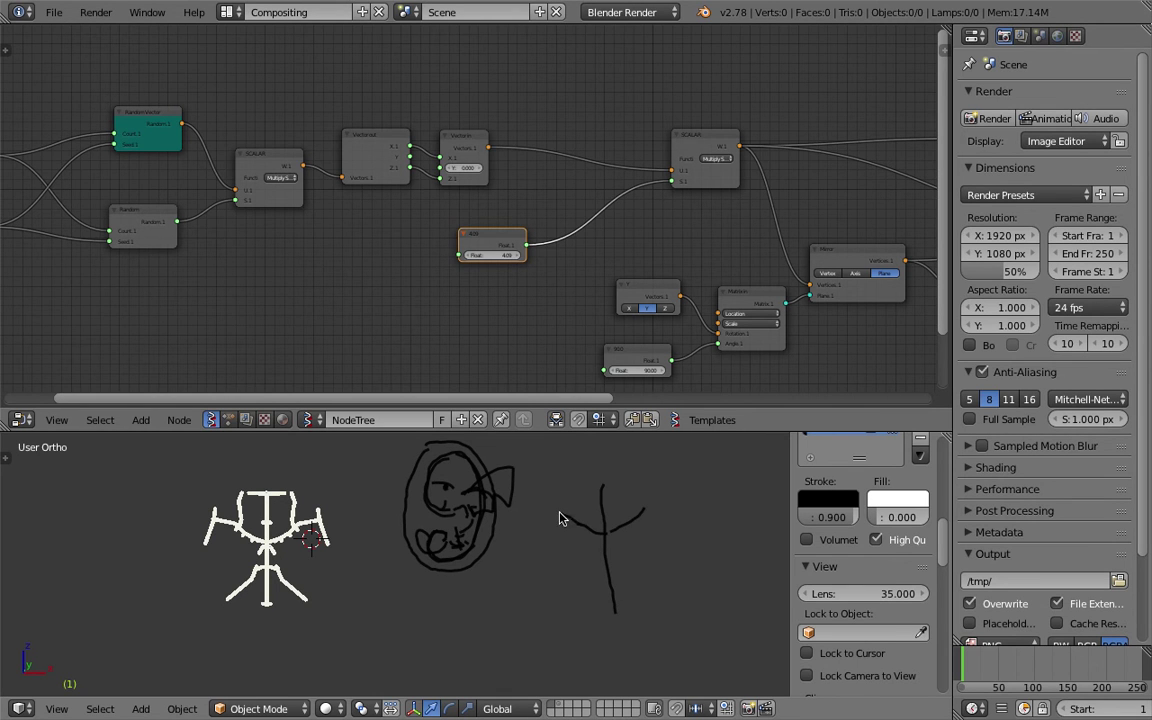
left_click_drag(577, 525, 564, 531)
mouse_move(644, 509)
left_mouse_down()
mouse_move(653, 494)
mouse_move(664, 511)
left_mouse_up()
middle_click_drag(474, 319, 370, 332)
scroll(568, 275, "down", 3)
middle_click_drag(568, 275, 352, 261)
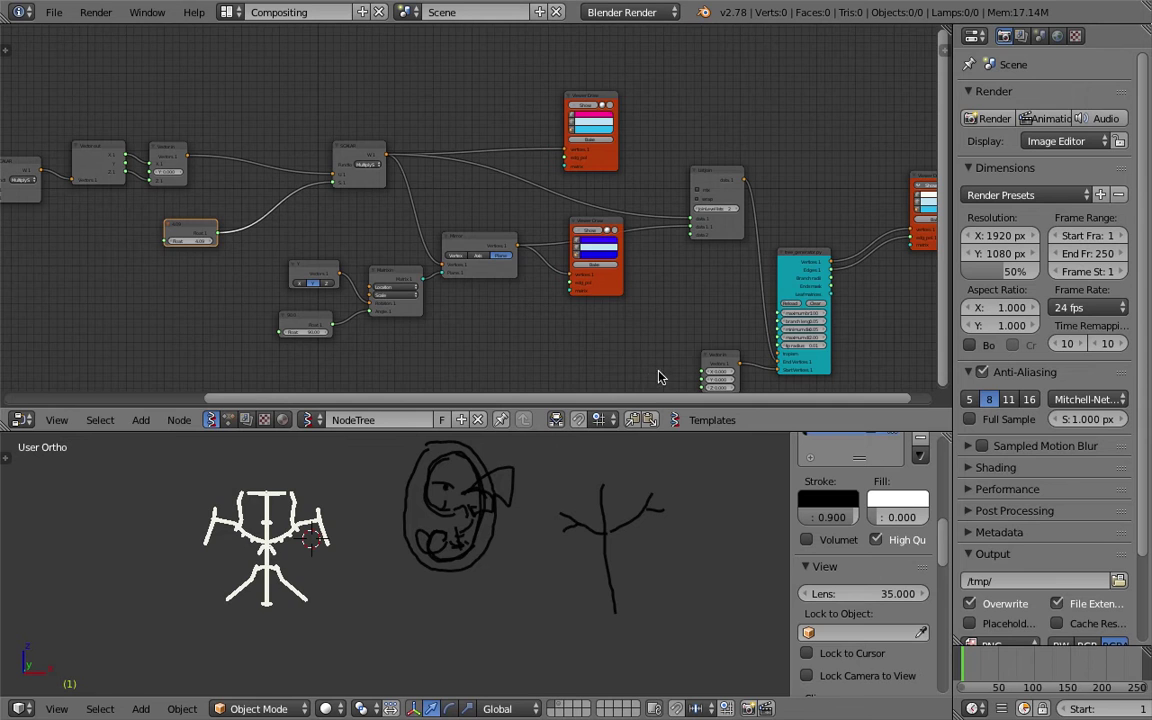
middle_click_drag(661, 378, 536, 363)
scroll(604, 549, "up", 1)
left_click_drag(650, 578, 615, 632)
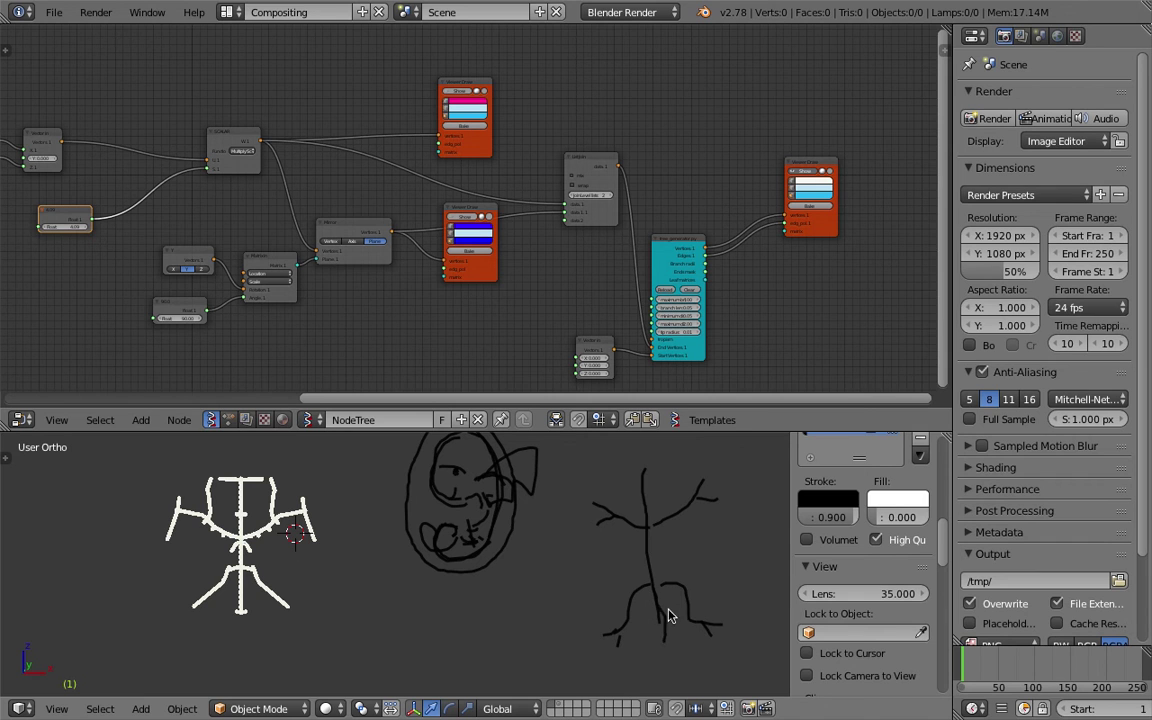
mouse_move(648, 462)
left_mouse_down()
mouse_move(661, 456)
mouse_move(650, 452)
left_mouse_up()
Remove the drawing colour from the GP_Palette Grease Pencil palette and hide the 3D view's properties region
mouse_move(665, 555)
middle_mouse_down()
mouse_move(527, 545)
mouse_move(476, 520)
mouse_move(505, 525)
middle_mouse_up()
scroll(865, 477, "up", 5)
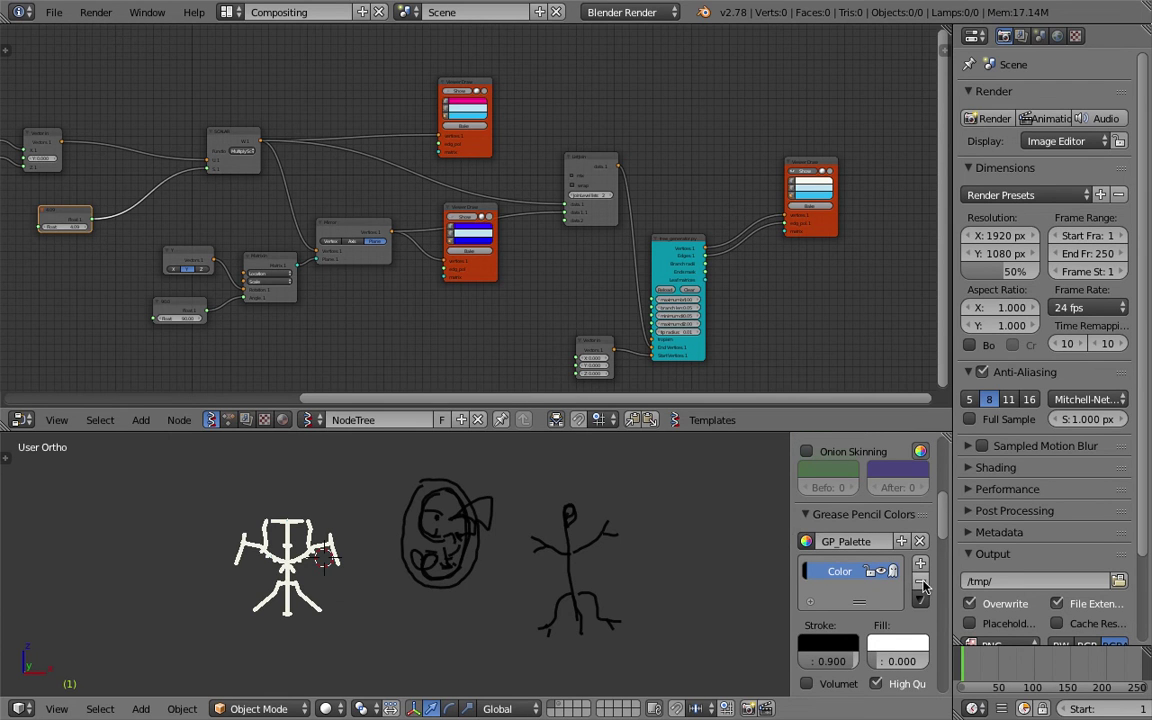
left_click(921, 583)
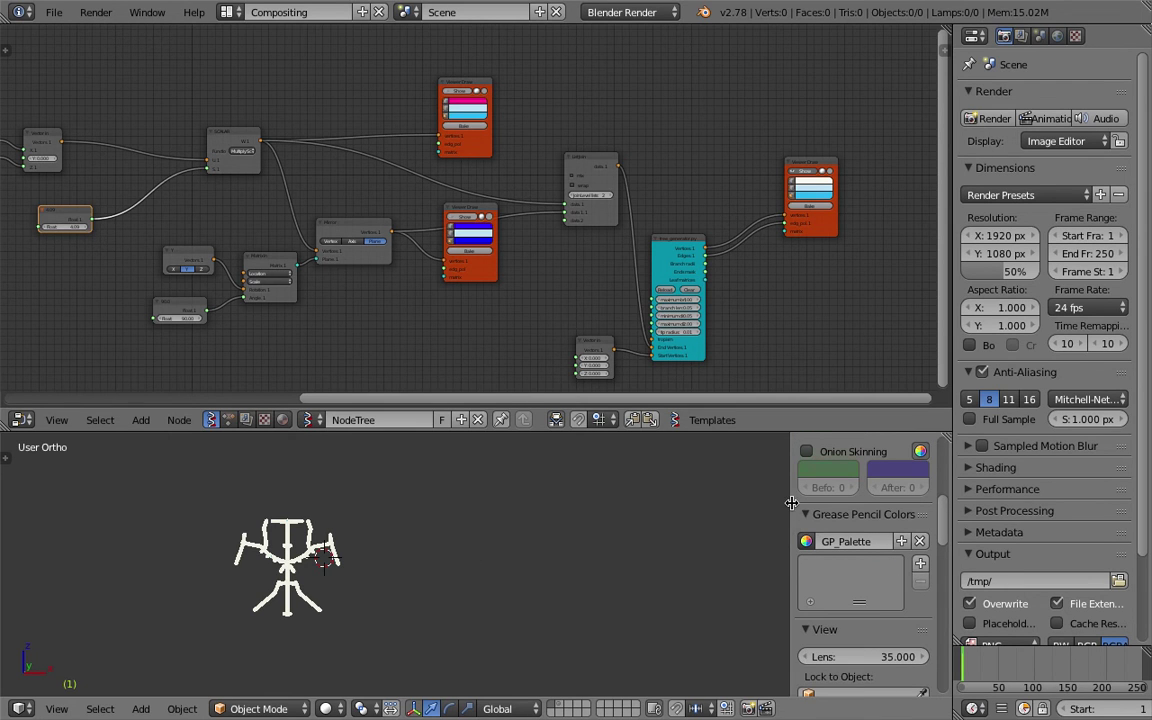
key("n")
mouse_move(717, 530)
middle_mouse_down()
mouse_move(442, 537)
mouse_move(527, 537)
mouse_move(558, 550)
middle_mouse_up()
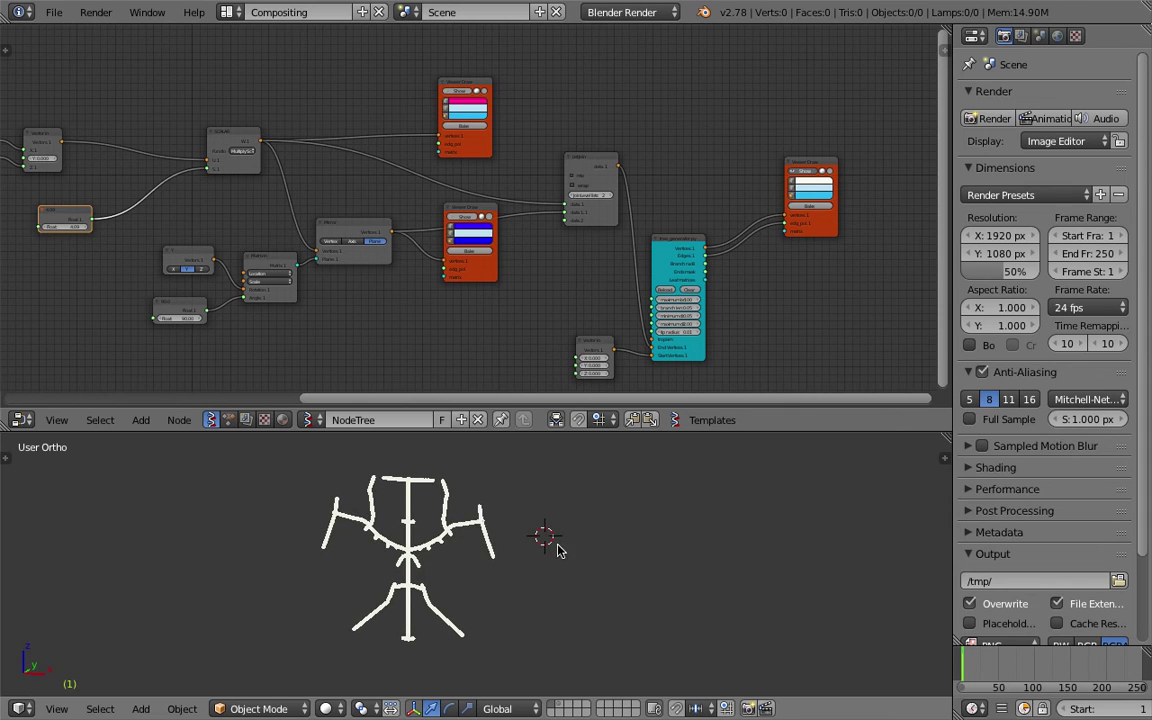
Save over the current Blender file
key("ctrl+s")
left_click(588, 535)
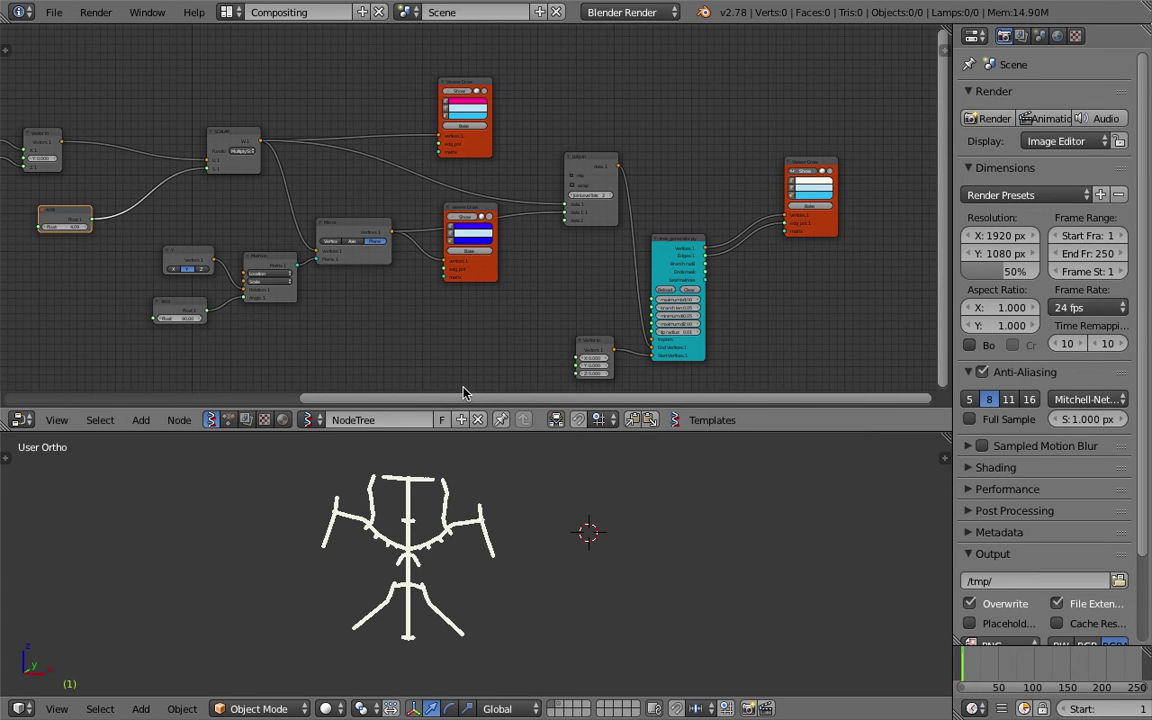
middle_click_drag(509, 535, 550, 550)
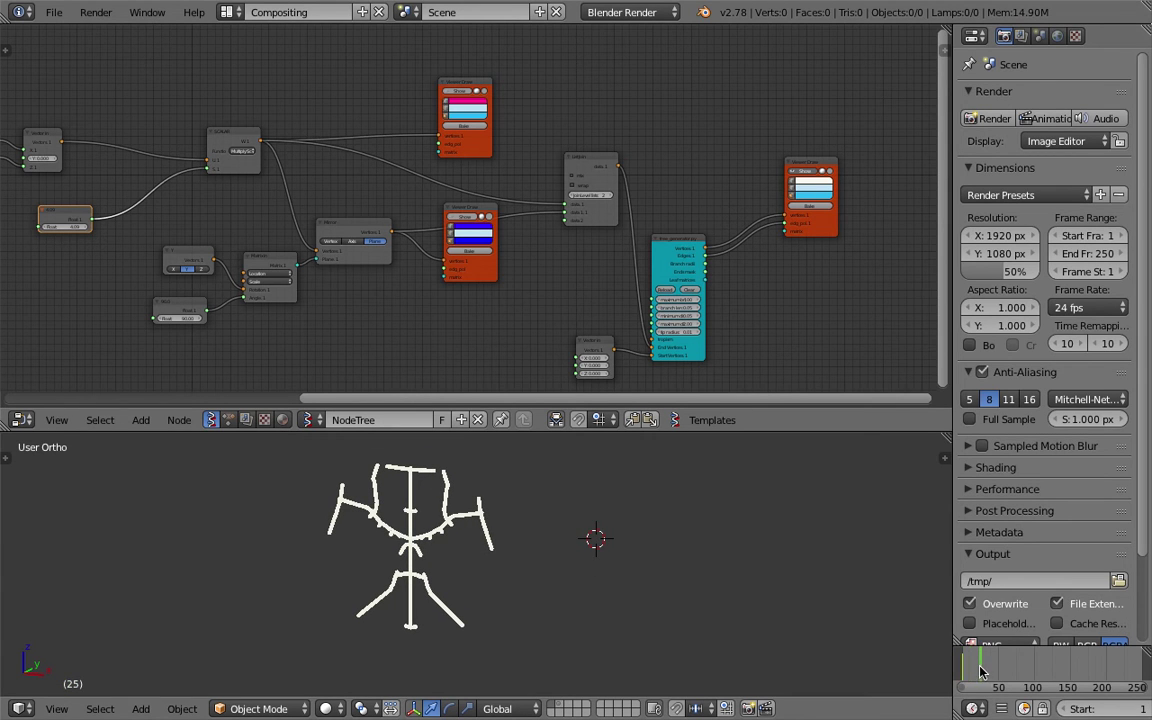
Move the count and seed Int nodes further apart in the node tree
middle_click_drag(212, 270, 610, 279)
middle_click_drag(337, 270, 530, 279)
scroll(363, 242, "up", 3)
middle_click_drag(354, 226, 453, 265)
scroll(455, 258, "up", 3)
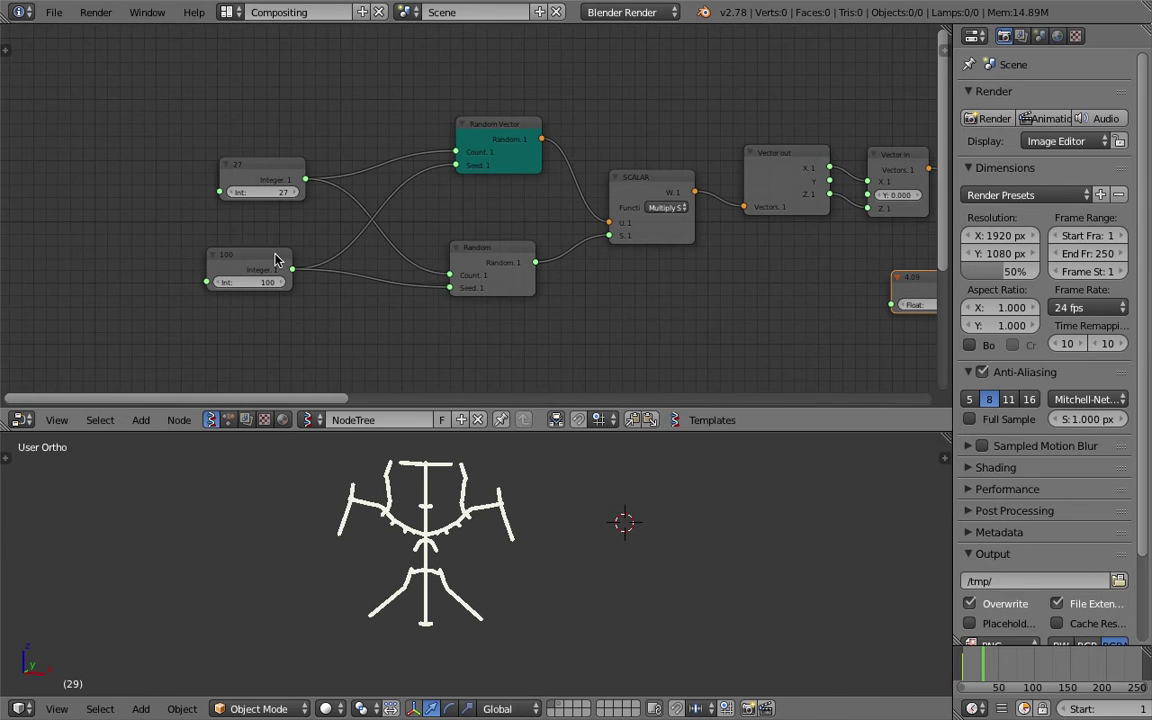
left_click_drag(277, 263, 301, 284)
left_click_drag(265, 196, 245, 177)
scroll(235, 180, "up", 2)
Set the seed Int node to 355 and save over the current file
mouse_move(470, 470)
middle_mouse_down()
mouse_move(501, 553)
mouse_move(473, 488)
middle_mouse_up()
middle_click_drag(491, 541, 484, 539)
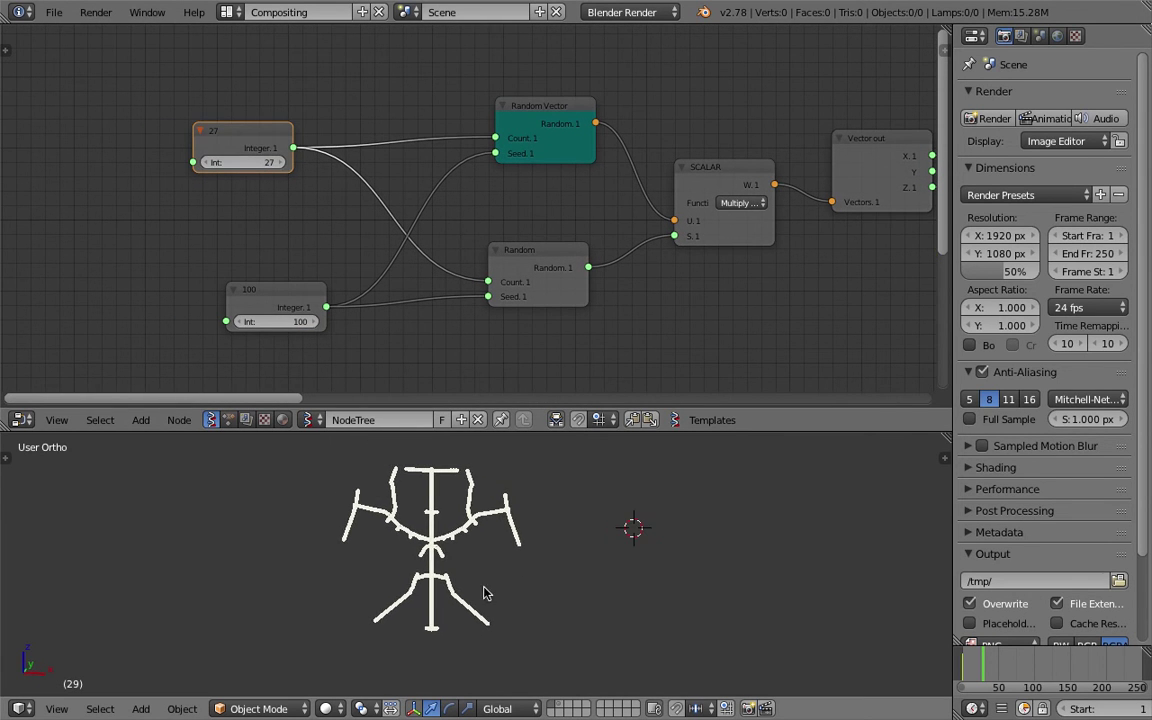
left_click_drag(294, 321, 398, 333)
key("ctrl+s")
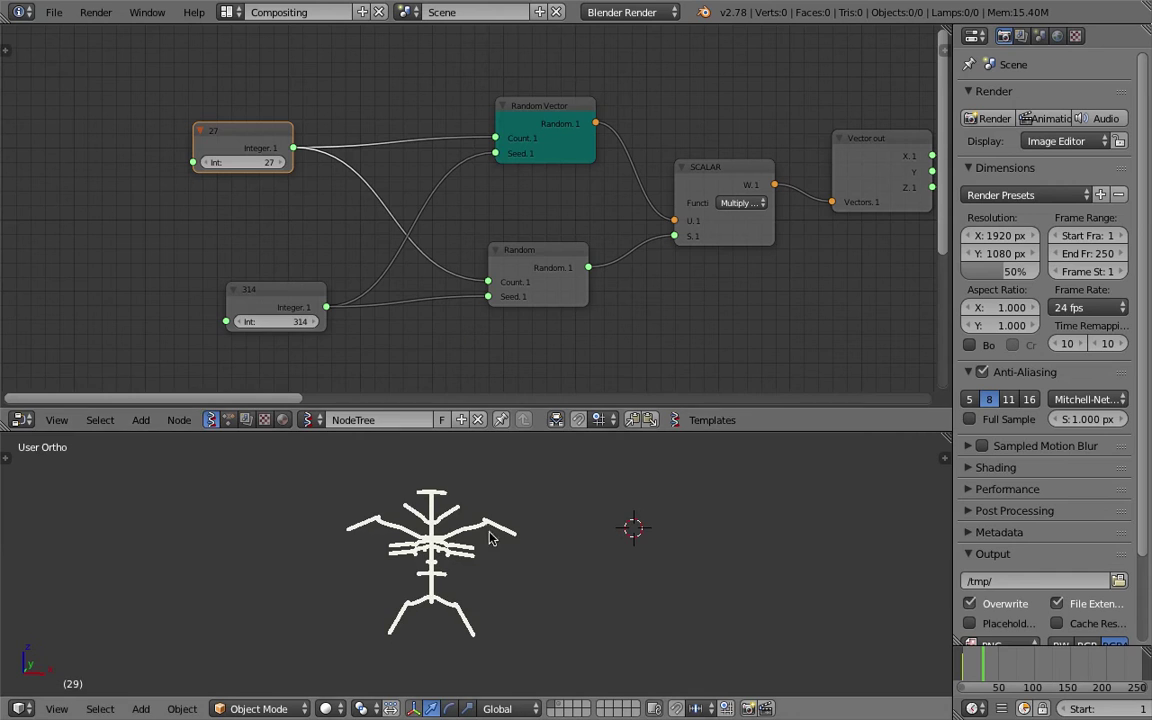
left_click(398, 330)
left_click_drag(398, 321, 420, 321)
key("ctrl+s")
left_click(496, 558)
Save the file as a new incremented version named creature_generator_mirror_004.blend
left_click(54, 13)
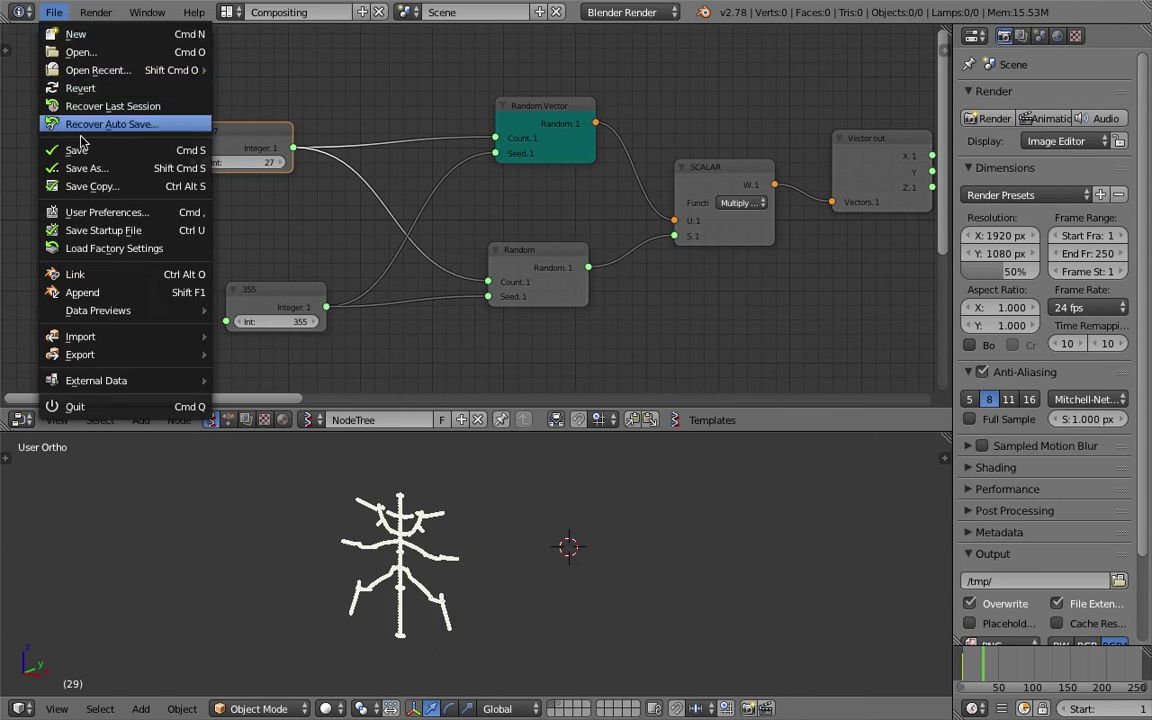
left_click(54, 13)
left_click(90, 167)
left_click(1020, 80)
left_click(1057, 61)
Link the Vector out node's Y output to the Vector in node's Y input and scrub the timeline to frame 82
middle_click_drag(896, 232, 480, 258)
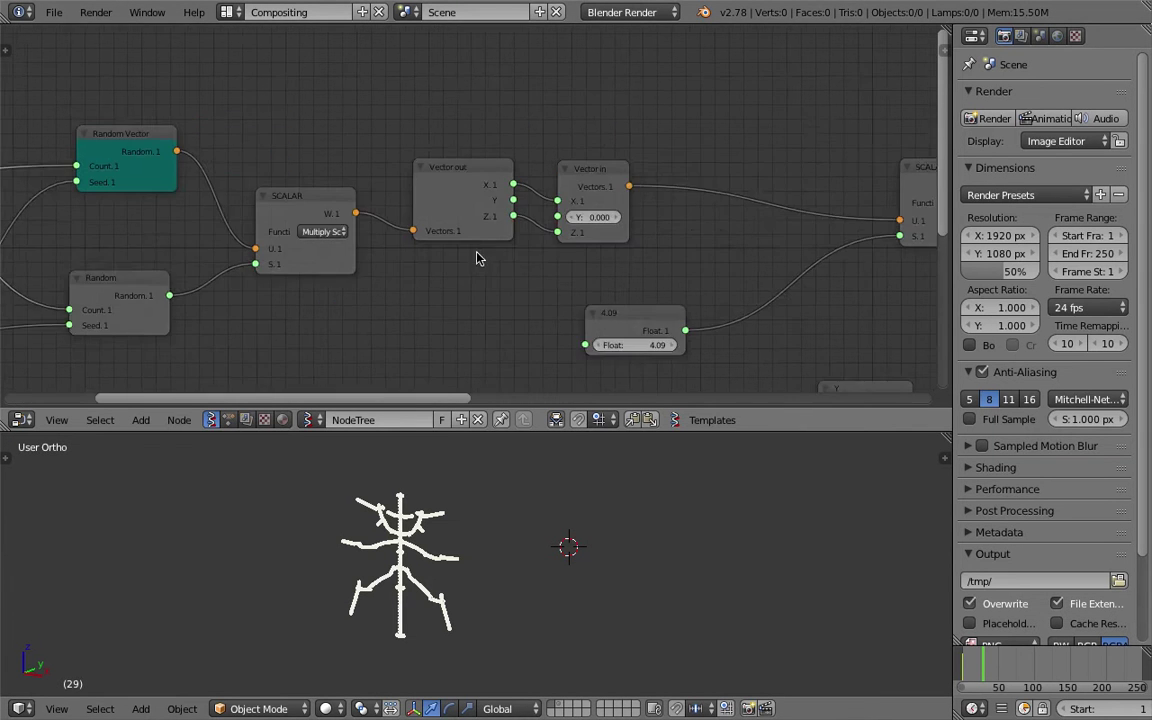
scroll(476, 258, "up", 2)
left_click(508, 195)
middle_click_drag(481, 597, 640, 540)
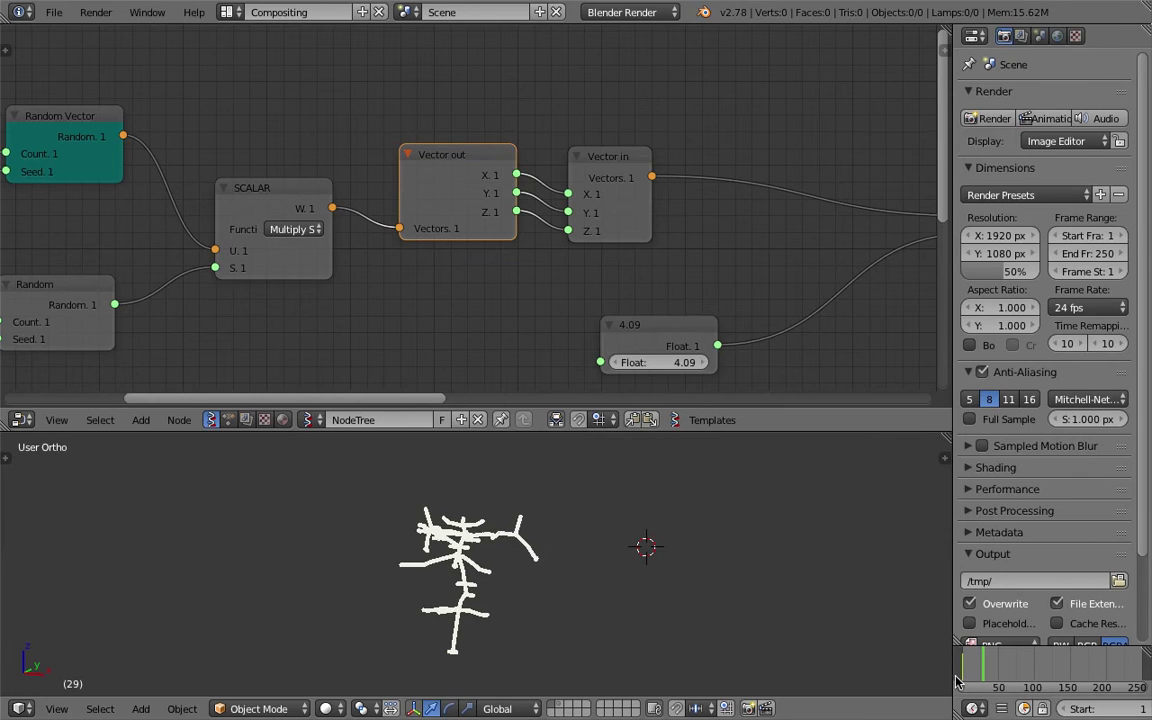
left_click_drag(999, 669, 1021, 667)
Add a Frame info node and link its Current Frame output to the seed Int node's input
middle_click_drag(415, 203, 946, 138)
middle_click_drag(332, 254, 172, 249)
key("shift+a")
left_click(172, 249)
type("frame")
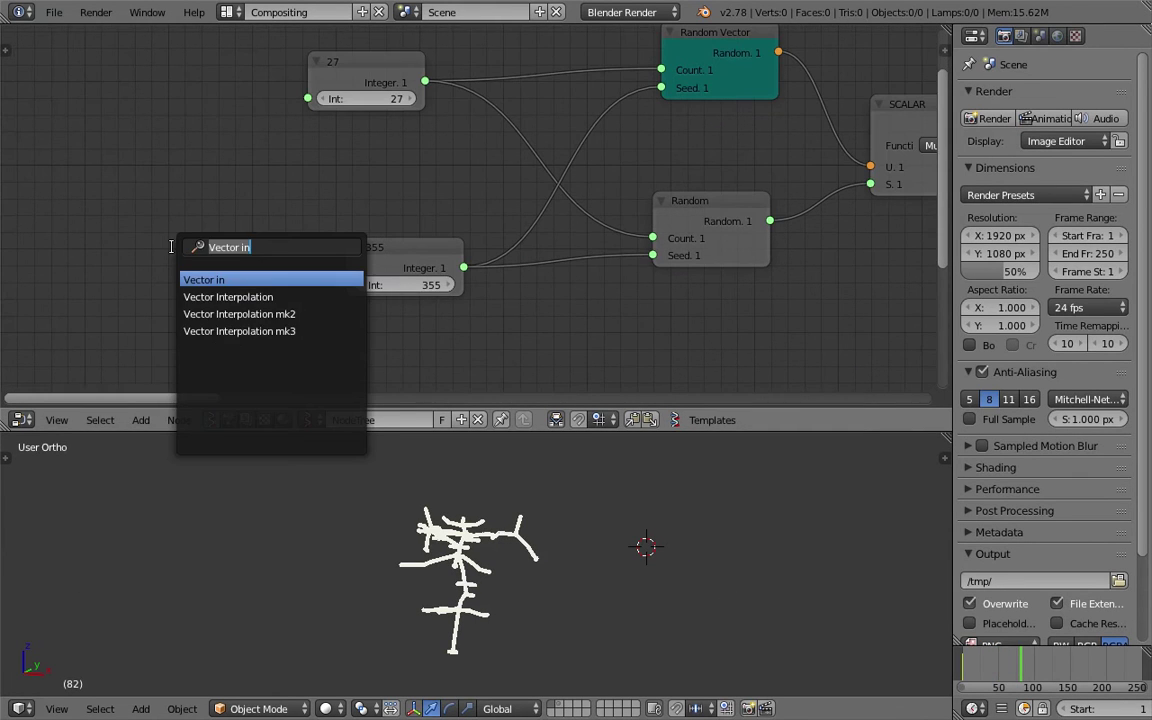
key("Down")
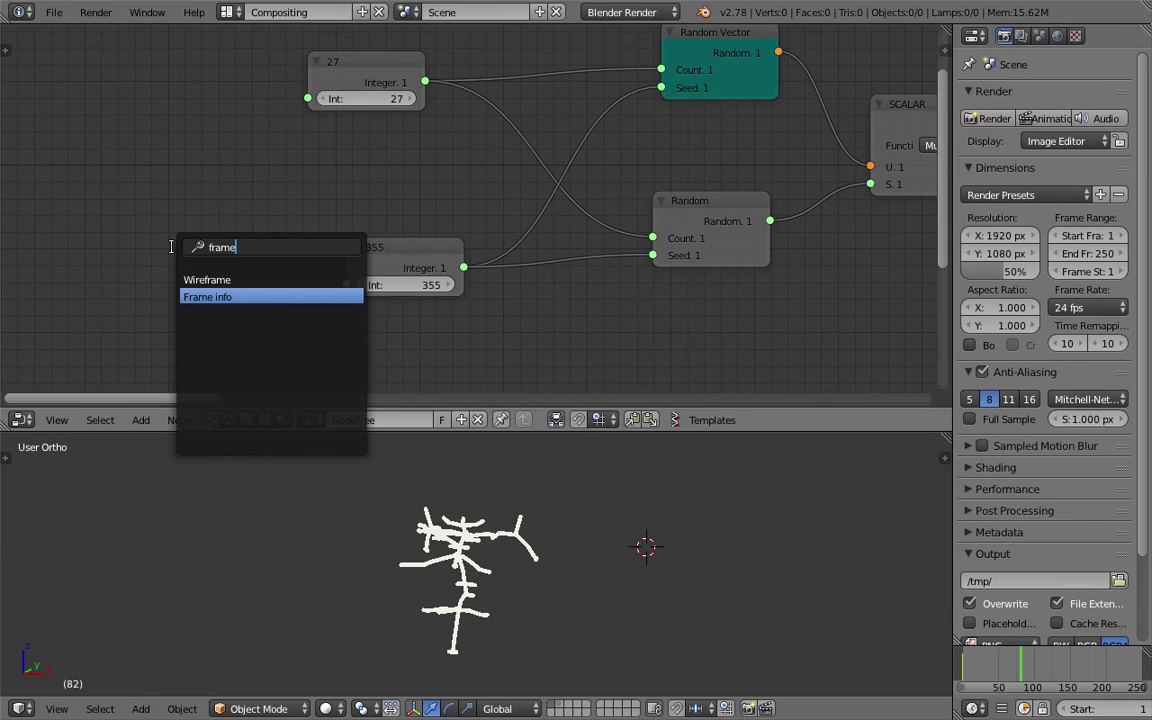
key("Return")
left_click(166, 257)
left_click_drag(284, 276, 346, 285)
Save the frame-driven setup over creature_generator_mirror_004.blend
middle_click_drag(643, 617, 680, 585)
scroll(687, 553, "up", 2)
key("ctrl+s")
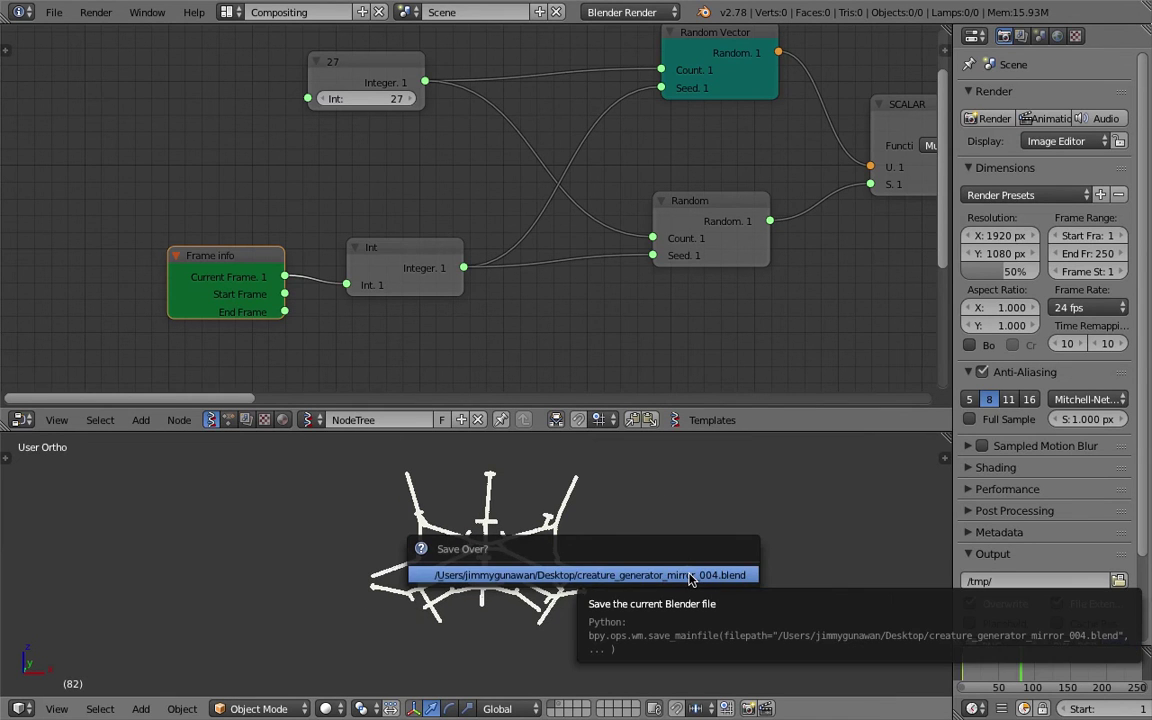
left_click(689, 575)
Maximise the 3D view around the creature and save the file again
key("ctrl+Up")
scroll(710, 507, "up", 7)
scroll(701, 435, "down", 2)
mouse_move(701, 435)
middle_mouse_down()
mouse_move(761, 427)
mouse_move(726, 426)
mouse_move(692, 445)
middle_mouse_up()
scroll(692, 445, "down", 1)
key("ctrl+s")
left_click(791, 358)
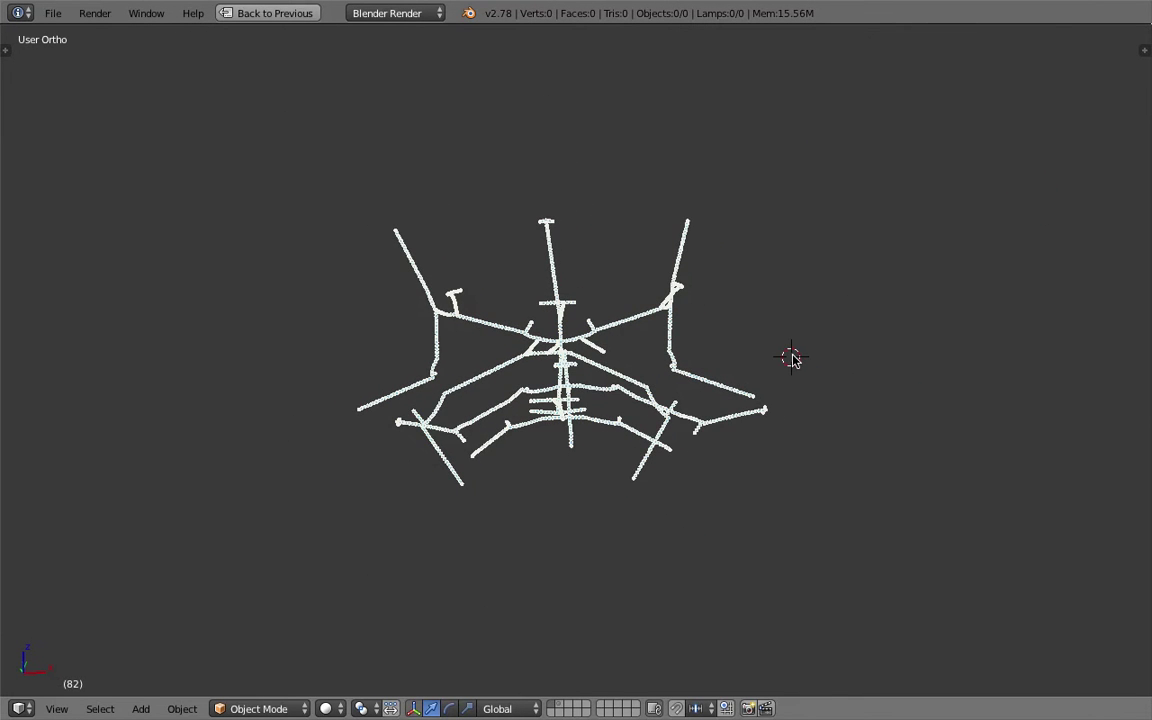
Step forward one frame at a time to frame 91 and examine the creature generated on each frame
key("Right")
key("Right")
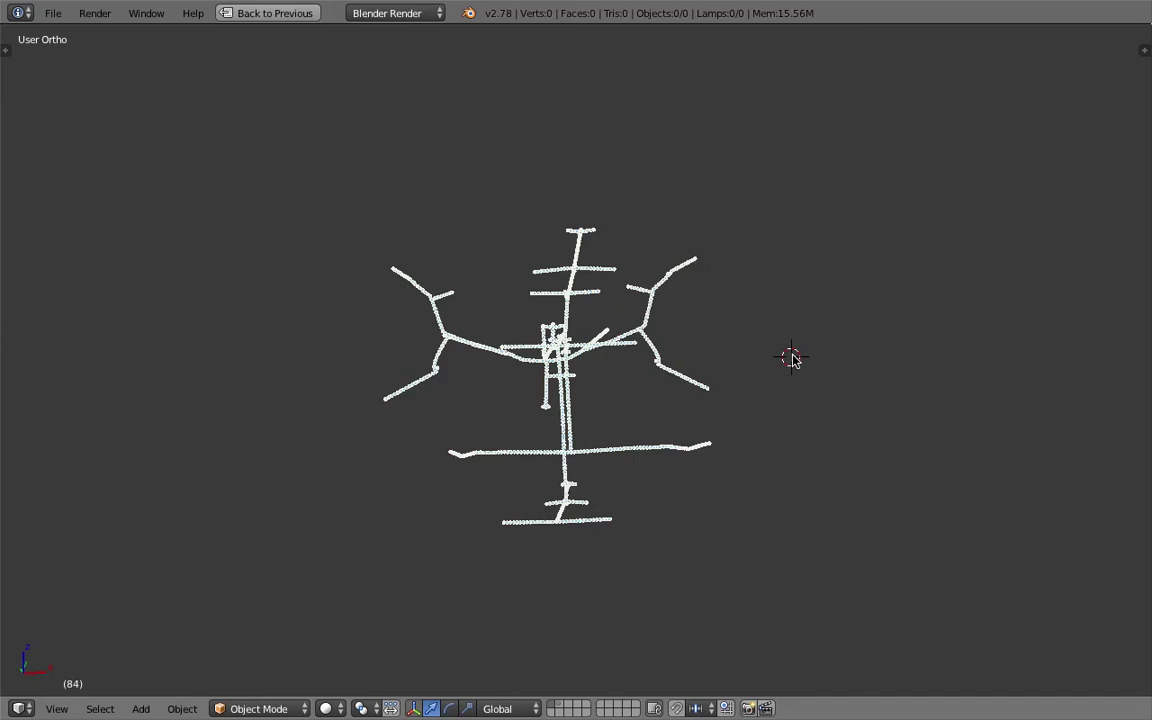
key("Right")
key("Right")
middle_click_drag(467, 312, 823, 291)
left_click(866, 300)
key("Right")
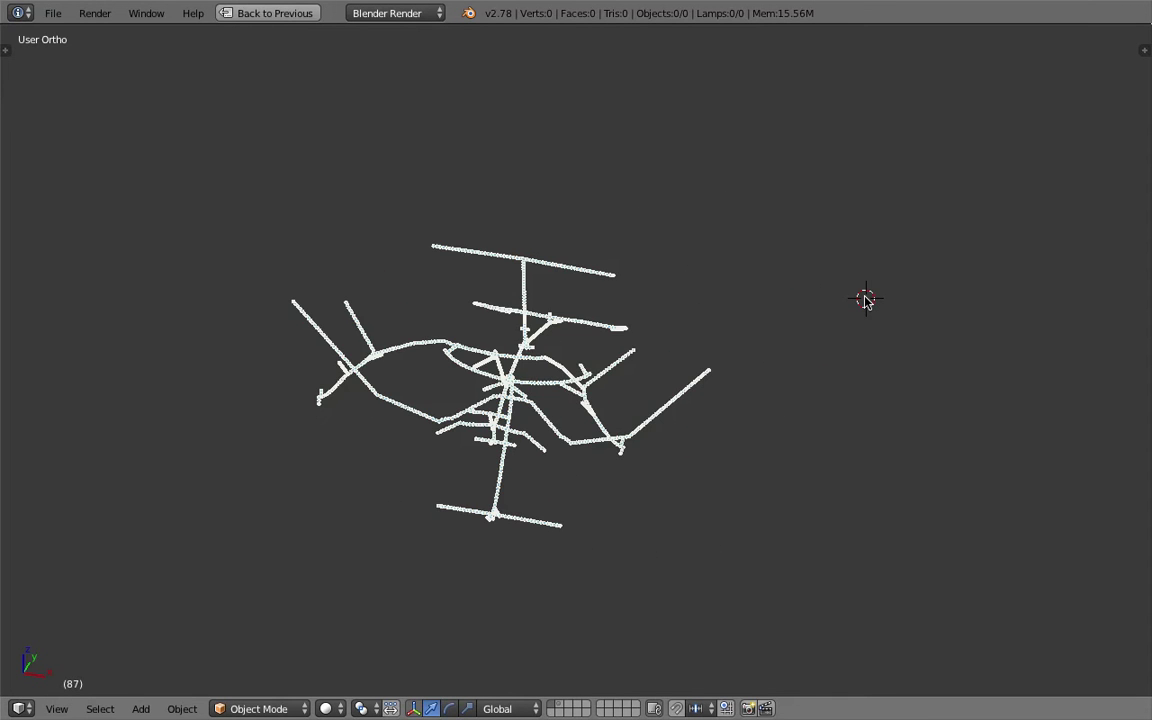
key("Right")
key("Right")
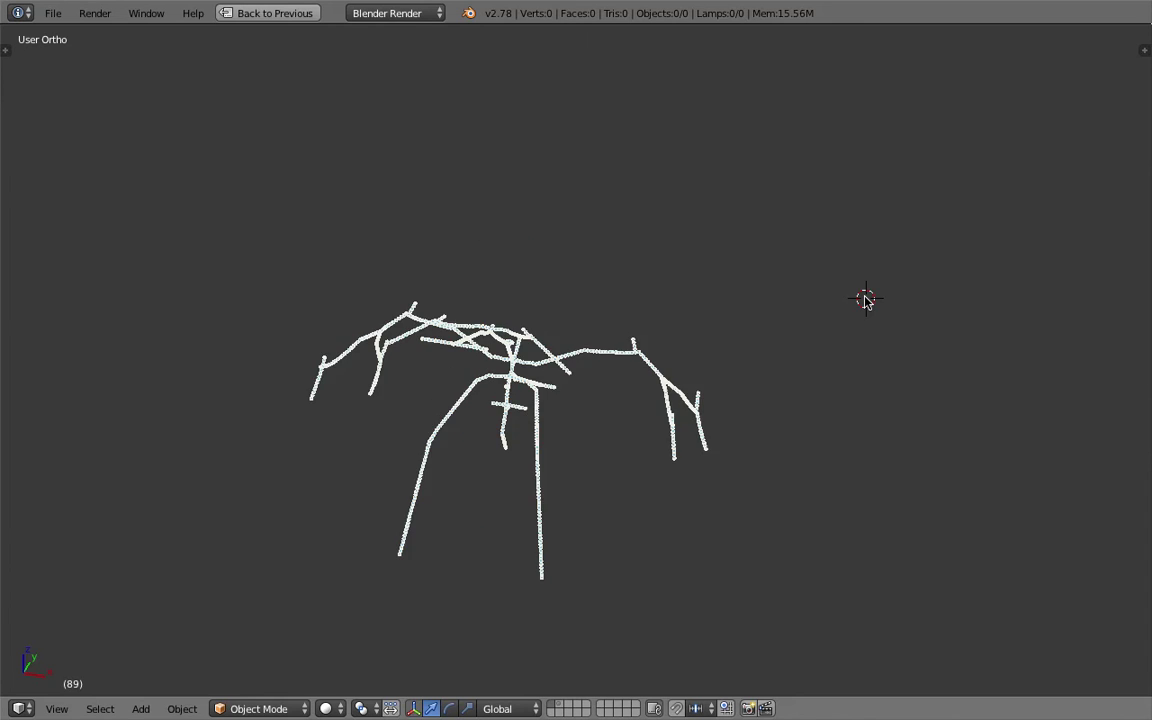
key("Right")
key("Right")
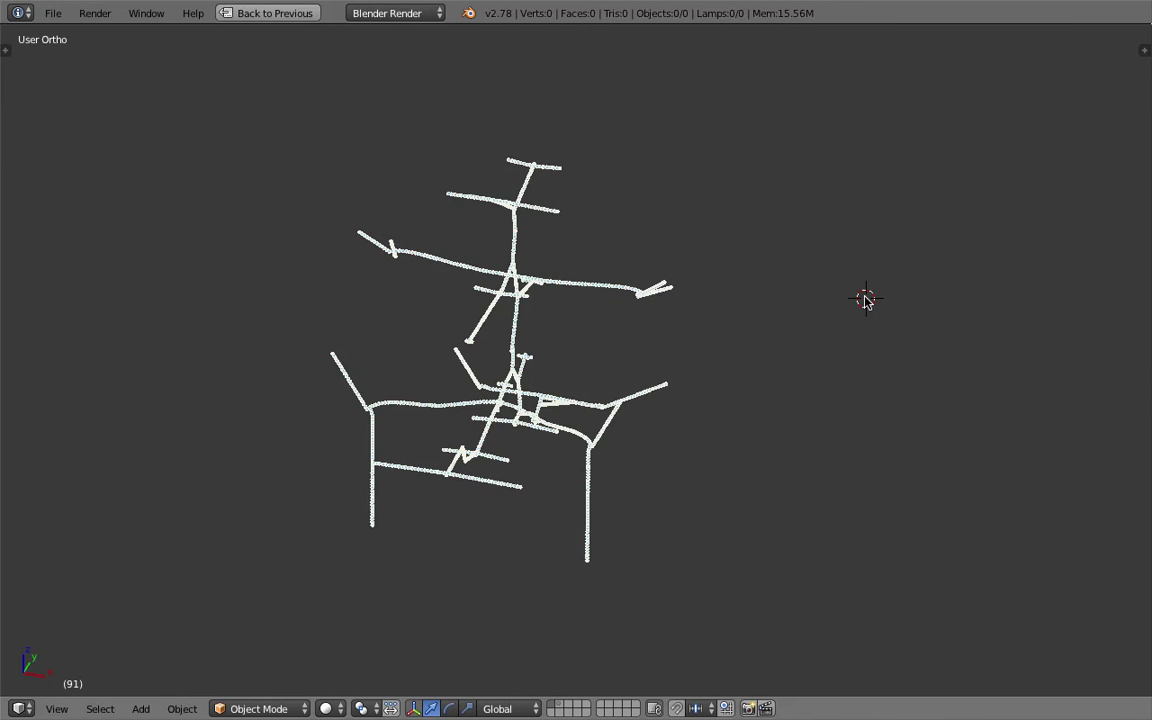
Advance to frame 93, view that creature from another angle, and restore the split layout with the node tree
key("Right")
key("Right")
middle_click_drag(866, 299, 688, 326)
left_click(292, 15)
Add a Skin Mesher node to the right of the tree generator node
middle_click_drag(650, 245, 435, 285)
middle_click_drag(646, 298, 385, 300)
middle_click_drag(863, 271, 325, 263)
scroll(330, 263, "down", 2)
mouse_move(815, 280)
middle_mouse_down()
mouse_move(527, 231)
mouse_move(198, 228)
middle_mouse_up()
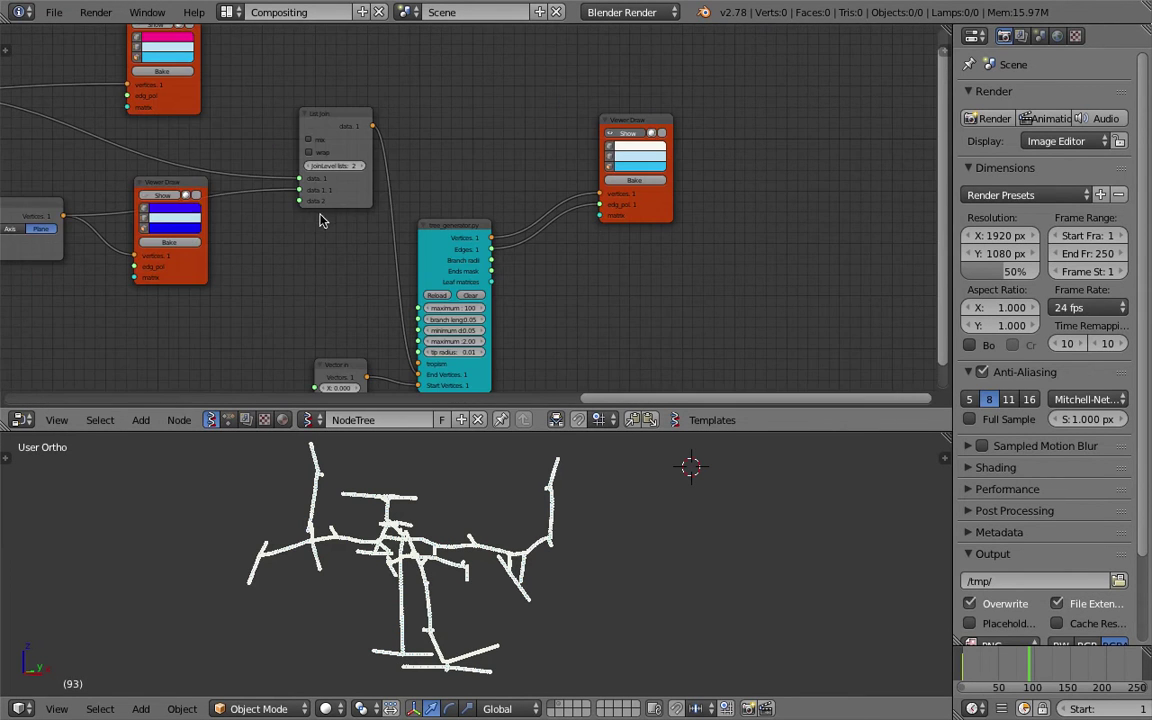
middle_click_drag(643, 301, 541, 240)
key("alt+space")
type("skin")
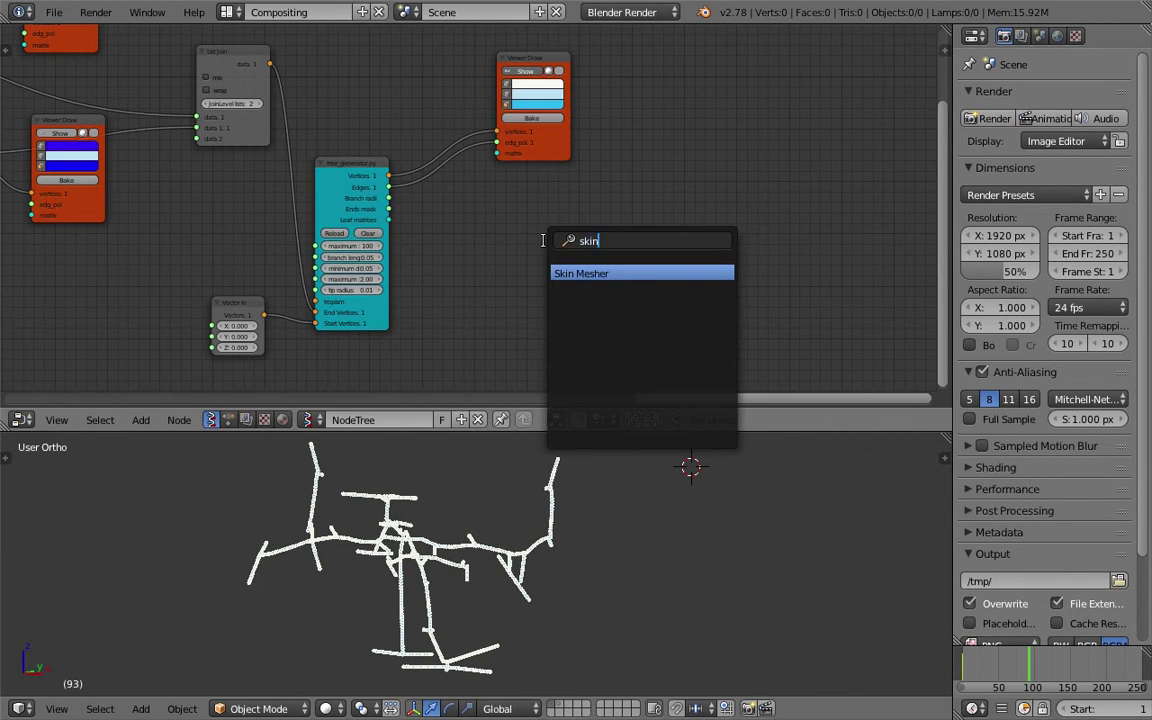
key("Return")
left_click(538, 208)
key("ctrl+s")
Move the final Viewer Draw node farther from the tree generator and place the Skin Mesher node below it
left_click(524, 209)
scroll(604, 276, "up", 2)
left_click_drag(610, 214, 655, 206)
left_click_drag(567, 149, 707, 150)
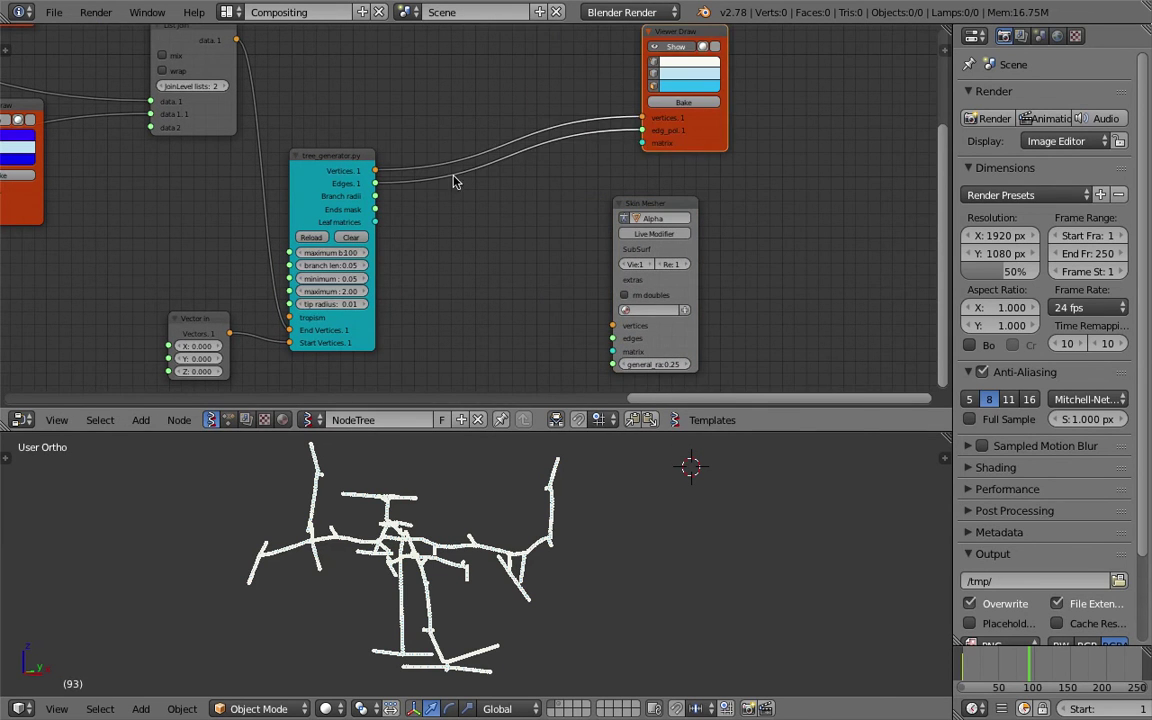
left_click_drag(379, 171, 560, 298)
middle_click_drag(463, 280, 465, 271)
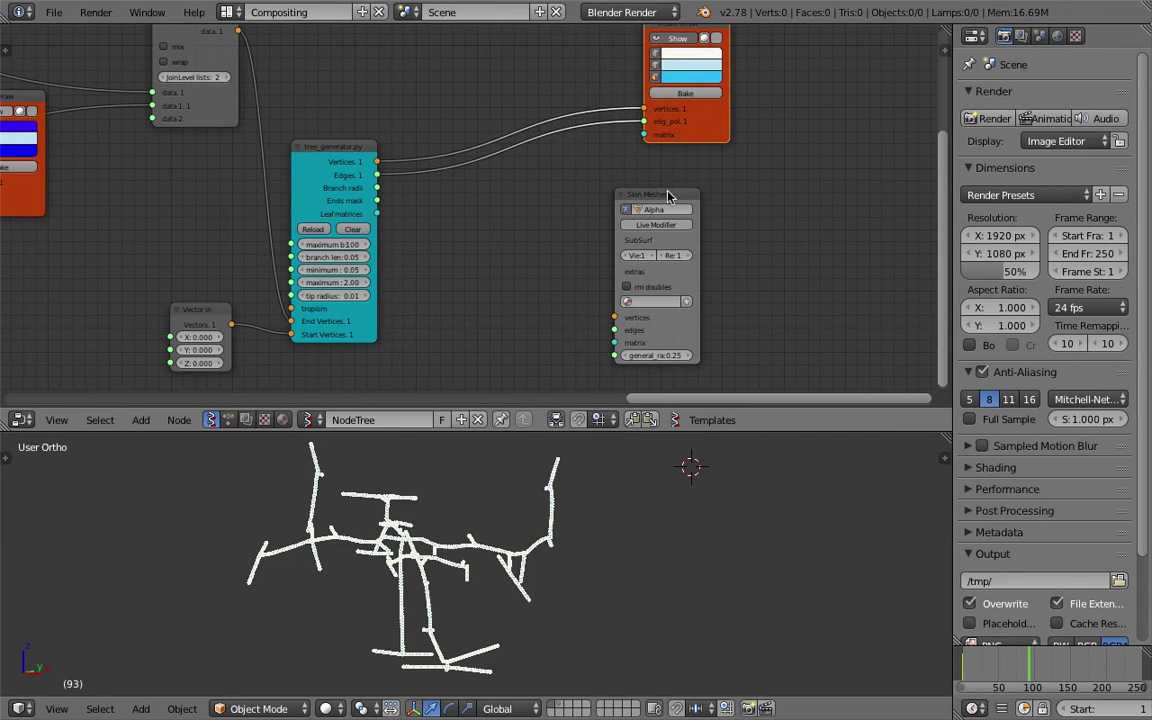
left_click_drag(668, 196, 693, 192)
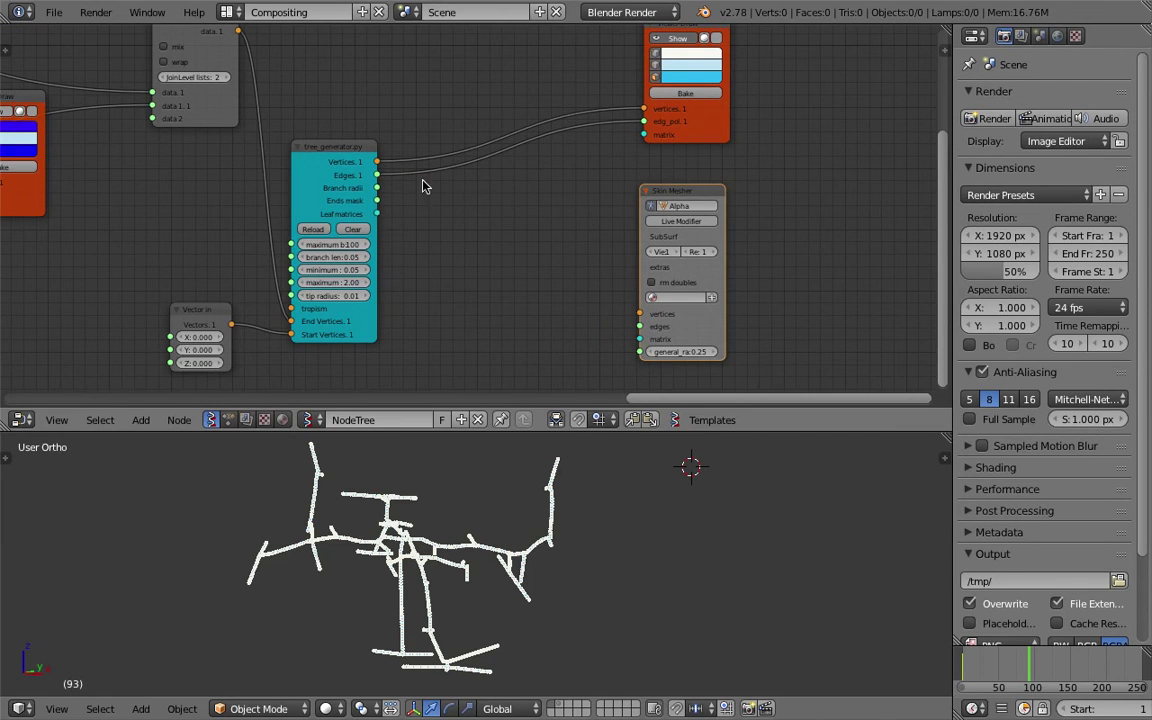
Link the tree generator's Vertices, Edges and Branch radii outputs to the Skin Mesher's vertices, edges and general_radius inputs
left_click_drag(380, 168, 546, 265)
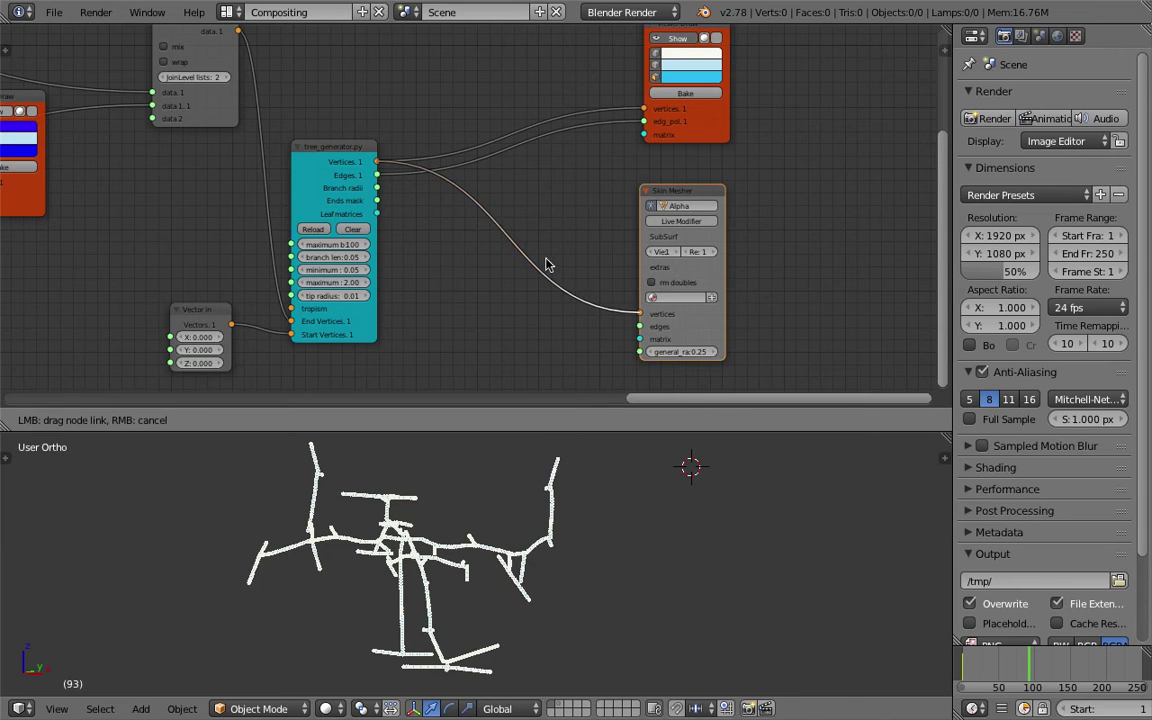
left_click_drag(377, 175, 640, 326)
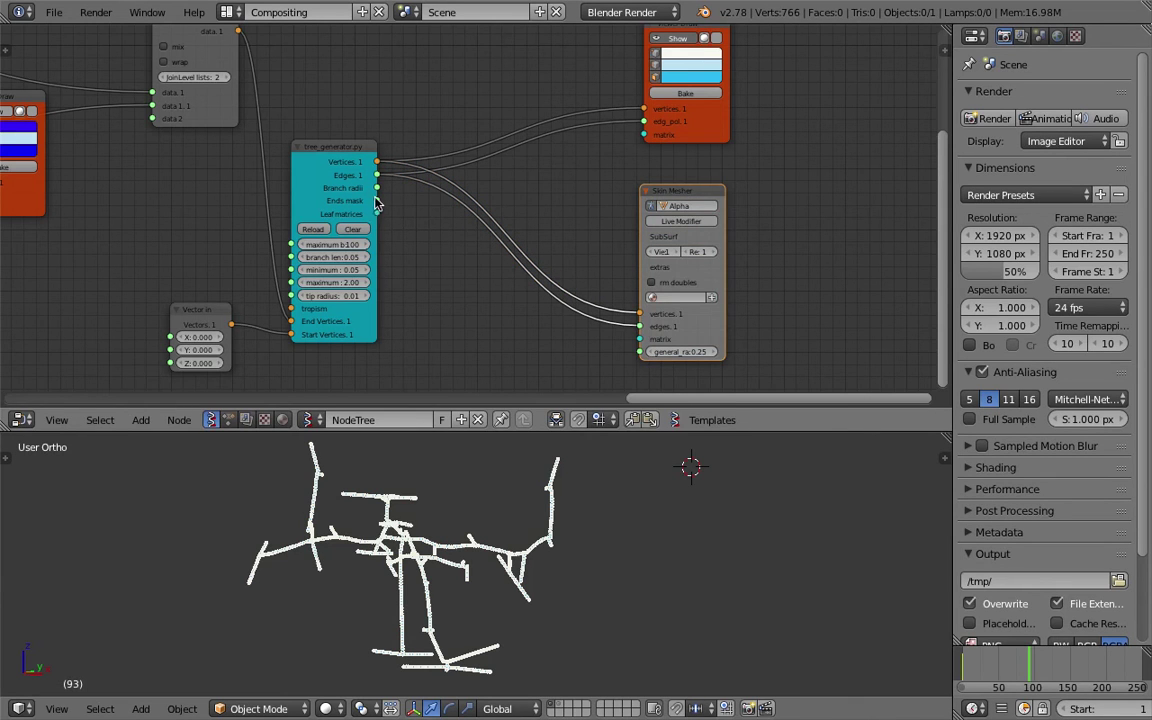
left_click_drag(376, 188, 576, 319)
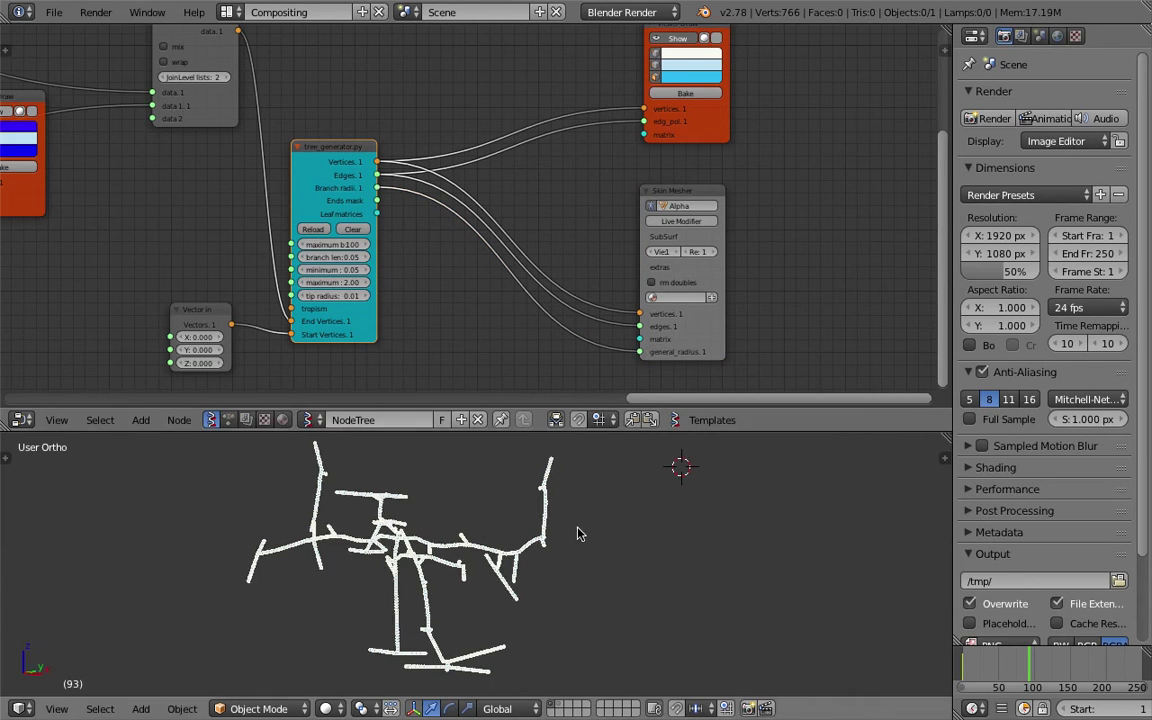
Examine the Skin Mesher node's settings and the skinned creature in the 3D view
middle_click_drag(402, 552, 426, 552)
scroll(420, 554, "down", 2)
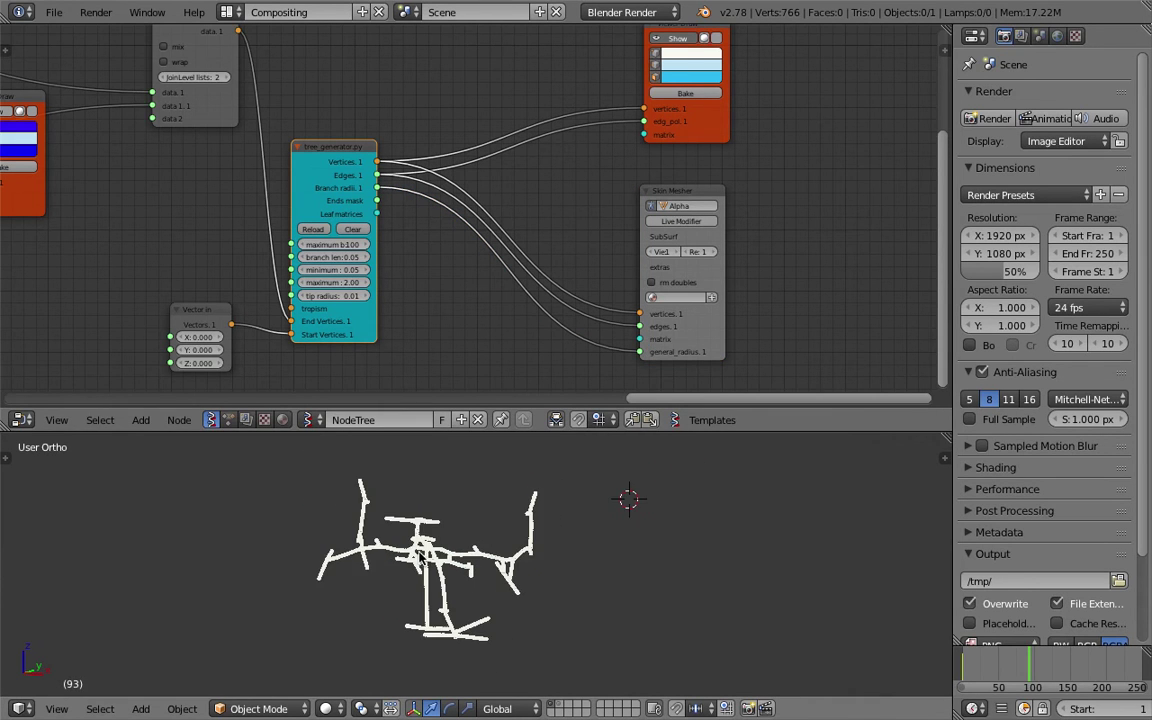
scroll(422, 555, "up", 2)
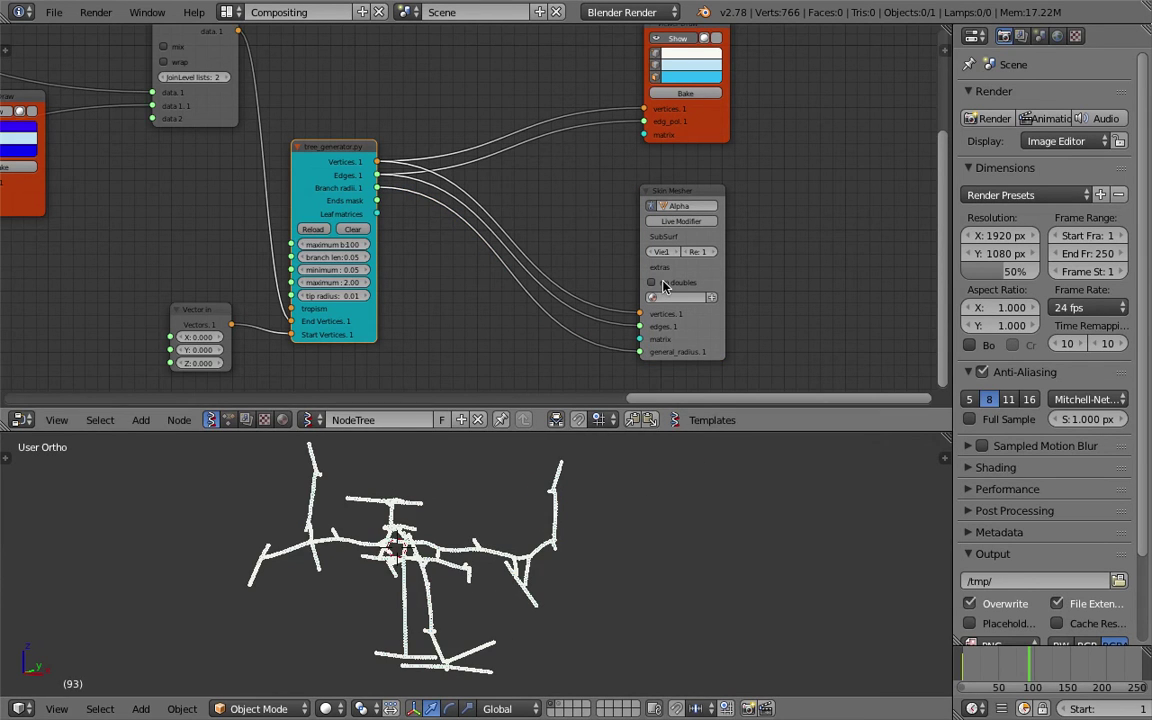
scroll(662, 287, "up", 1)
scroll(690, 262, "up", 2)
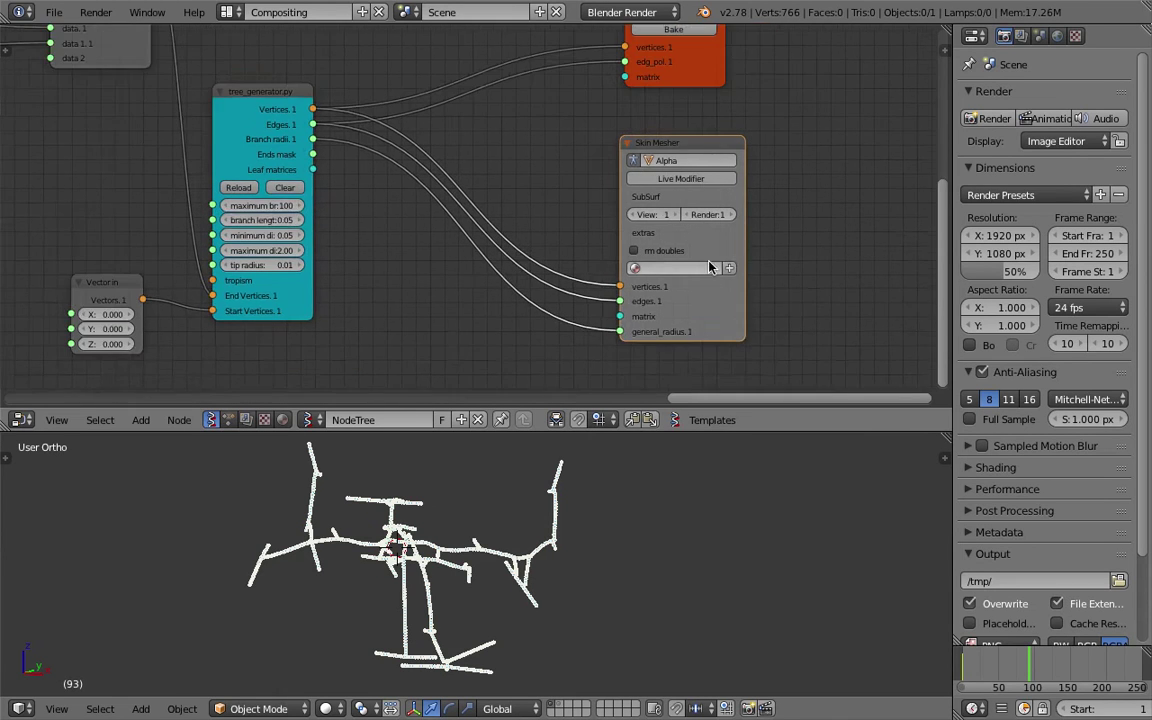
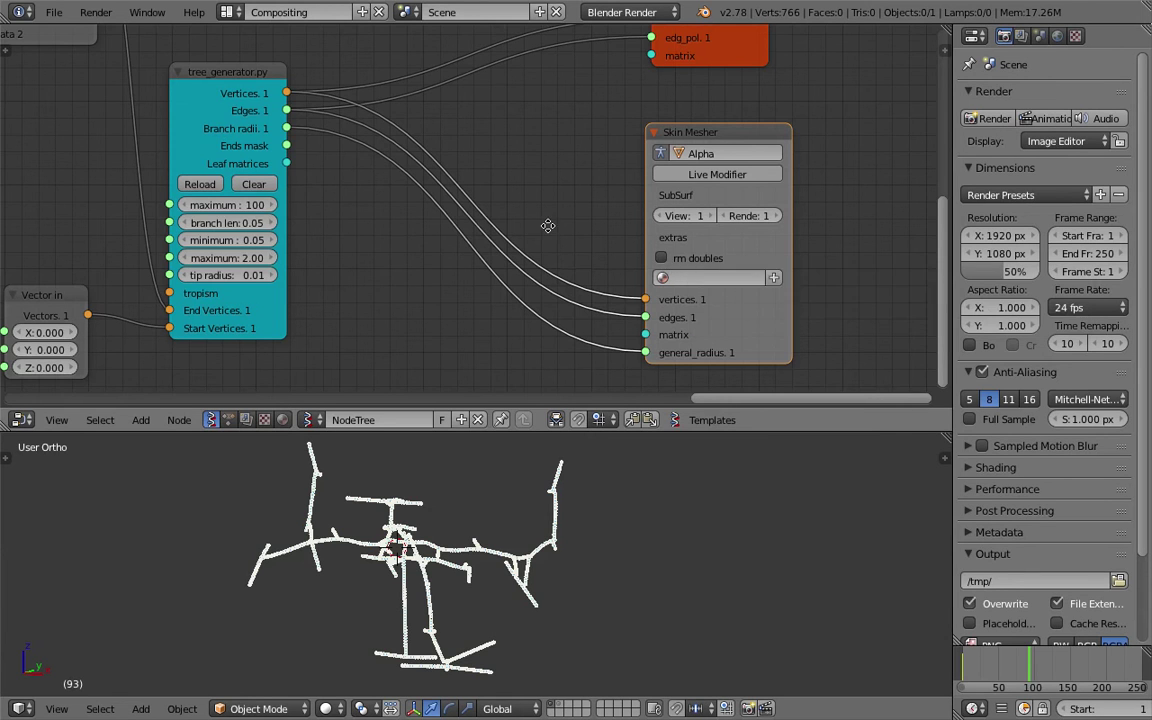
middle_click_drag(549, 221, 555, 176)
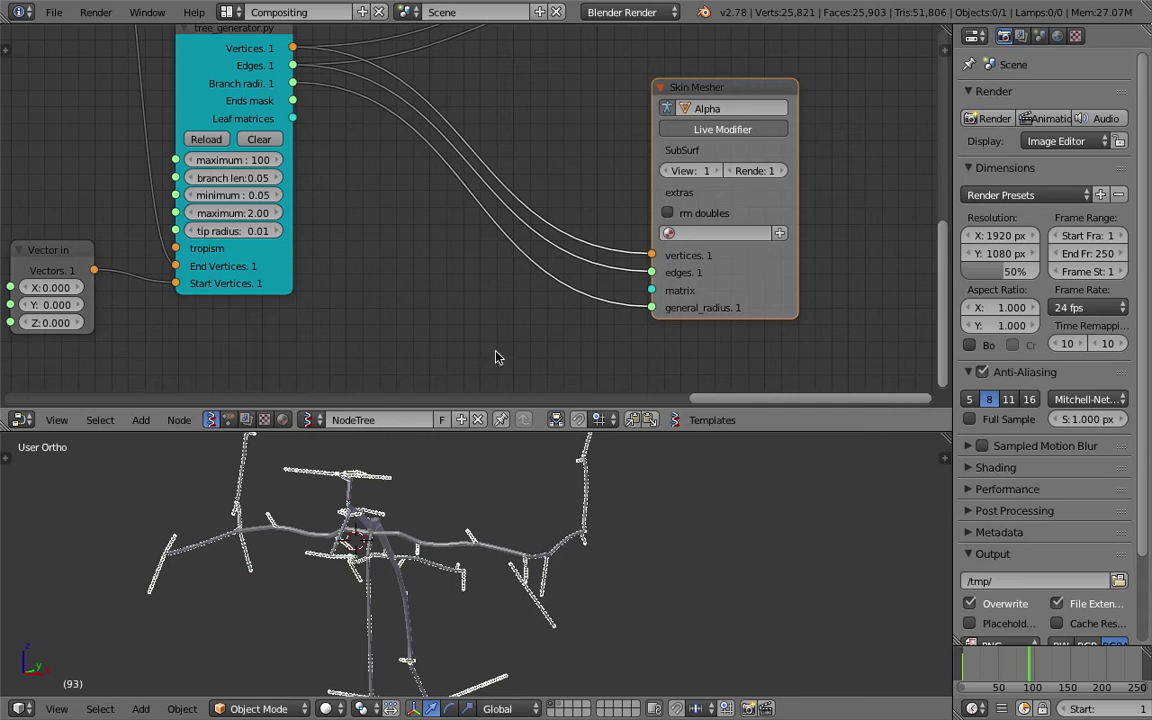
middle_click_drag(650, 528, 613, 528)
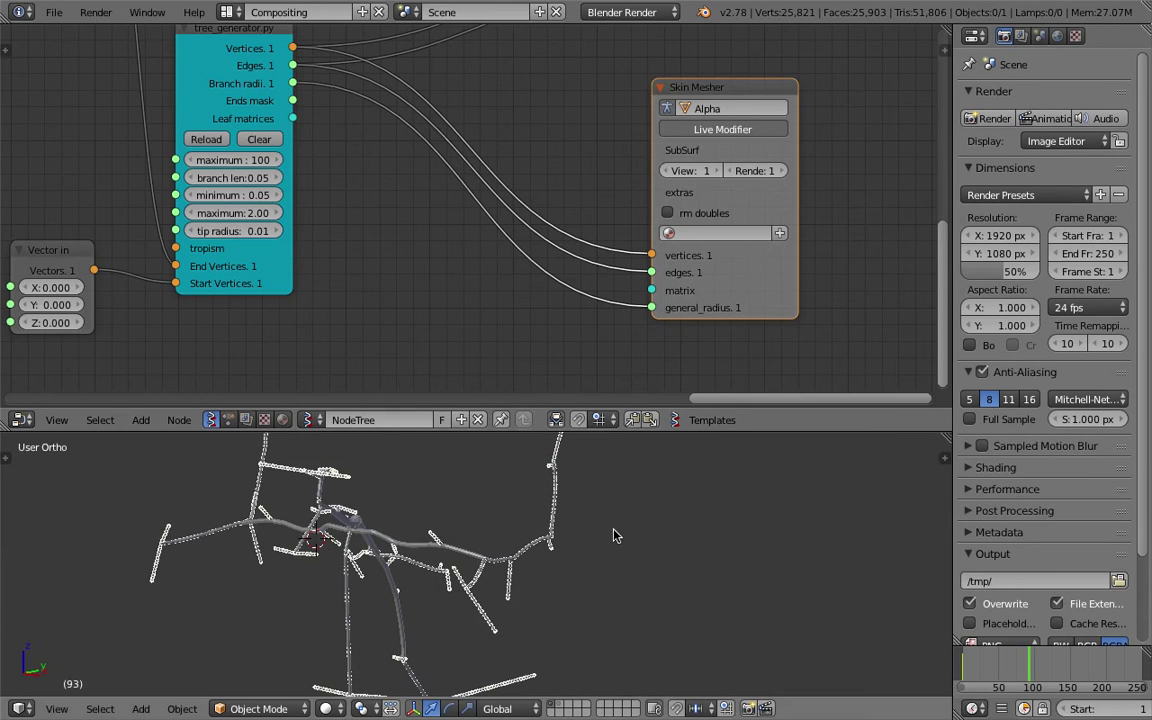
Turn off the display of the Viewer Draw node fed by the tree generator and view the skin mesh alone
scroll(360, 204, "down", 4)
mouse_move(359, 200)
middle_mouse_down()
mouse_move(410, 323)
mouse_move(396, 355)
middle_mouse_up()
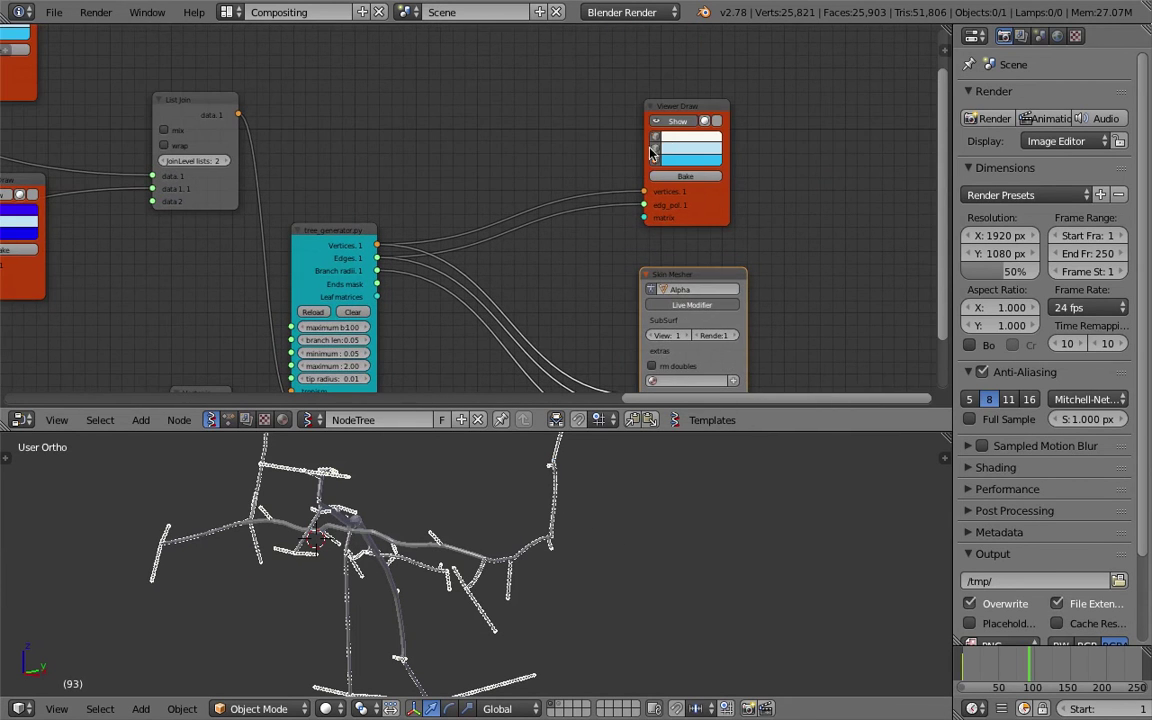
left_click(669, 124)
middle_click_drag(440, 209, 471, 174)
scroll(447, 543, "down", 2)
mouse_move(447, 543)
middle_mouse_down()
mouse_move(483, 508)
mouse_move(577, 489)
mouse_move(641, 498)
mouse_move(583, 512)
middle_mouse_up()
middle_click_drag(480, 350, 485, 286)
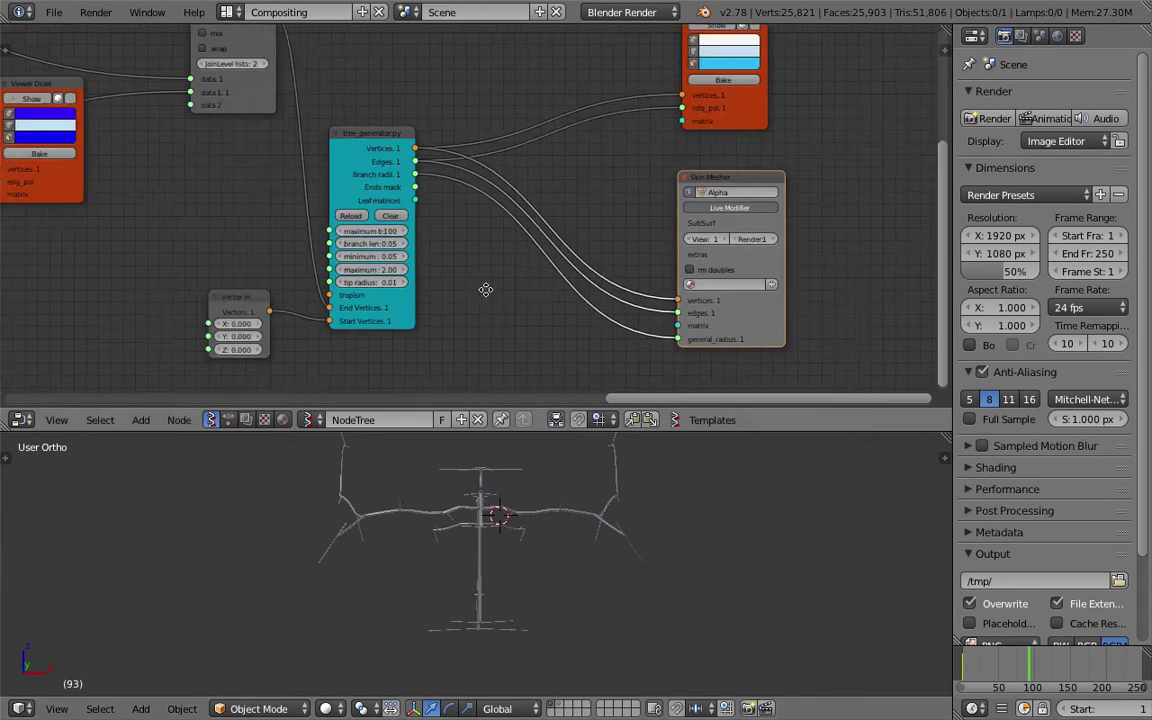
Try tip radius values of 0.7 and 0.2 on the tree generator node
scroll(482, 284, "up", 3)
left_click(370, 294)
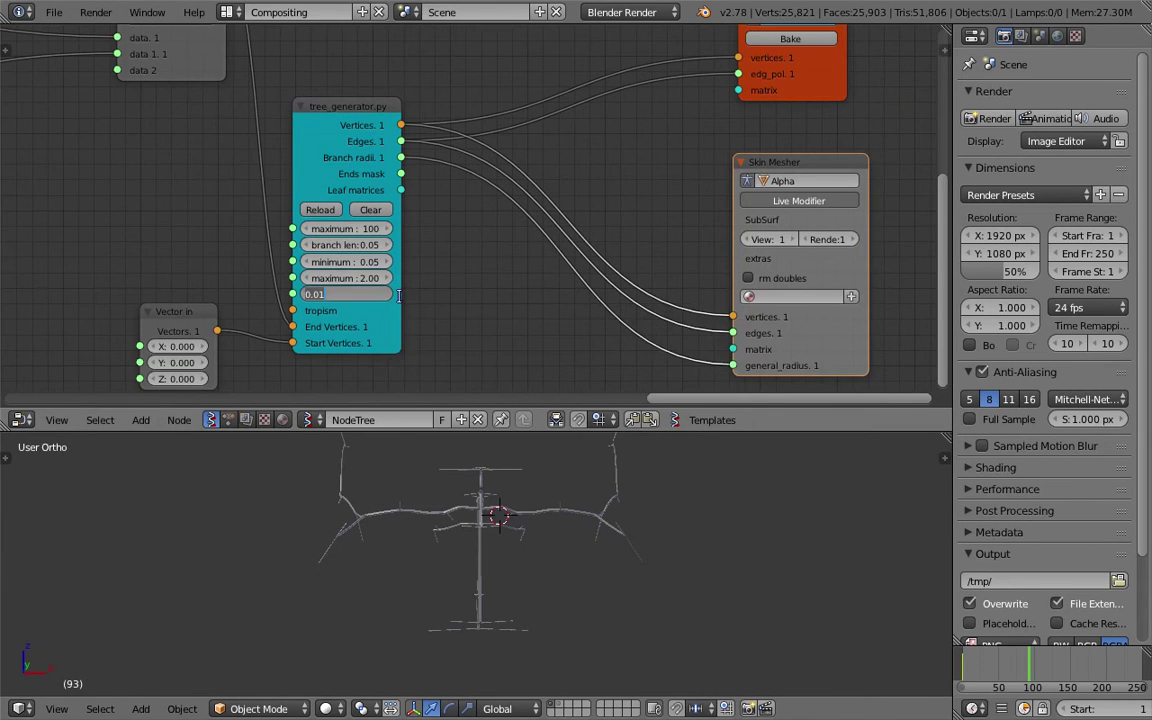
type(".7")
key("Return")
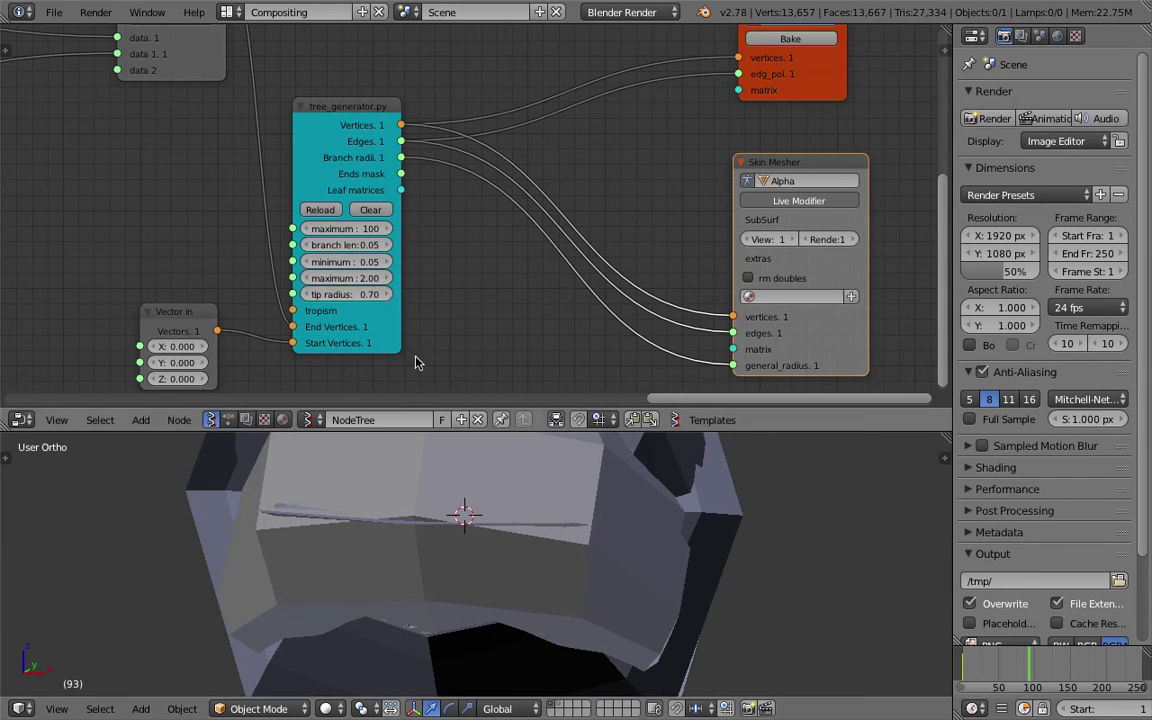
left_click(367, 295)
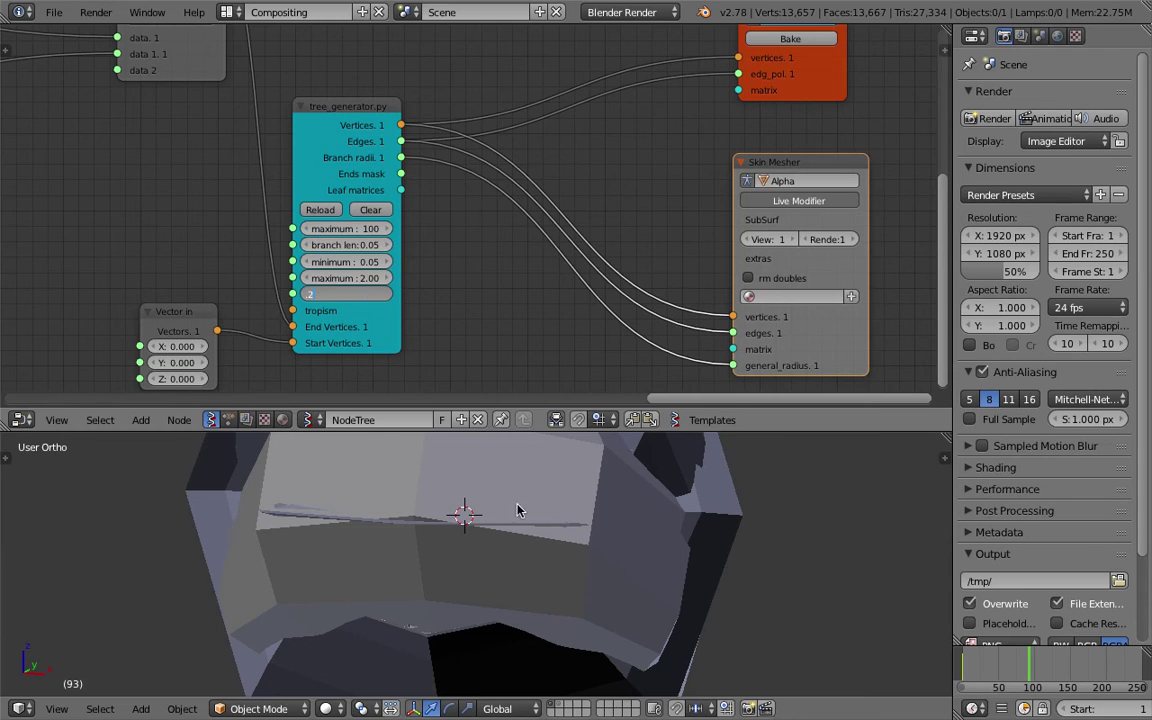
key("Return")
Set the tree generator's tip radius to 0.1 and maximise the 3D view around the creature
left_click(358, 294)
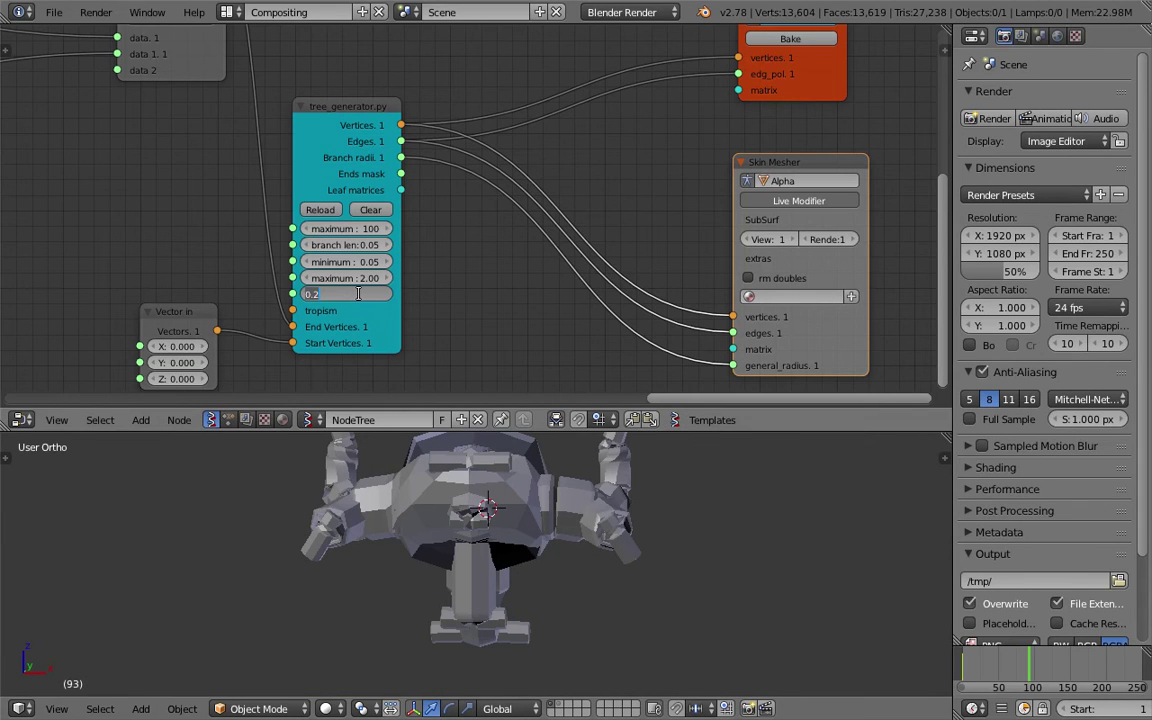
type("0.1")
key("Return")
middle_click_drag(510, 556, 630, 424)
left_click(584, 540)
key("ctrl+Up")
scroll(630, 424, "up", 2)
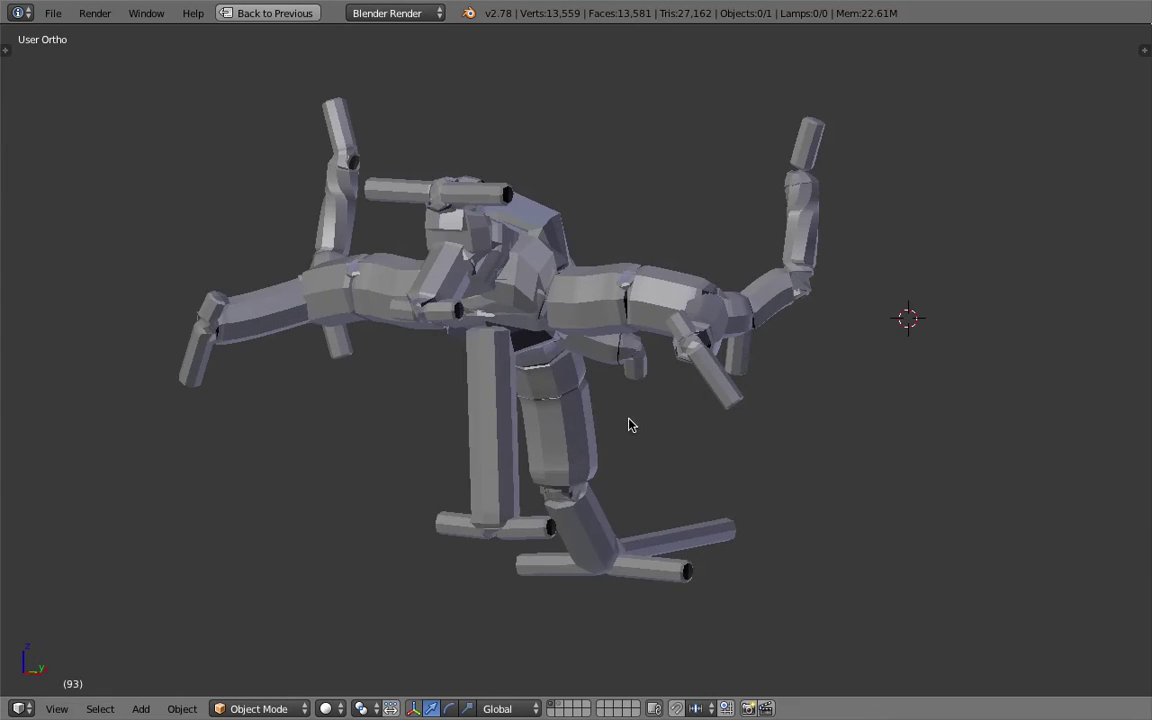
Show the 3D view's properties and enable Matcap shading for the creature
left_click(1143, 50)
scroll(969, 357, "down", 7)
scroll(1047, 524, "down", 6)
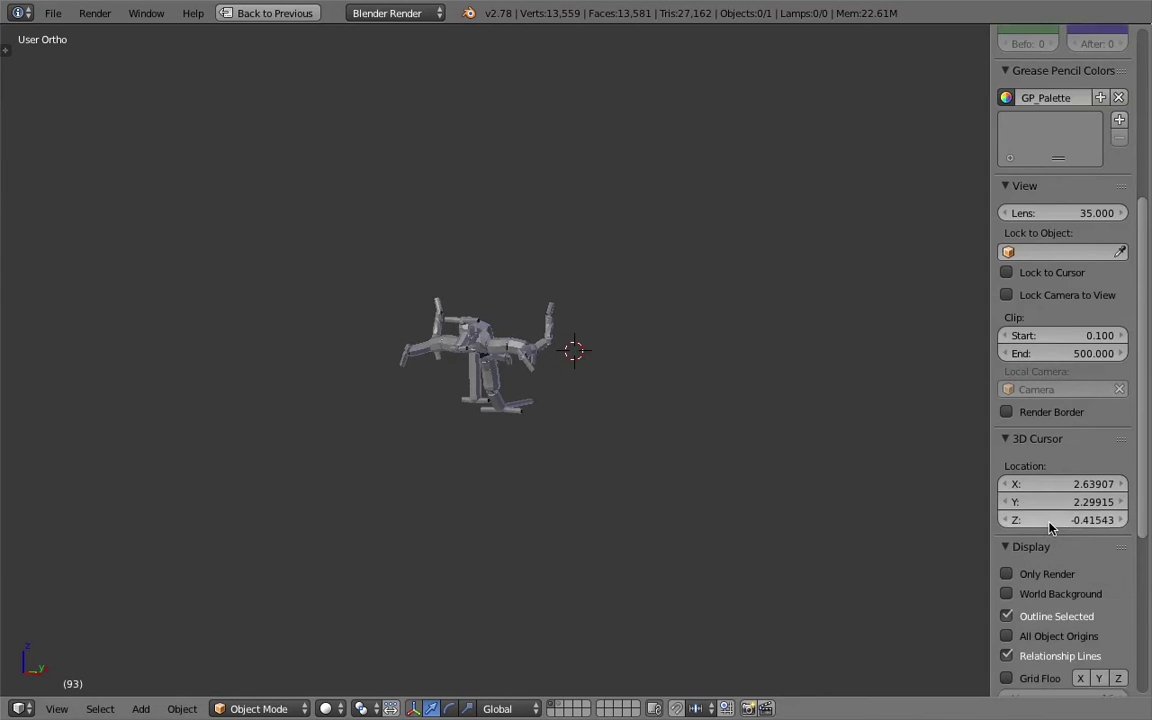
scroll(1045, 545, "down", 3)
left_click(1036, 560)
scroll(697, 455, "up", 4)
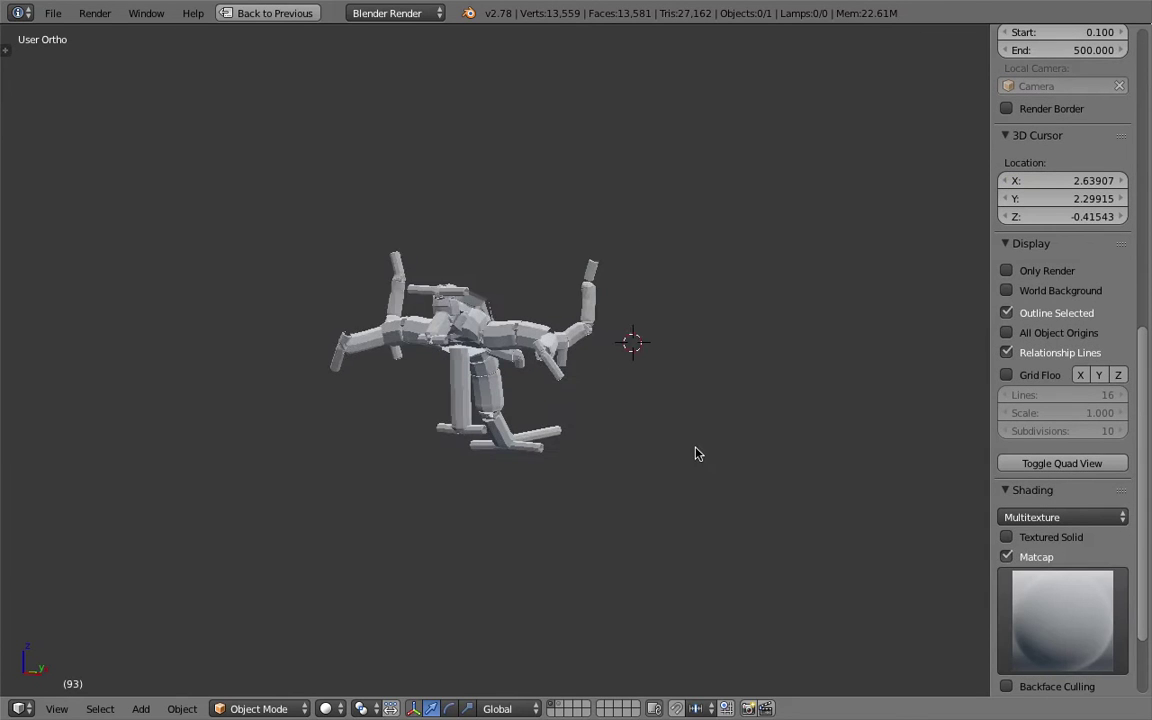
scroll(512, 332, "down", 2)
scroll(1060, 578, "down", 3)
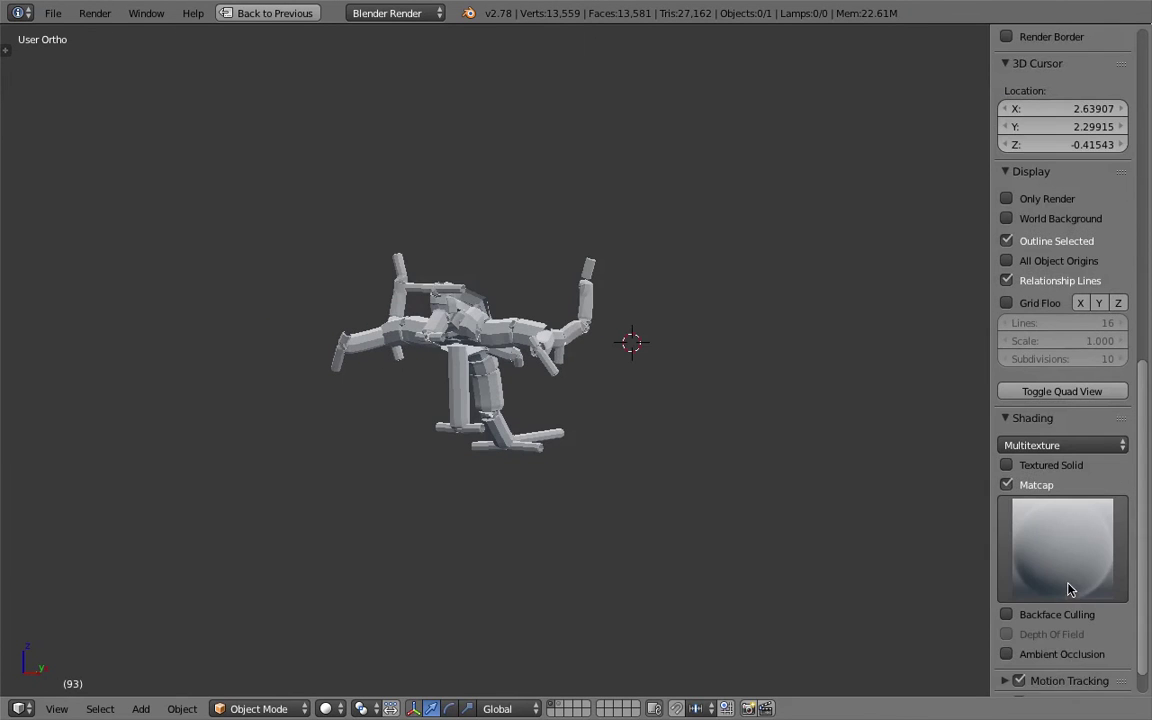
Try ambient occlusion briefly, and preview the turquoise and light blue matcaps on the creature
left_click(1041, 617)
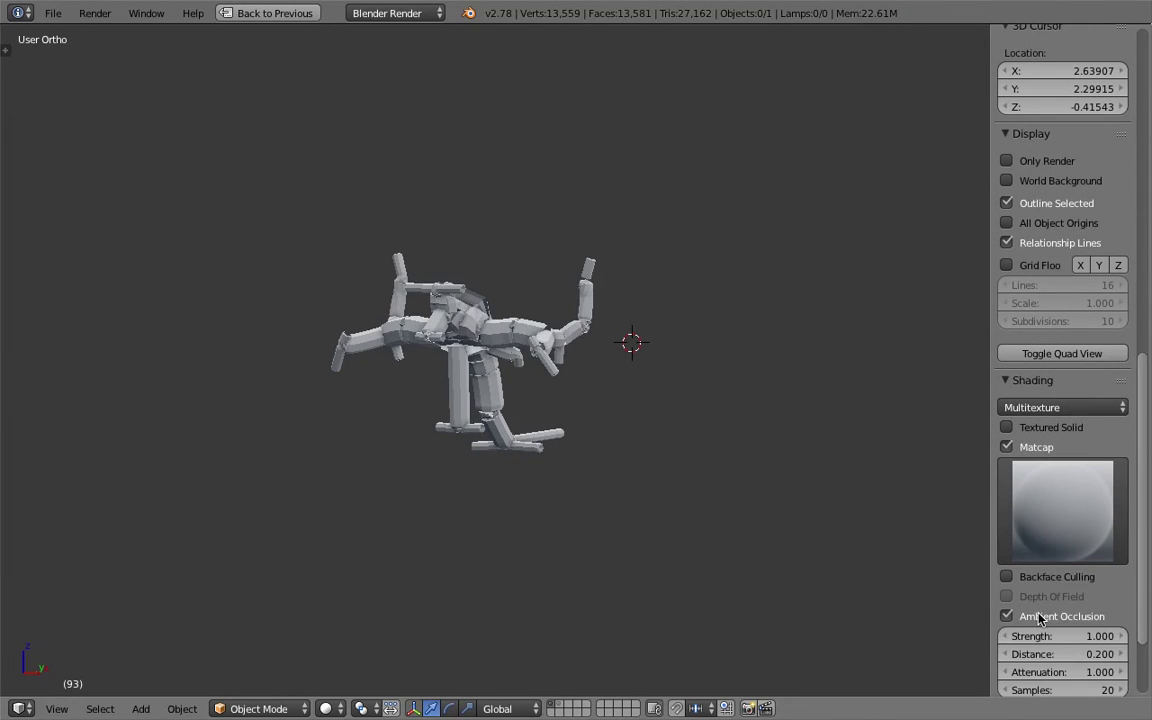
left_click(1040, 617)
left_click(1060, 510)
left_click(868, 320)
left_click(1010, 495)
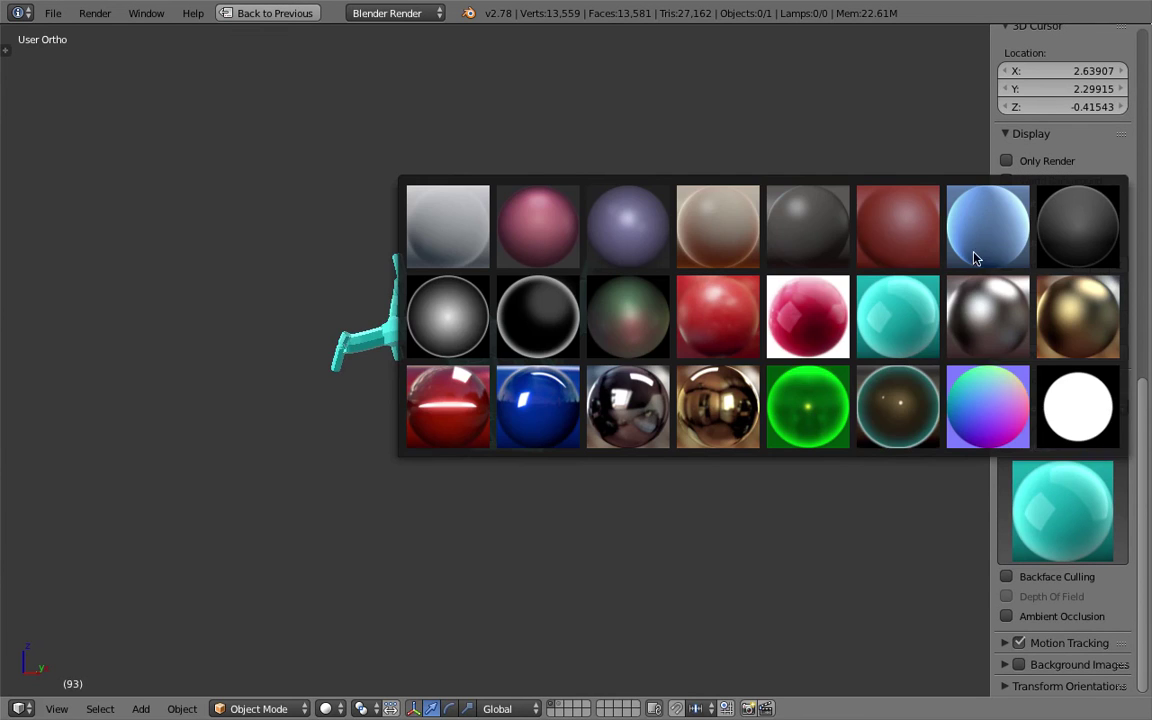
left_click(975, 258)
Preview the black, bronze and soft red matcaps on the creature from different angles
left_click(1062, 510)
left_click(1075, 235)
middle_click_drag(698, 377, 730, 420)
left_click(1047, 496)
left_click(1100, 314)
middle_click_drag(790, 366, 1000, 452)
left_click(1062, 510)
left_click(729, 331)
middle_click_drag(729, 331, 877, 366)
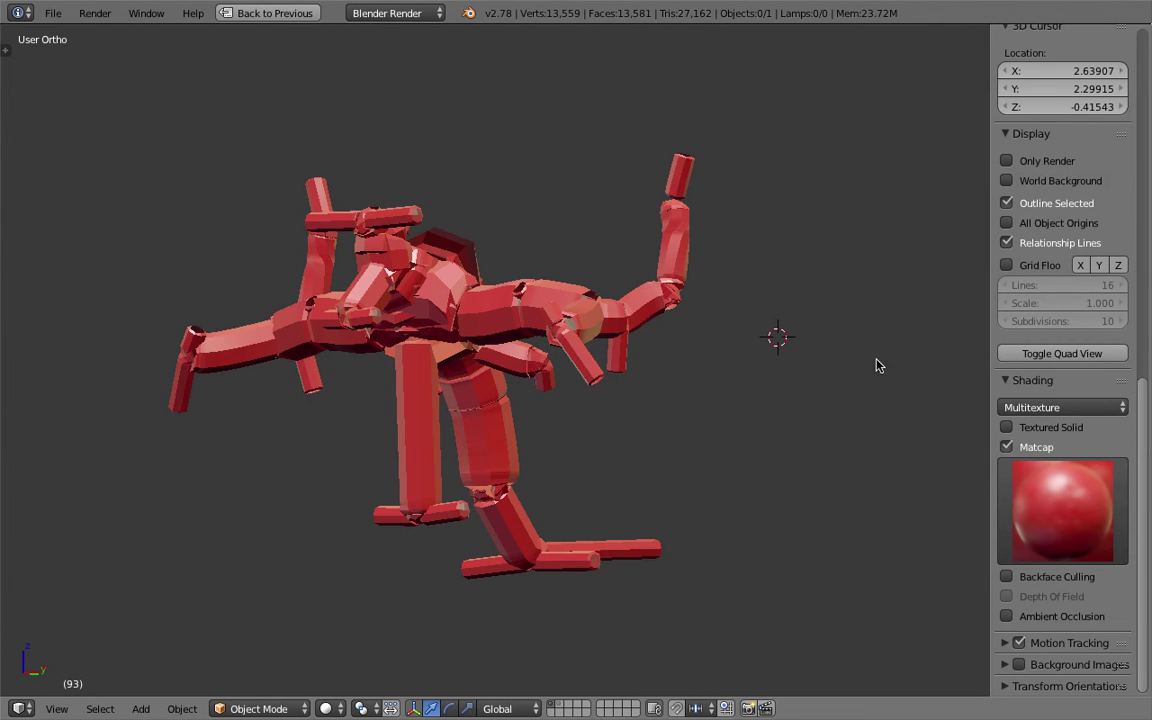
Enable Only Render display and Ambient Occlusion shading in the 3D view
left_click(1012, 161)
left_click(1012, 161)
left_click(1012, 161)
left_click(1040, 617)
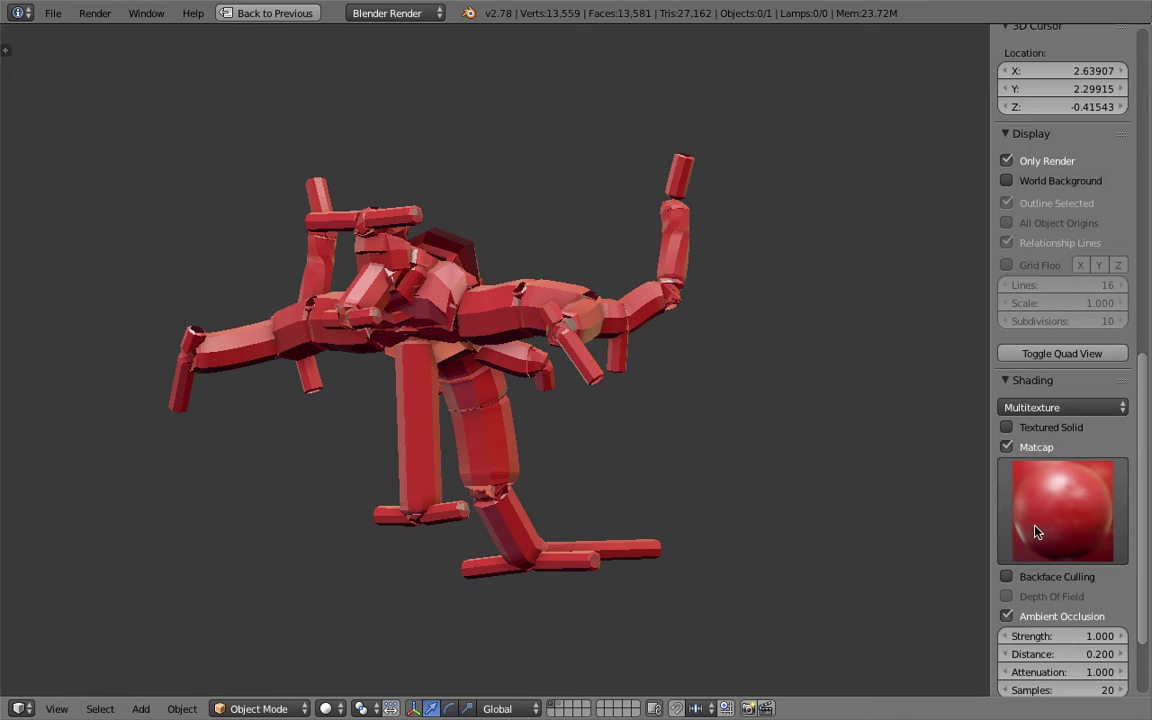
Apply the dark reflective chrome matcap to the creature and view it from the front
left_click(1044, 532)
left_click(628, 405)
middle_click_drag(905, 476, 556, 238)
scroll(537, 410, "down", 3)
scroll(573, 266, "up", 1)
middle_click_drag(556, 238, 558, 278)
left_click(611, 192)
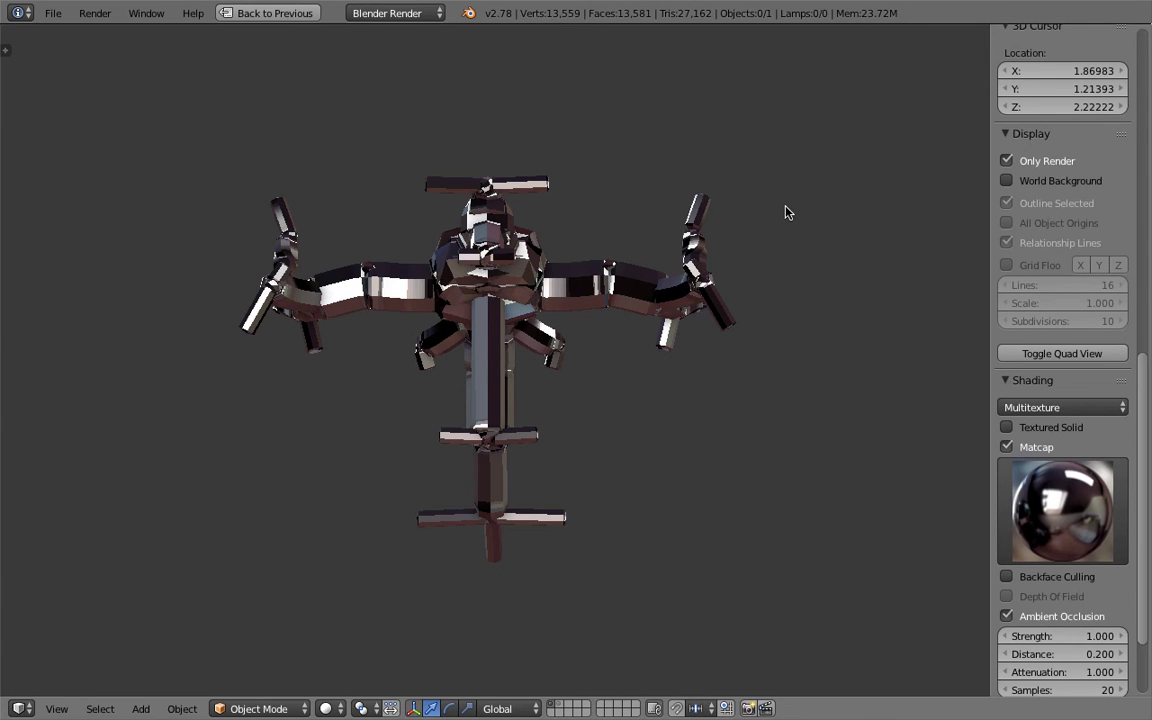
Step forward frame by frame from frame 93 and examine each skinned creature from several angles
key("Right")
middle_click_drag(717, 198, 723, 412)
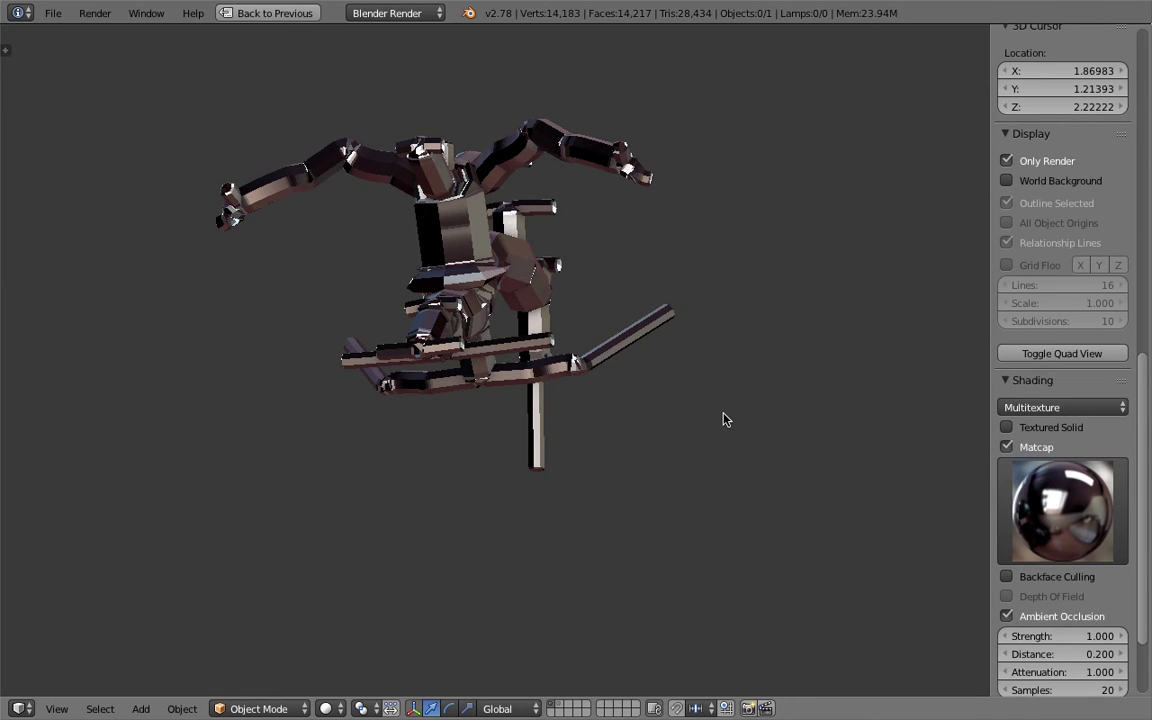
key("Right")
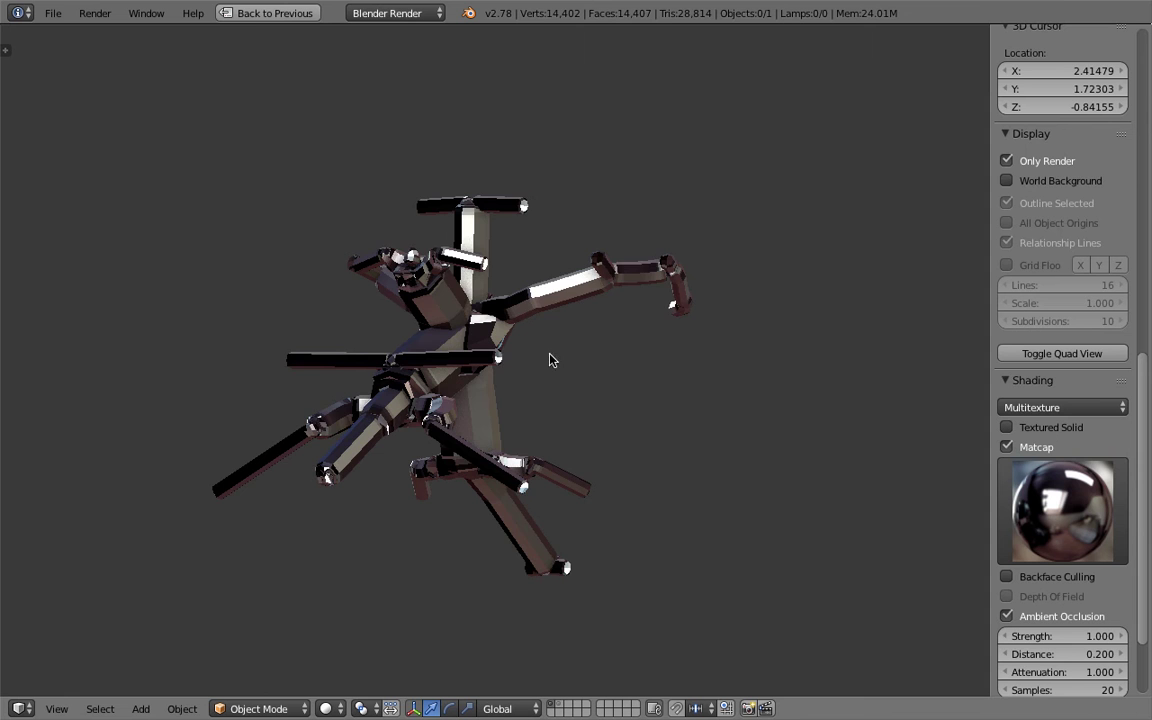
middle_click_drag(559, 432, 753, 350)
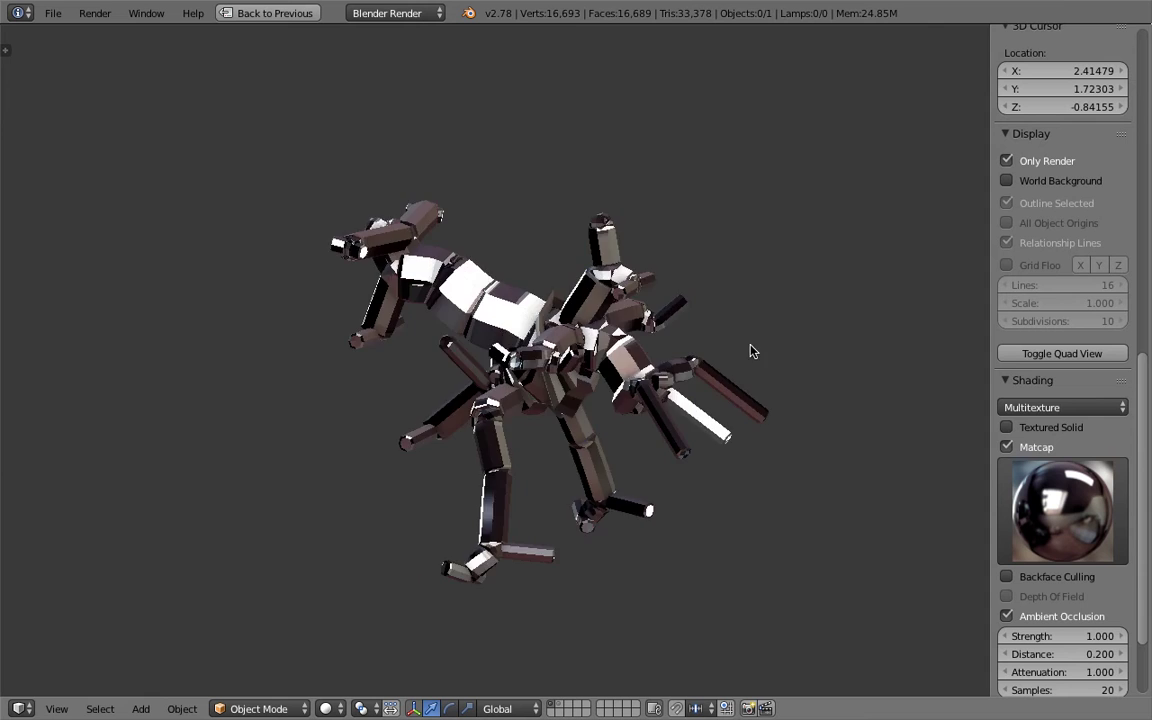
left_click(779, 296)
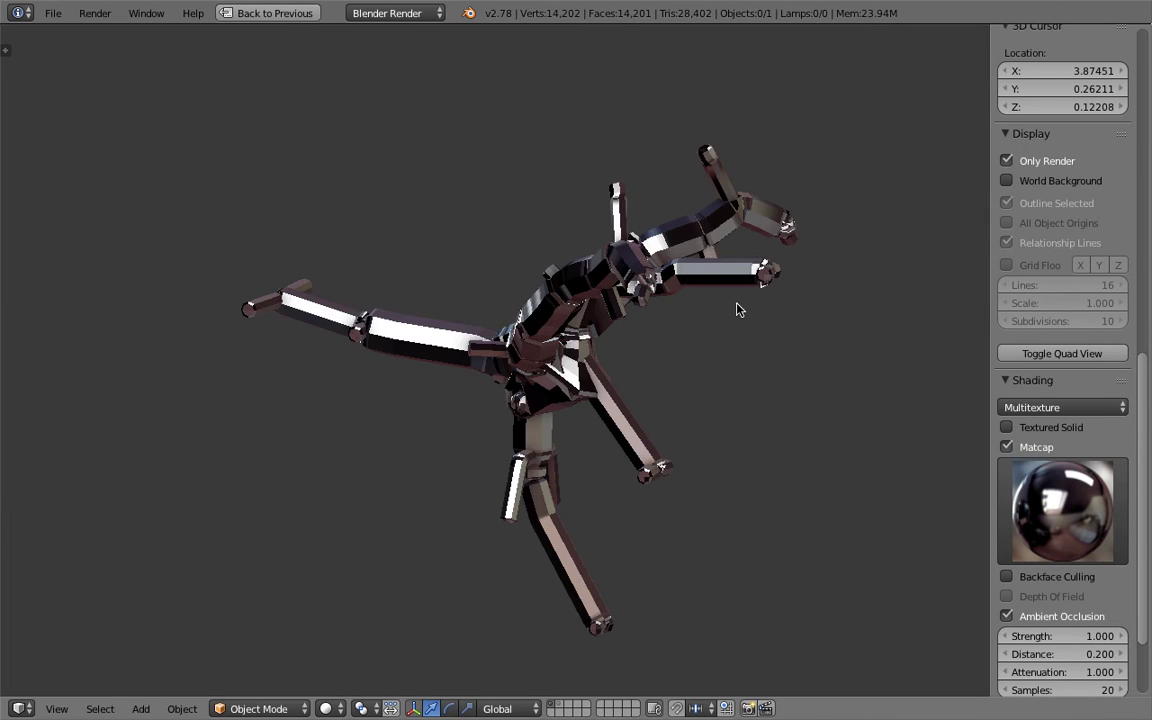
middle_click_drag(589, 359, 771, 427)
left_click(773, 428)
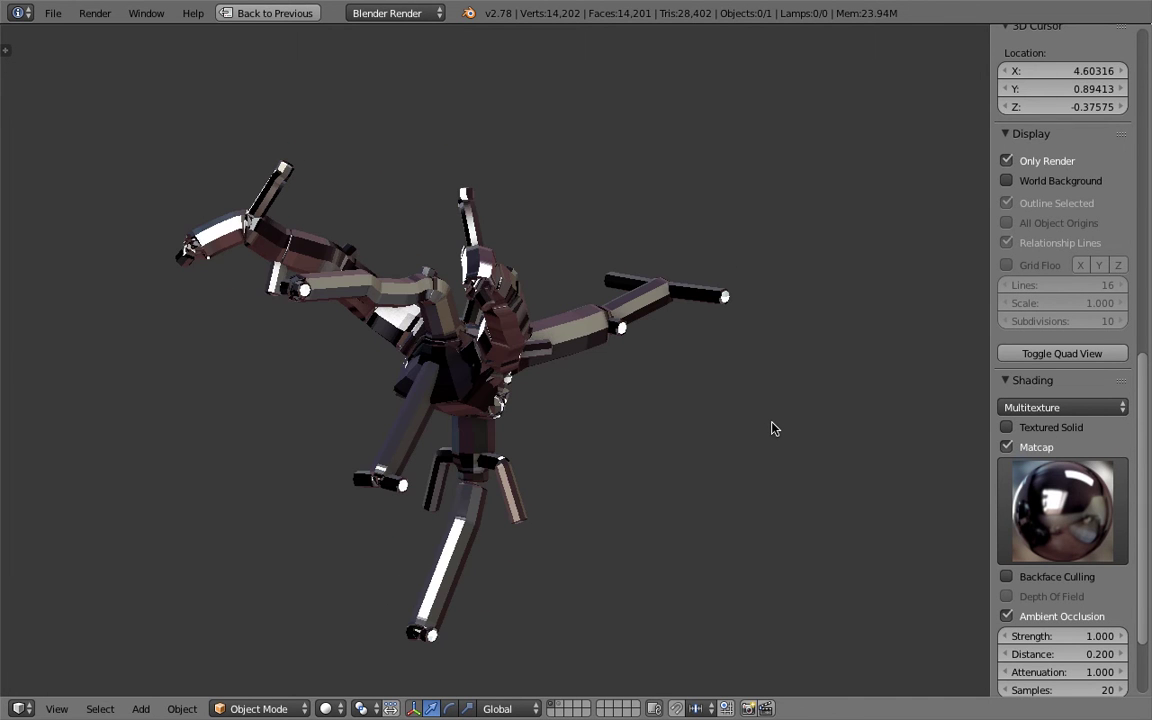
key("Right")
mouse_move(749, 427)
middle_mouse_down()
mouse_move(723, 420)
mouse_move(743, 436)
middle_mouse_up()
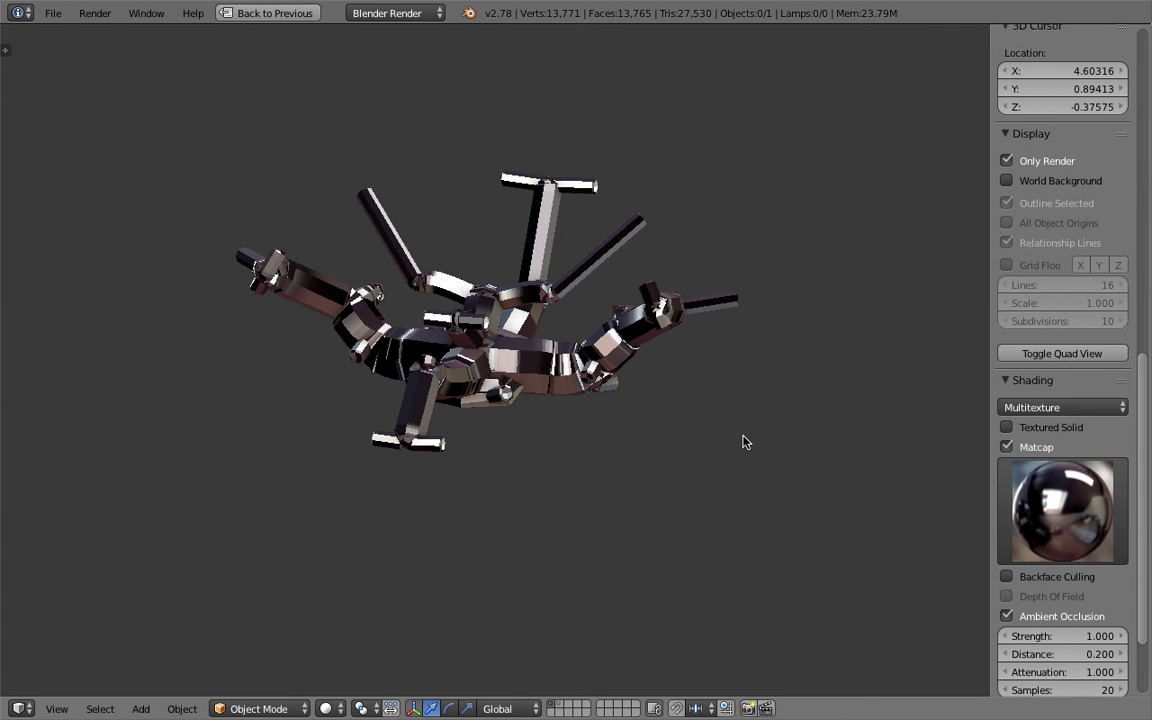
Step forward three more frames and examine each chrome creature from different angles, finishing in the front view
key("Right")
middle_click_drag(654, 432, 702, 383)
left_click(705, 381)
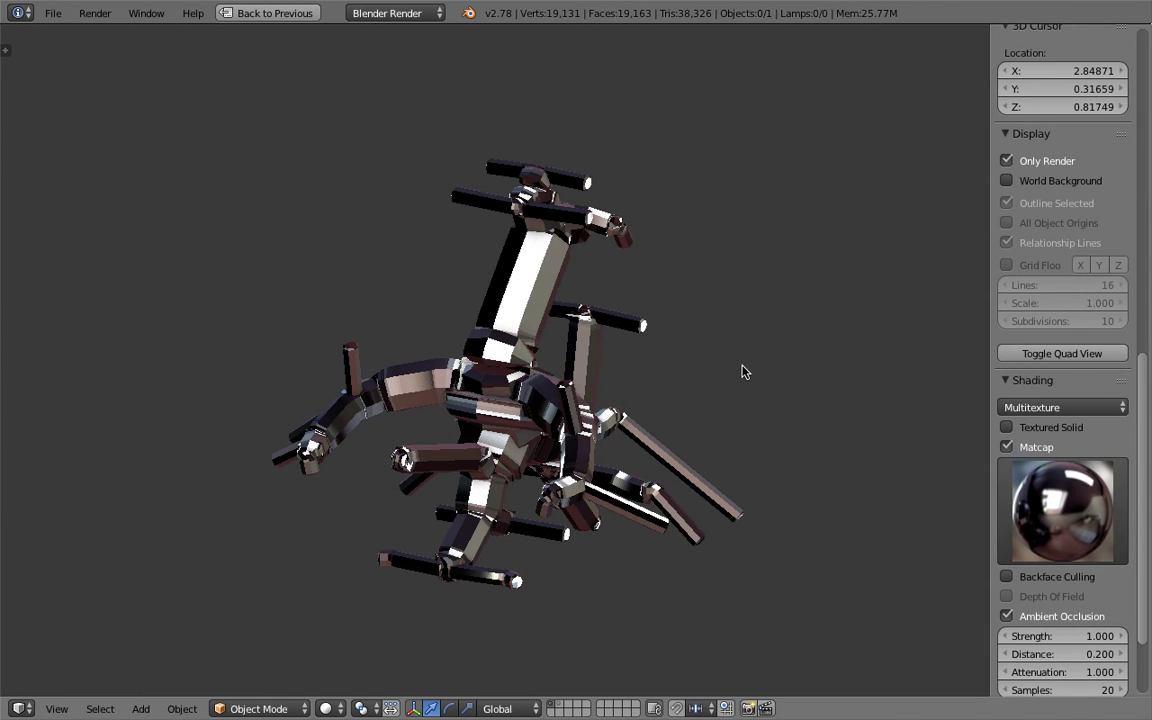
key("Right")
middle_click_drag(667, 396, 718, 386)
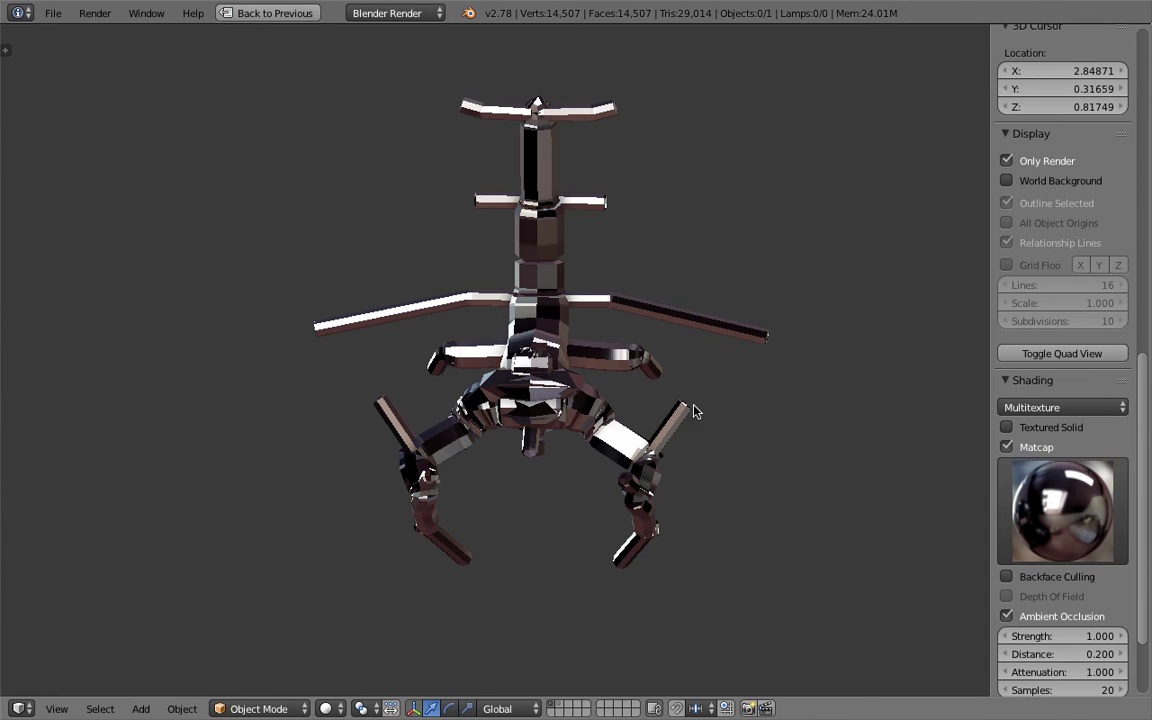
key("Right")
middle_click_drag(573, 397, 445, 248)
scroll(445, 248, "down", 2)
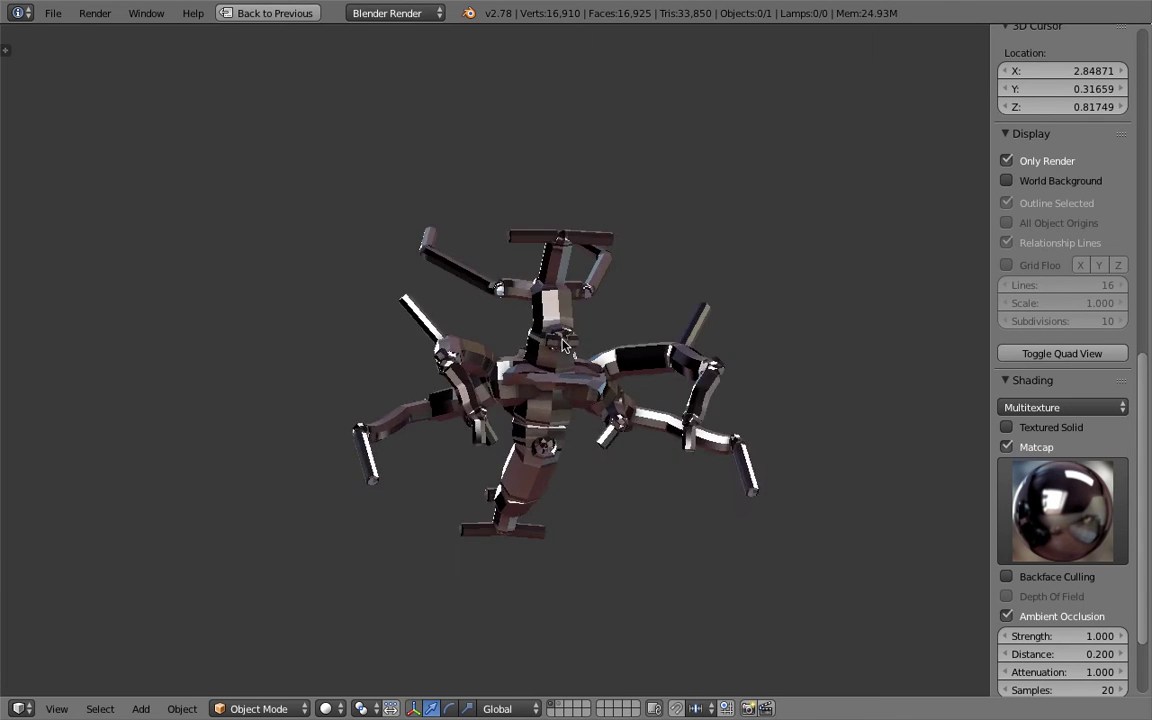
key("KP_1")
Restore the split editor layout from the maximized 3D view and enlarge the 3D view's share of the height
left_click(250, 13)
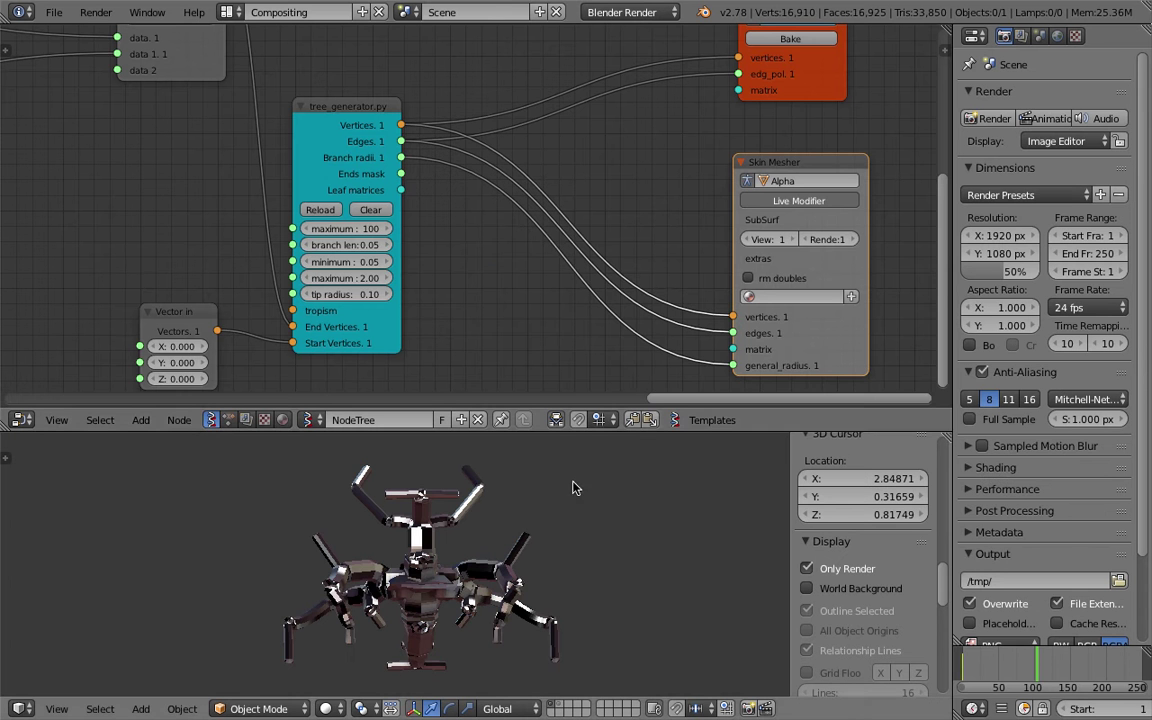
left_click_drag(540, 432, 540, 353)
middle_click_drag(543, 412, 432, 466)
scroll(475, 227, "down", 2)
middle_click_drag(504, 213, 411, 193)
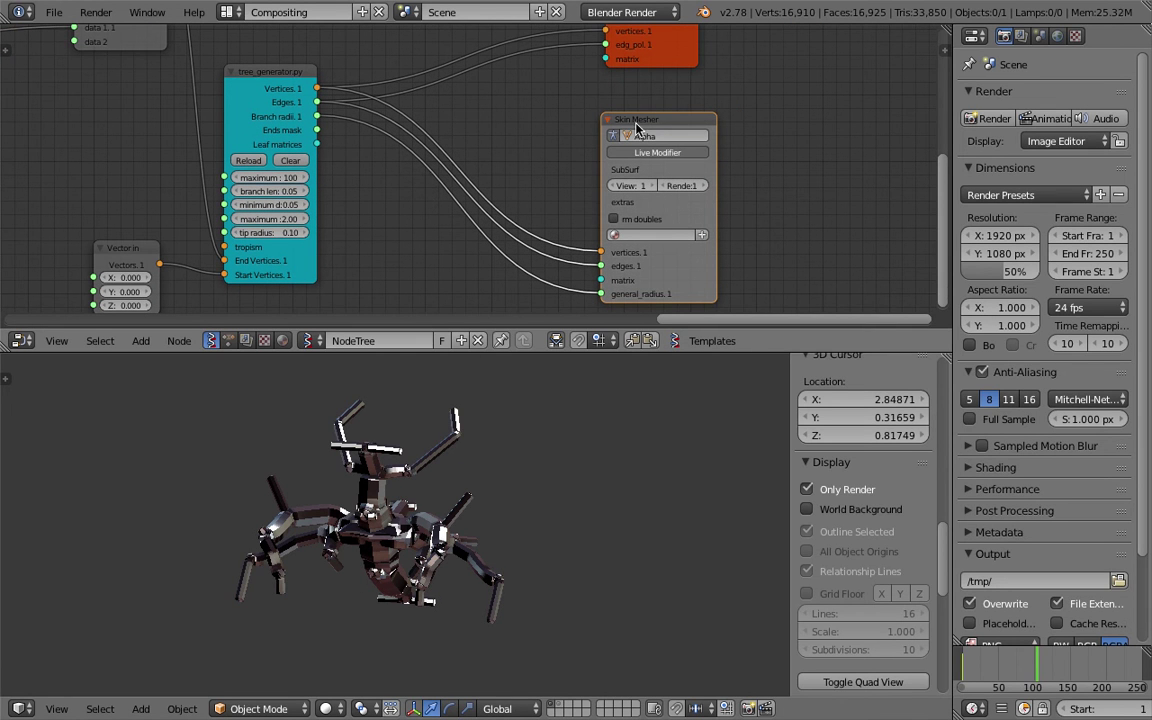
Duplicate the creature mesh and place the copy beside the original along the X axis
right_click(354, 498)
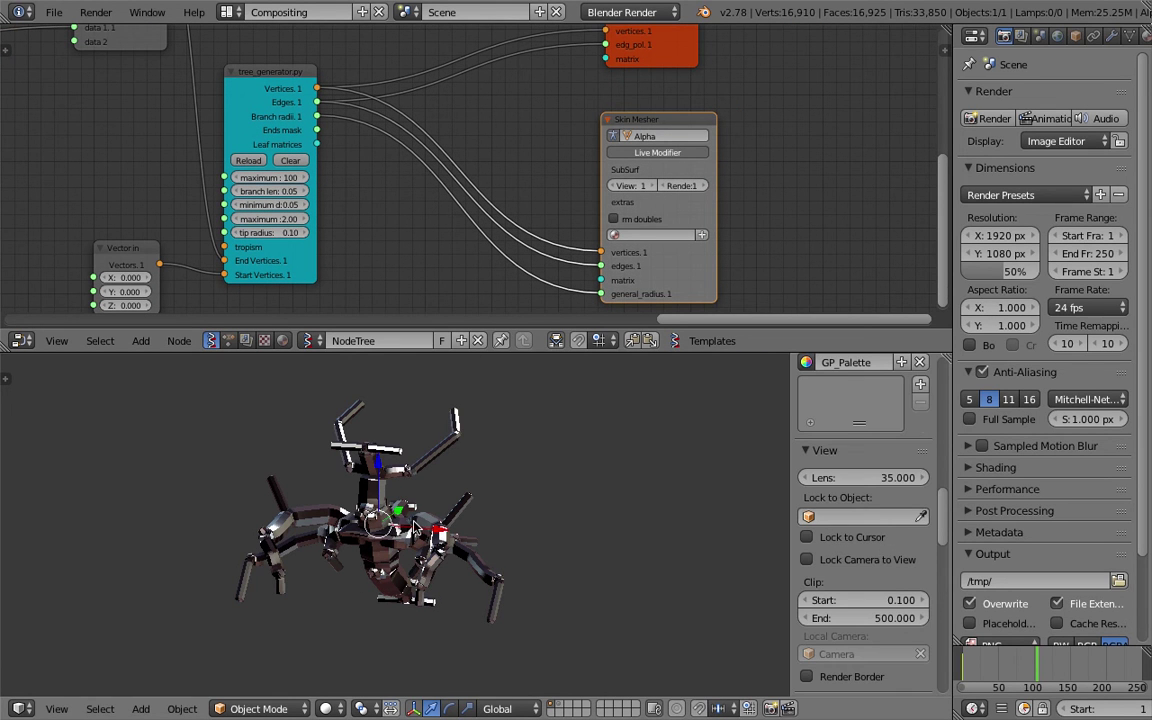
key("shift+d")
key("x")
left_click(665, 565)
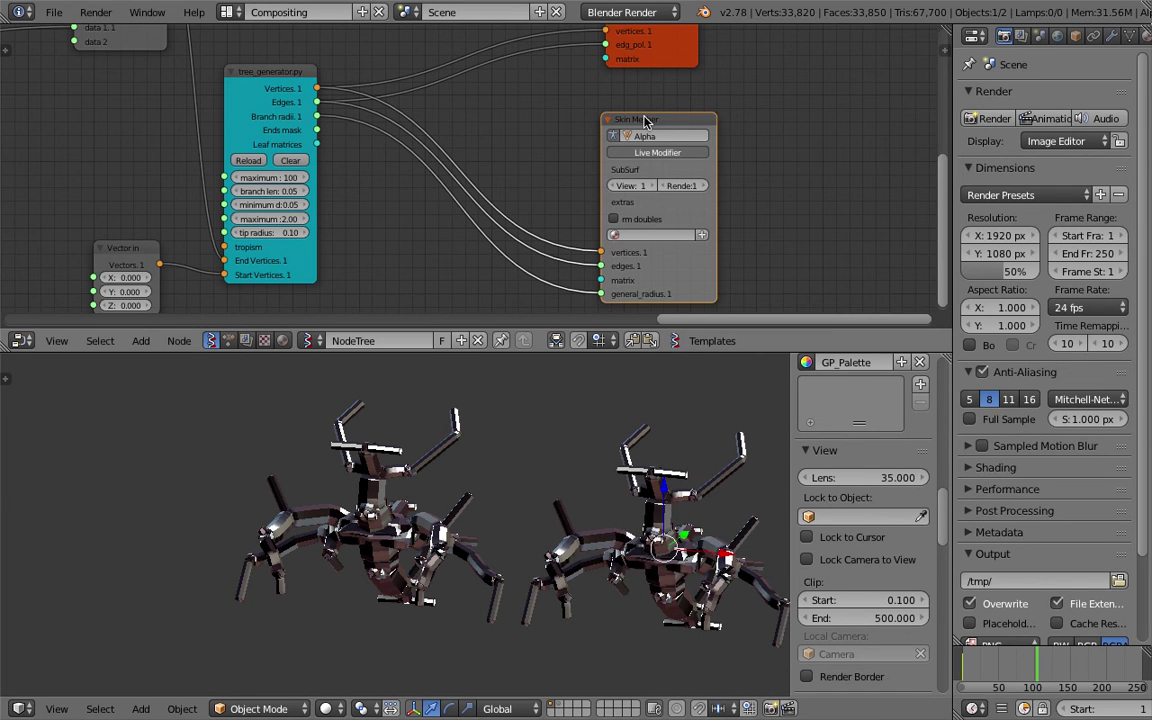
Delete the Skin Mesher node from the node tree
key("x")
scroll(560, 168, "down", 1)
middle_click_drag(551, 178, 488, 190)
scroll(488, 190, "down", 1)
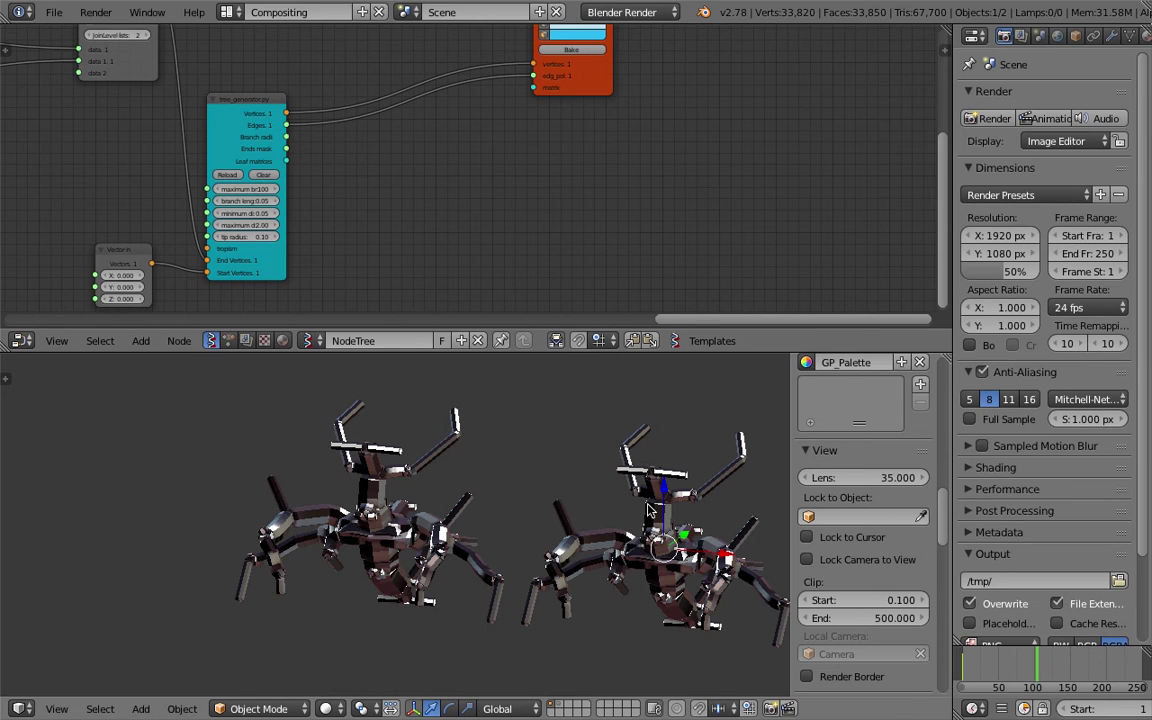
Remove the Skin and Subdivision Surface modifiers from the duplicated creature, leaving only its bare edge skeleton
left_click(1111, 36)
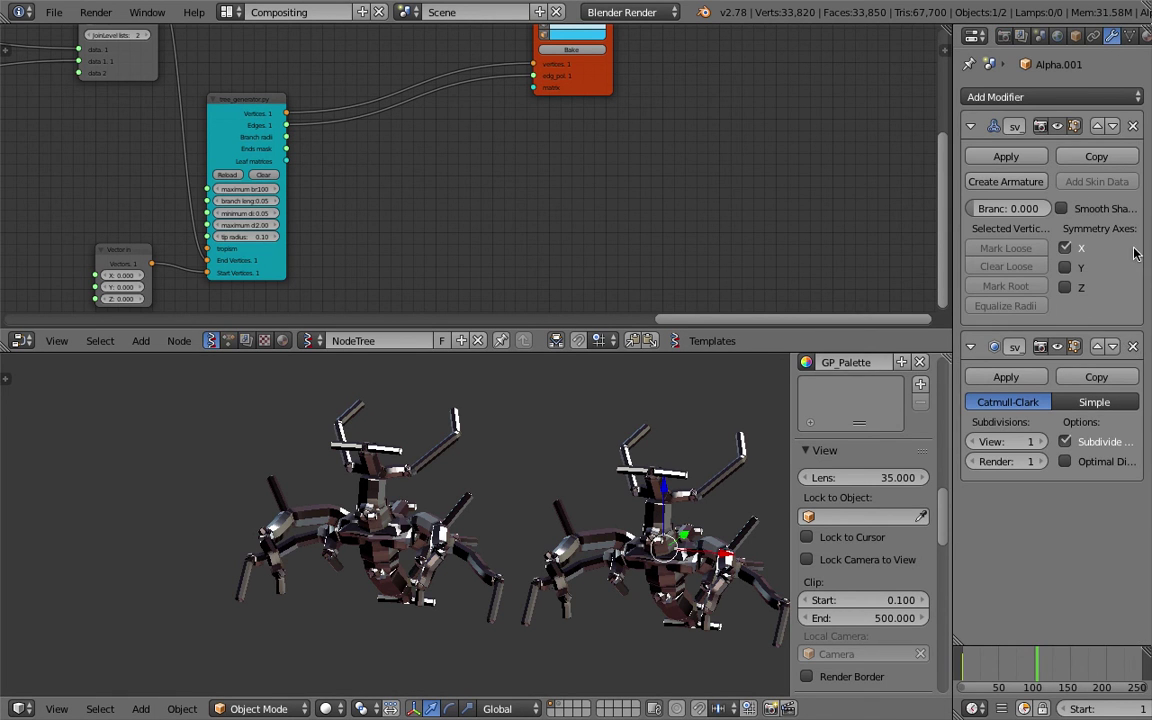
left_click(1134, 127)
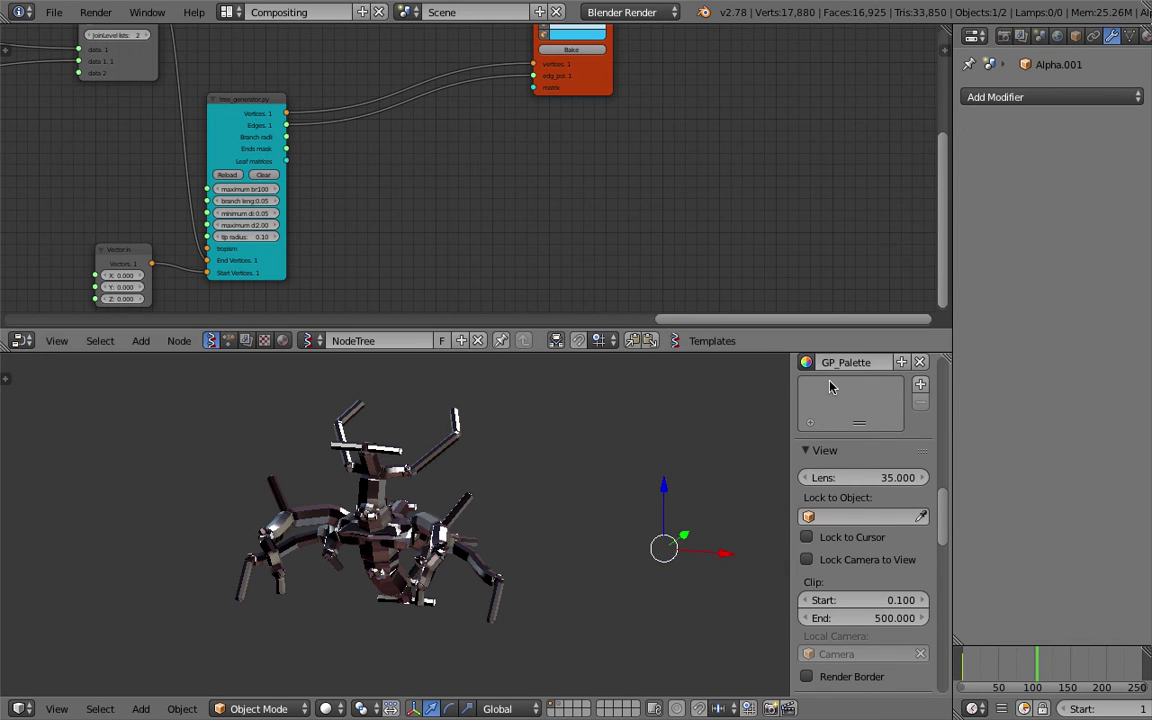
left_click(325, 708)
left_click(334, 648)
Delete the scene's grease pencil layer and disable Only Render in the 3D view
mouse_move(442, 584)
middle_mouse_down()
mouse_move(502, 533)
mouse_move(540, 520)
middle_mouse_up()
scroll(860, 491, "up", 8)
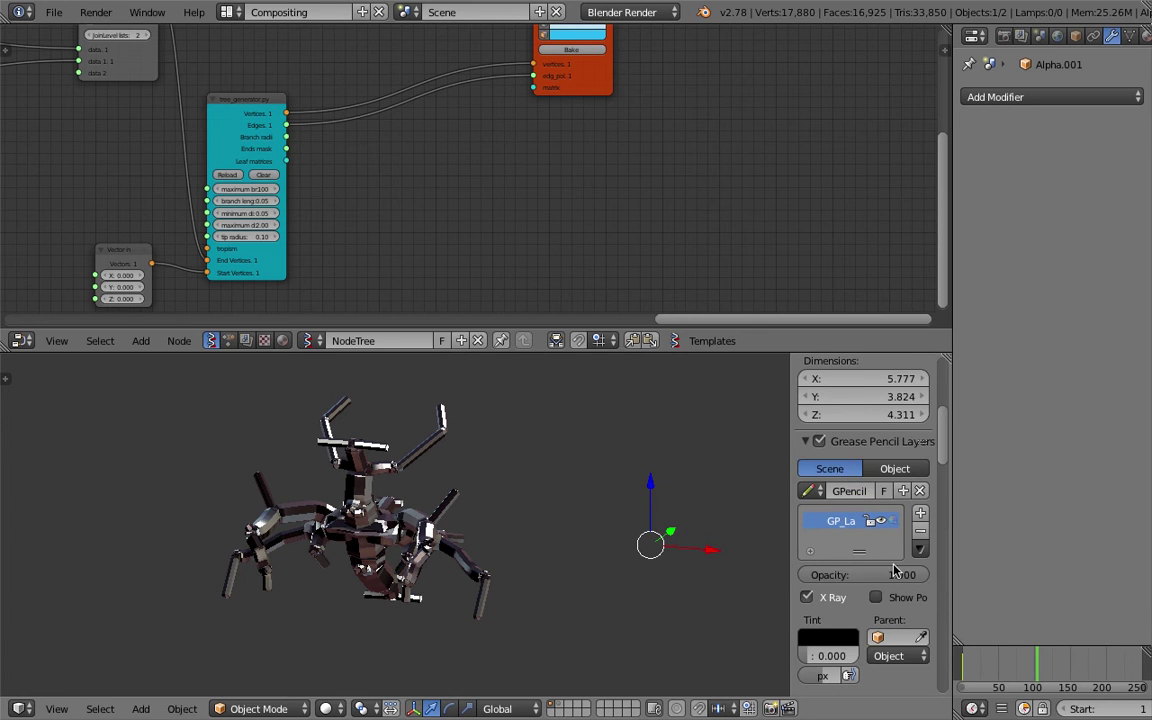
left_click(920, 530)
scroll(883, 530, "down", 10)
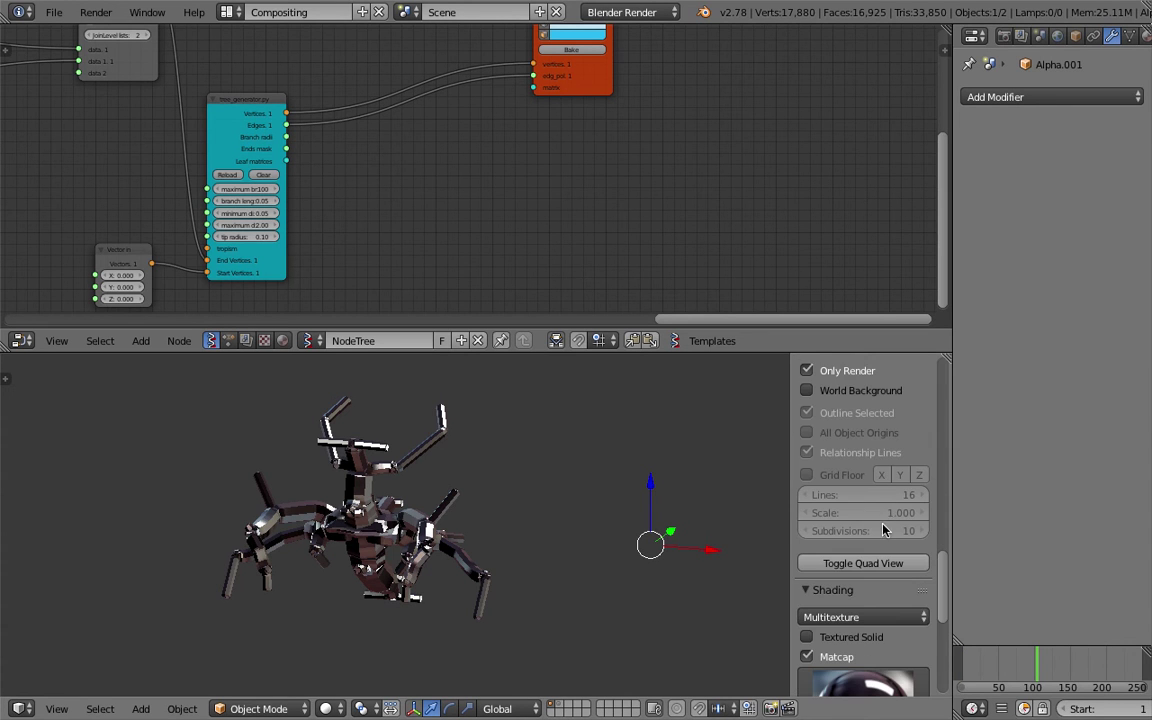
left_click(807, 371)
middle_click_drag(578, 431, 558, 480)
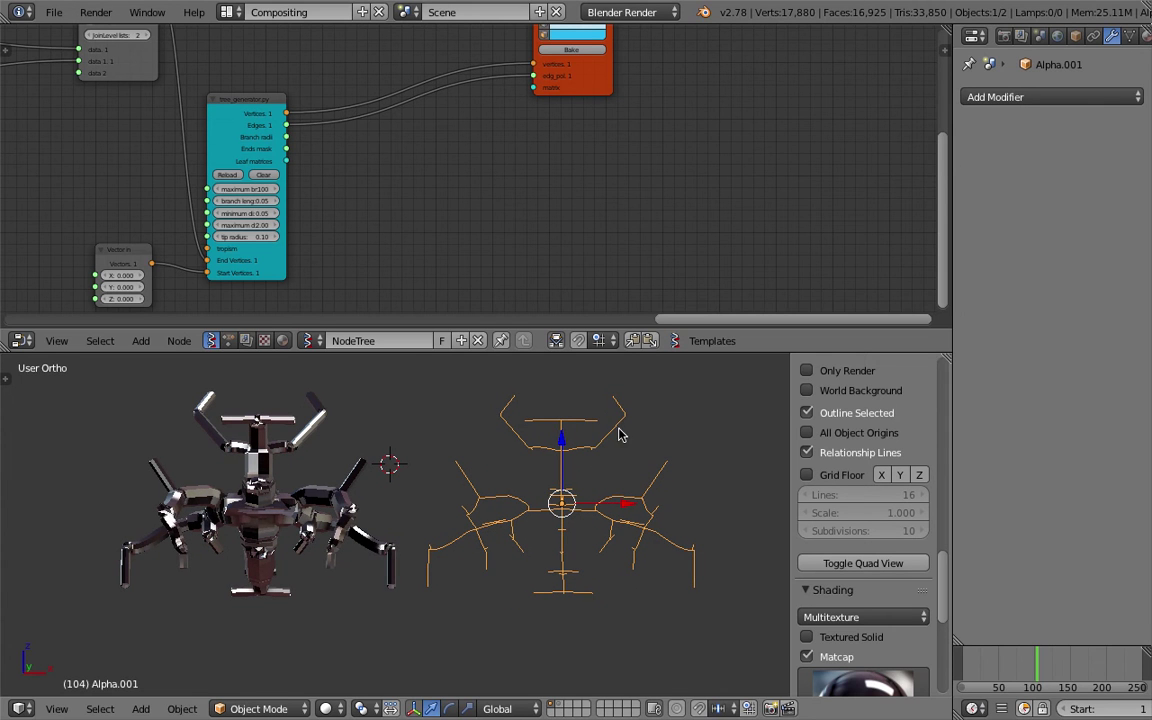
Add a new Skin modifier to the duplicated skeleton
left_click(990, 97)
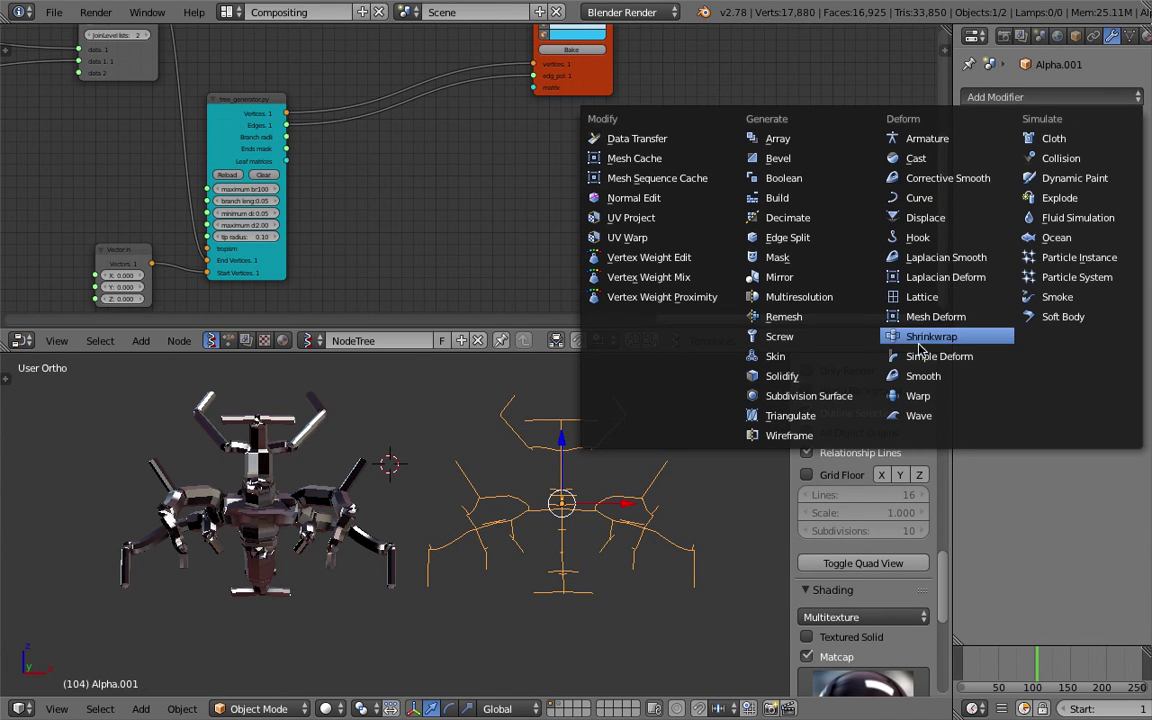
left_click(800, 356)
middle_click_drag(510, 425, 508, 484)
scroll(584, 483, "up", 2)
middle_click_drag(545, 430, 558, 462)
Inspect the density of the duplicate's skeleton vertices up close in Edit Mode, and return to Object Mode
key("Tab")
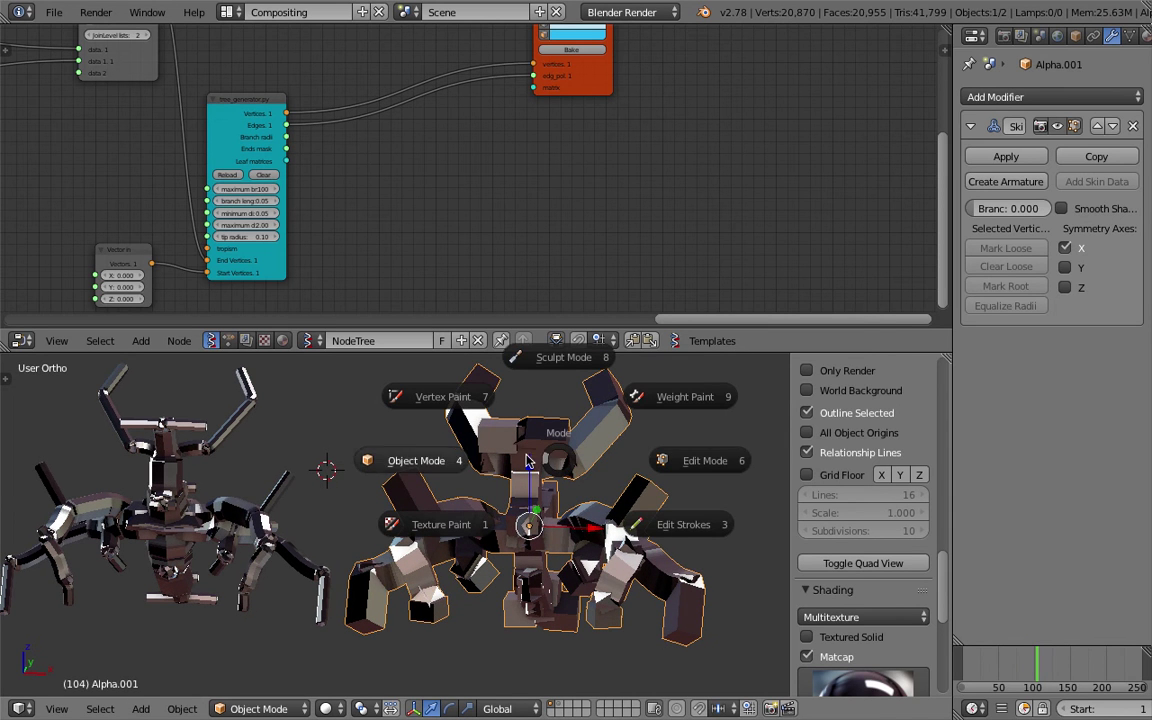
left_click(686, 460)
scroll(577, 457, "down", 1)
middle_click_drag(577, 457, 583, 485)
middle_click_drag(565, 418, 531, 474)
scroll(532, 474, "up", 7)
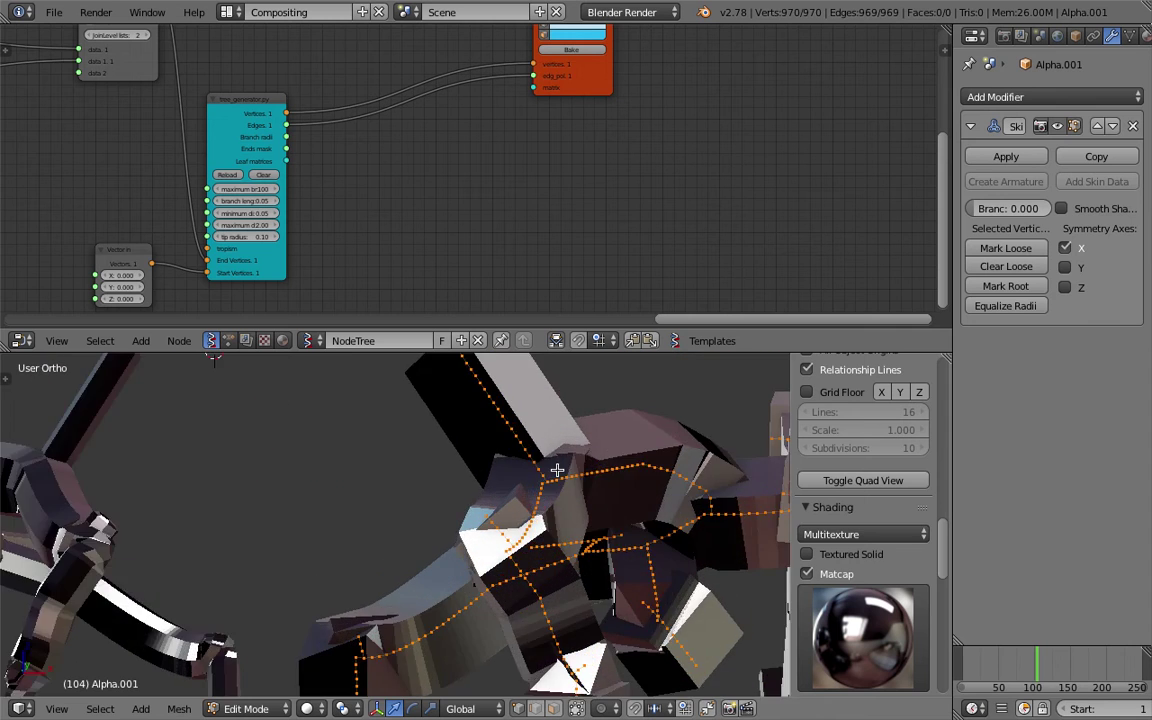
scroll(603, 520, "down", 7)
middle_click_drag(572, 513, 527, 516)
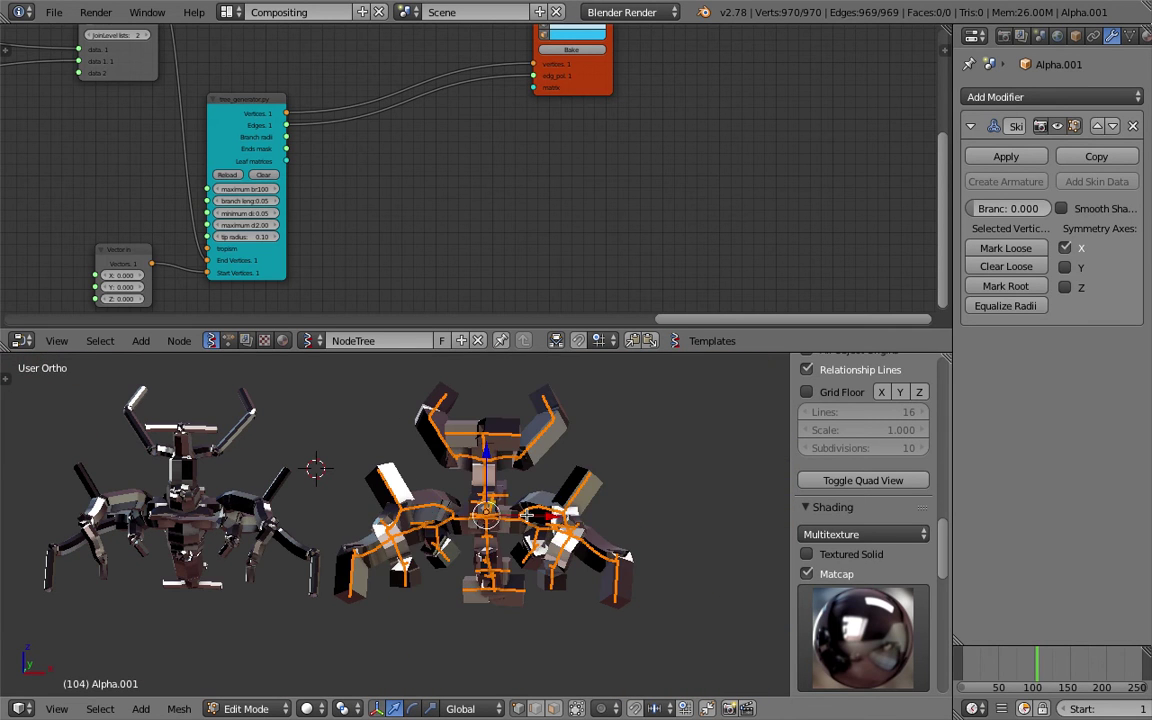
key("Tab")
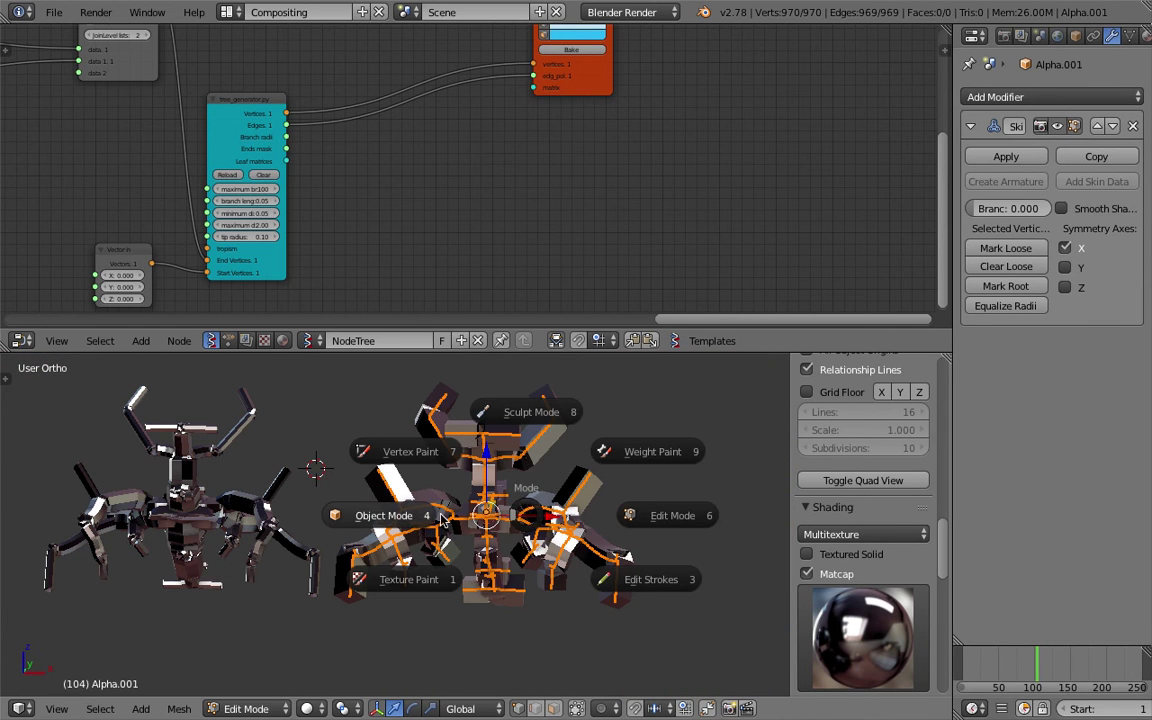
left_click(549, 517)
key("Tab")
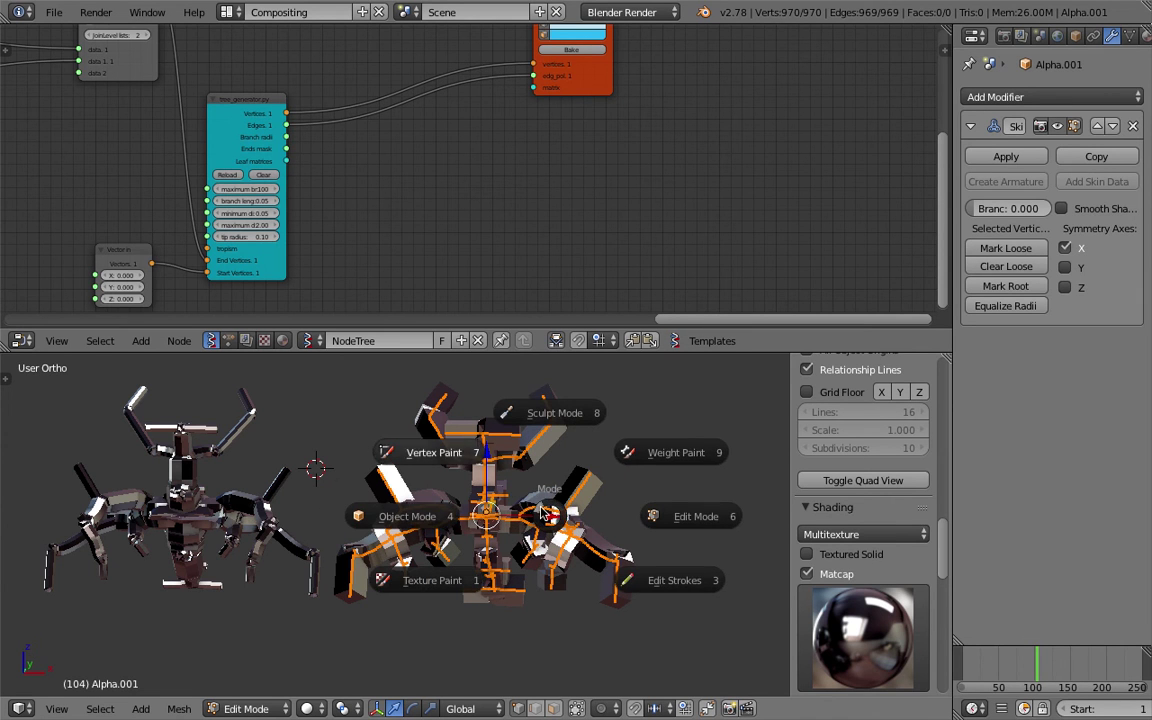
left_click(452, 515)
middle_click_drag(452, 515, 488, 502)
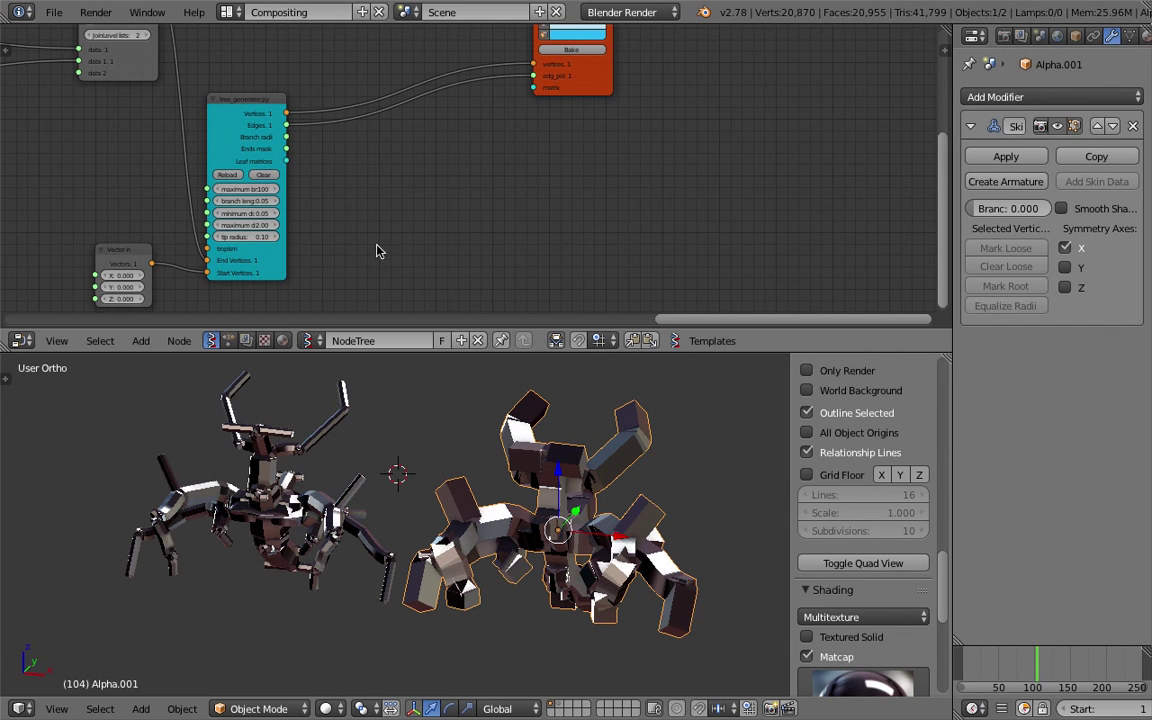
Enable the Simplify Curves add-on in the user preferences, check its details and close the preferences
left_click(54, 12)
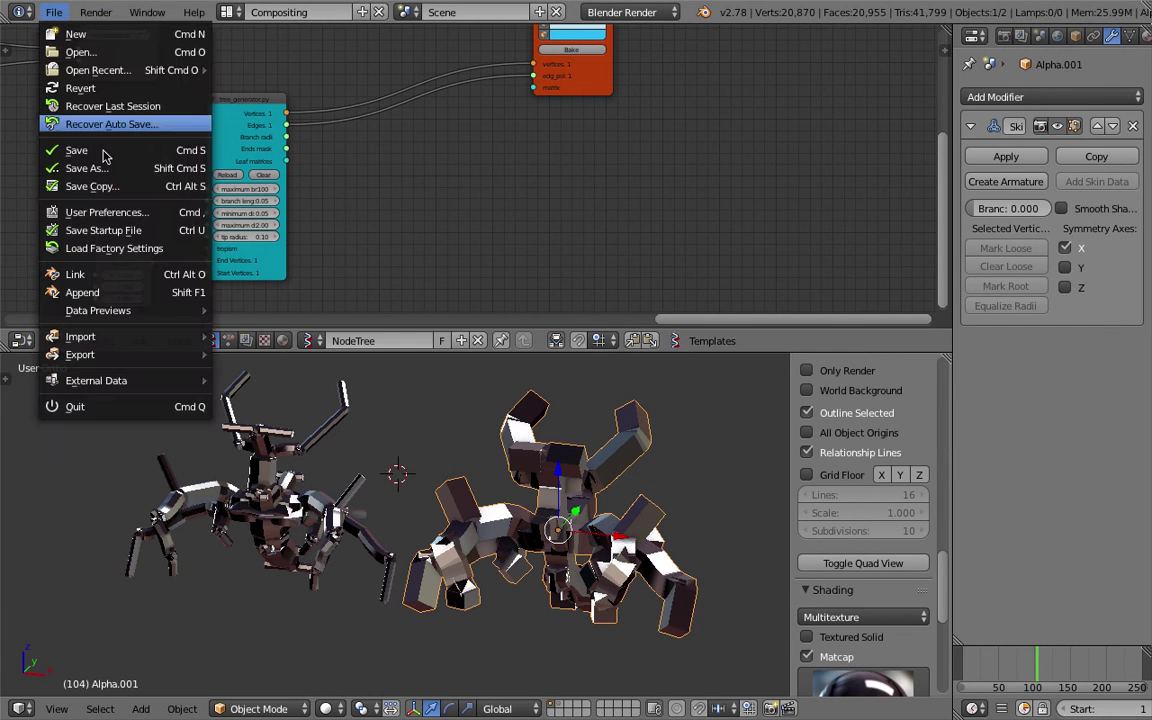
left_click(112, 214)
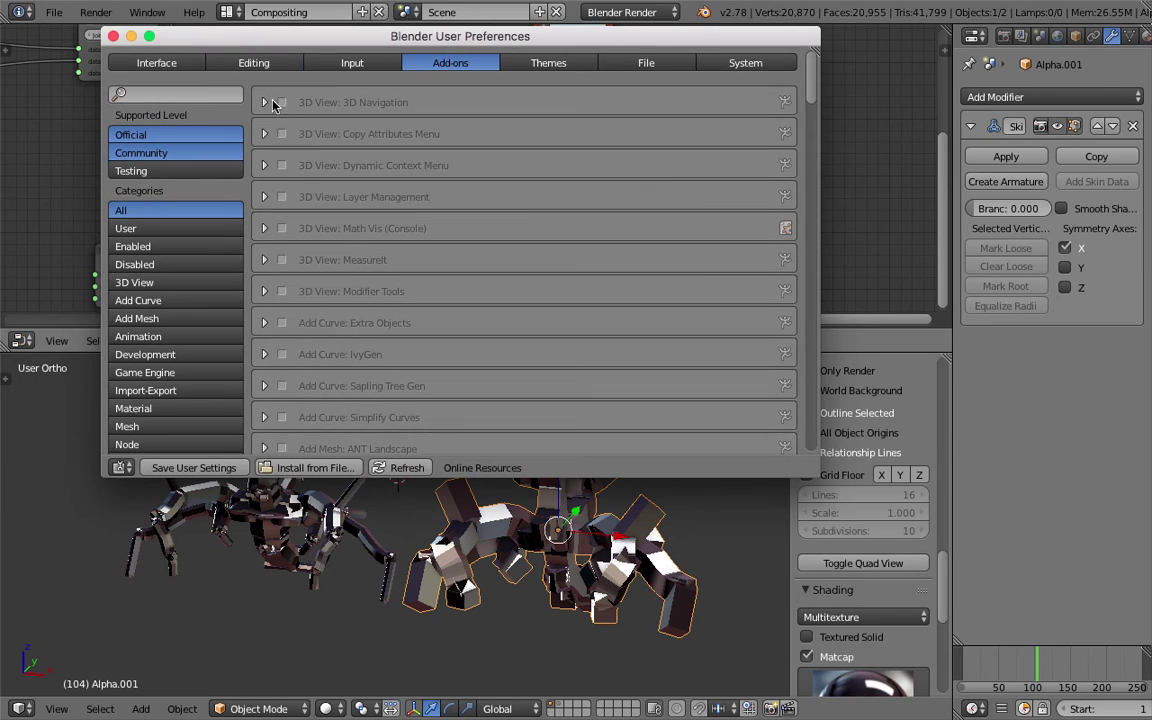
type("simpl")
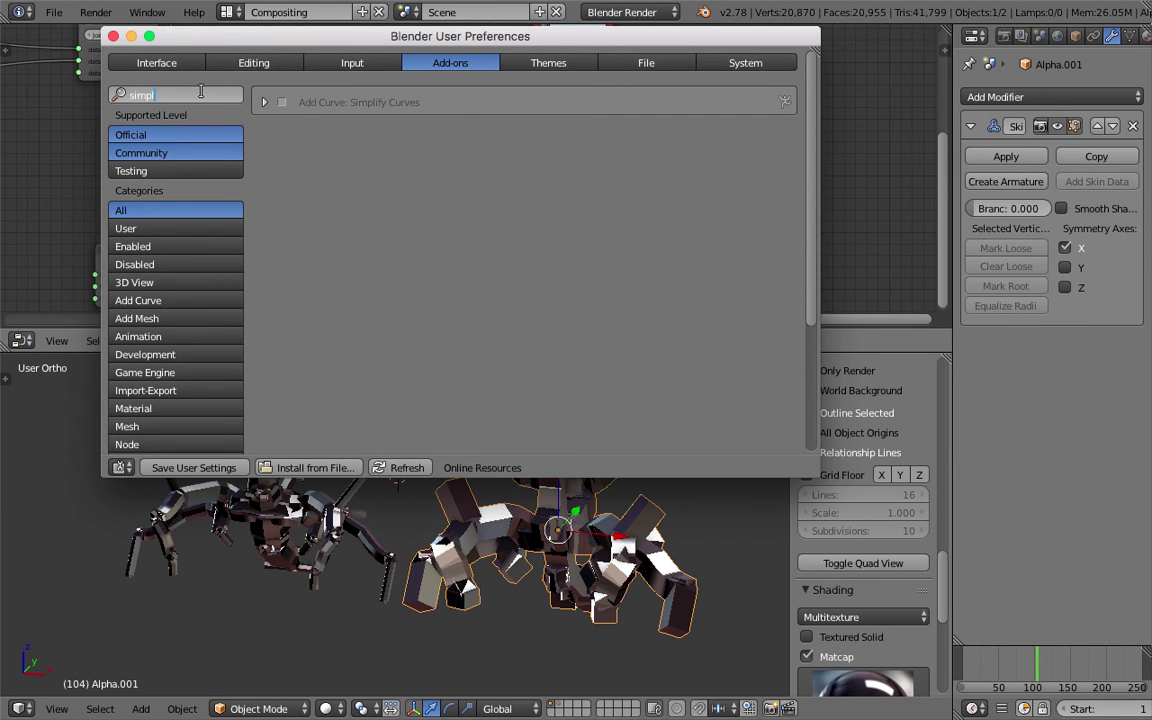
left_click(282, 104)
left_click(284, 104)
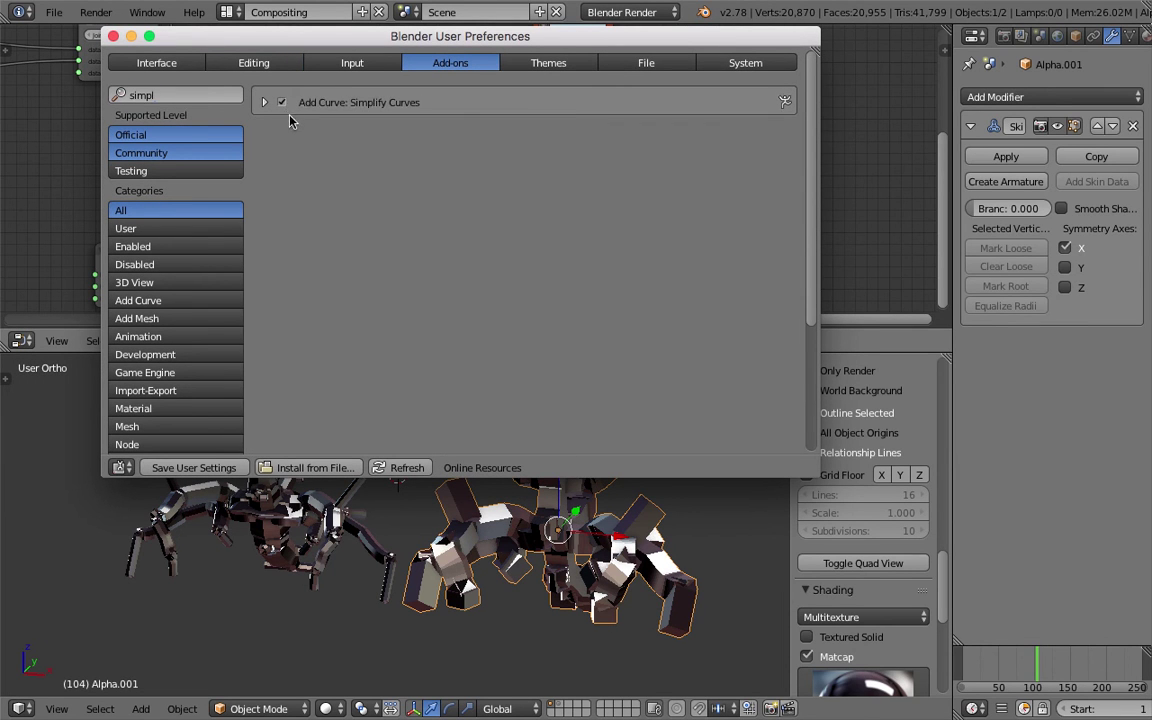
left_click(266, 103)
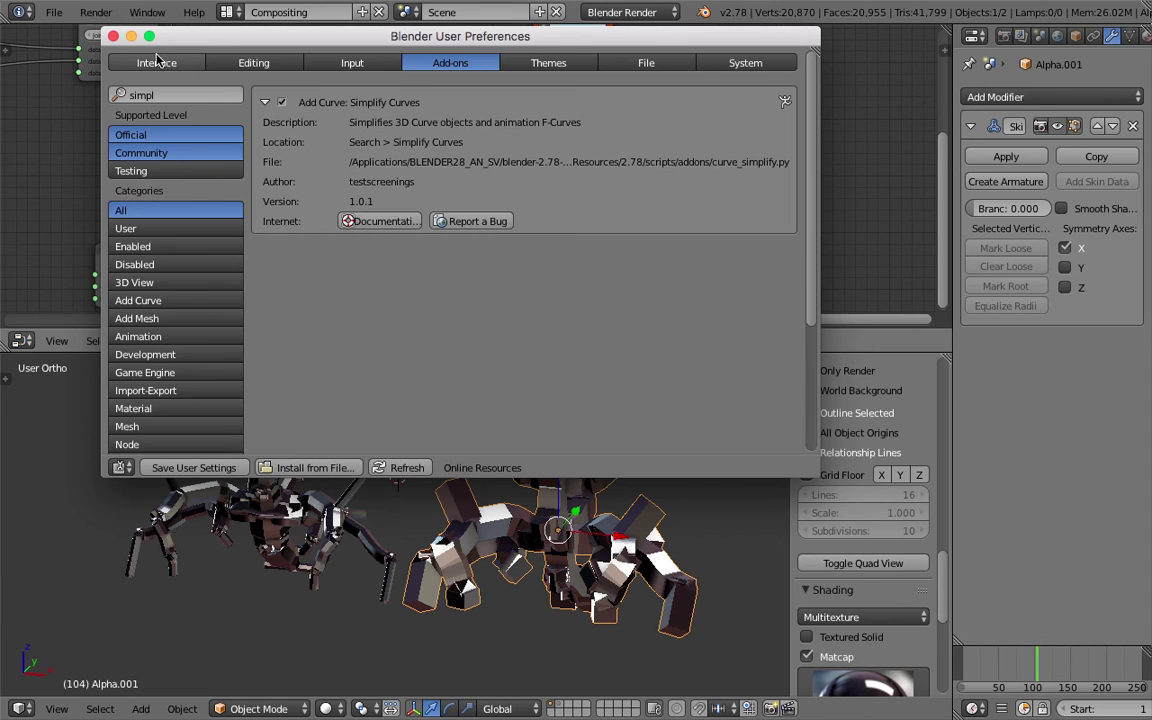
left_click(113, 36)
Search the operators for a simplify command to use on the duplicate, and close the search
key("space")
type("simp")
key("Escape")
middle_click_drag(560, 502, 562, 470)
scroll(604, 481, "up", 1)
key("space")
type("simpl")
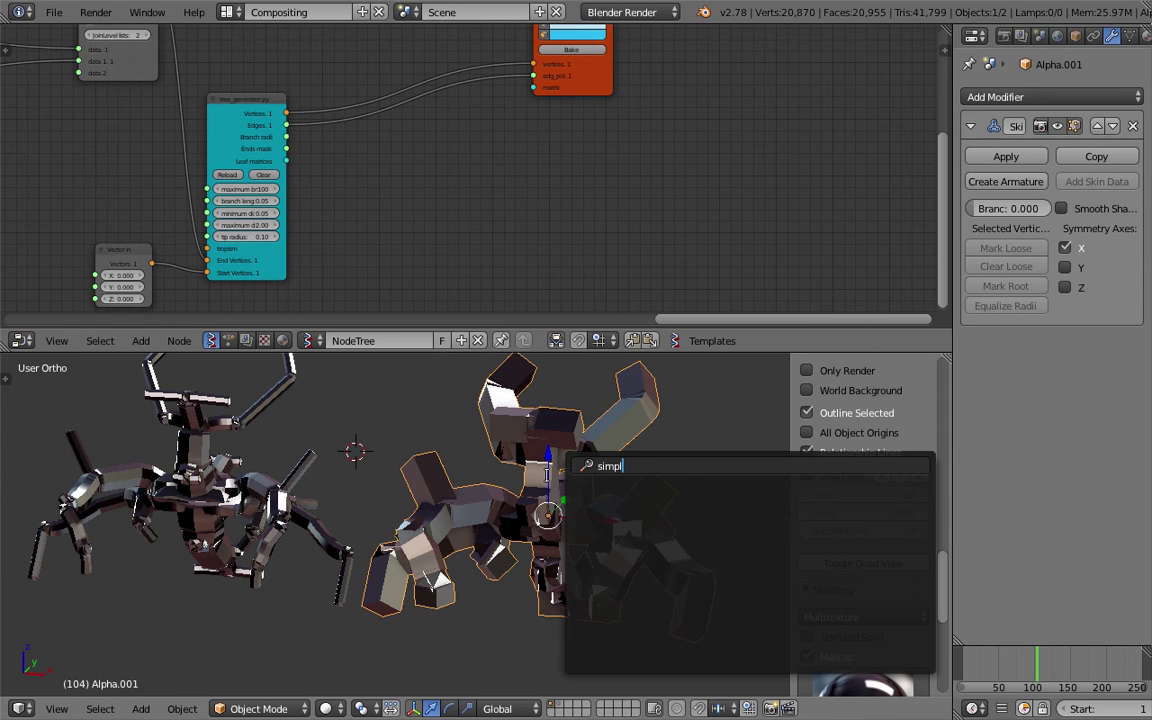
key("Escape")
scroll(546, 475, "down", 2)
middle_click_drag(545, 475, 496, 475)
key("ctrl+s")
left_click(493, 475)
scroll(493, 475, "up", 2)
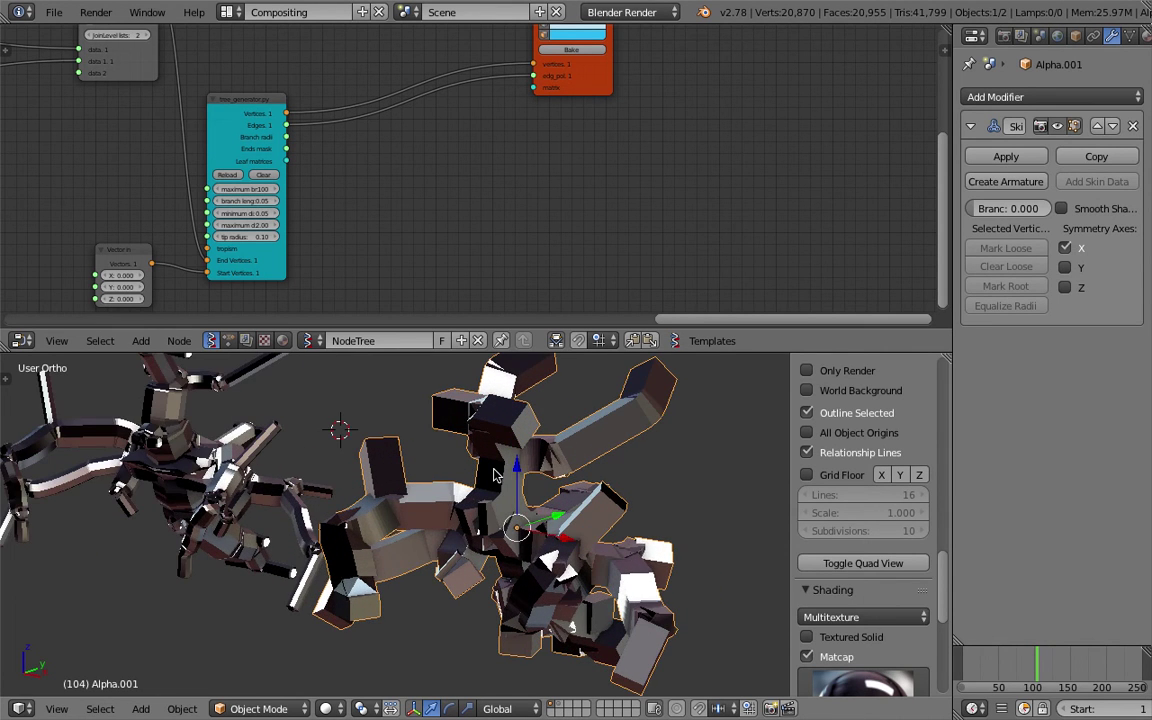
middle_click_drag(475, 483, 535, 473)
middle_click_drag(578, 510, 567, 500)
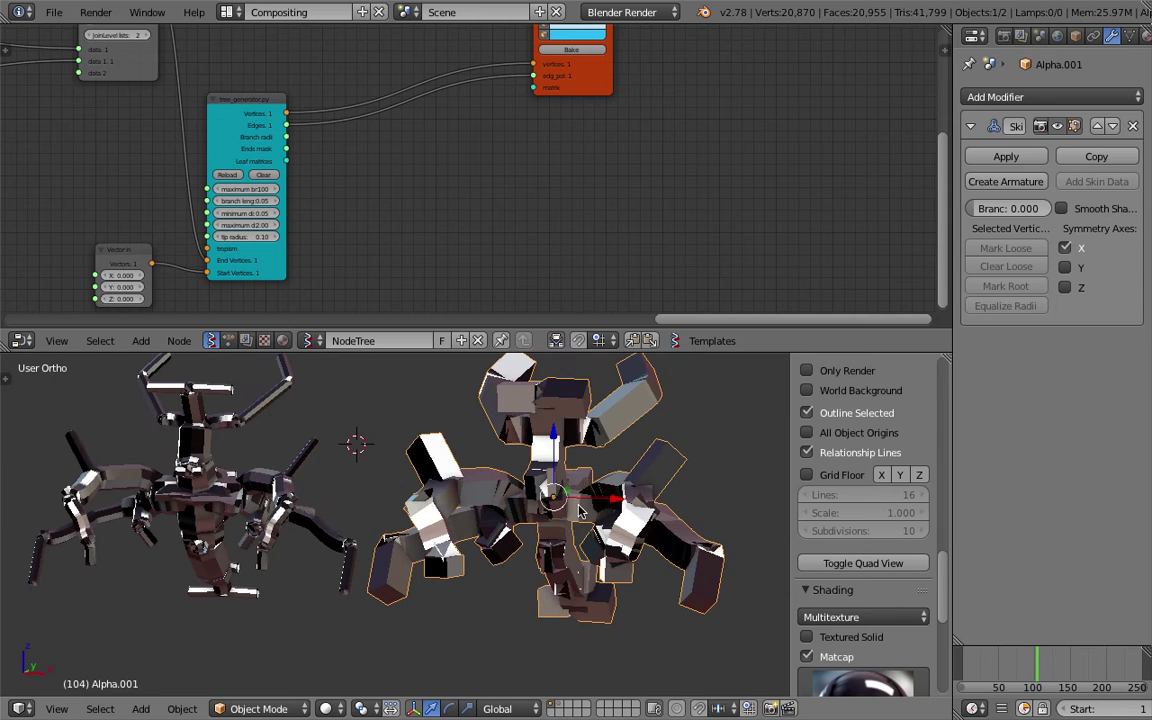
Inspect the duplicate in Weight Paint mode and return to Object Mode
key("Tab")
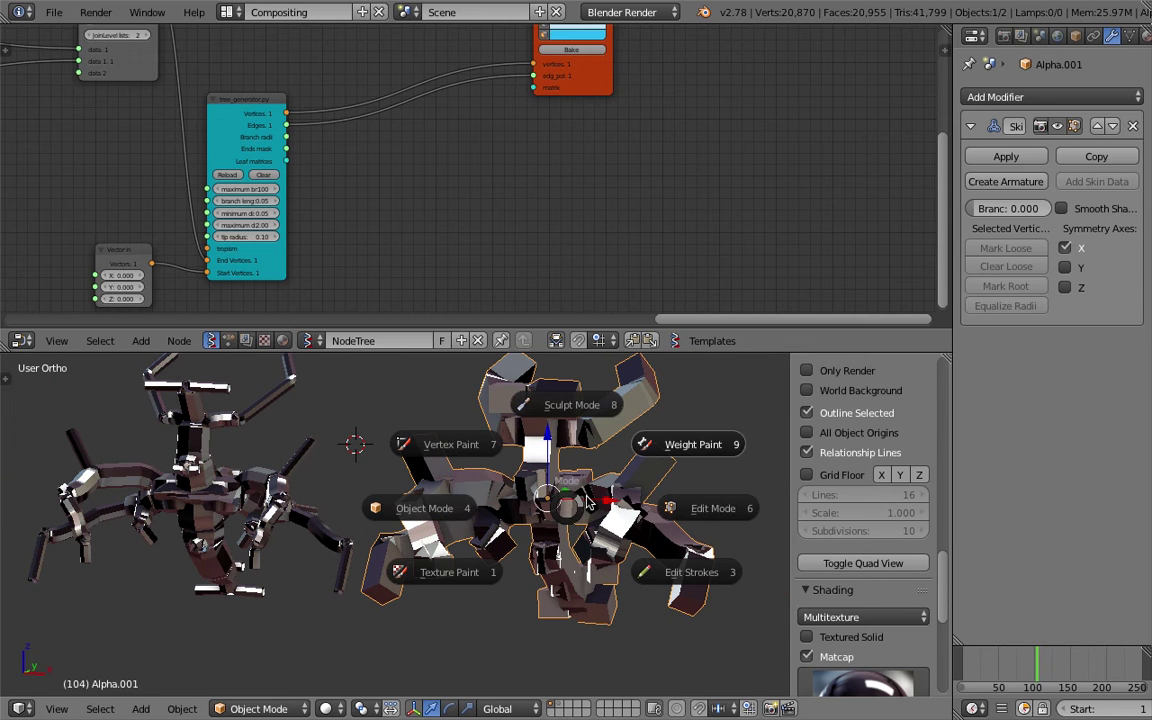
key("9")
middle_click_drag(586, 502, 590, 505)
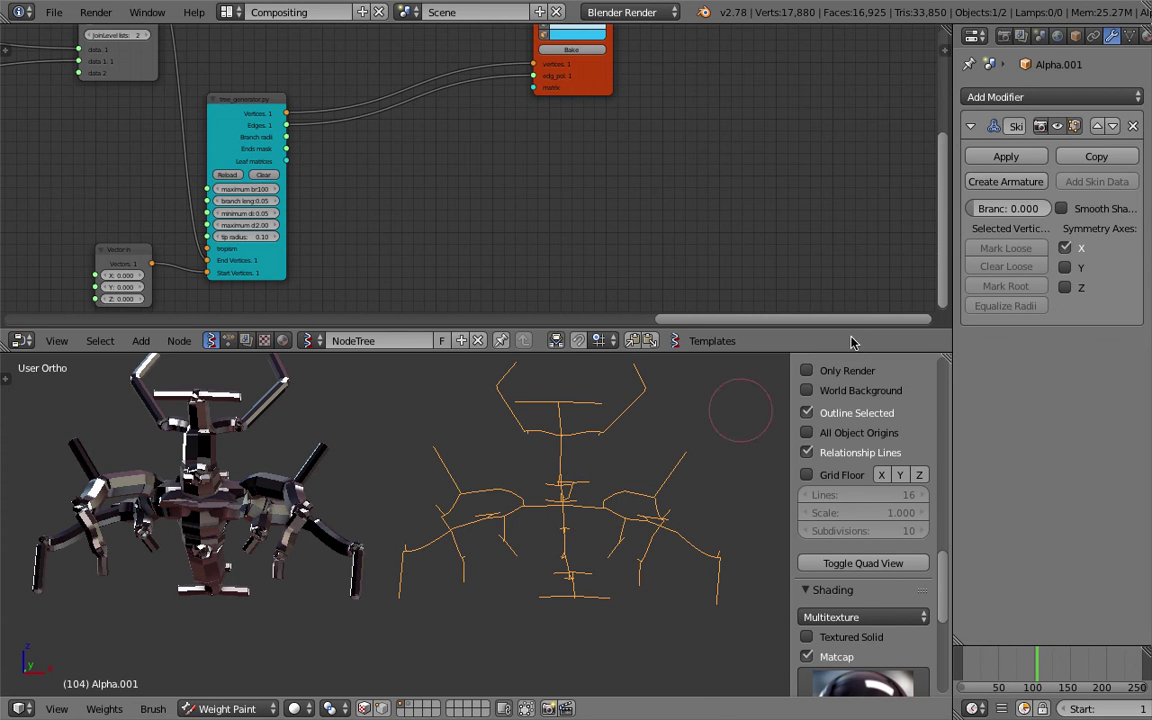
key("Tab")
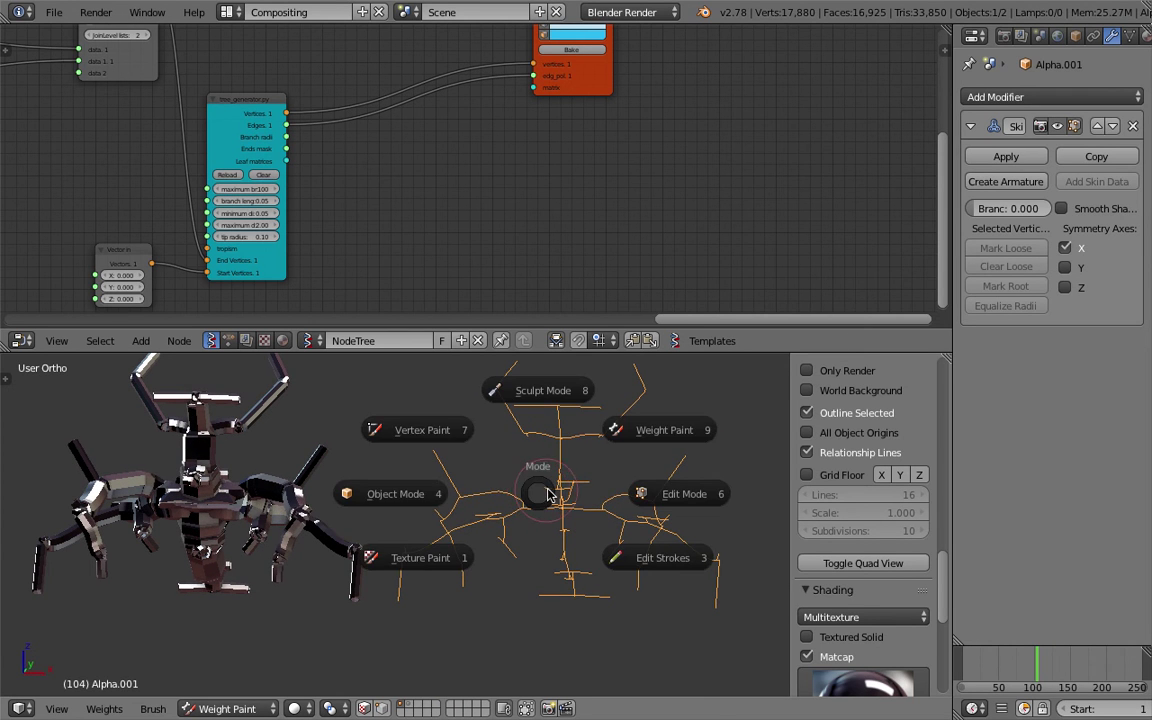
left_click(437, 490)
middle_click_drag(437, 490, 713, 393)
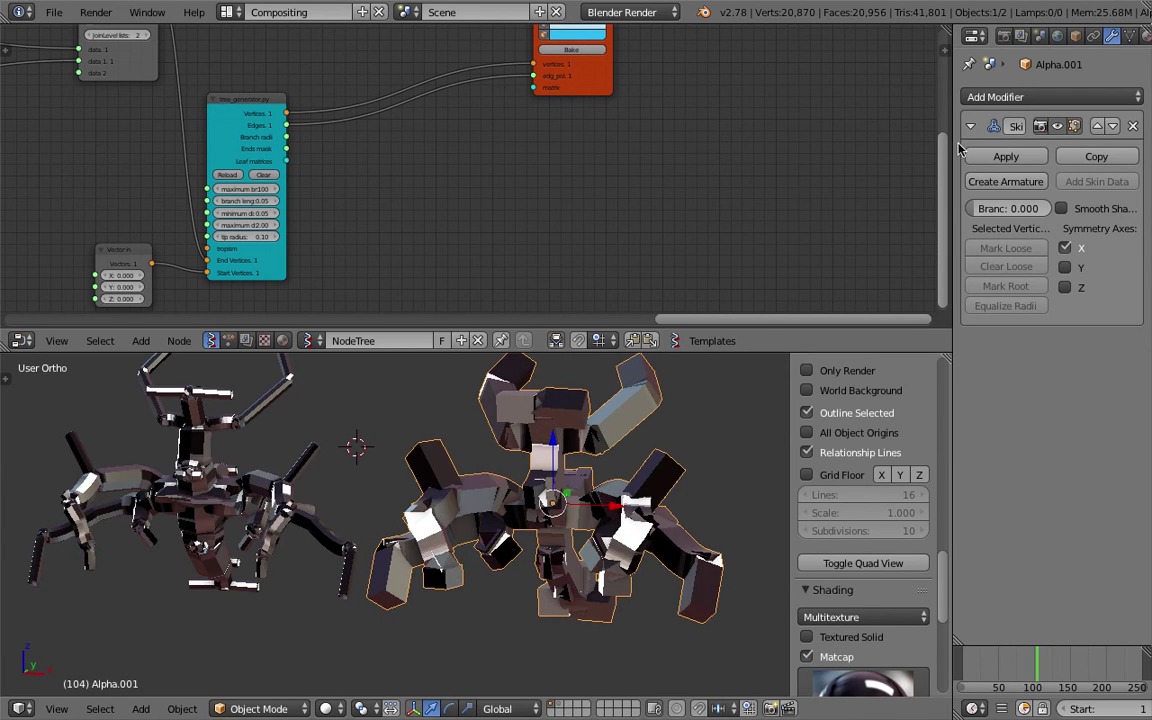
Add a Decimate modifier to the duplicate and move it above the Skin modifier
left_click(1017, 99)
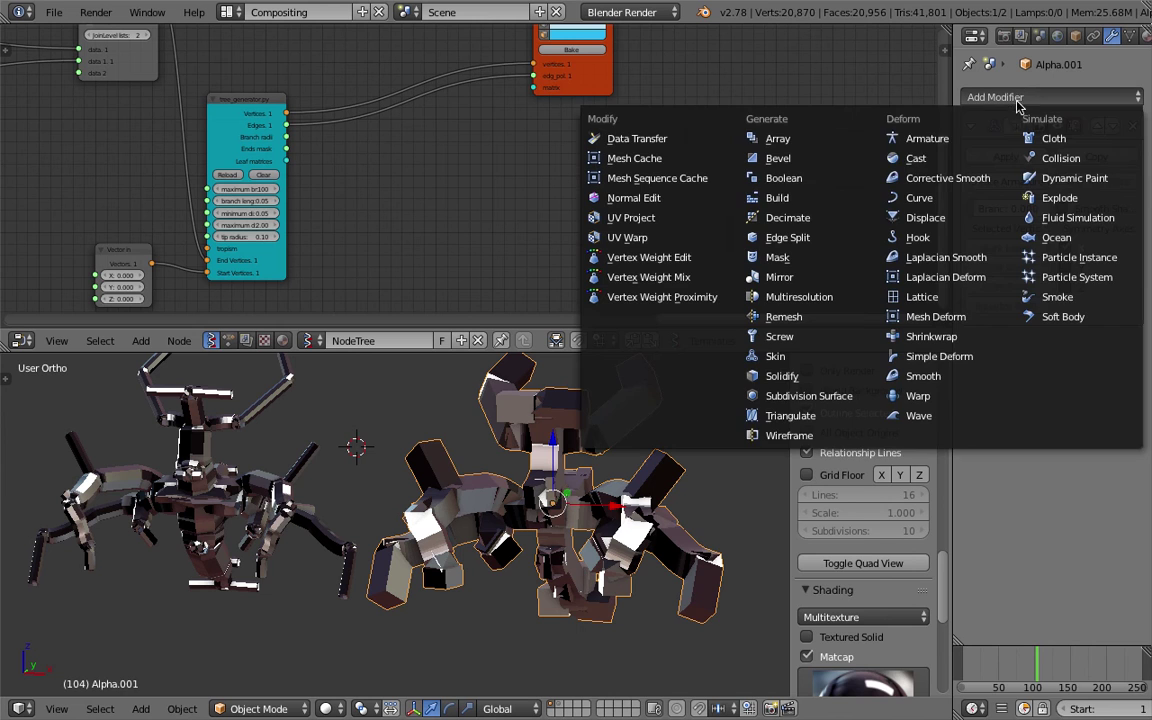
left_click(790, 217)
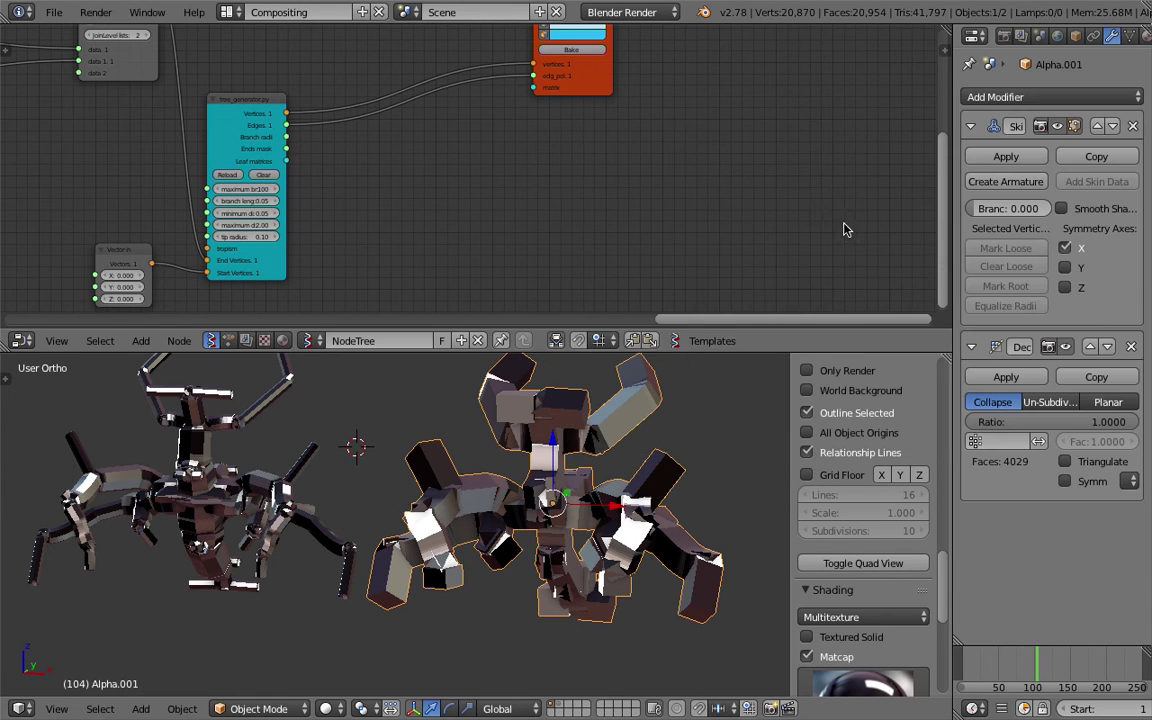
left_click(1090, 347)
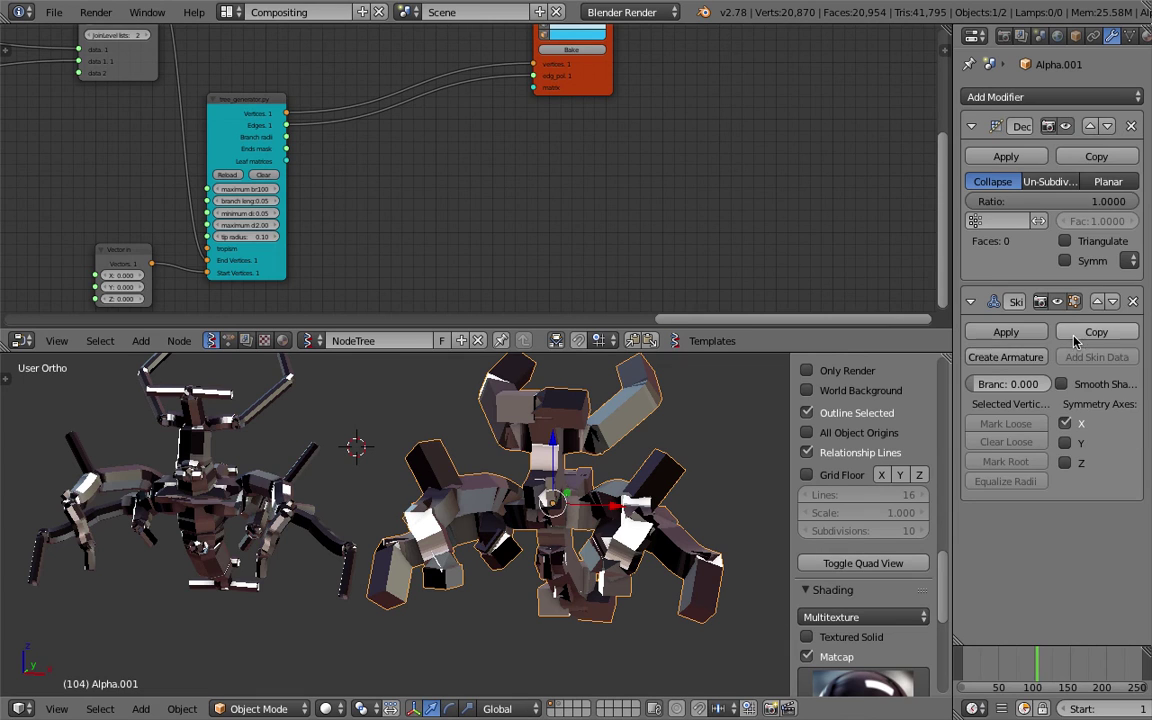
Remove the Skin modifier from the duplicate and try a Decimate ratio of 0.3804 before removing the Decimate modifier too
left_click(1132, 301)
left_click_drag(1072, 201, 861, 205)
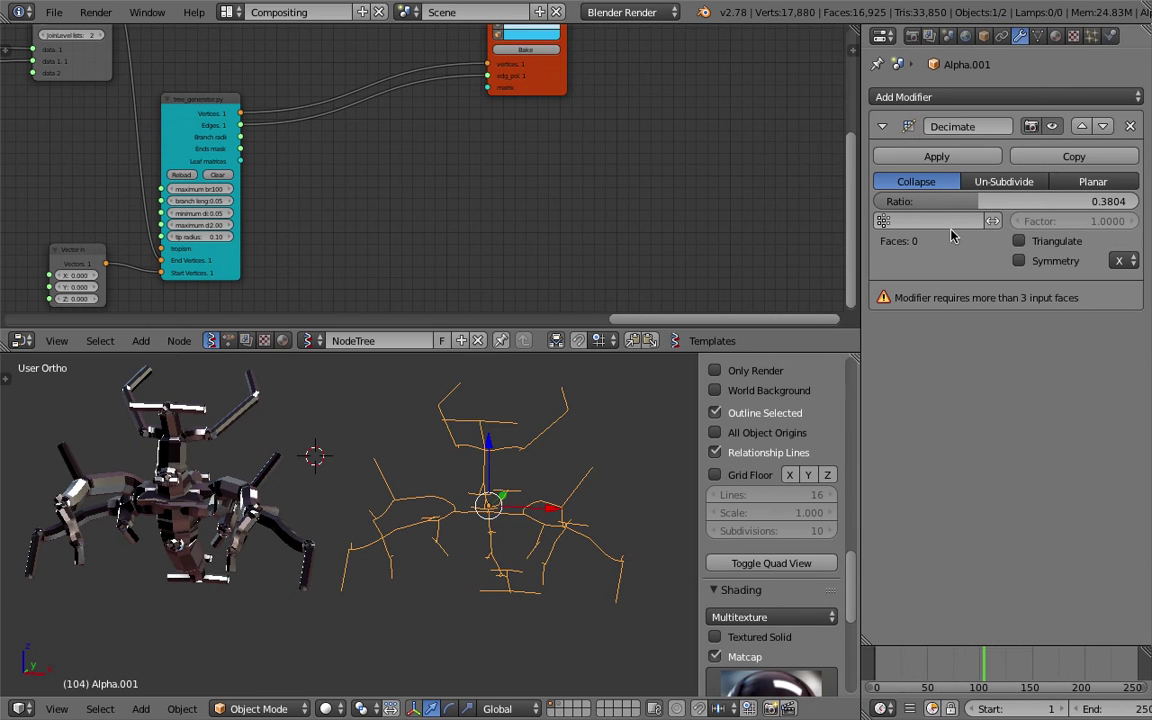
left_click(1132, 127)
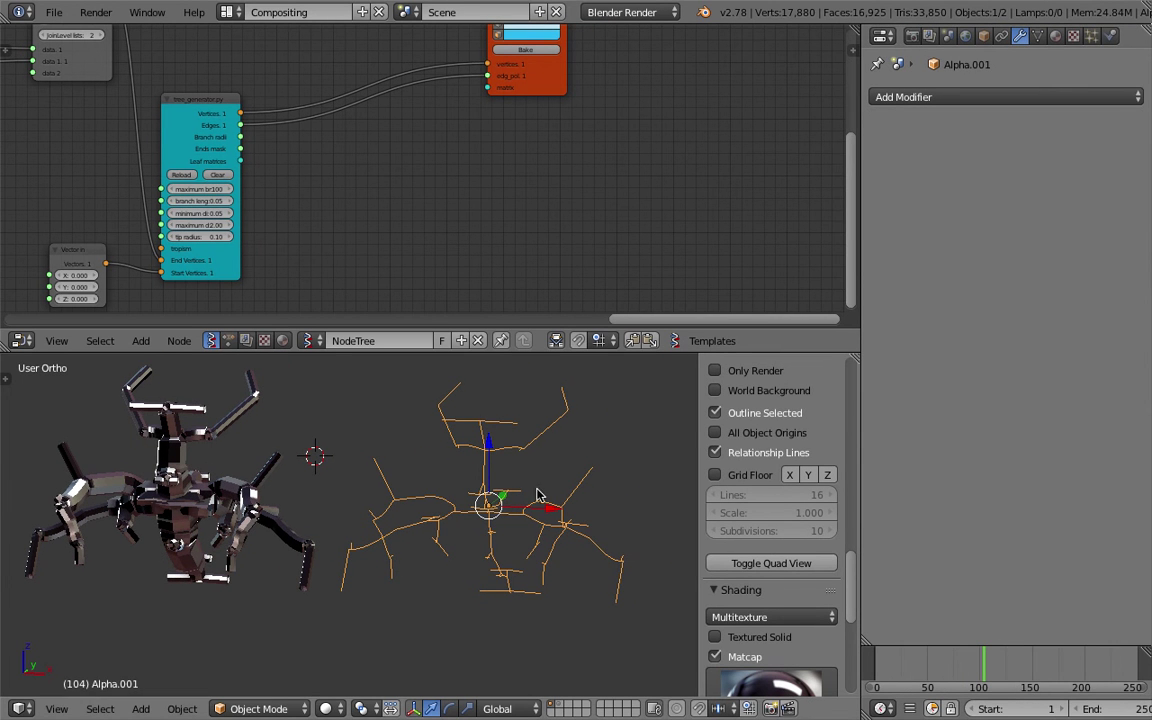
Inspect the duplicate's bare skeleton in Edit Mode and return to Object Mode
scroll(522, 497, "up", 2)
key("Tab")
key("Escape")
mouse_move(437, 489)
middle_mouse_down()
mouse_move(419, 465)
mouse_move(458, 481)
mouse_move(490, 476)
mouse_move(457, 487)
middle_mouse_up()
key("Tab")
left_click(497, 471)
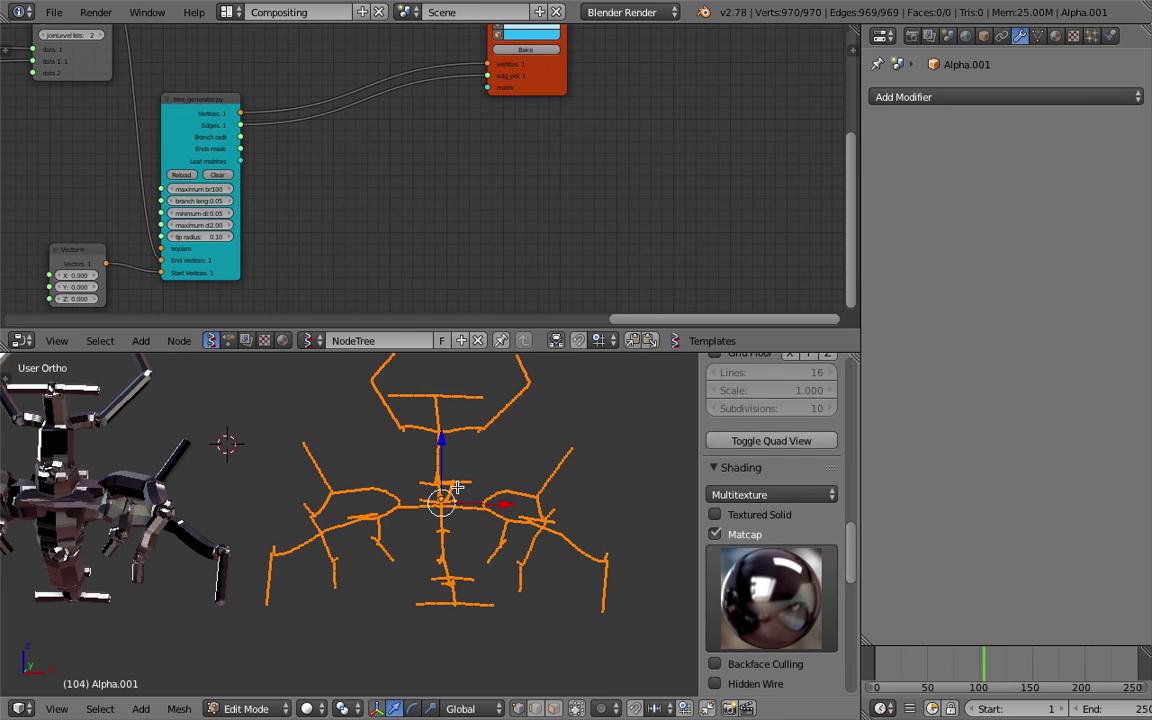
key("Tab")
left_click(402, 497)
Delete the duplicated creature skeleton
middle_click_drag(402, 497, 399, 500)
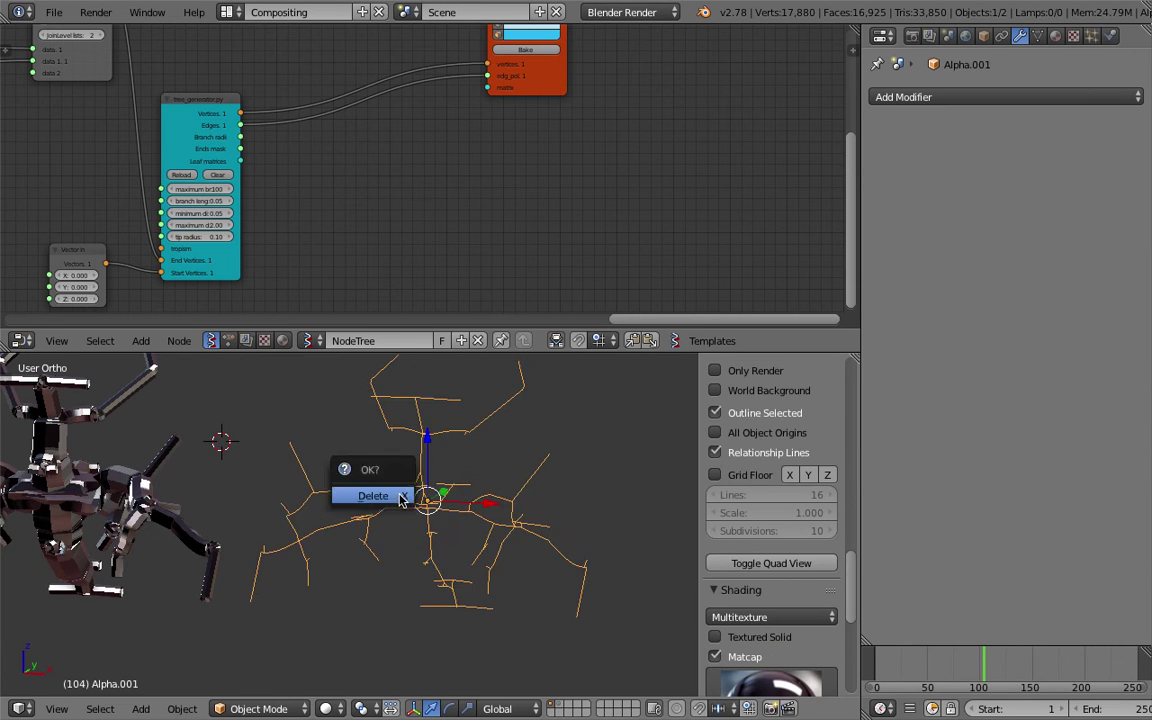
key("Delete")
key("Home")
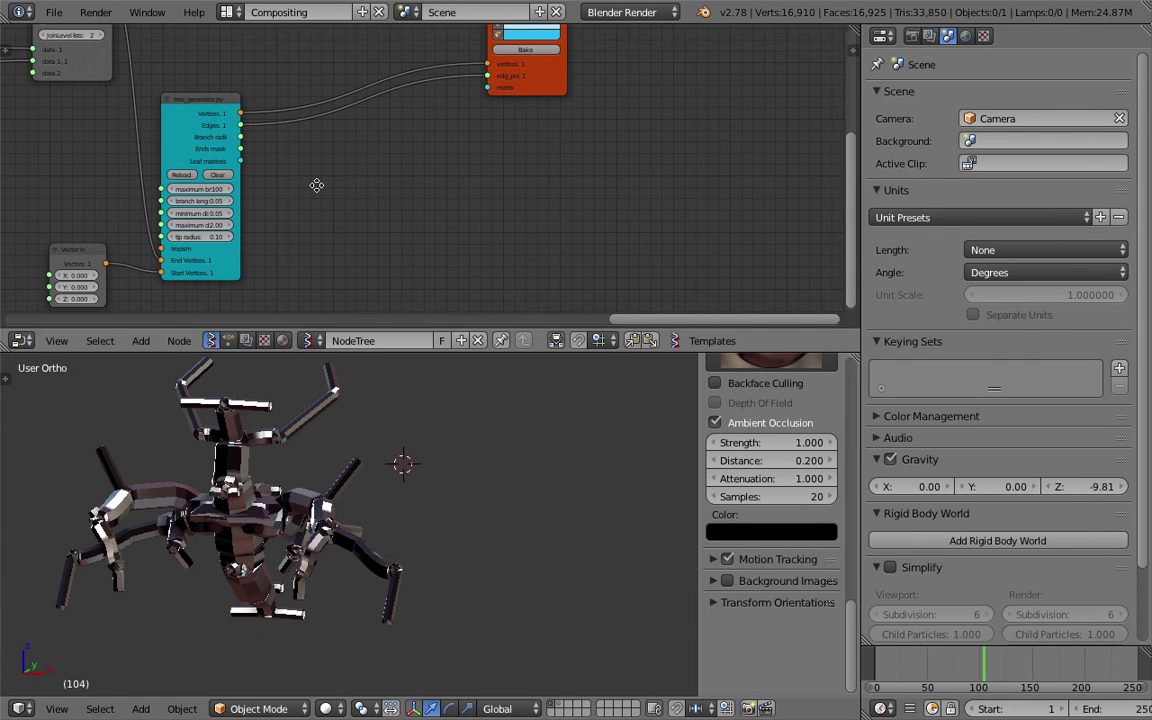
Raise the tree generator's branch length to 0.17
scroll(400, 185, "up", 4)
left_click(434, 189)
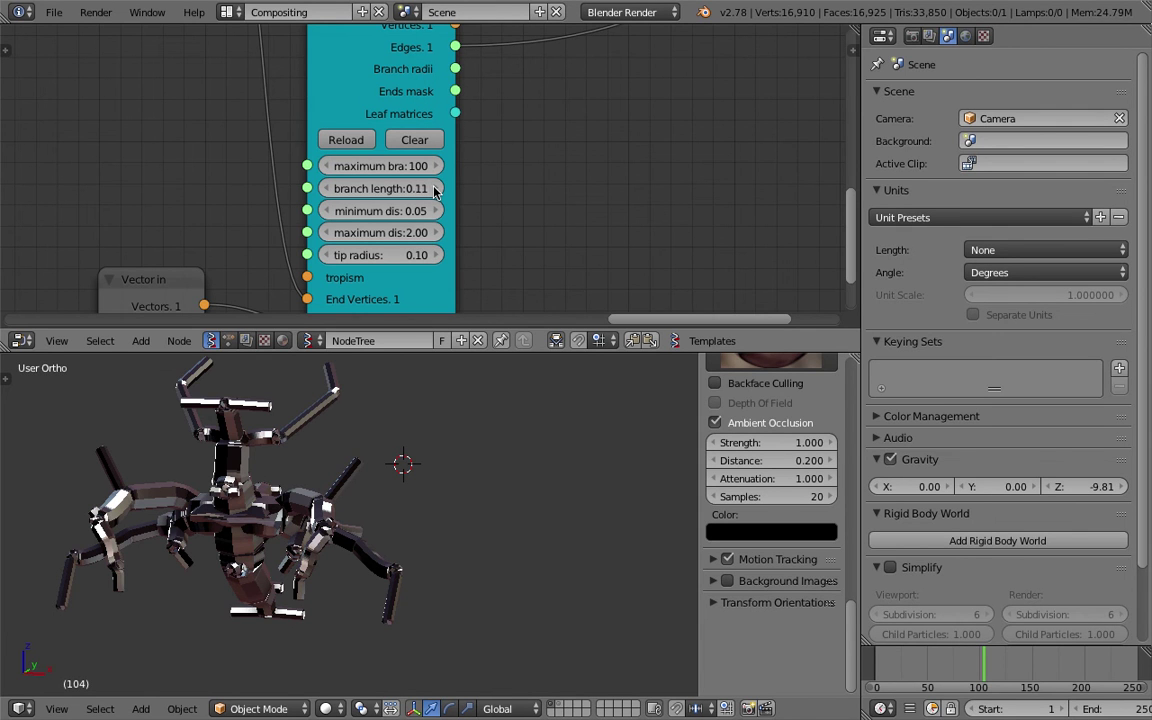
left_click(434, 189)
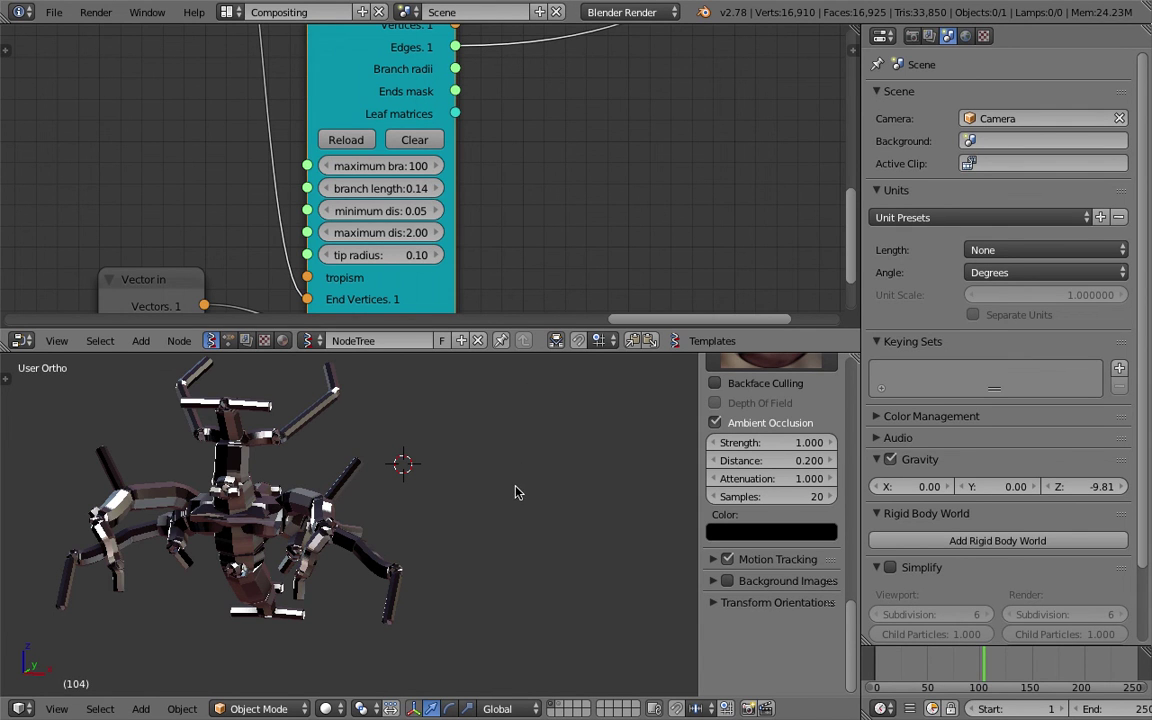
Delete the original skinned creature mesh from the scene
scroll(505, 485, "down", 3)
scroll(490, 464, "up", 3)
right_click(422, 481)
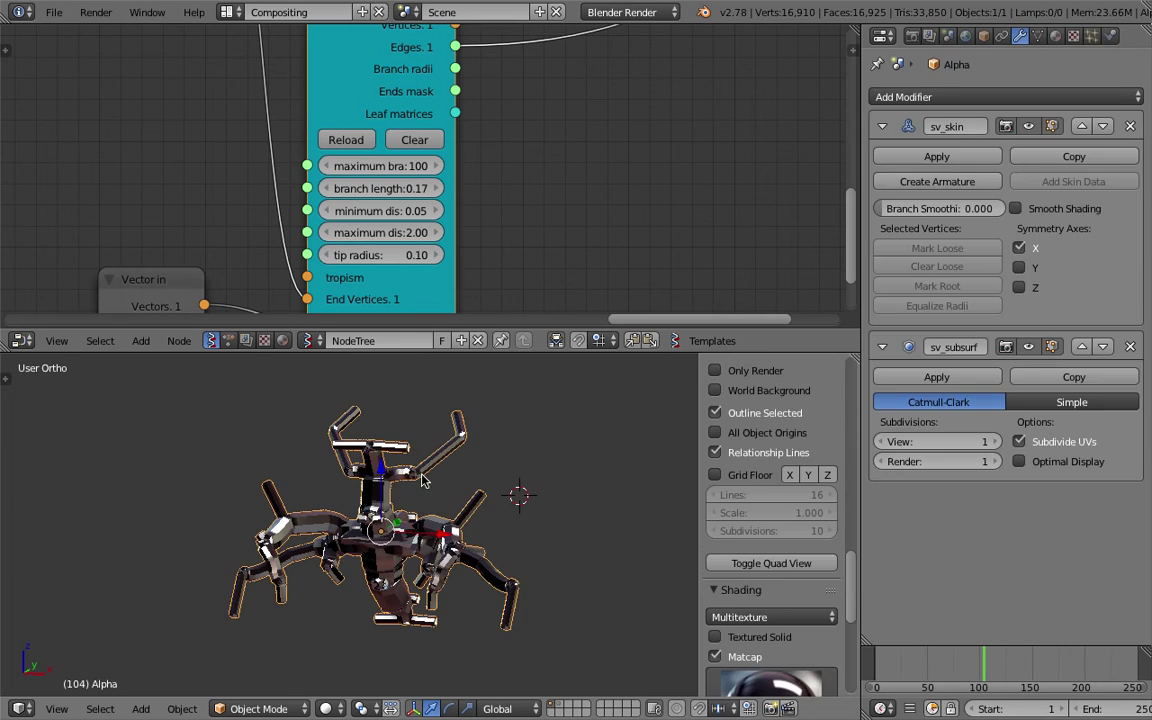
key("x")
left_click(432, 476)
Turn off Matcap shading in the 3D viewport
scroll(588, 205, "down", 3)
middle_click_drag(588, 205, 485, 302)
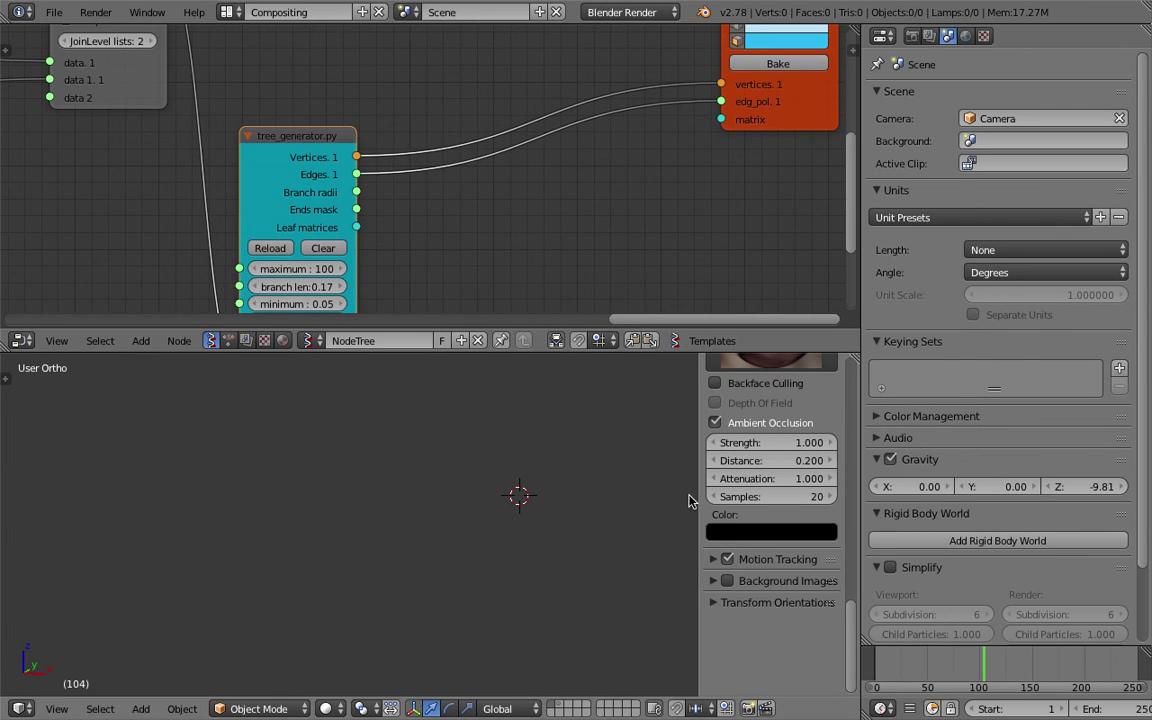
scroll(740, 456, "up", 5)
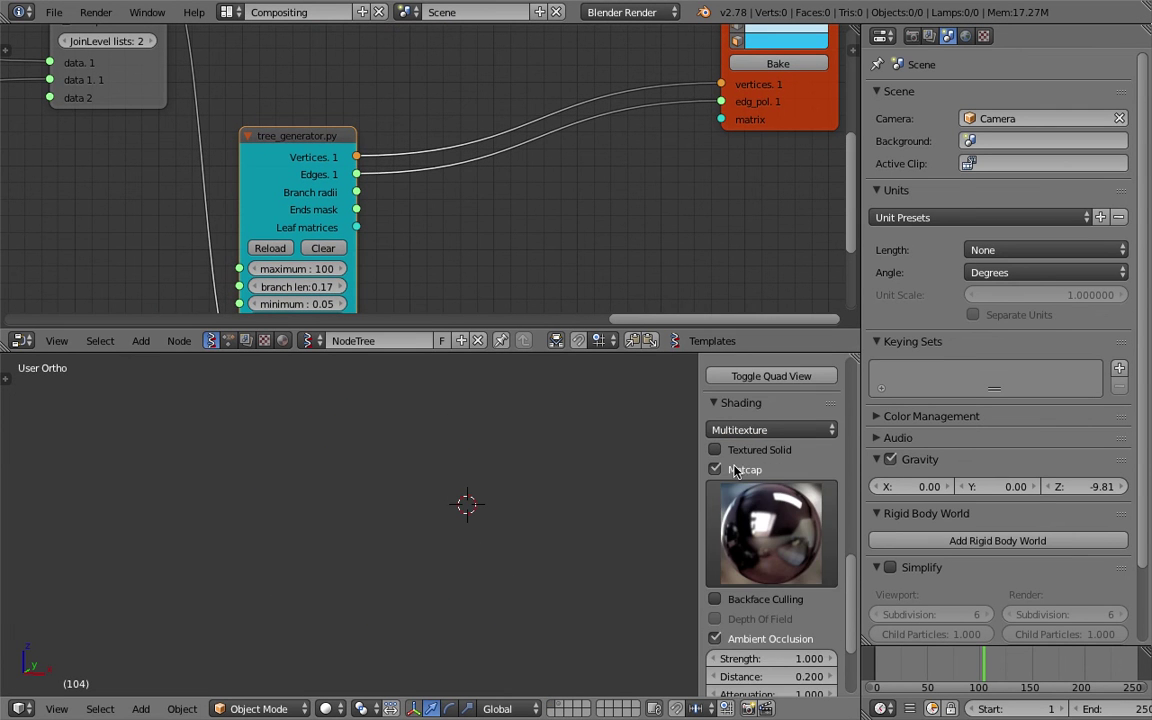
left_click(735, 471)
scroll(735, 484, "up", 6)
Turn on the Viewer Draw node's display and move the node closer to the tree generator
mouse_move(663, 82)
middle_mouse_down()
mouse_move(617, 226)
mouse_move(579, 220)
middle_mouse_up()
left_click(683, 96)
left_click_drag(702, 75, 579, 106)
scroll(357, 548, "up", 2)
mouse_move(357, 548)
middle_mouse_down()
mouse_move(454, 521)
mouse_move(420, 470)
middle_mouse_up()
Increase the tree generator's branch length to 0.59
middle_click_drag(262, 301, 303, 80)
middle_click_drag(446, 225, 403, 198)
scroll(403, 198, "up", 1)
left_click_drag(403, 200, 460, 206)
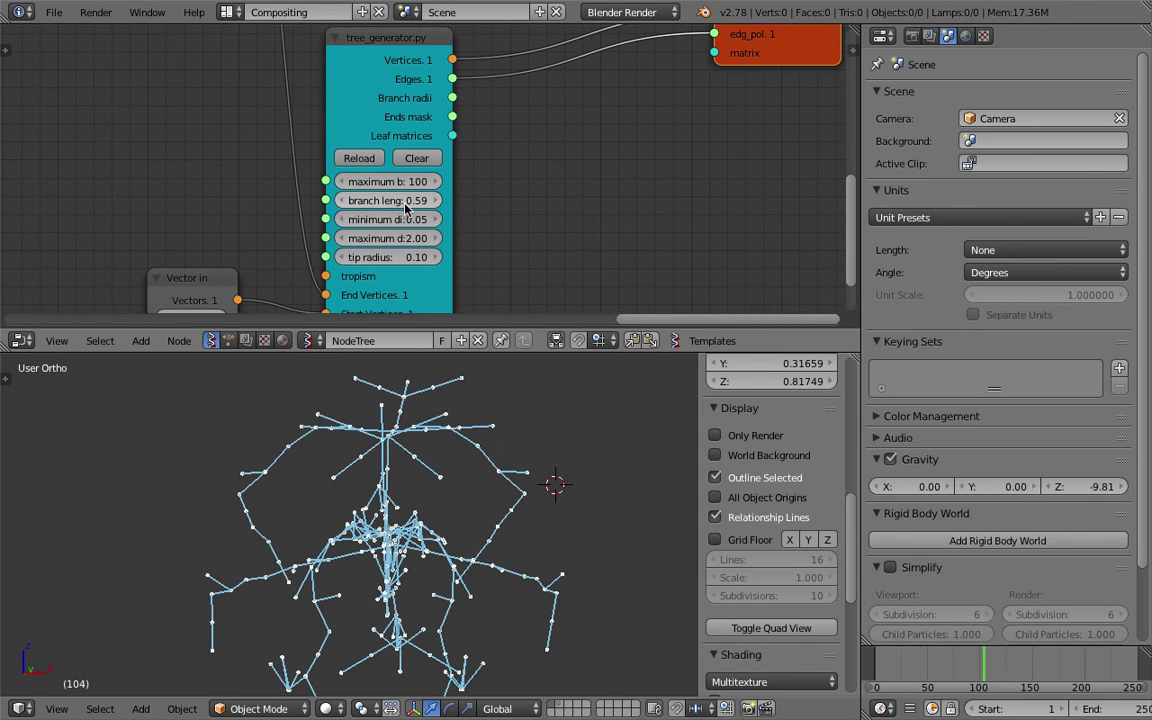
middle_click_drag(496, 483, 450, 455)
Try a maximum branches value of 10 on the tree generator and raise it to 36
left_click(397, 182)
type("10")
key("Return")
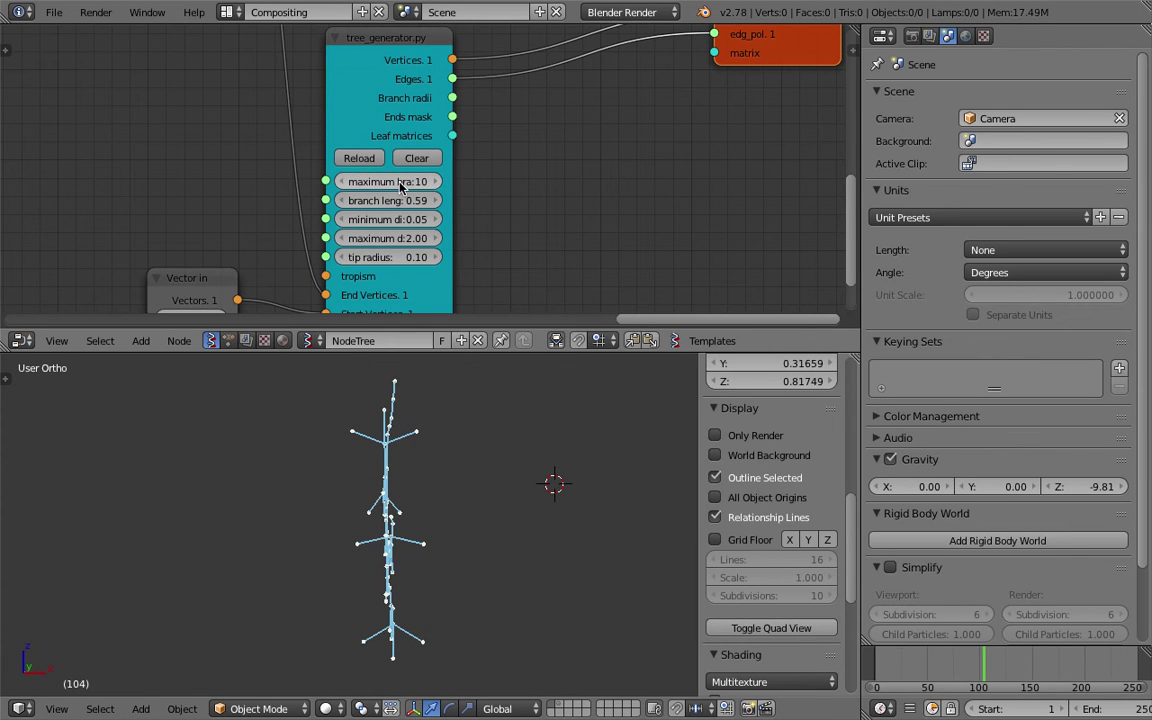
left_click_drag(407, 182, 484, 182)
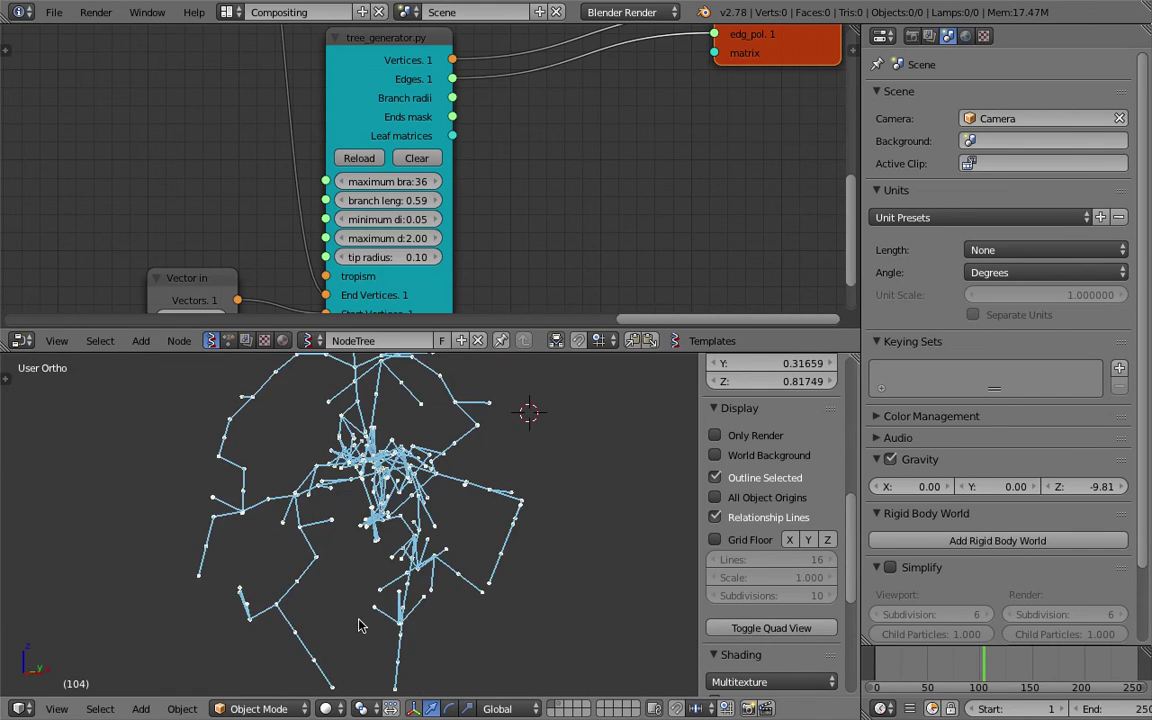
middle_click_drag(483, 595, 376, 534)
Shift the Viewer Draw node further toward the tree generator's outputs
scroll(728, 159, "down", 3)
mouse_move(663, 165)
middle_mouse_down()
mouse_move(506, 224)
mouse_move(485, 277)
middle_mouse_up()
left_click_drag(536, 176, 469, 187)
middle_click_drag(402, 505, 496, 524)
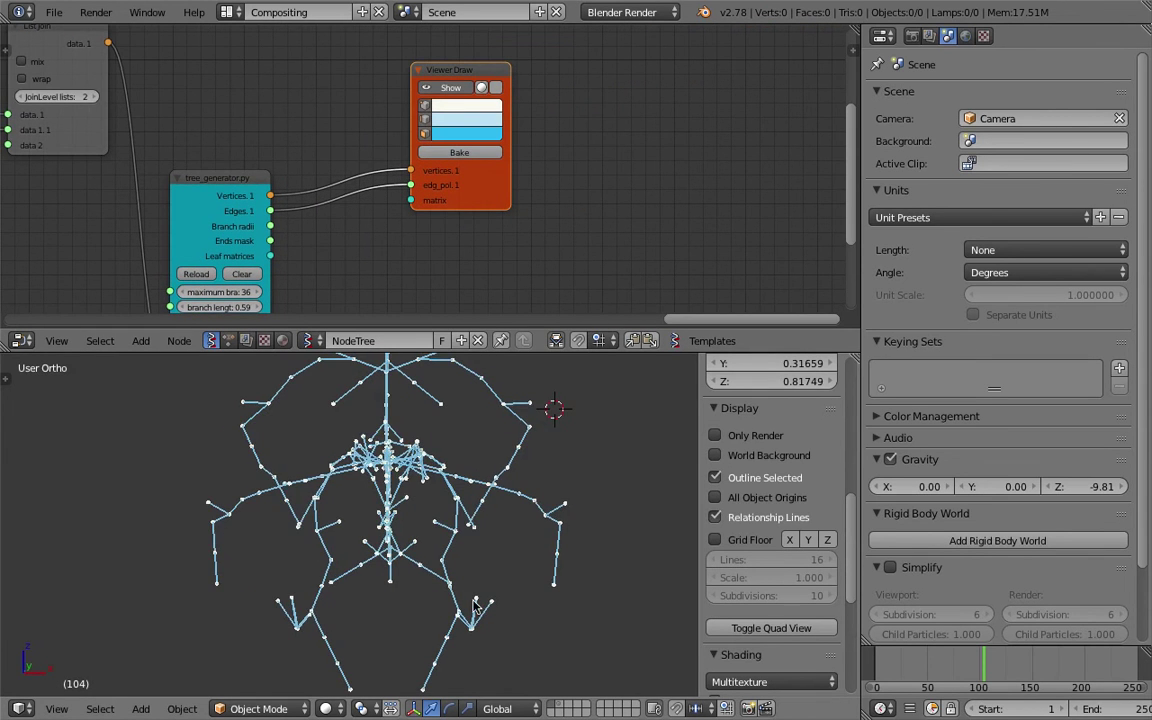
middle_click_drag(476, 604, 420, 540)
Set the tree generator's maximum branches to 35 and its branch length to 0.2
scroll(334, 221, "up", 2)
left_click_drag(257, 261, 256, 262)
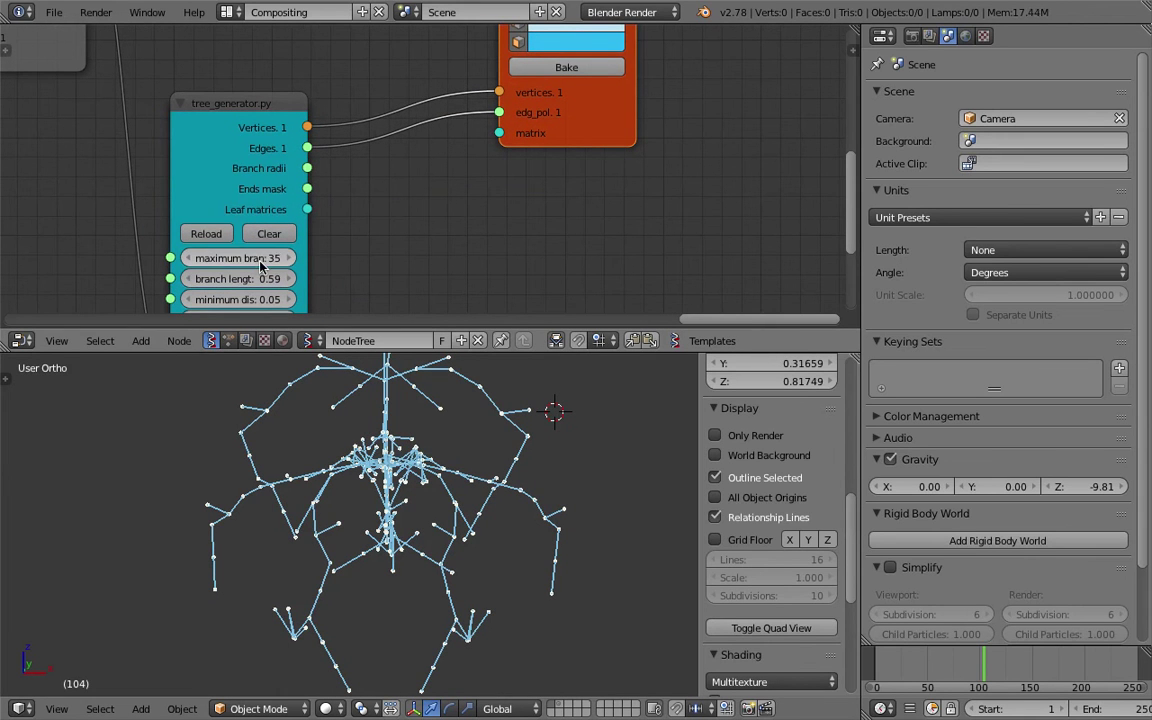
left_click(269, 275)
type(".2")
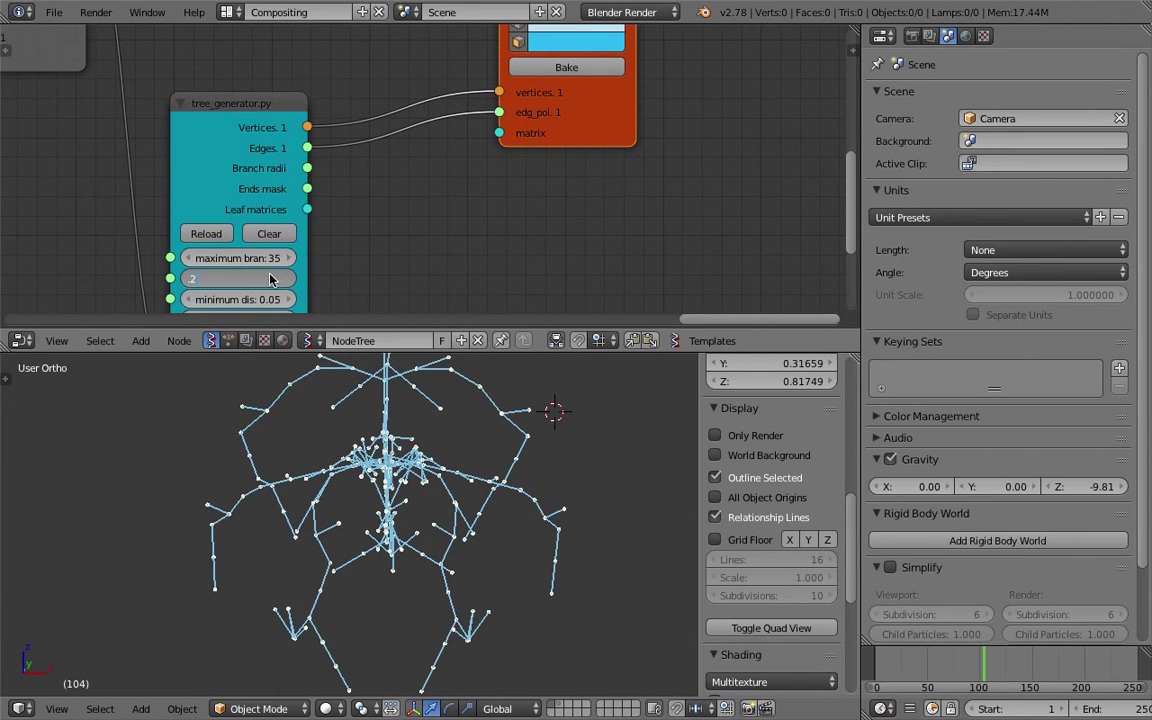
key("Return")
middle_click_drag(478, 470, 381, 503)
Fine-tune the tree generator's branch length to 0.26
scroll(420, 140, "up", 3)
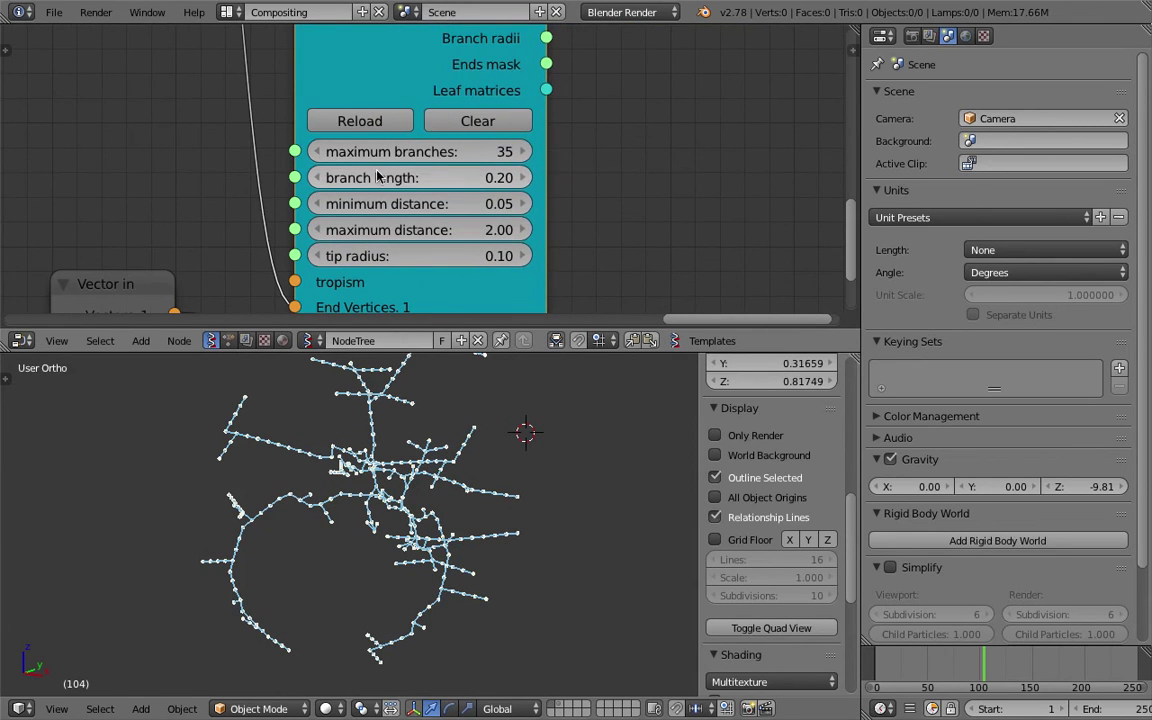
middle_click_drag(530, 392, 466, 471)
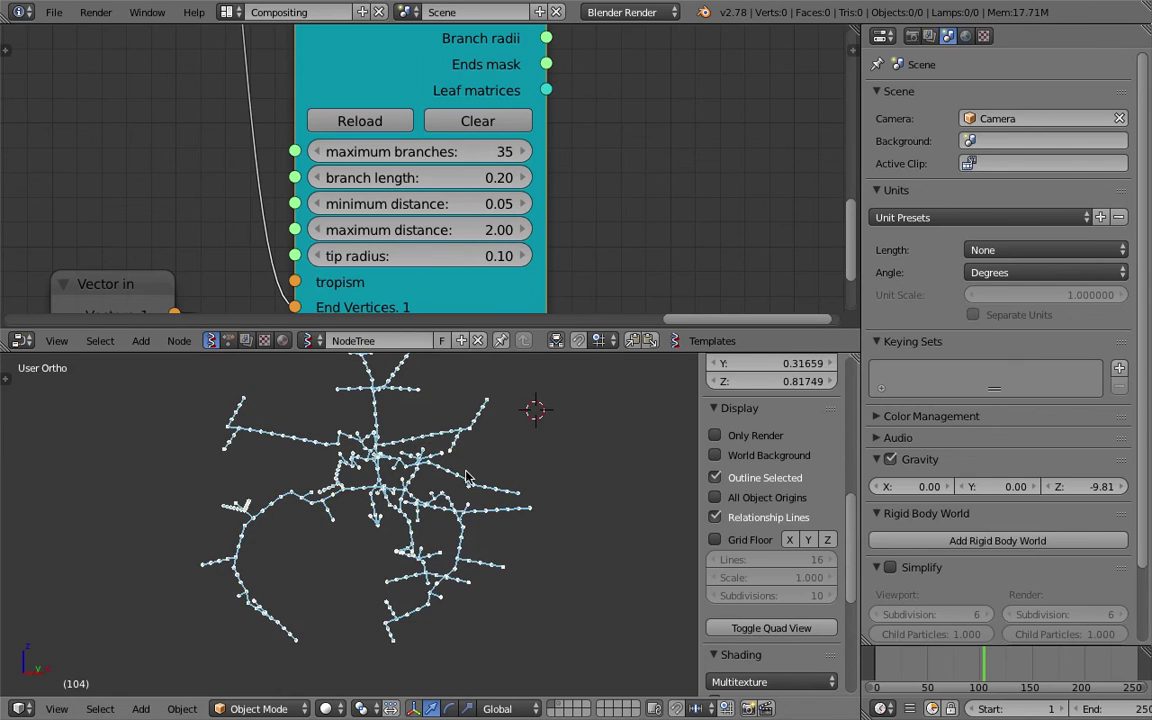
middle_click_drag(514, 419, 478, 418)
left_click_drag(512, 179, 517, 178)
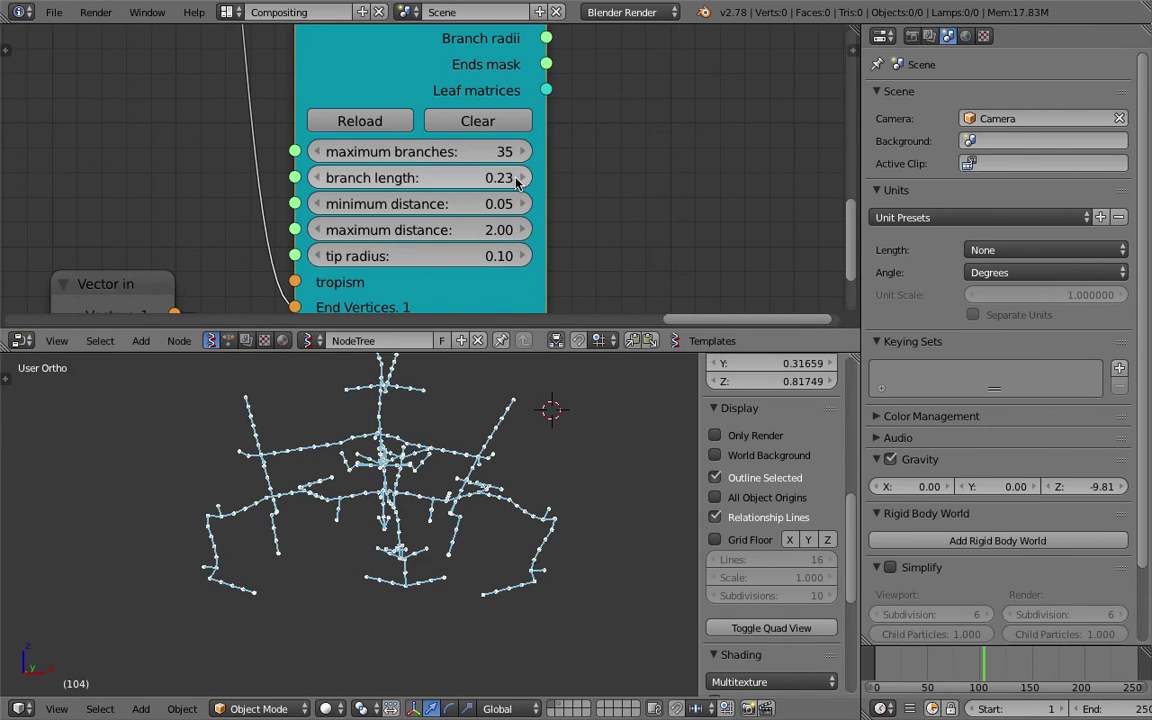
left_click(516, 178)
middle_click_drag(484, 478, 484, 396)
Bake the viewer's skeleton to a mesh and move the baked mesh beside the skeleton preview
scroll(486, 394, "down", 3)
scroll(640, 150, "down", 3)
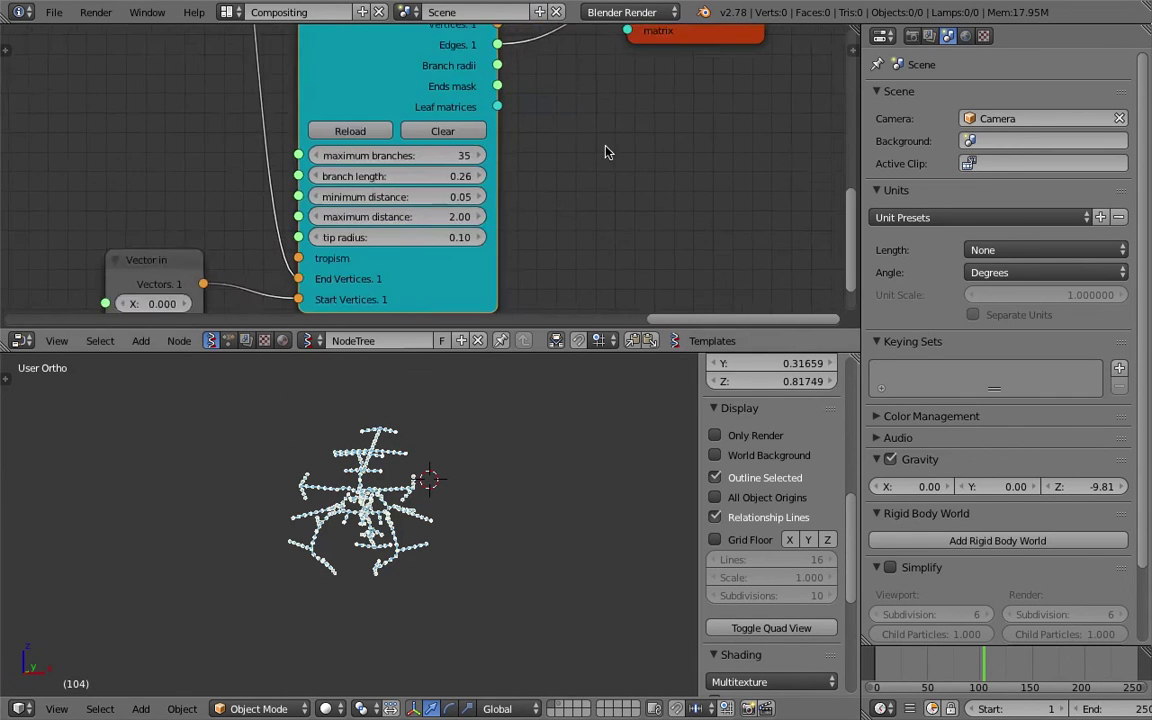
middle_click_drag(650, 130, 443, 226)
left_click(487, 75)
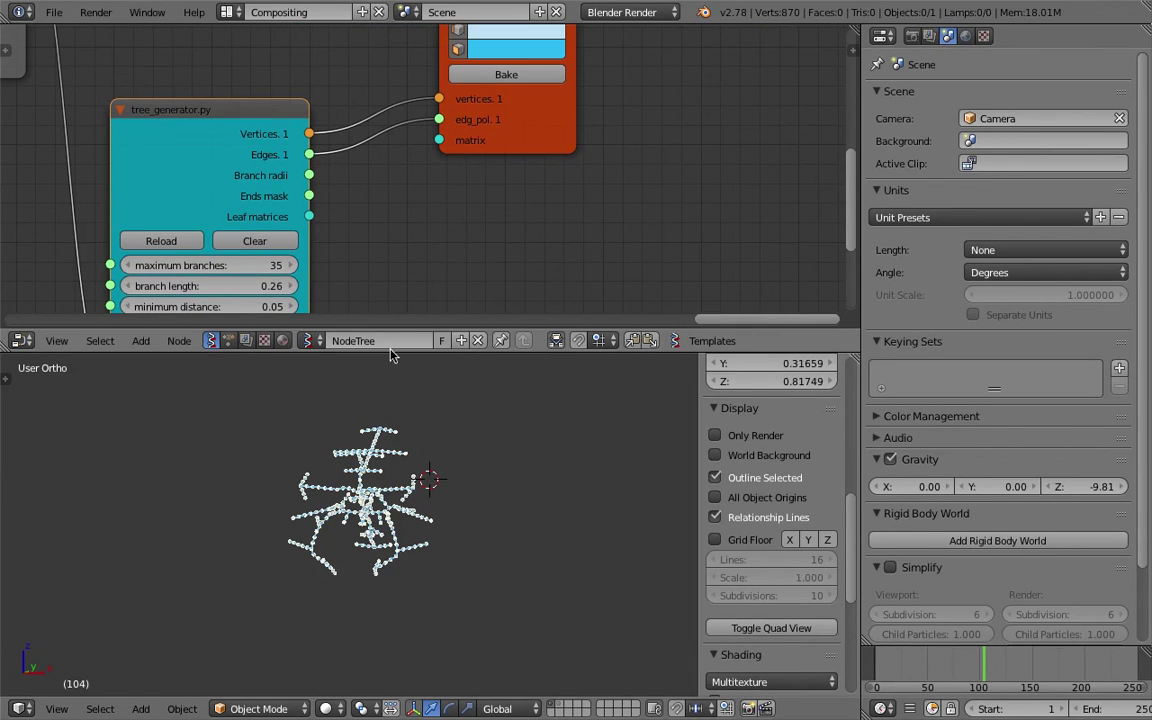
right_click(377, 508)
key("g")
middle_click_drag(450, 521, 620, 512)
left_click(590, 524)
Add a Skin modifier to the baked mesh and check the resulting form up close
scroll(605, 522, "up", 2)
left_click(890, 97)
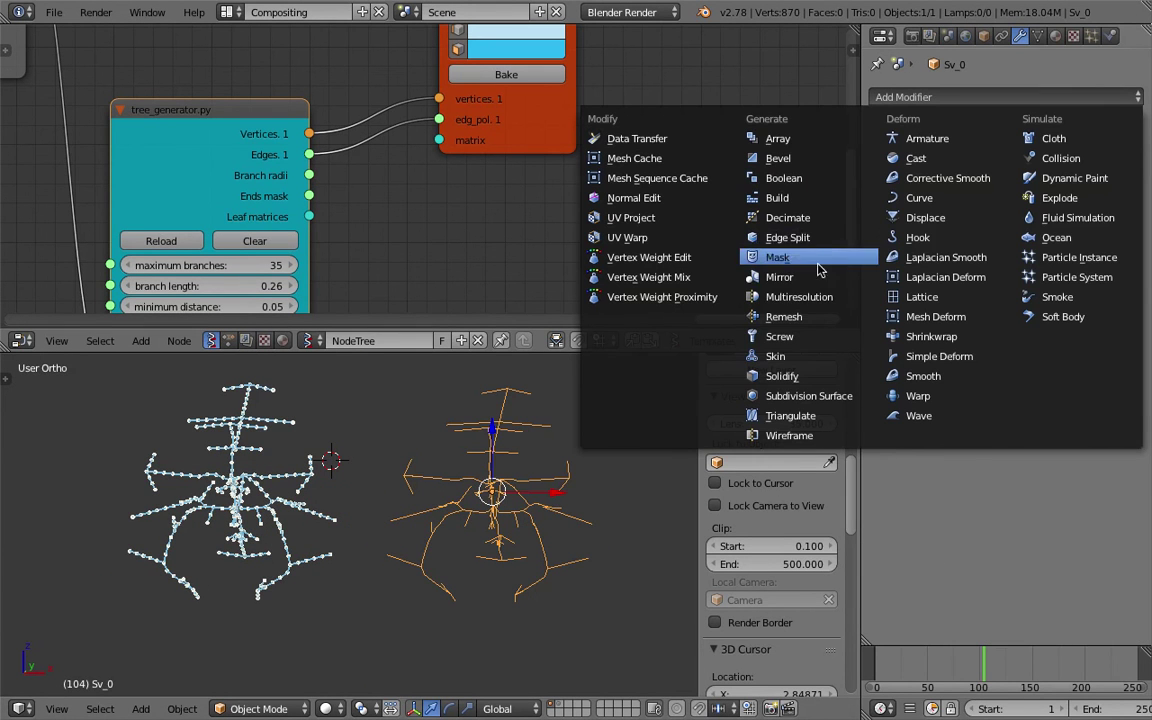
left_click(776, 356)
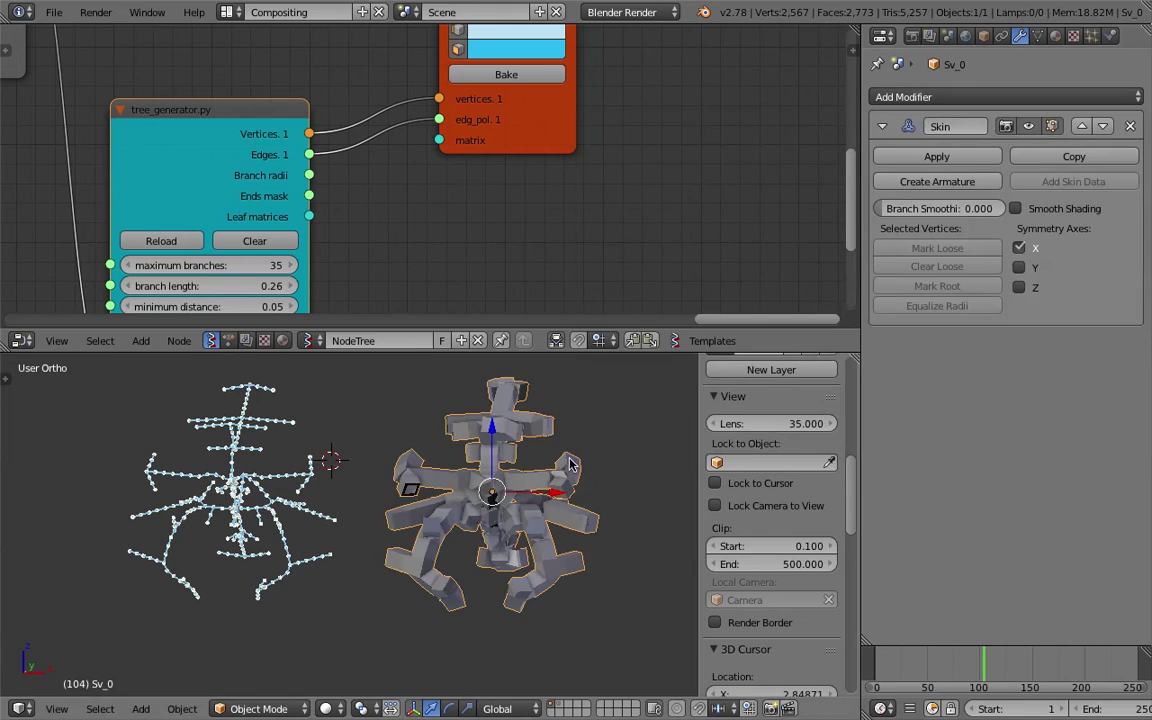
mouse_move(541, 485)
middle_mouse_down()
mouse_move(562, 507)
mouse_move(492, 531)
mouse_move(364, 511)
mouse_move(393, 445)
mouse_move(437, 457)
mouse_move(437, 476)
mouse_move(363, 509)
mouse_move(558, 478)
middle_mouse_up()
scroll(492, 531, "up", 3)
scroll(437, 458, "down", 2)
scroll(483, 485, "up", 3)
In Edit Mode, select all of the baked mesh's vertices and run Remove Doubles on them
key("Tab")
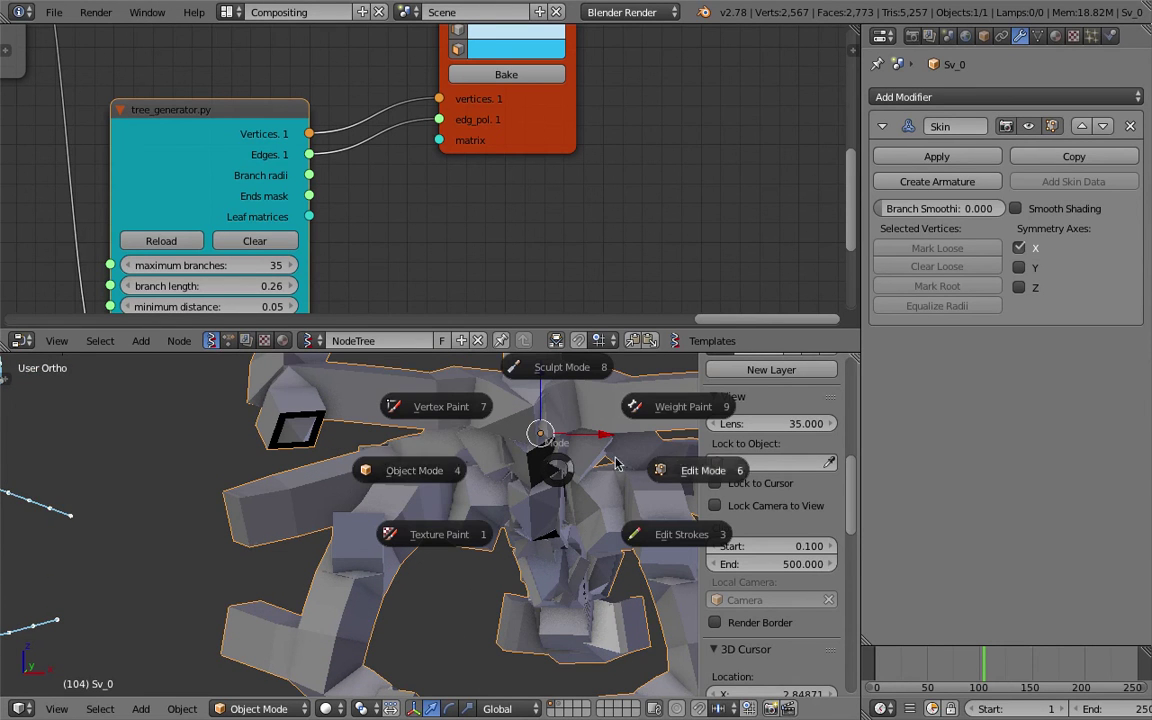
left_click(568, 471)
scroll(565, 472, "down", 1)
scroll(511, 501, "down", 3)
middle_click_drag(560, 474, 518, 506)
key("a")
key("a")
scroll(511, 501, "down", 1)
key("space")
type("remove d")
key("Down")
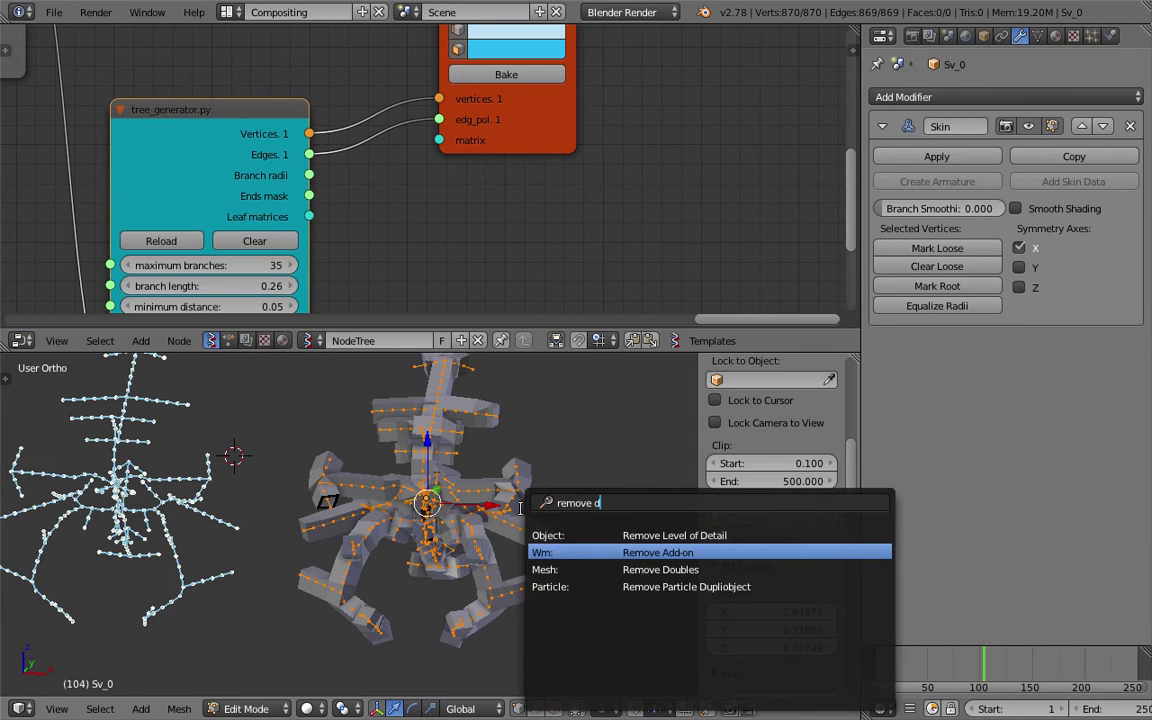
key("Up")
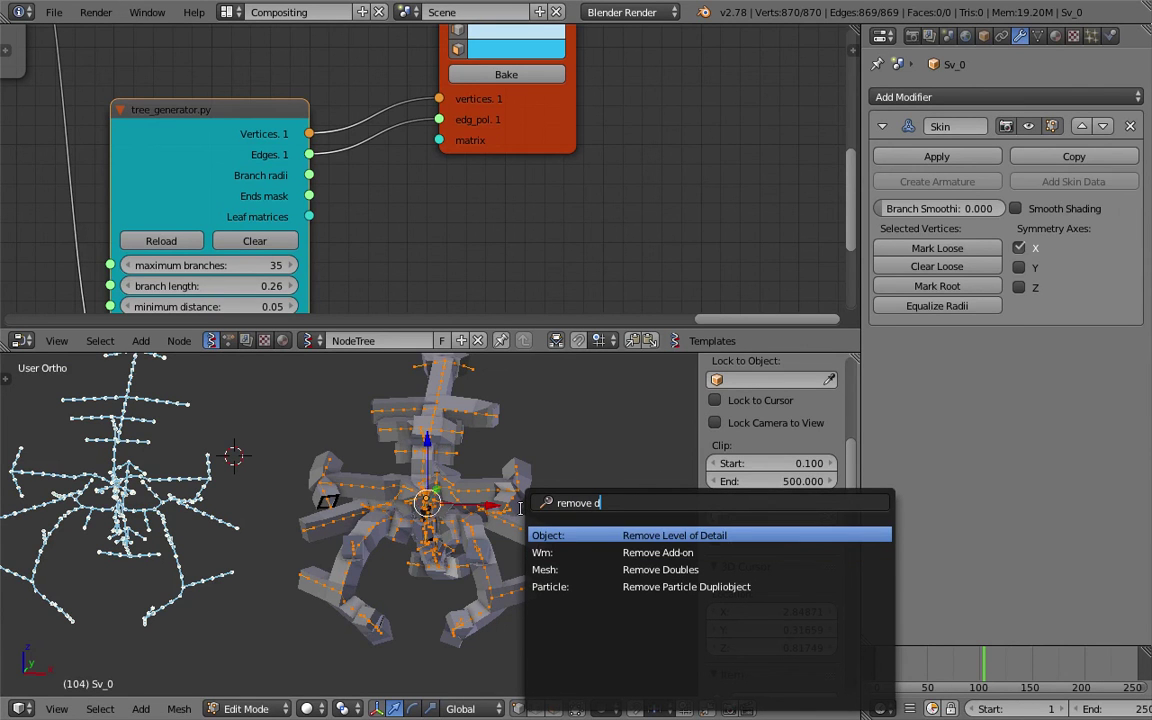
key("Down")
key("Down")
key("Return")
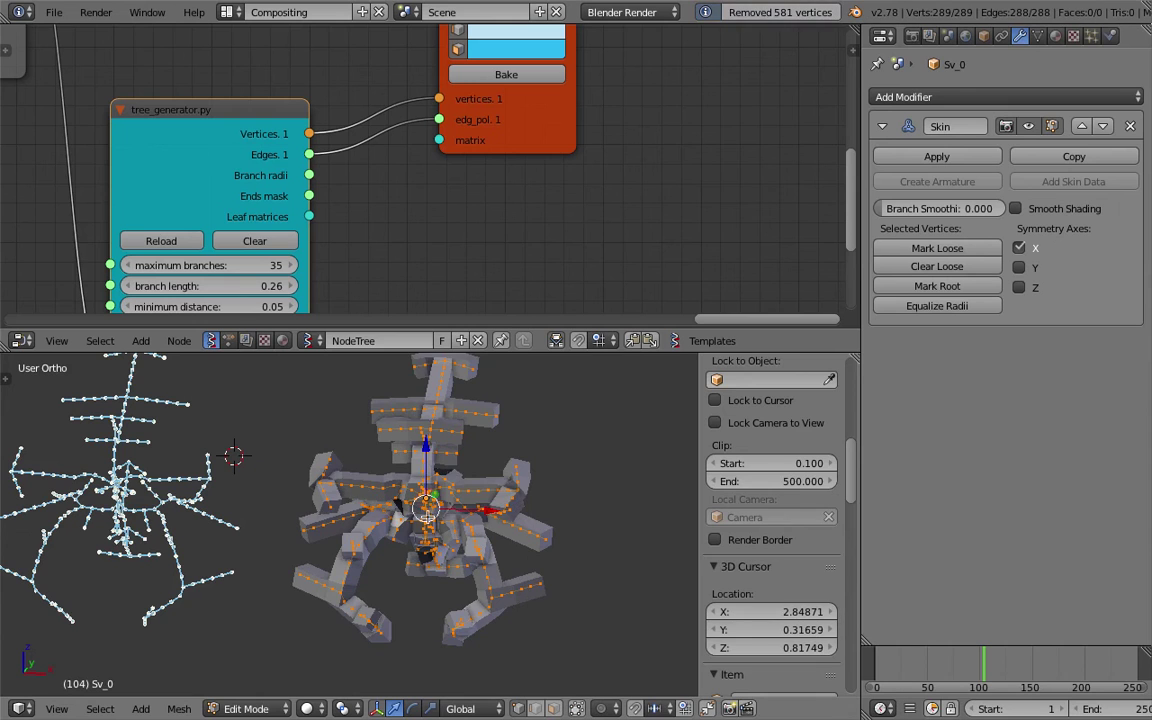
Set the Remove Doubles merge distance to 0.010 and return to Object Mode
left_click(8, 379)
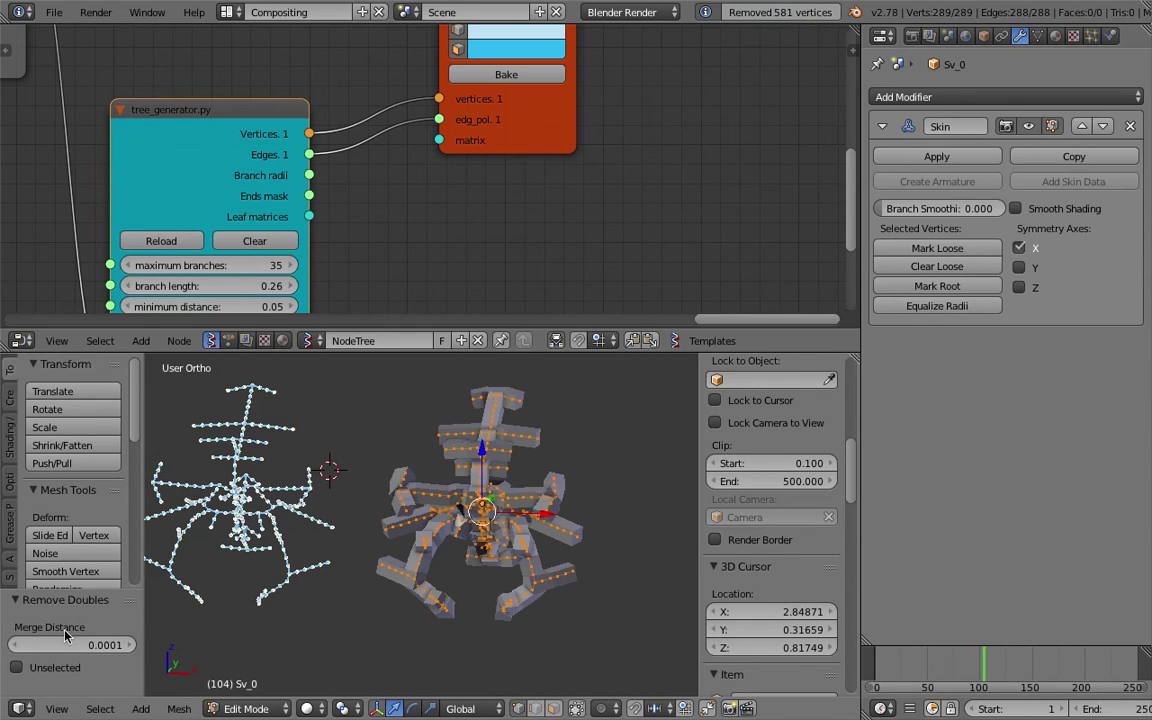
left_click(122, 646)
left_click(122, 645)
left_click(124, 645)
left_click(125, 645)
left_click(125, 645)
left_click(124, 645)
left_click(123, 645)
left_click(122, 645)
left_click(122, 645)
mouse_move(122, 645)
left_mouse_down()
mouse_move(138, 645)
mouse_move(112, 645)
left_mouse_up()
middle_click_drag(440, 563, 532, 474)
scroll(520, 508, "up", 2)
key("Tab")
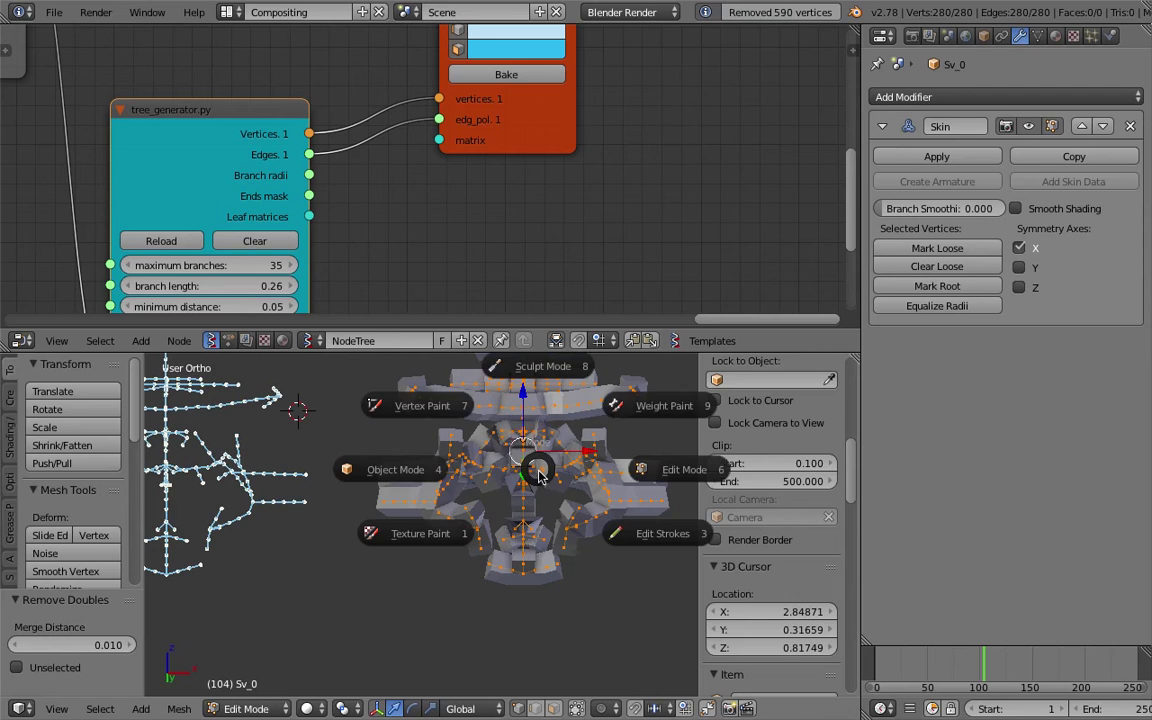
left_click(459, 471)
Add a Smooth modifier to the skinned mesh, with a factor of about 0.6 and a repeat of 11
middle_click_drag(534, 462, 290, 510)
left_click(1005, 97)
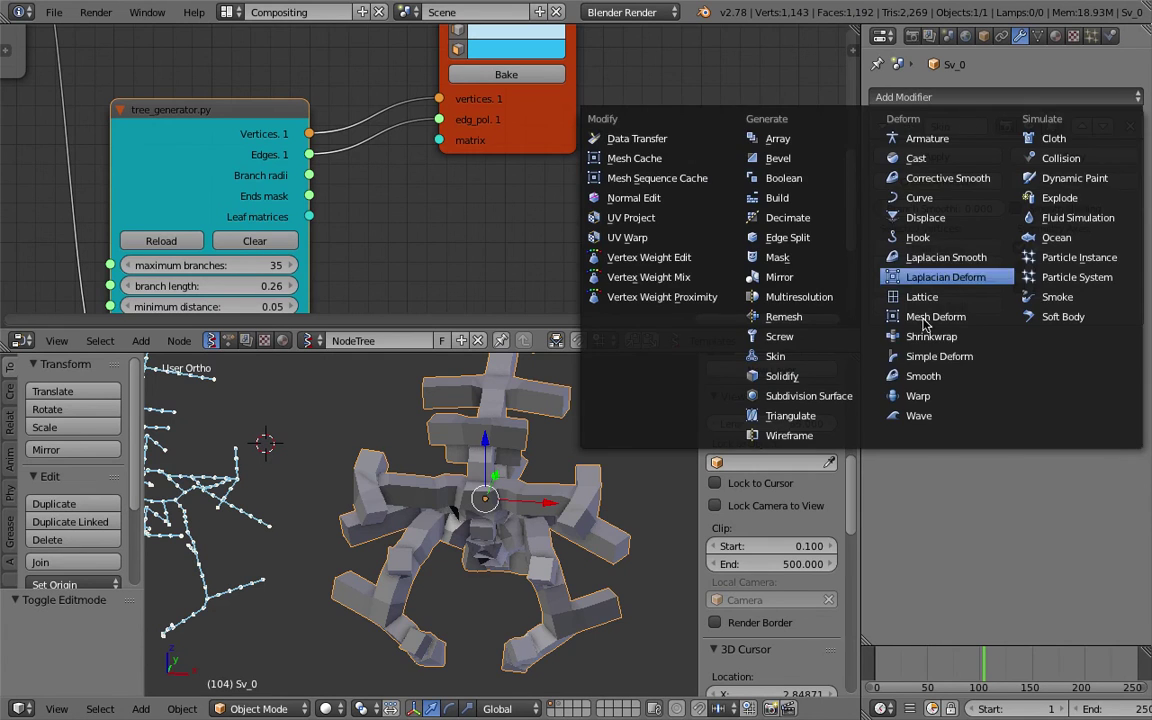
left_click(923, 376)
left_click_drag(1050, 402, 1095, 402)
left_click(1131, 422)
left_click(1131, 422)
left_click(1131, 422)
left_click(1131, 422)
left_click(1130, 422)
left_click(1131, 425)
left_click(1131, 425)
left_click(1131, 425)
left_click(1131, 426)
left_click(1131, 426)
middle_click_drag(522, 532, 405, 465)
Raise the Smooth modifier's factor to 0.650 and view the creature from another angle
left_click(1127, 401)
key("Return")
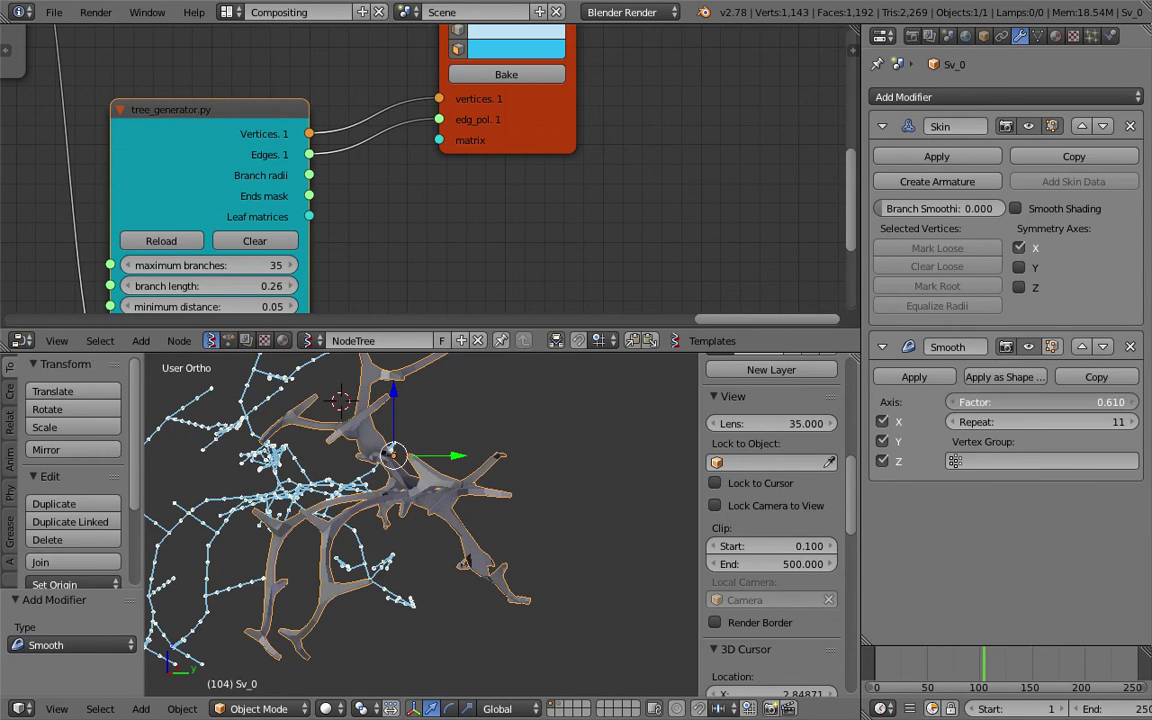
left_click_drag(1127, 402, 1130, 402)
middle_click_drag(485, 545, 330, 490)
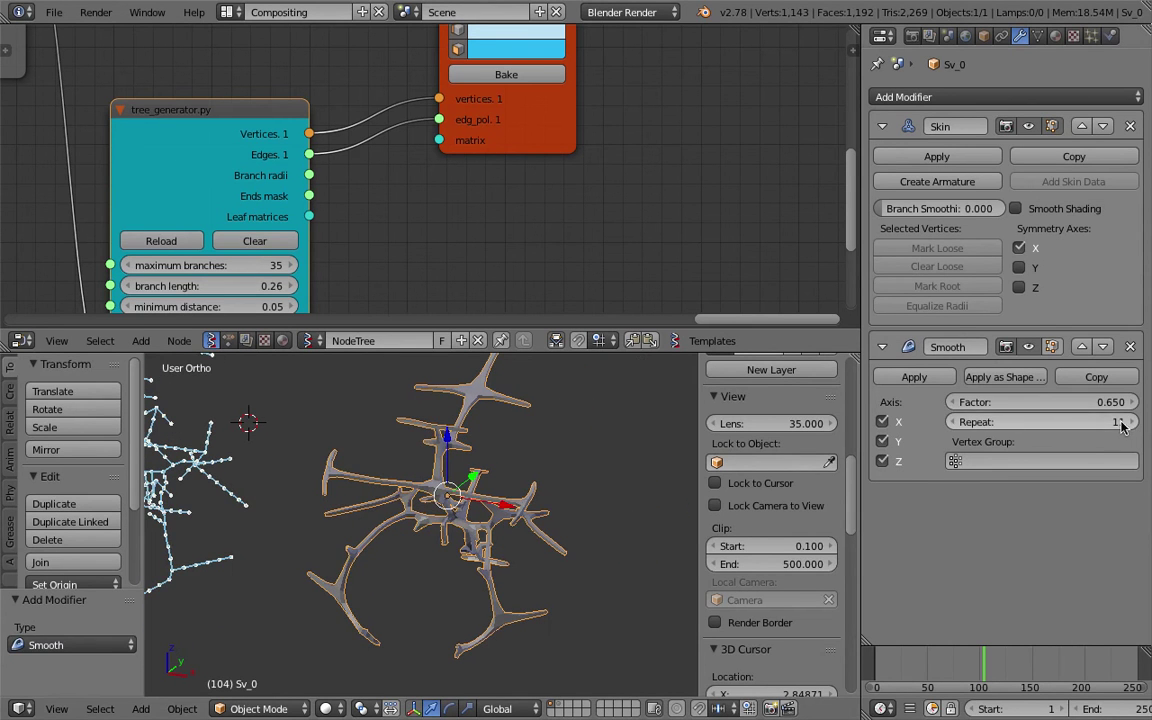
With the Smooth repeat at 12, lower the factor to 0.310 and increase it again to compare the shapes
mouse_move(1071, 407)
left_mouse_down()
mouse_move(968, 407)
mouse_move(1055, 407)
left_mouse_up()
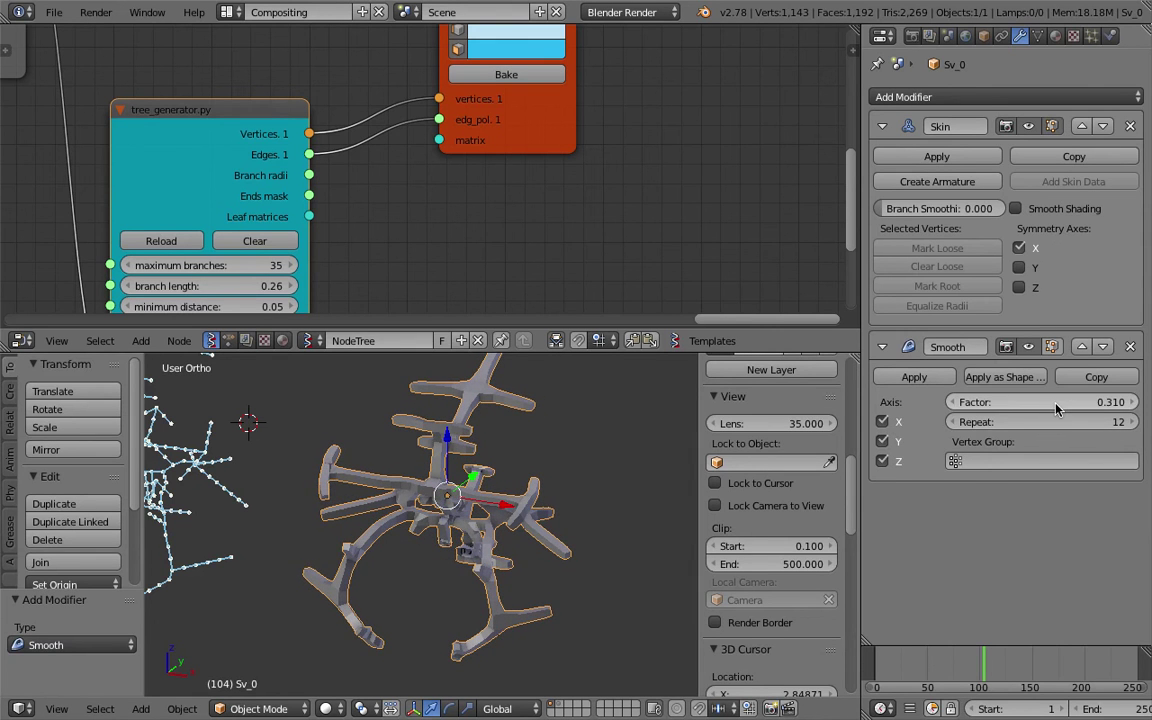
middle_click_drag(492, 492, 547, 470)
left_click_drag(1055, 406, 1110, 406)
middle_click_drag(545, 610, 530, 533)
Delete the baked, smoothed creature mesh
key("x")
left_click(475, 480)
middle_click_drag(323, 480, 493, 490, "shift")
Add a Skin Mesher node to the node tree, beside the Viewer Draw node
scroll(432, 234, "down", 2)
middle_click_drag(575, 200, 551, 186)
key("space")
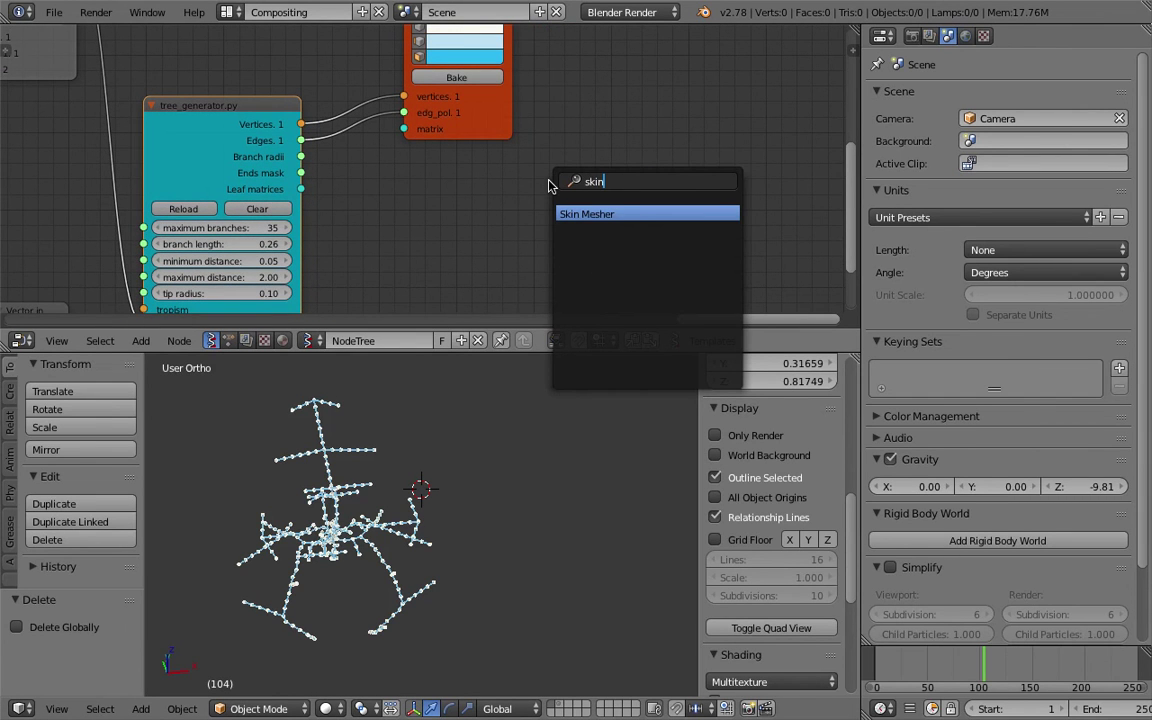
key("Return")
left_click(562, 137)
scroll(562, 137, "down", 2)
middle_click_drag(483, 176, 503, 132)
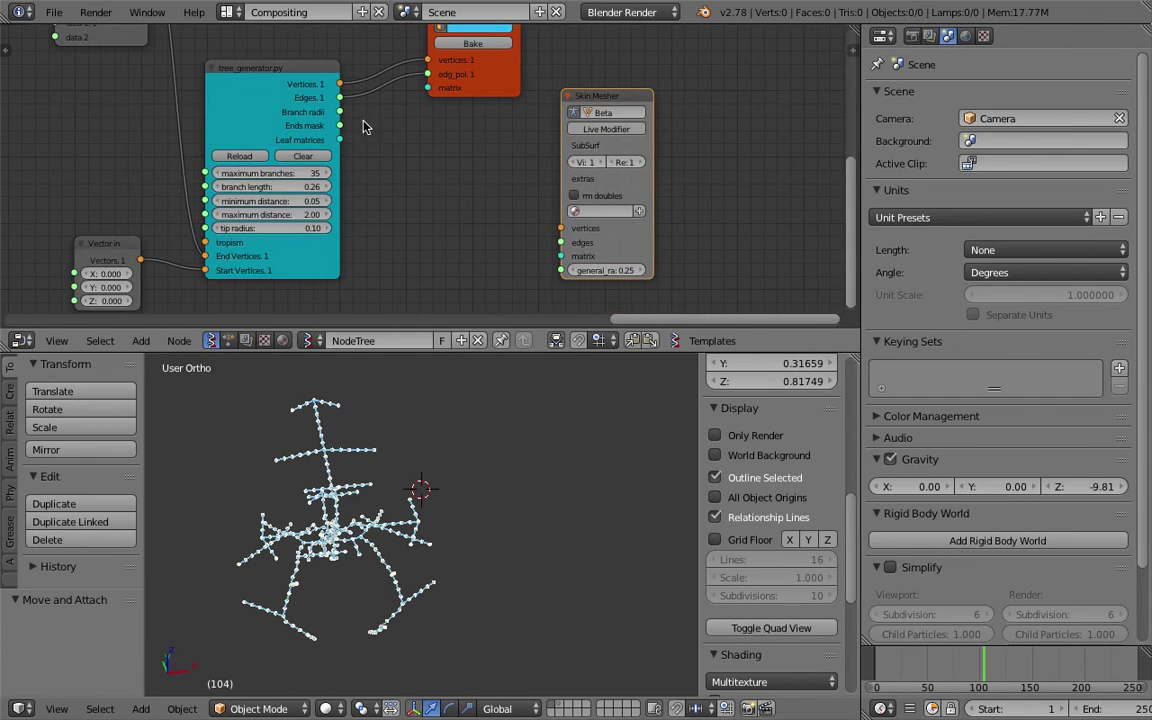
Link the tree generator's Branch radii, Vertices and Edges outputs to the Skin Mesher's general_radius, vertices and edges inputs, and widen the Skin Mesher node
left_click_drag(339, 112, 560, 270)
left_click_drag(341, 87, 518, 188)
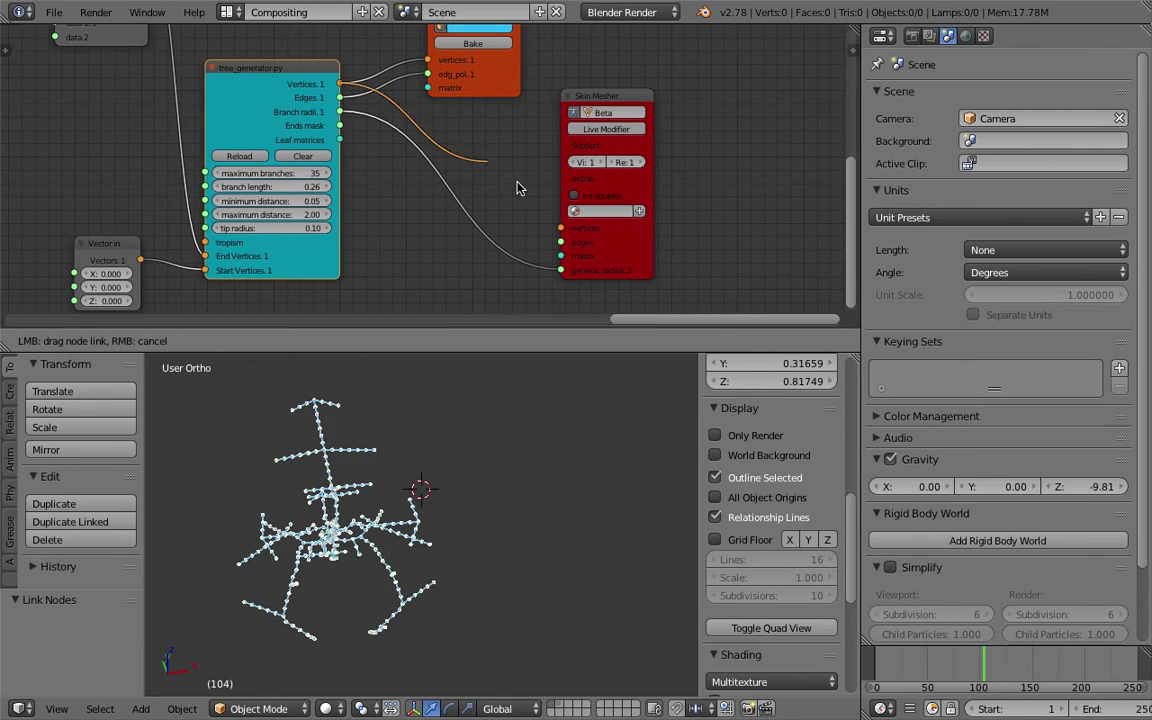
left_click_drag(341, 100, 519, 216)
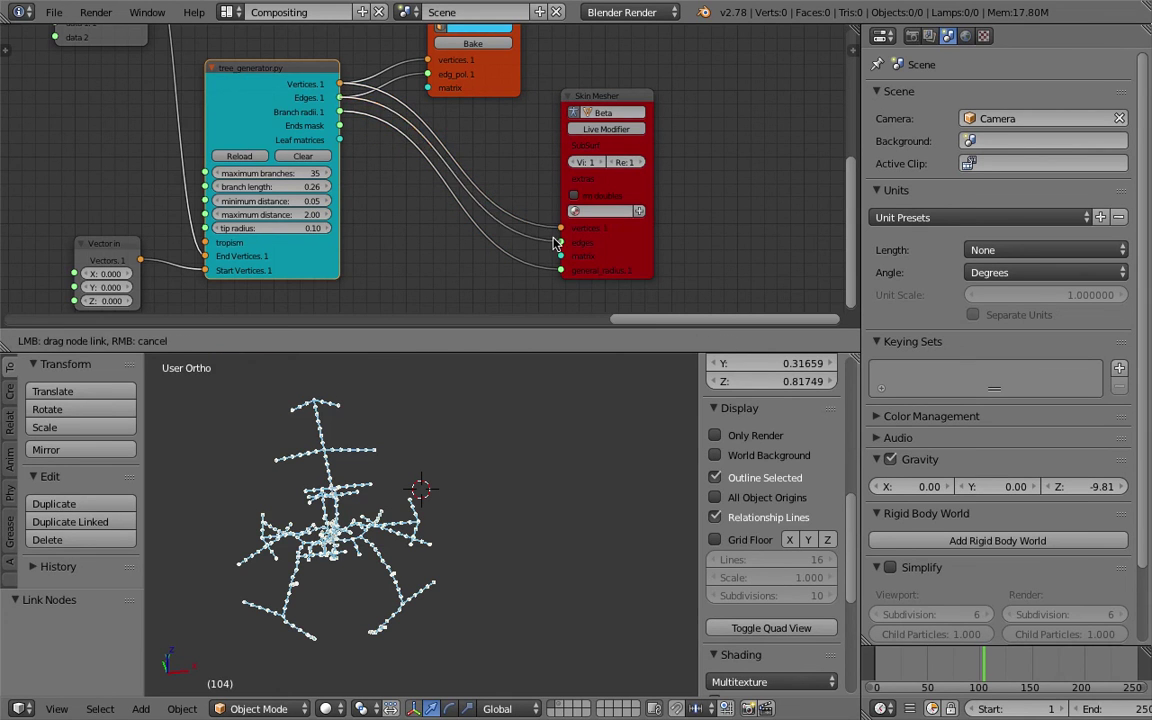
left_click_drag(534, 498, 561, 242)
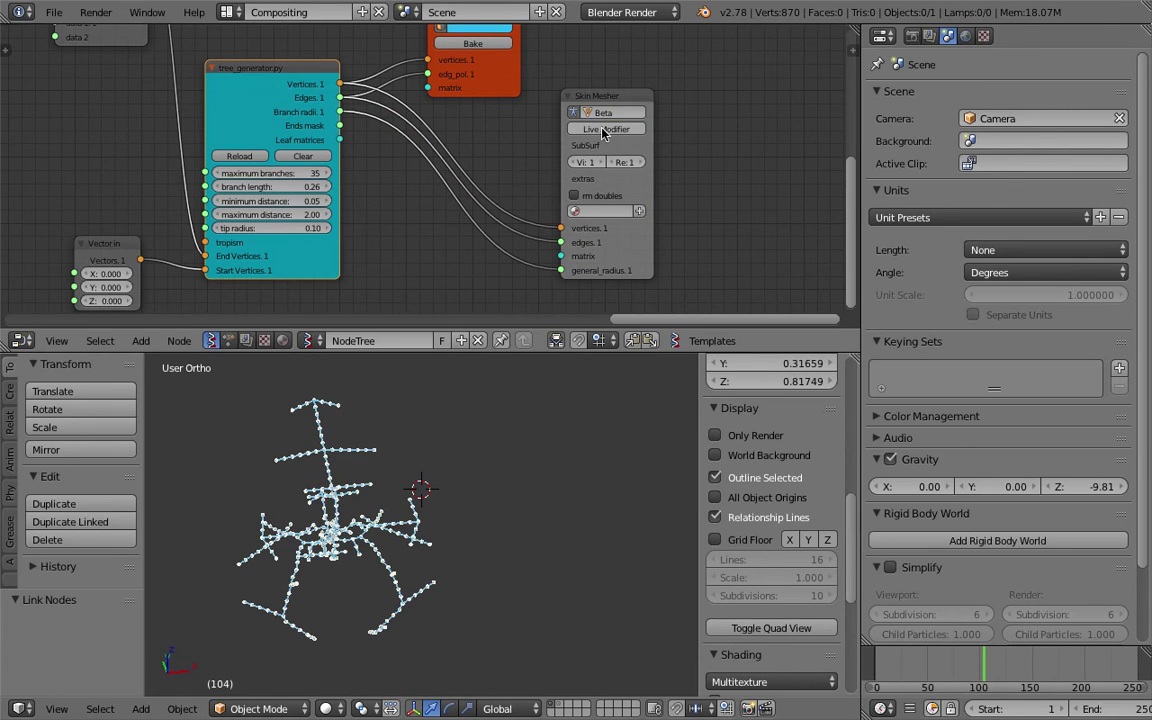
left_click_drag(650, 148, 686, 146)
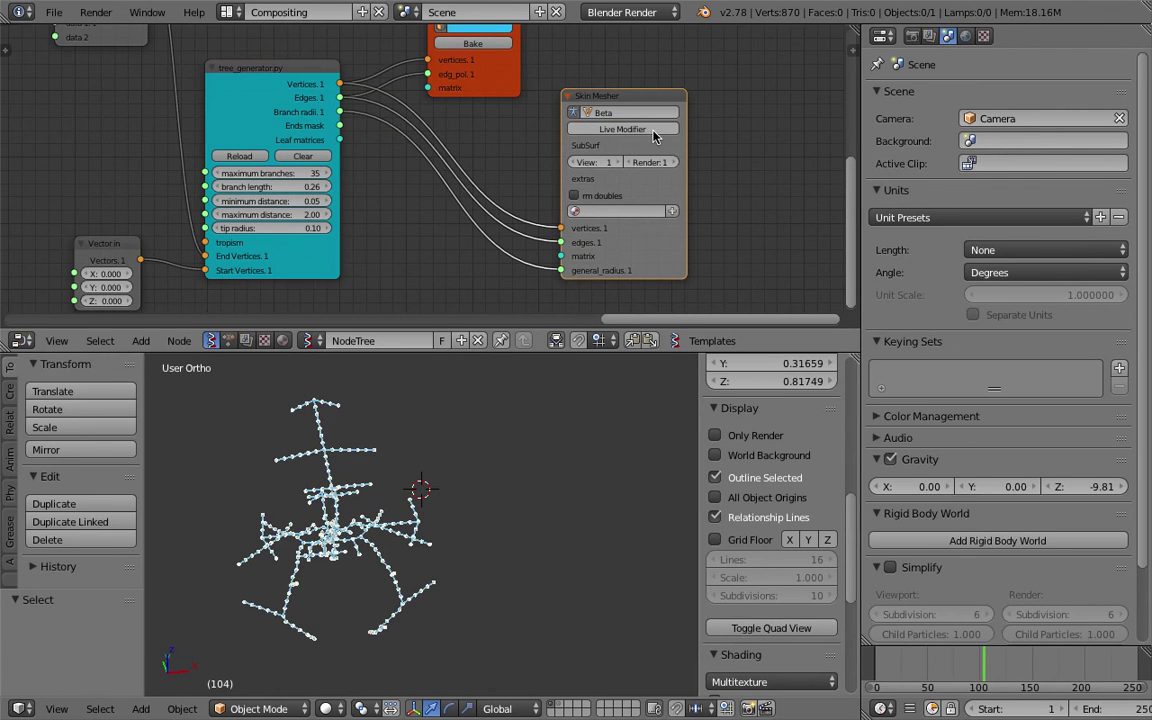
Select the skinned creature mesh and view it from the side and the front
middle_click_drag(368, 447, 572, 459)
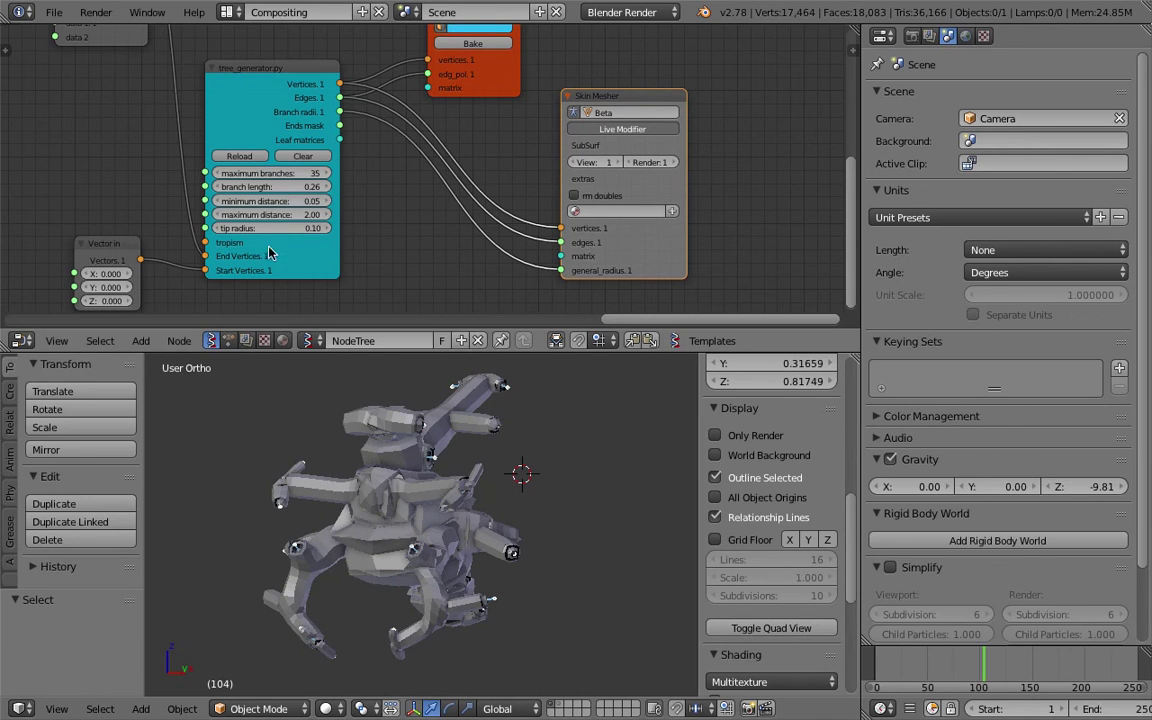
middle_click_drag(511, 535, 563, 498)
left_click(563, 498)
right_click(497, 448)
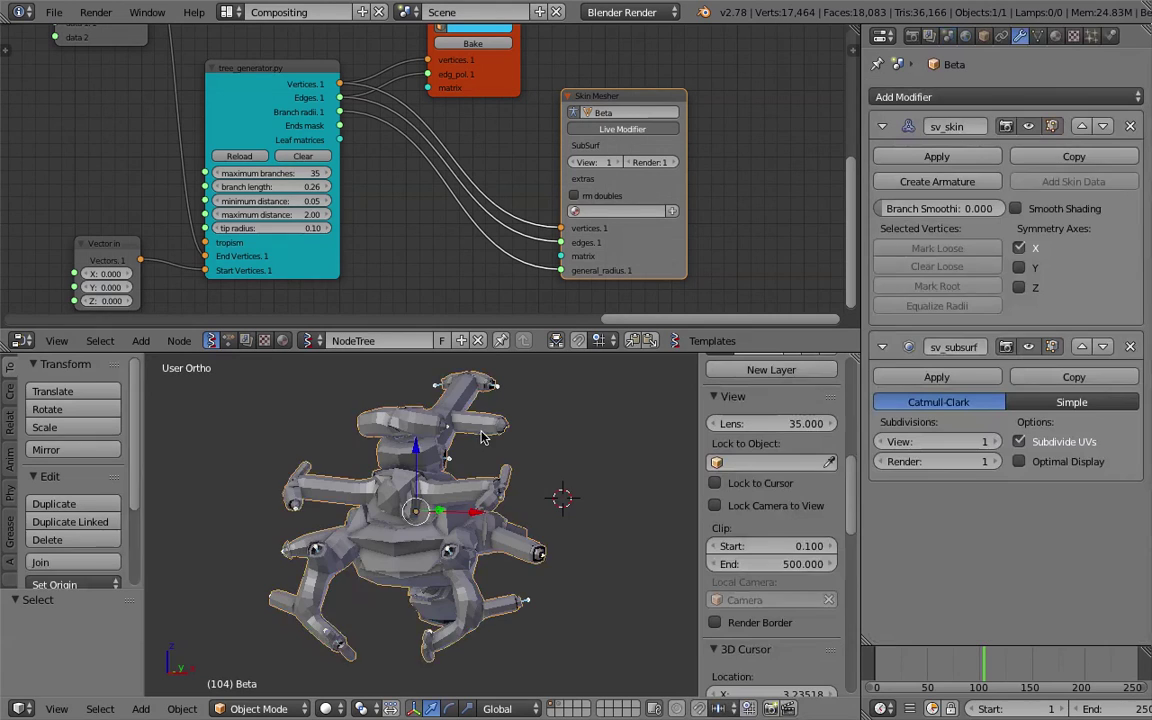
middle_click_drag(497, 448, 537, 437)
scroll(450, 170, "down", 1)
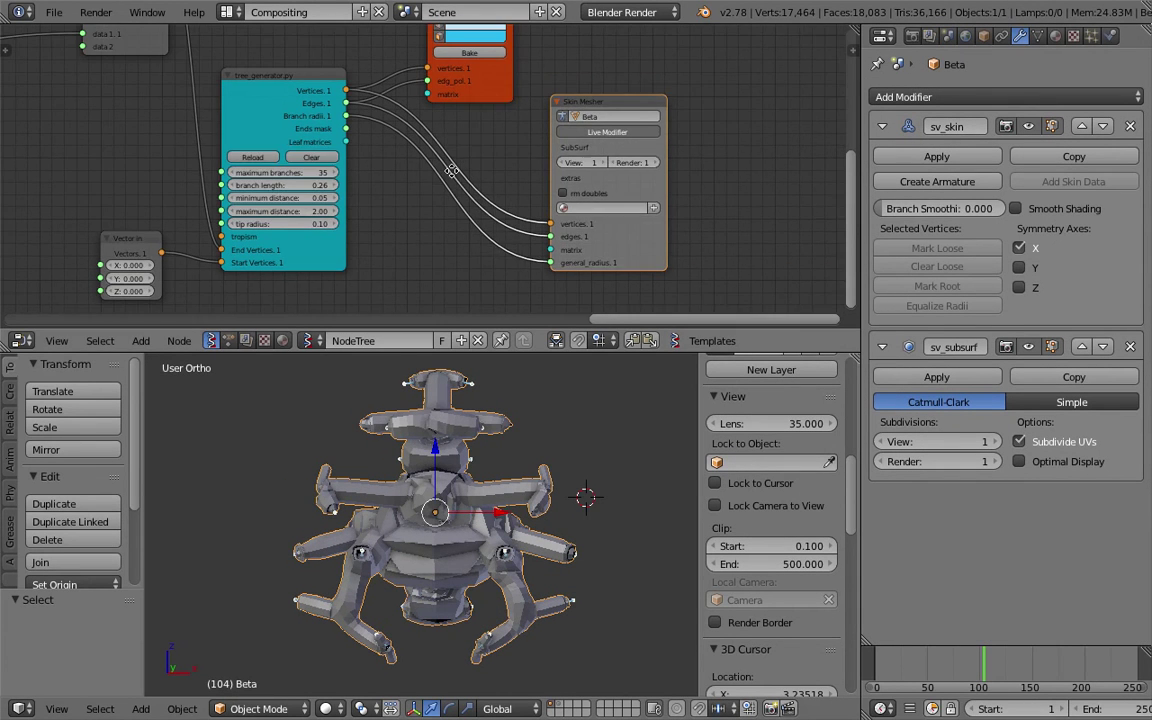
Move the Skin Mesher node further from the tree generator and place a Remove Doubles node between them
middle_click_drag(450, 170, 420, 174)
left_click_drag(556, 115, 590, 110)
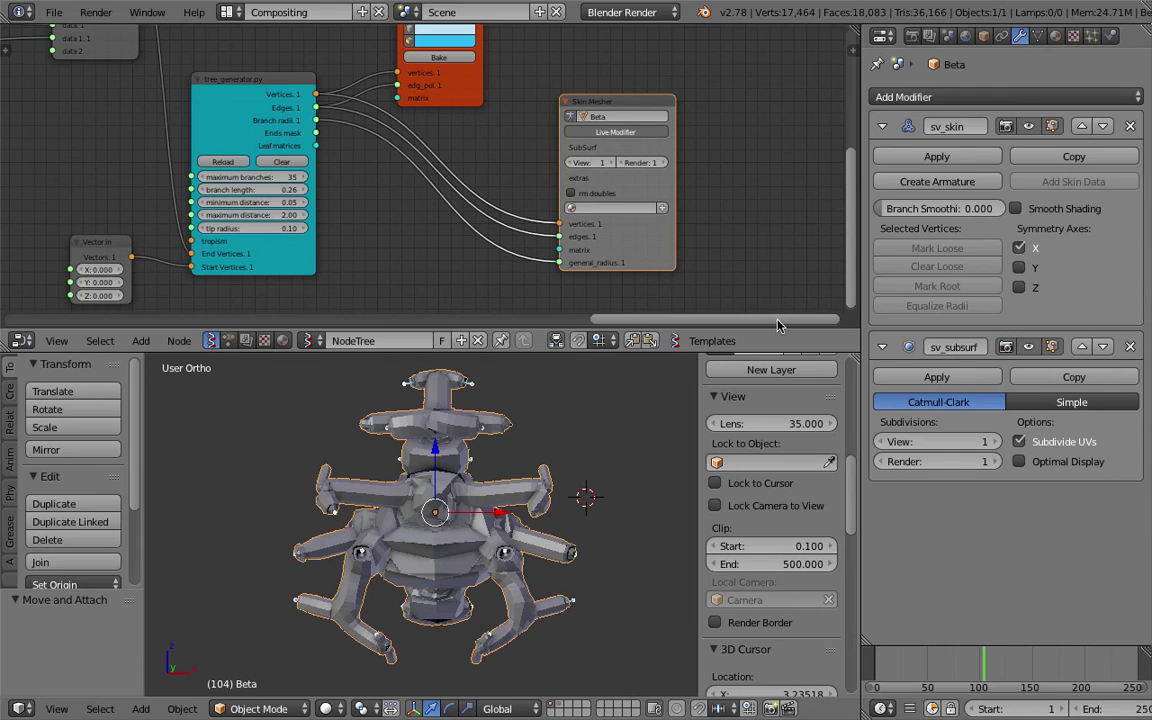
left_click_drag(586, 155, 674, 133)
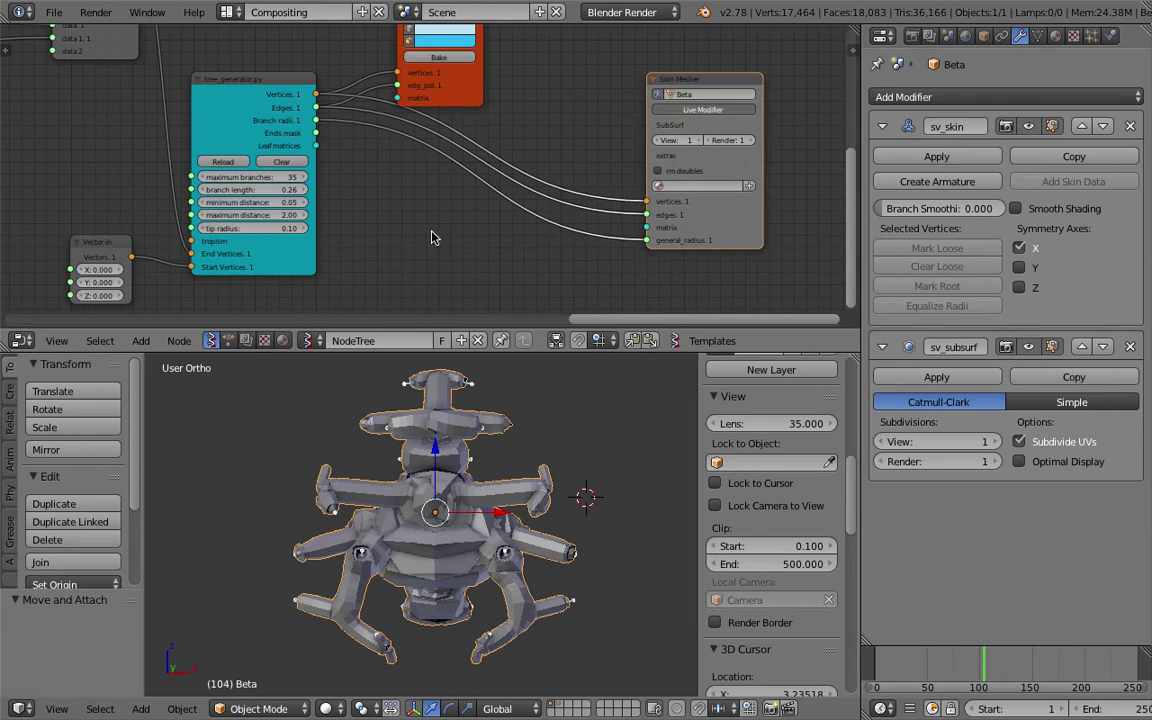
key("space")
type("remov")
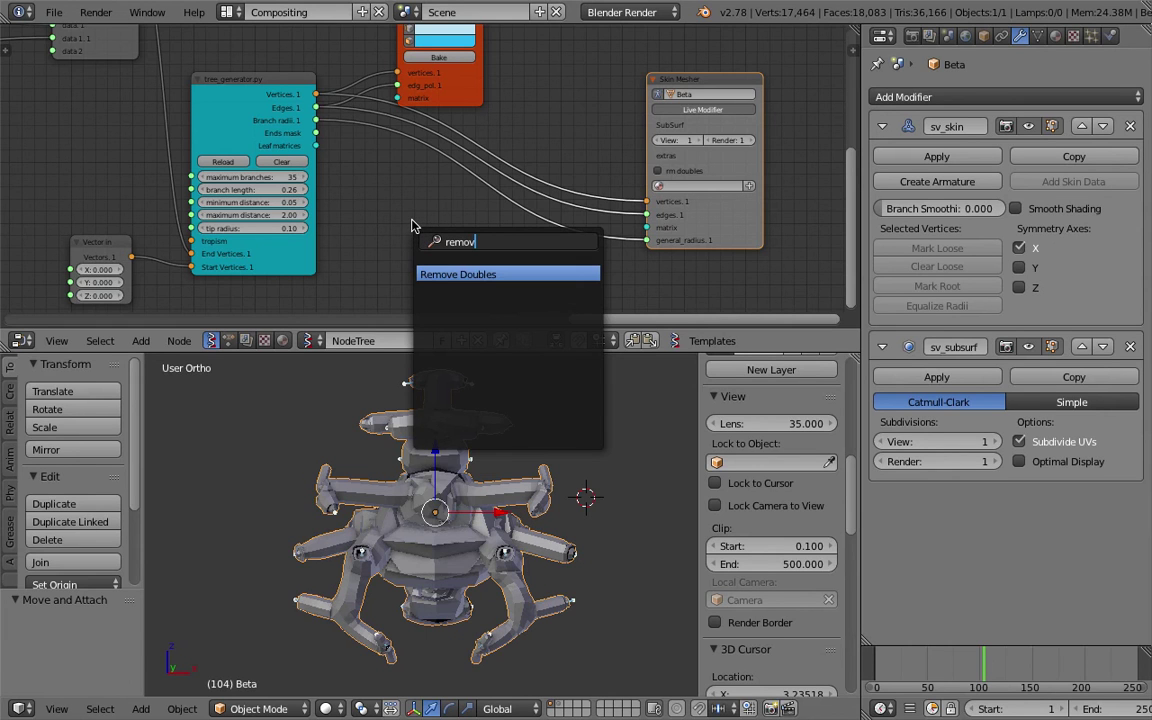
key("Return")
left_click(413, 205)
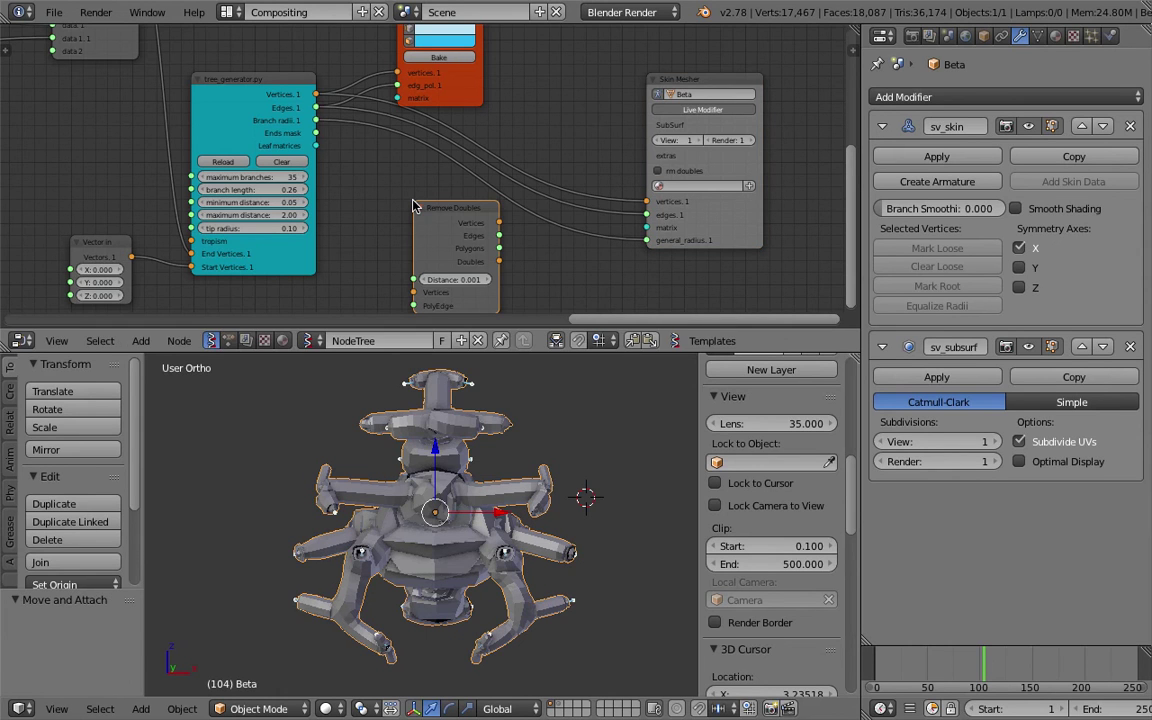
Save the project as creature_generator_mirror_004.blend on the Desktop, overwriting the existing file
left_click(53, 12)
left_click(144, 150)
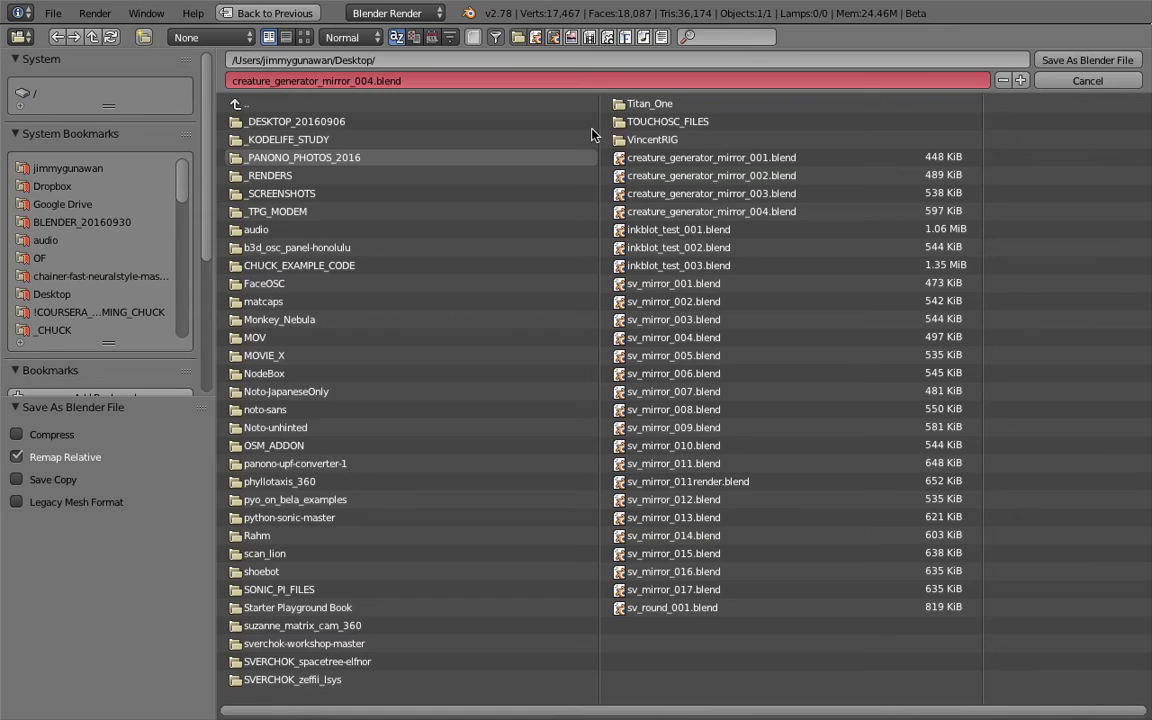
left_click(1072, 56)
Link the tree generator's Vertices output to the Remove Doubles node and set its distance to 0.030
middle_click_drag(450, 154, 458, 129)
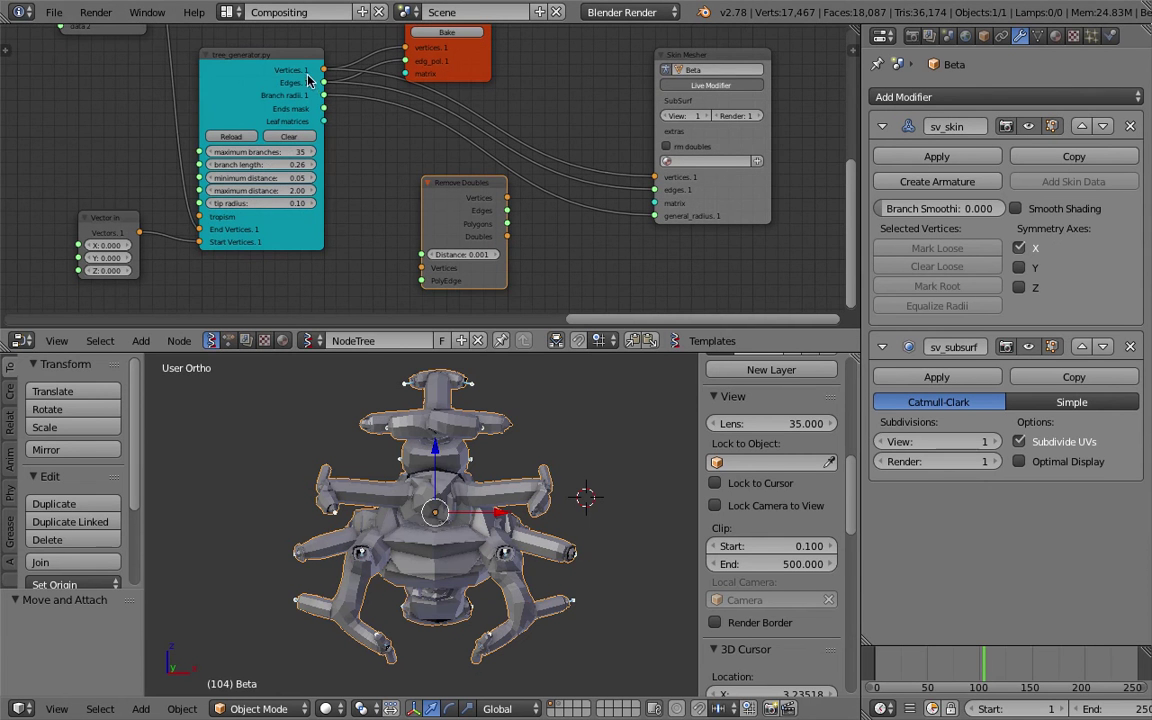
left_click_drag(321, 72, 425, 268)
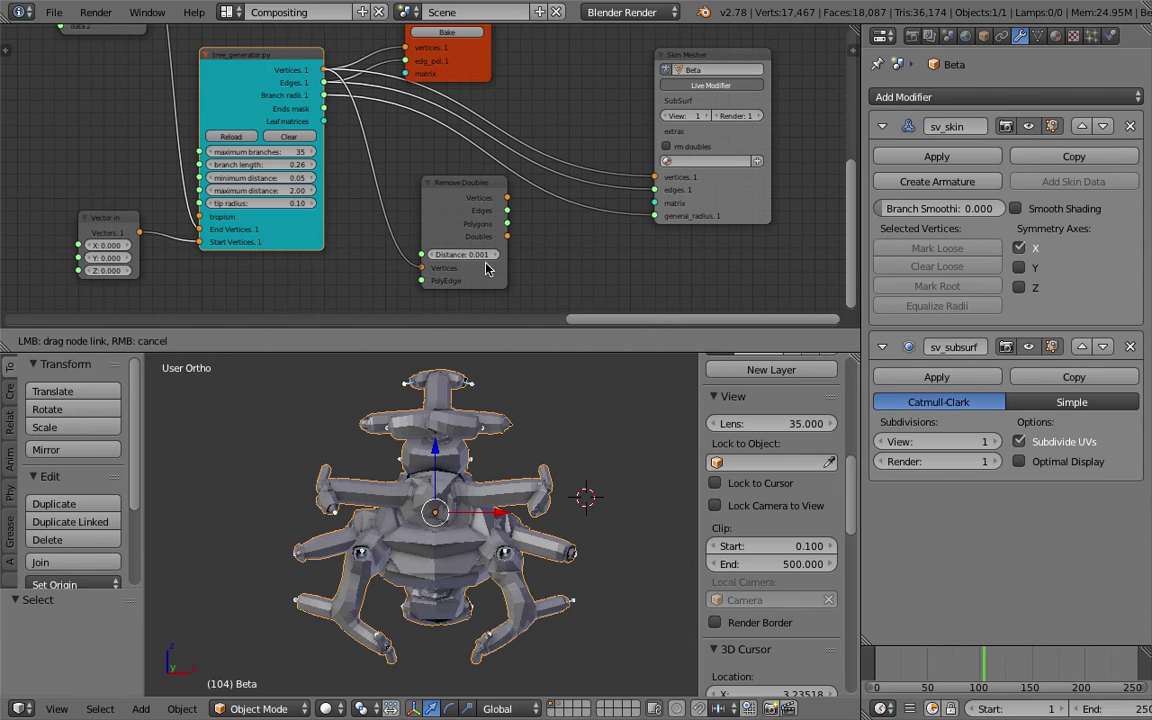
left_click_drag(483, 275, 467, 270)
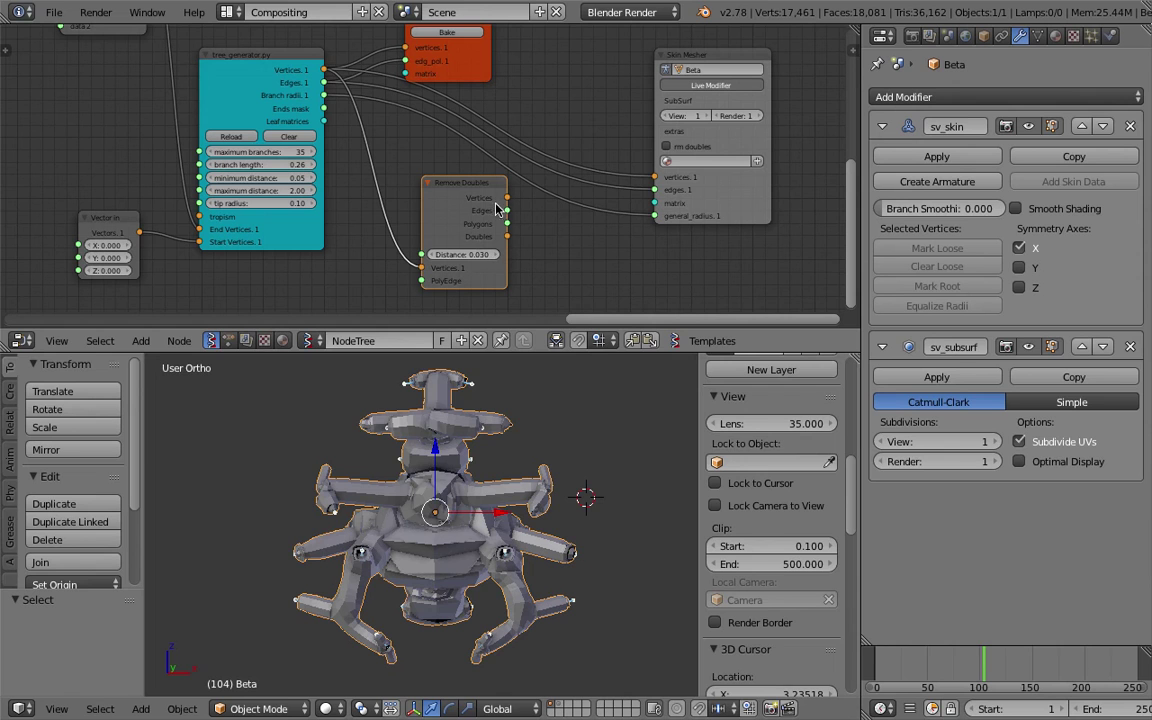
Link the Vertices and Edges outputs of Remove Doubles to the Skin Mesher's vertices and edges inputs, and shift the Skin Mesher aside
left_click_drag(507, 198, 638, 186)
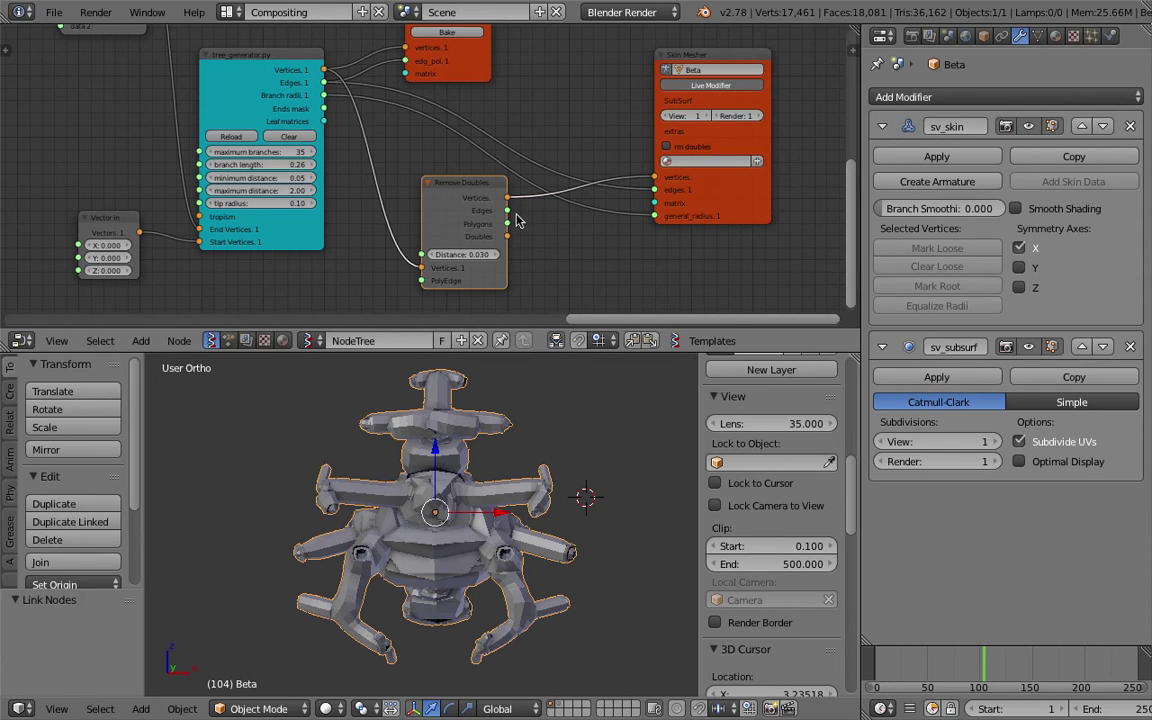
left_click_drag(508, 211, 653, 190)
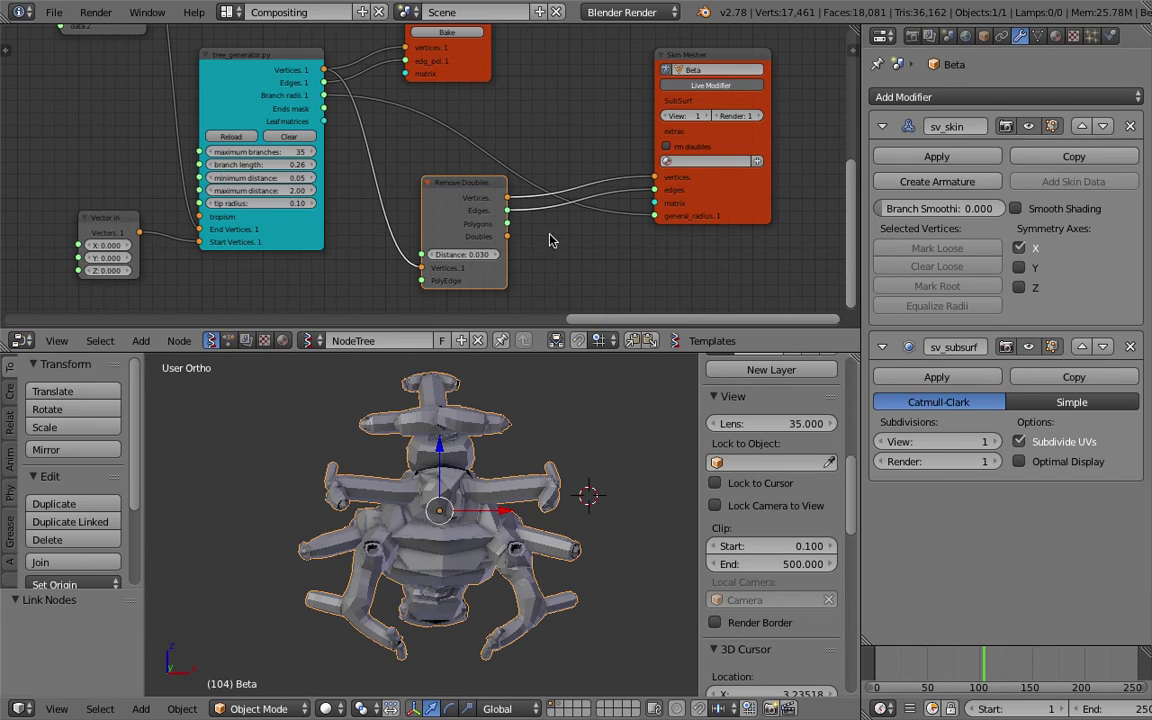
left_click_drag(720, 218, 747, 208)
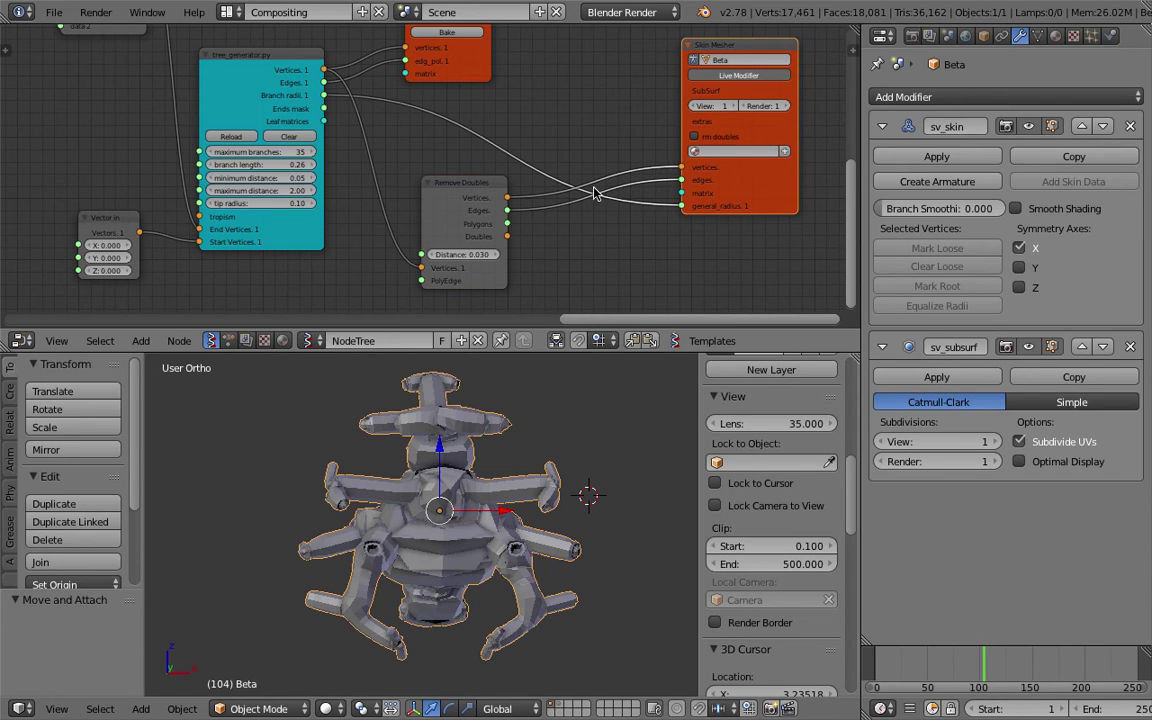
Cut the Branch radii link to the Skin Mesher and connect the tree generator's Edges output to the PolyEdge input of Remove Doubles
right_click_drag(573, 202, 578, 204, "ctrl")
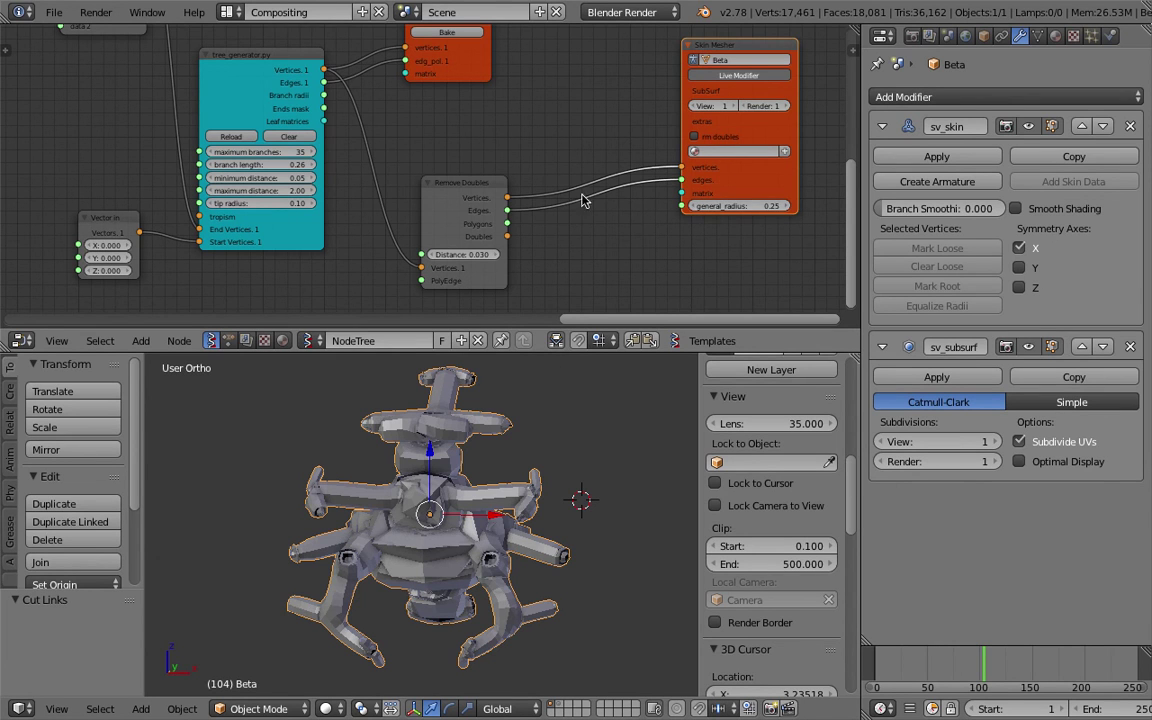
left_click_drag(487, 183, 525, 157)
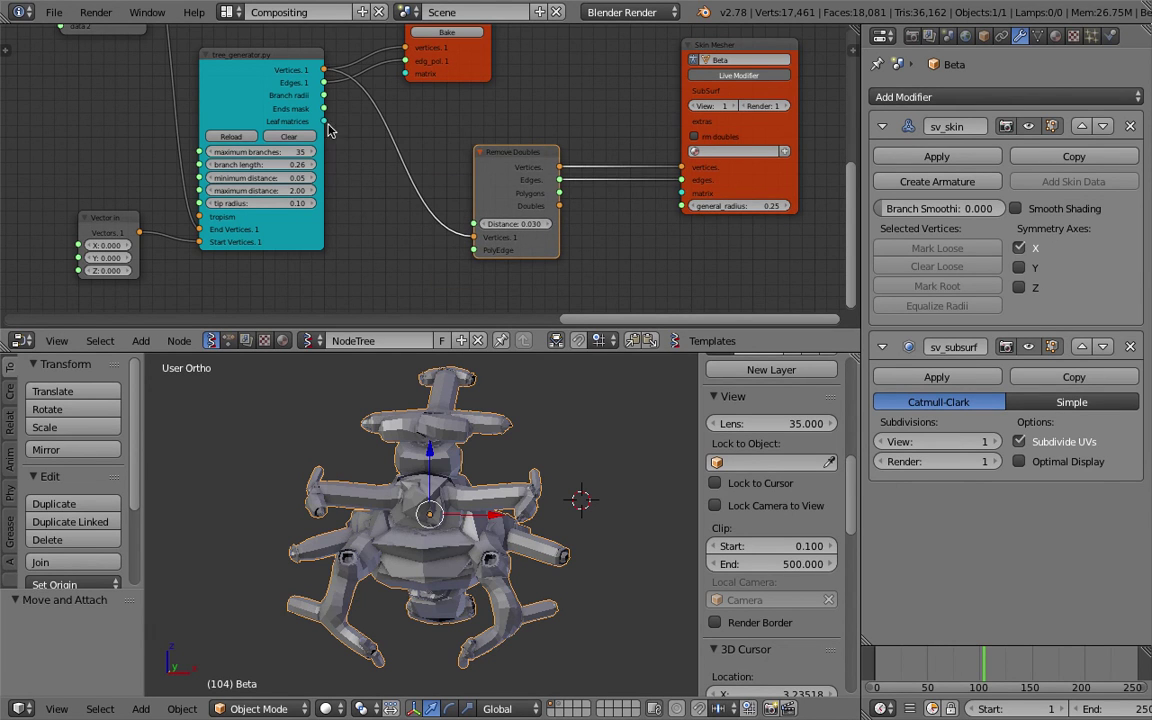
left_click_drag(325, 95, 478, 258)
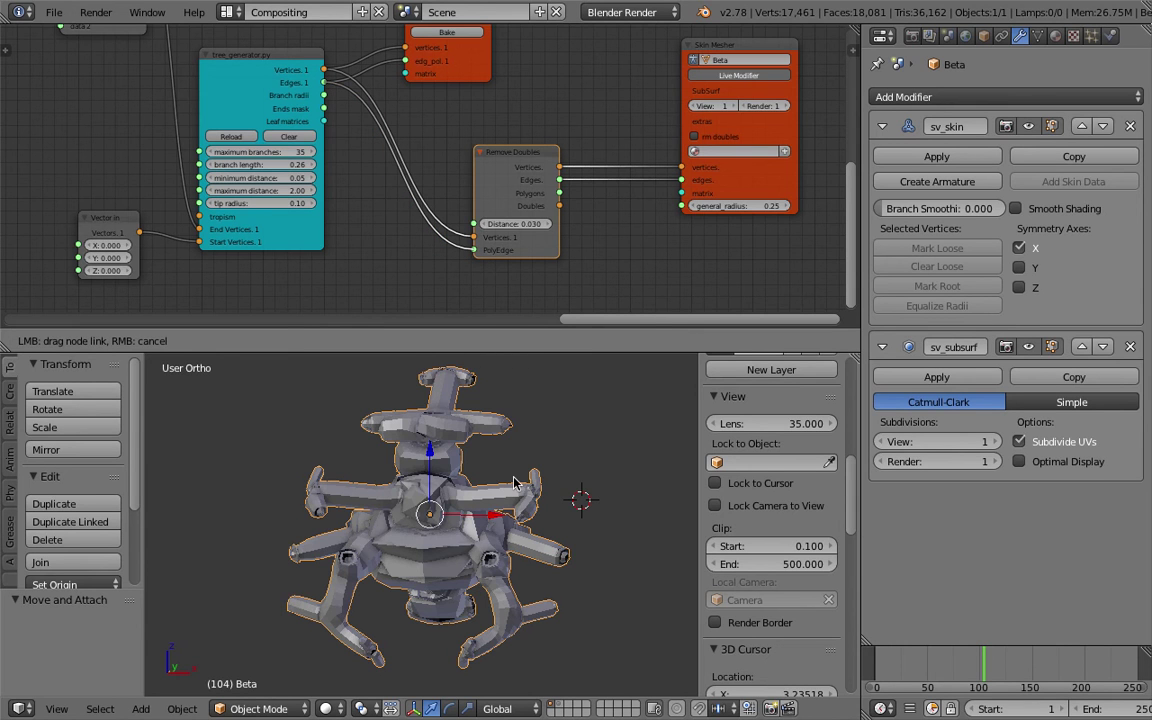
middle_click_drag(481, 494, 457, 515)
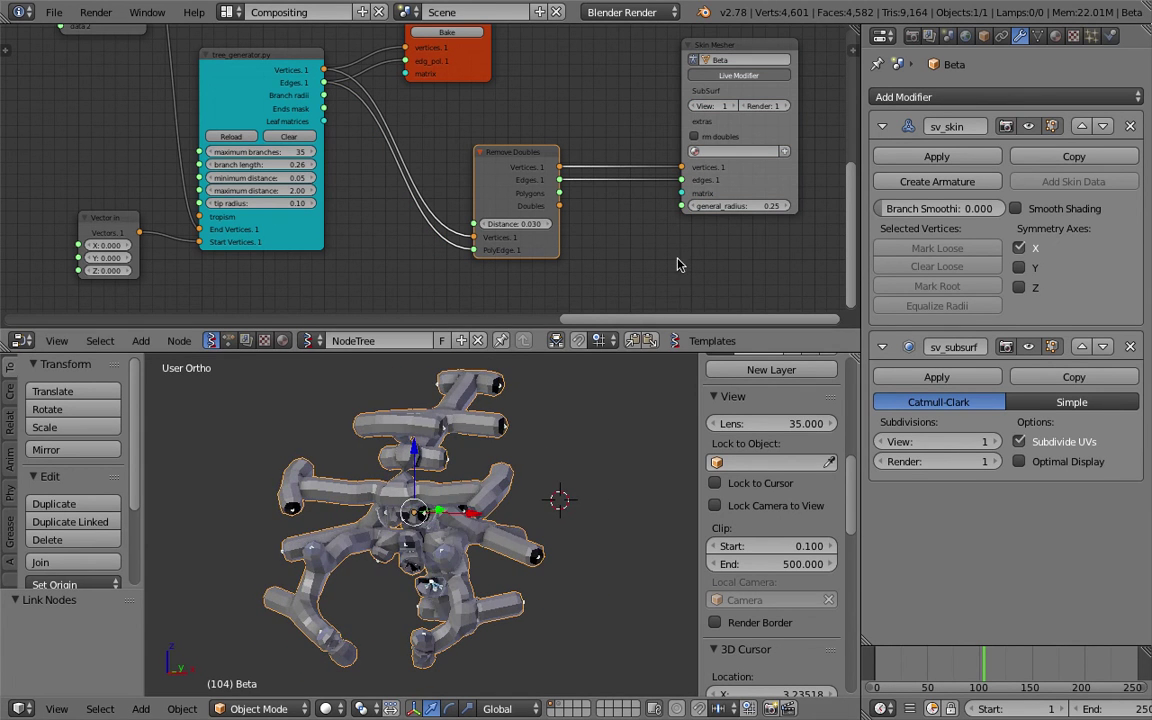
Set the Skin Mesher's general_radius to 0.15
left_click(738, 205)
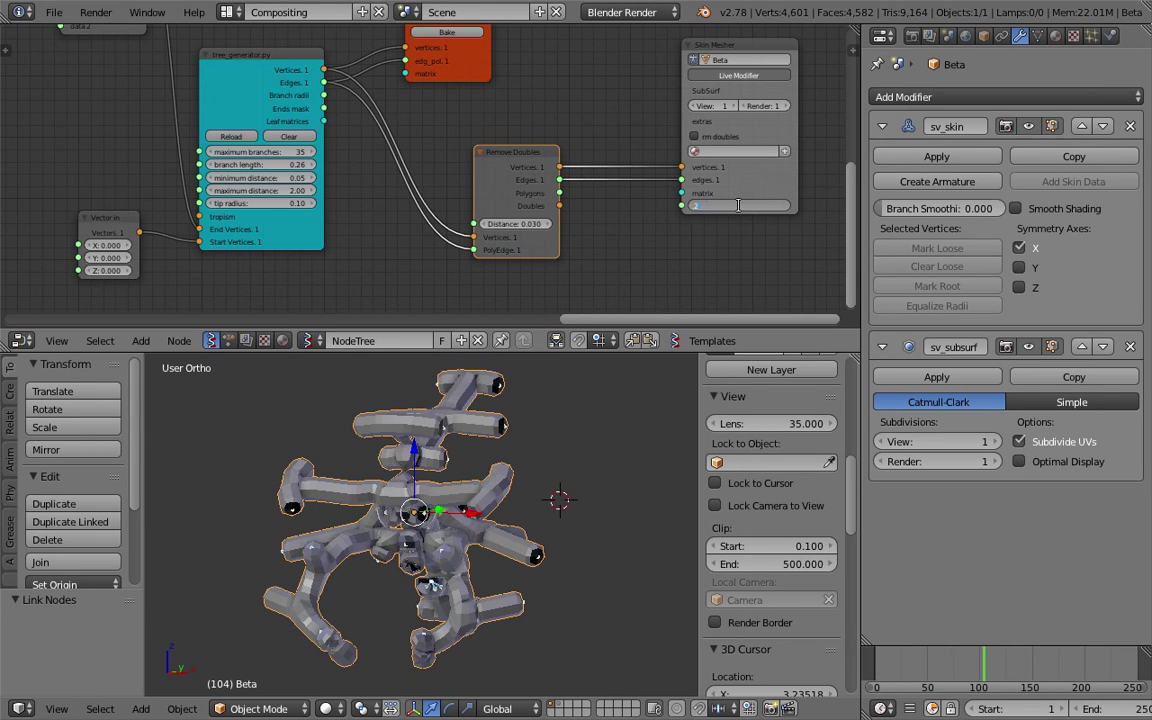
type("0.15")
key("Return")
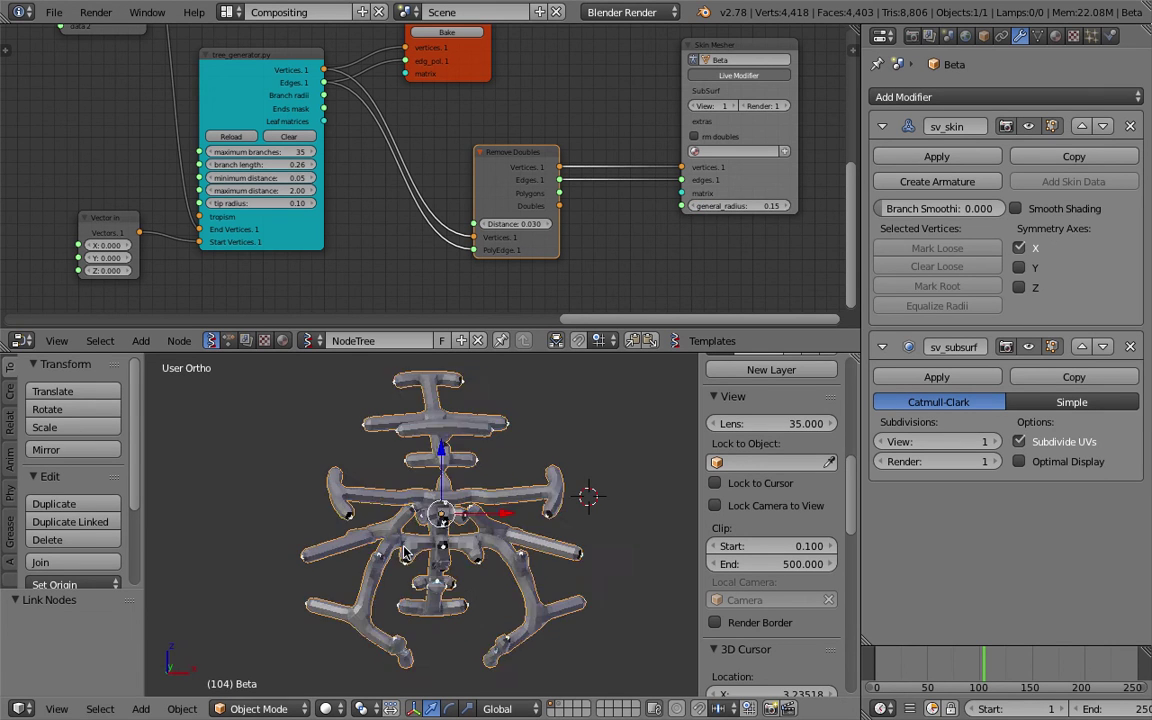
Deselect the creature mesh and save the file over the existing version
key("a")
key("ctrl+s")
left_click(452, 476)
middle_click_drag(452, 472, 470, 478)
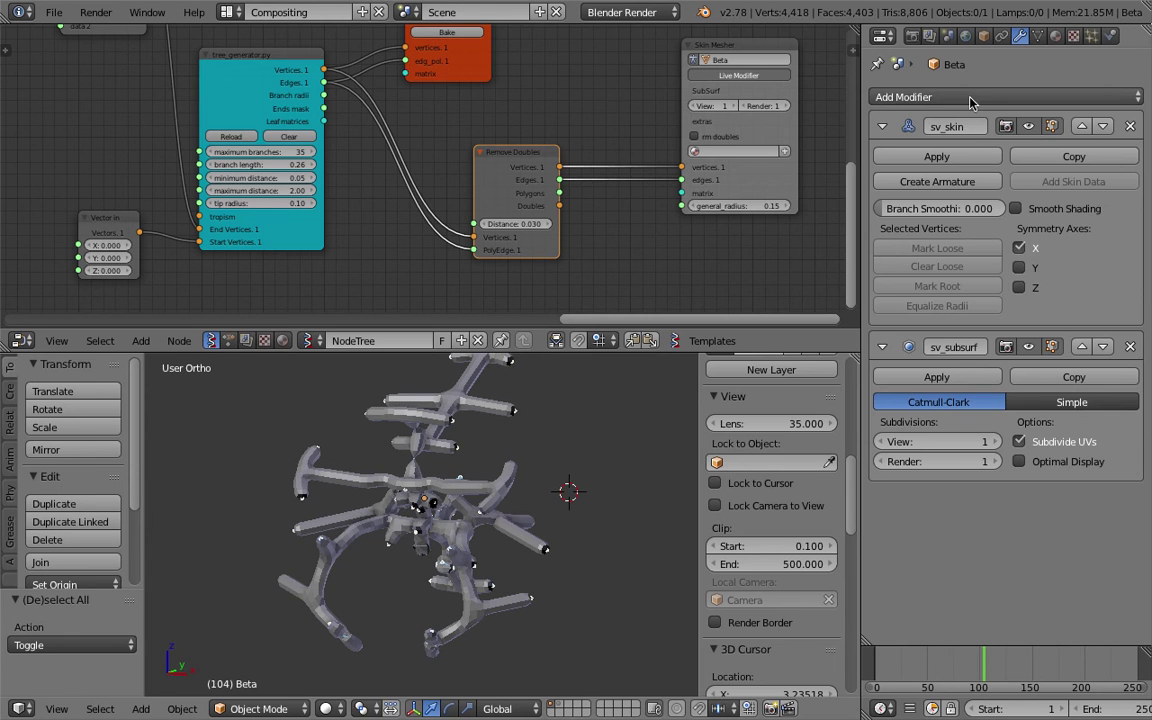
Add a Smooth modifier to the Beta mesh with a factor of 0.690 and a repeat of 15
left_click(876, 97)
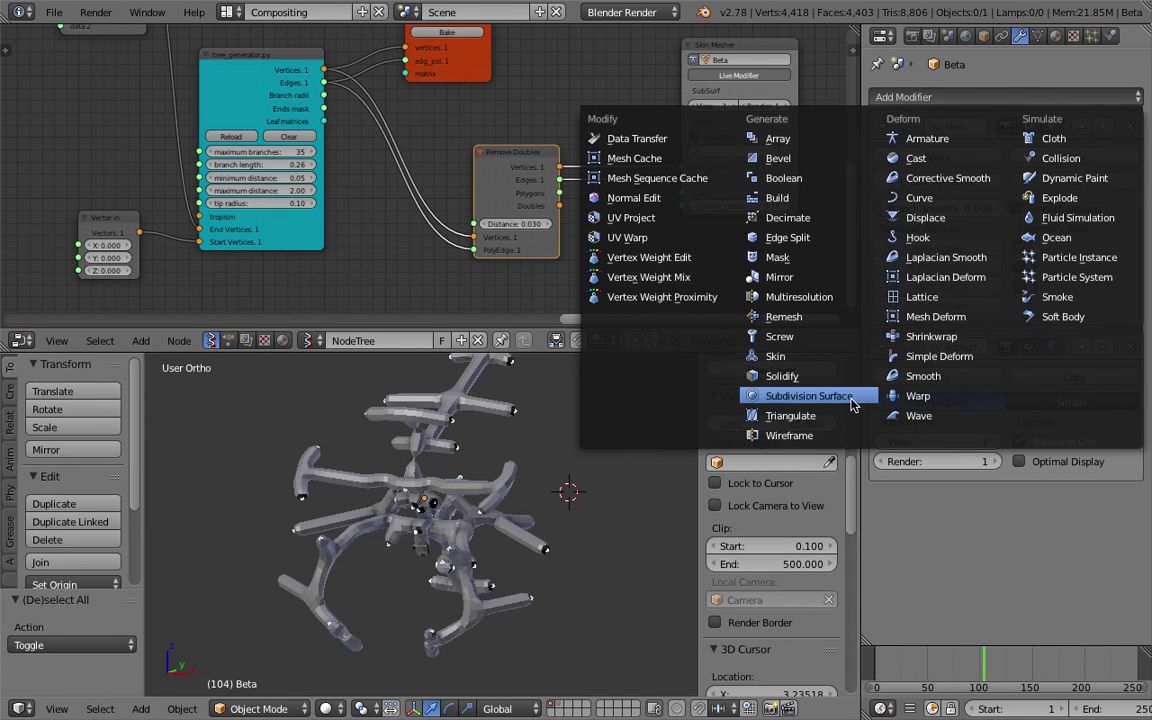
left_click(928, 377)
left_click(1134, 580)
double_click(1134, 580)
left_click(1133, 581)
double_click(1133, 581)
left_click(1132, 582)
left_click(1132, 582)
left_click(1131, 583)
left_click(1131, 583)
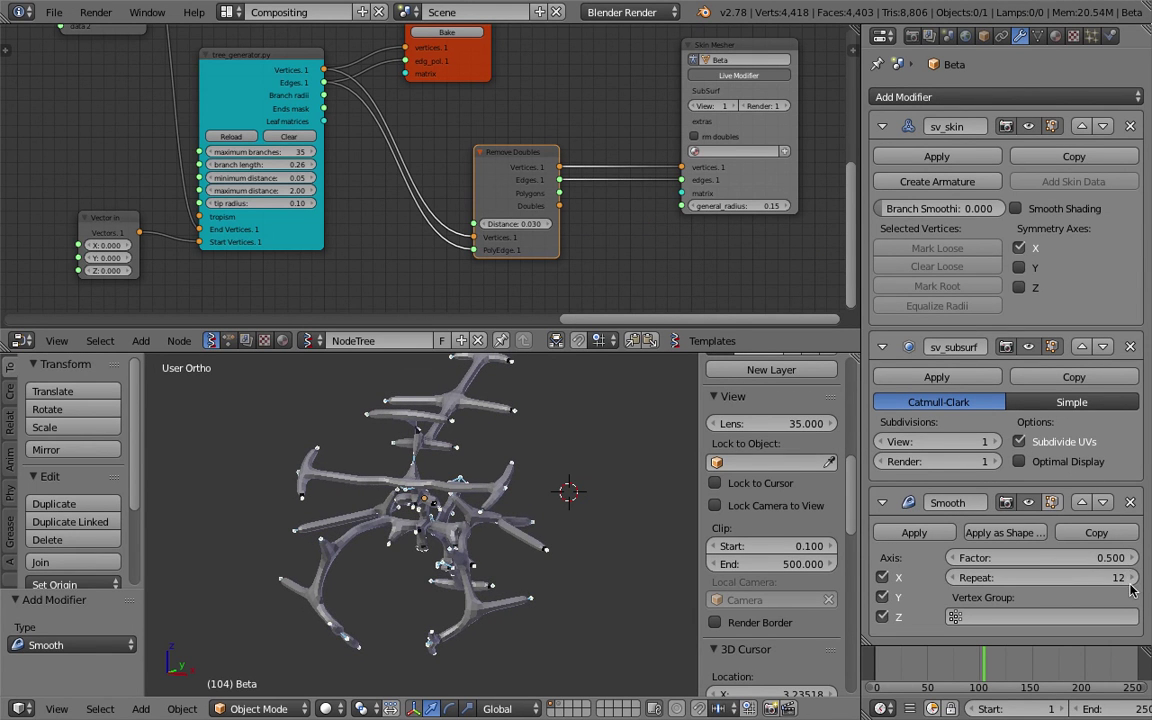
double_click(1131, 580)
left_click(1131, 578)
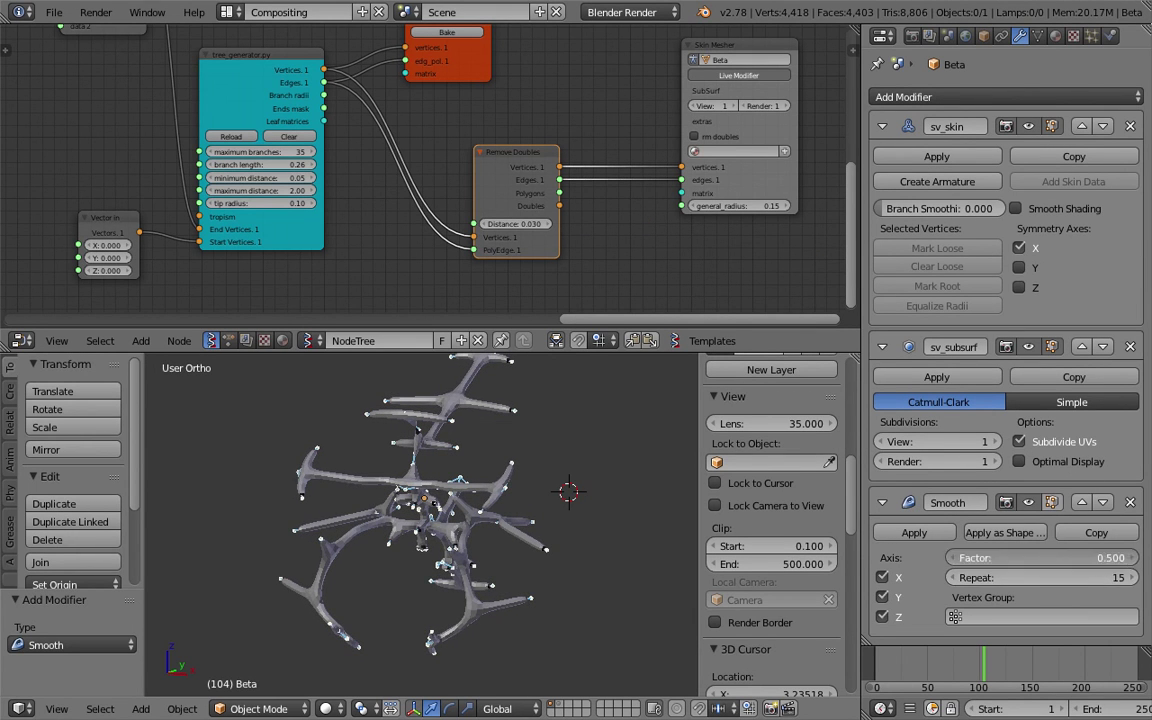
left_click_drag(1111, 561, 1131, 561)
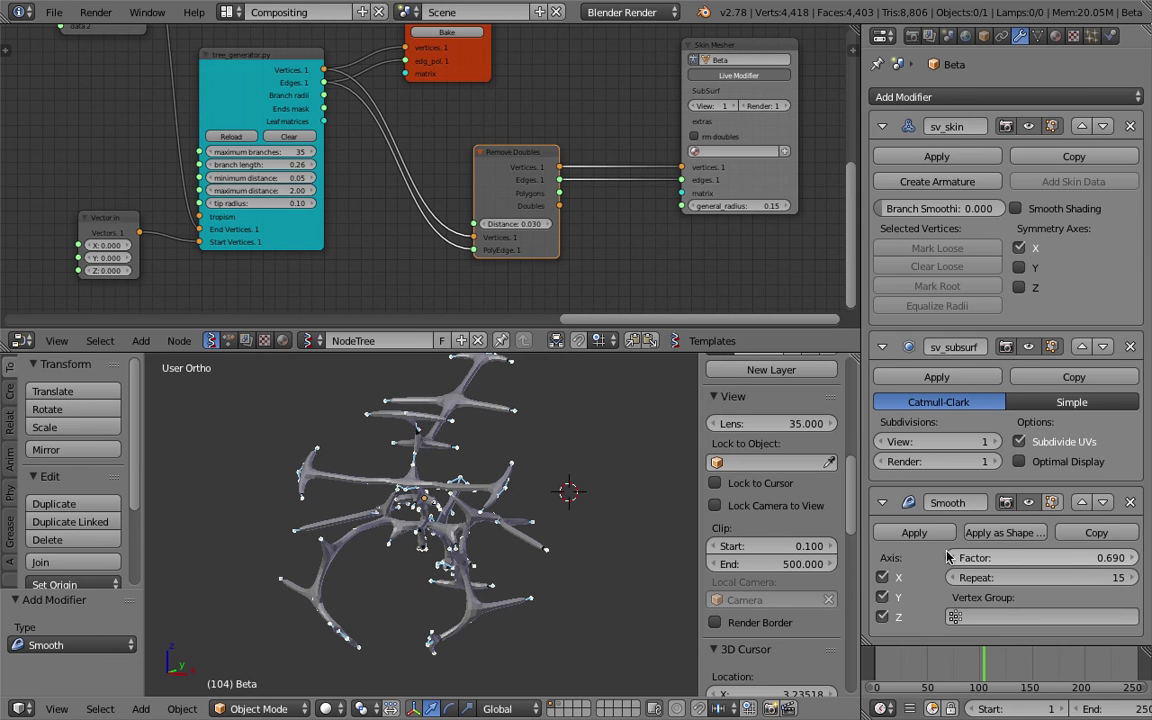
Raise the Skin Mesher's general_radius to 0.16 and move the Smooth modifier below sv_subsurf in the stack
middle_click_drag(560, 461, 600, 461)
left_click_drag(777, 206, 780, 206)
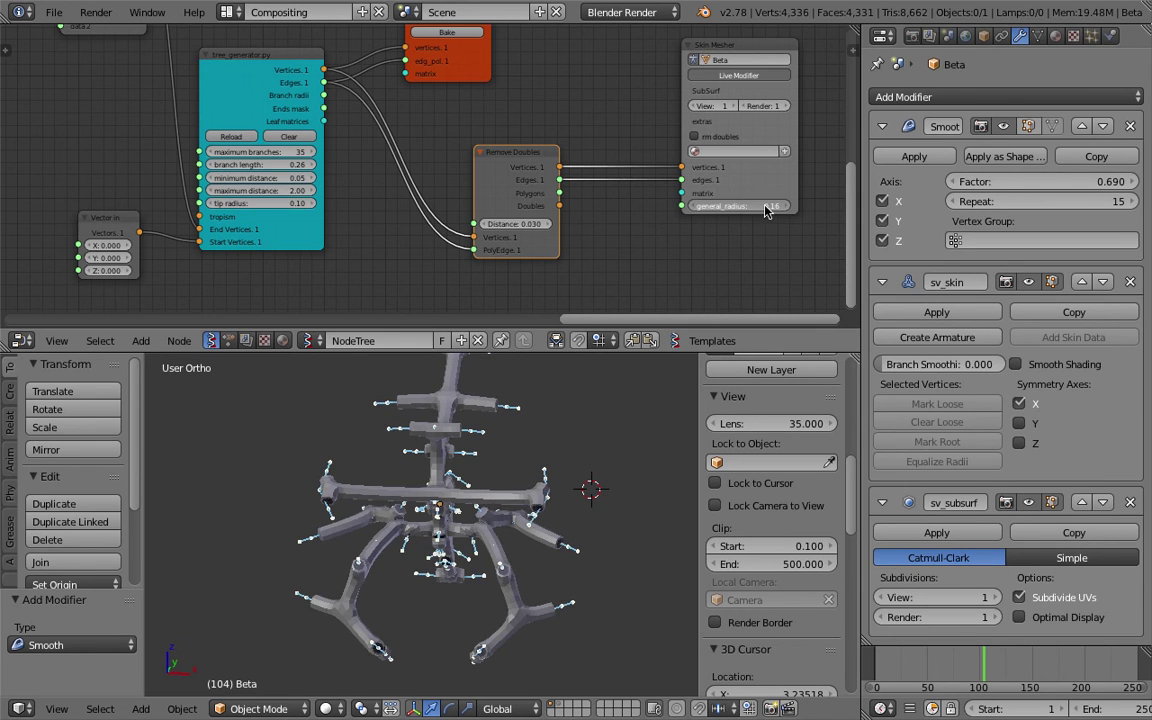
left_click(1102, 126)
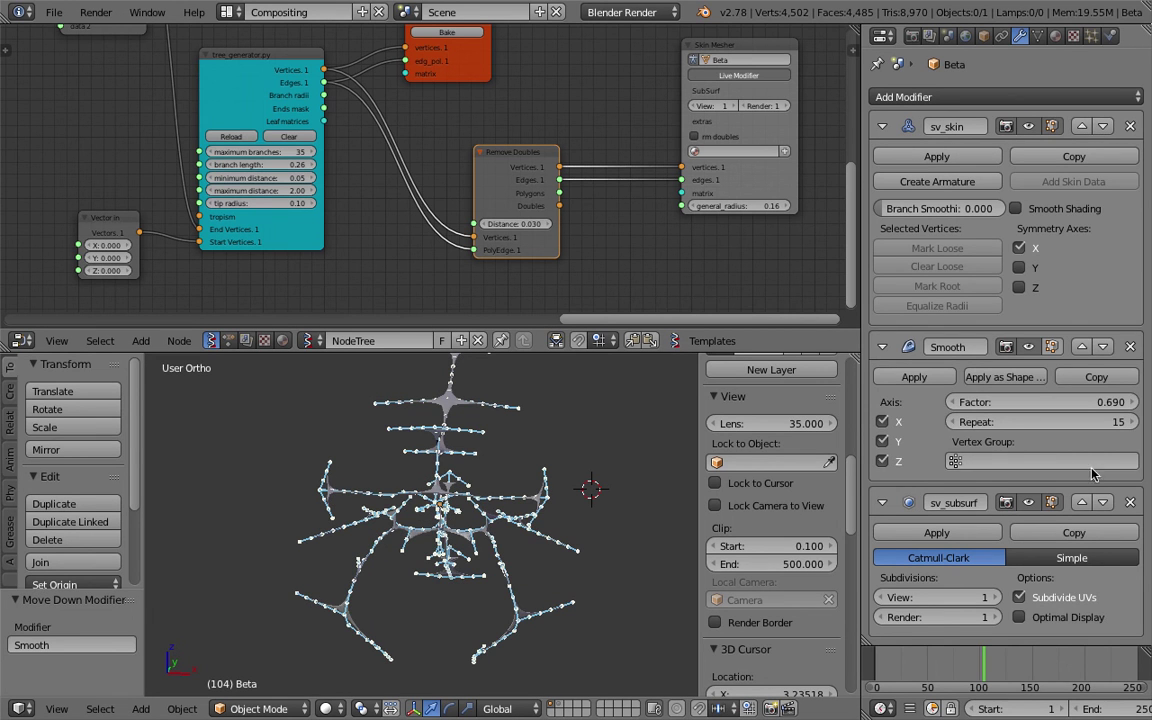
left_click(1102, 346)
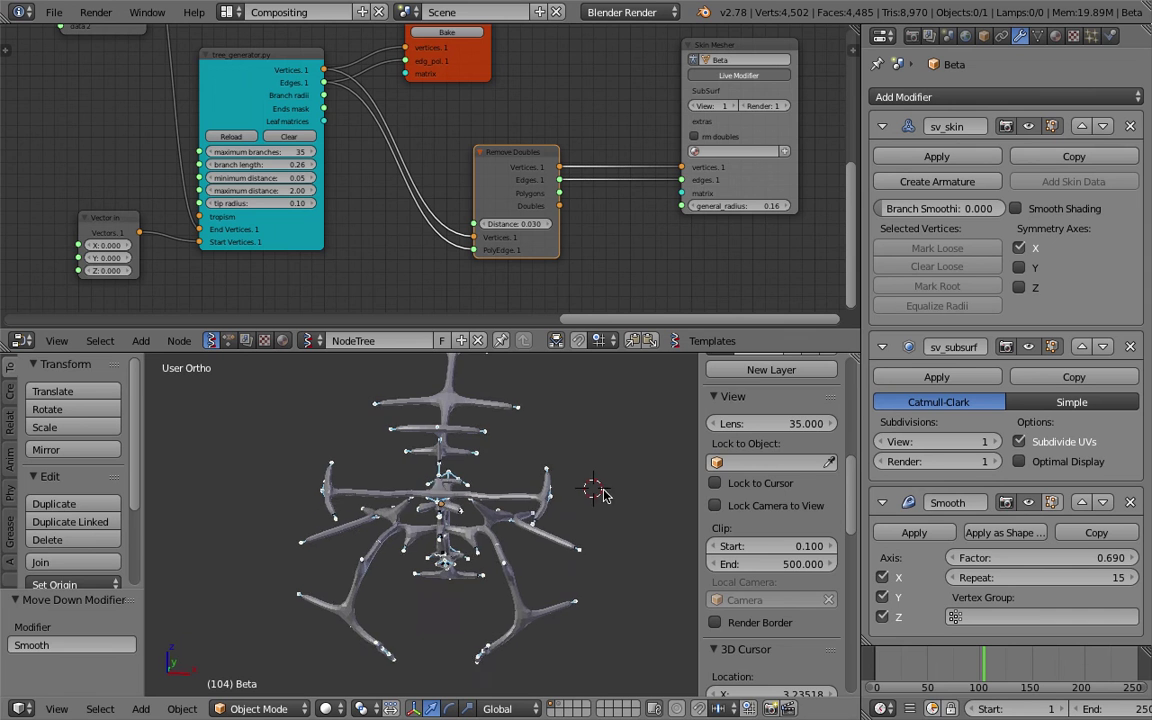
Examine the smoothed creature's limbs and joints up close and from different angles
key("a")
middle_click_drag(562, 532, 550, 462)
scroll(562, 517, "up", 2)
left_click(612, 432)
middle_click_drag(612, 432, 582, 477, "shift")
left_click(590, 445)
scroll(491, 86, "down", 1)
Hide the Viewer Draw node's skeleton overlay and view the smoothed mesh on its own
middle_click_drag(491, 86, 488, 122)
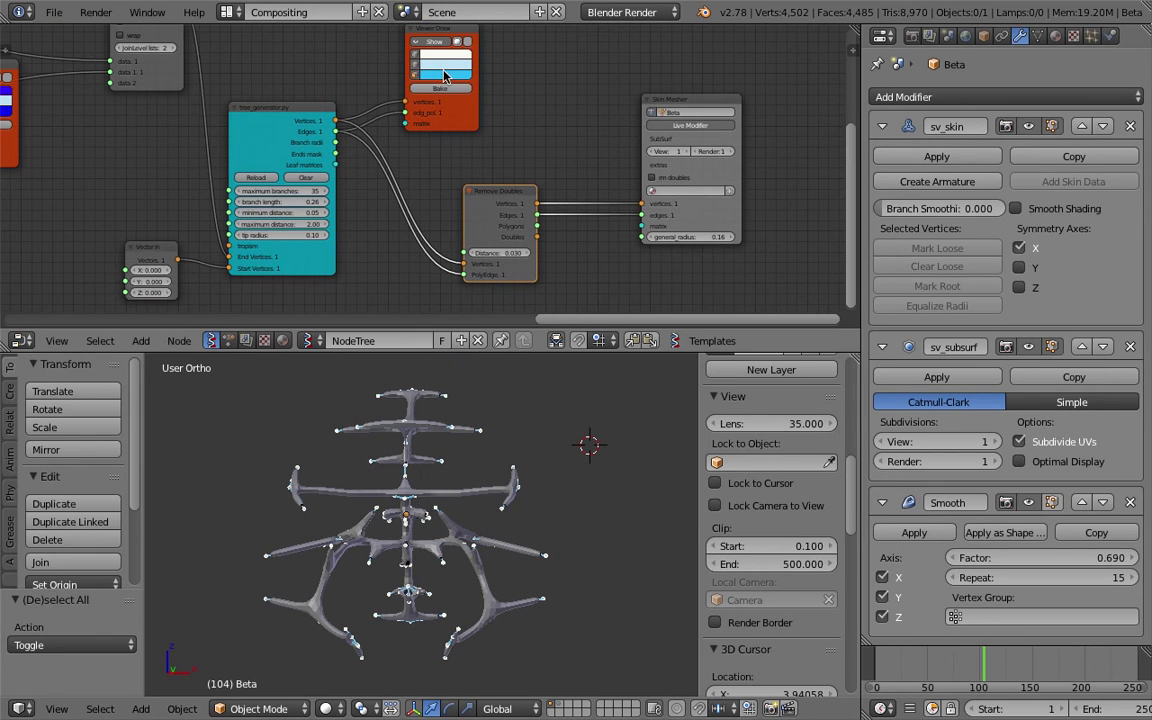
middle_click_drag(480, 490, 584, 480)
left_click(577, 461)
scroll(575, 464, "down", 1)
left_click(584, 481)
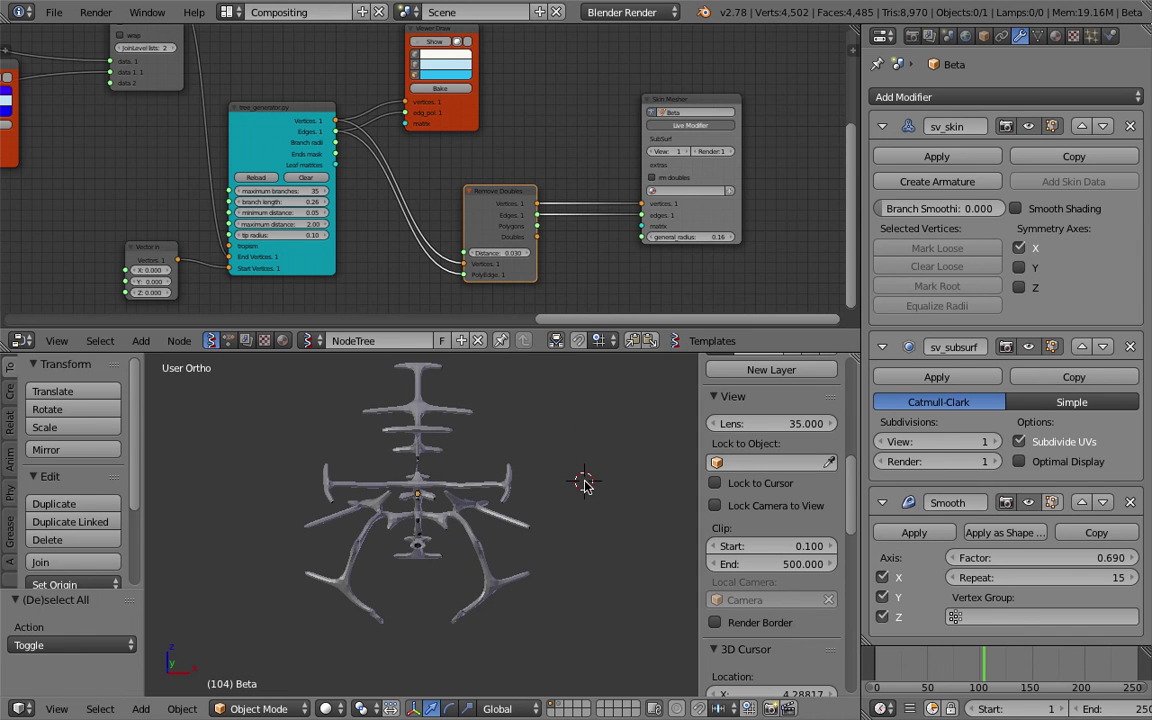
Advance the animation to frame 106 to generate another creature and view it from a new angle
key("Right")
left_click(580, 492)
key("Right")
middle_click_drag(553, 411, 586, 398)
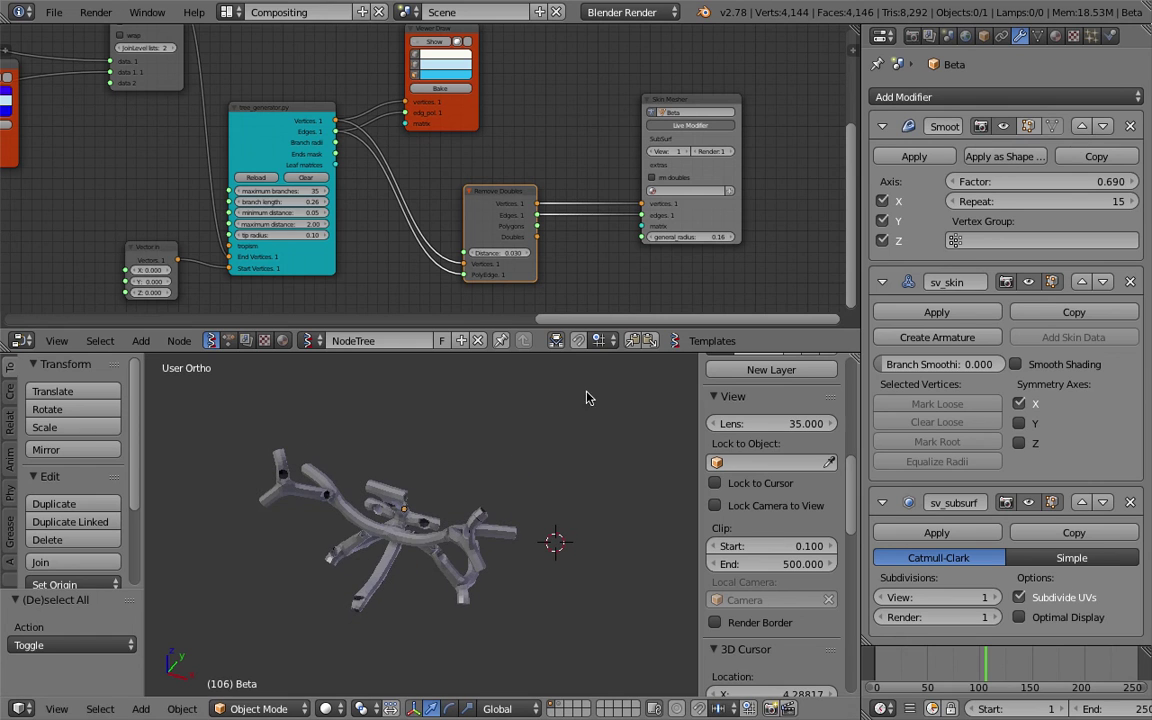
Move the Smooth modifier below sv_subsurf in the stack and set its Repeat to 25
left_click(1081, 126)
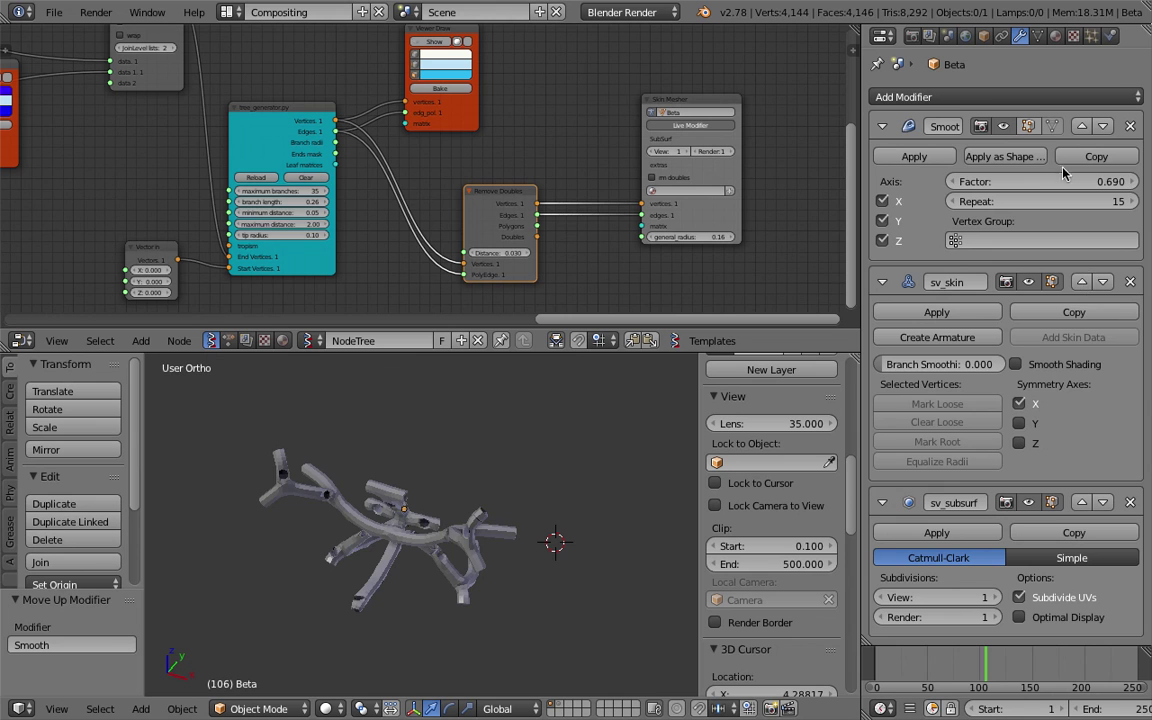
left_click(1102, 126)
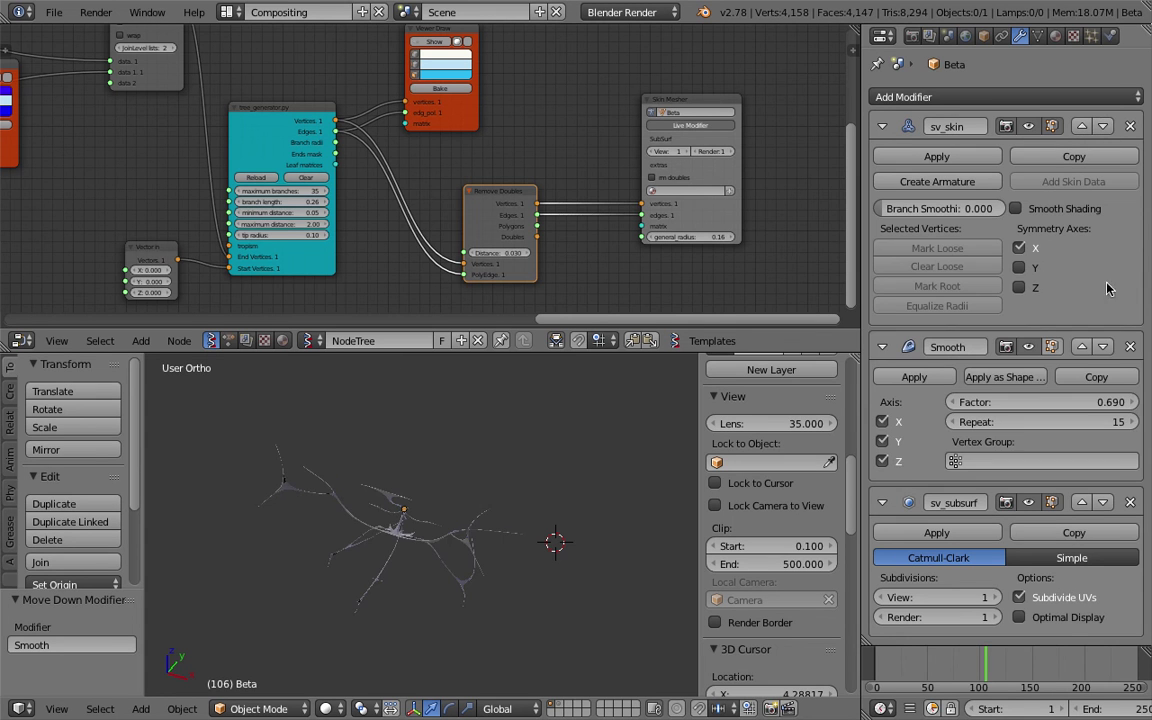
left_click(1102, 346)
scroll(594, 477, "up", 2)
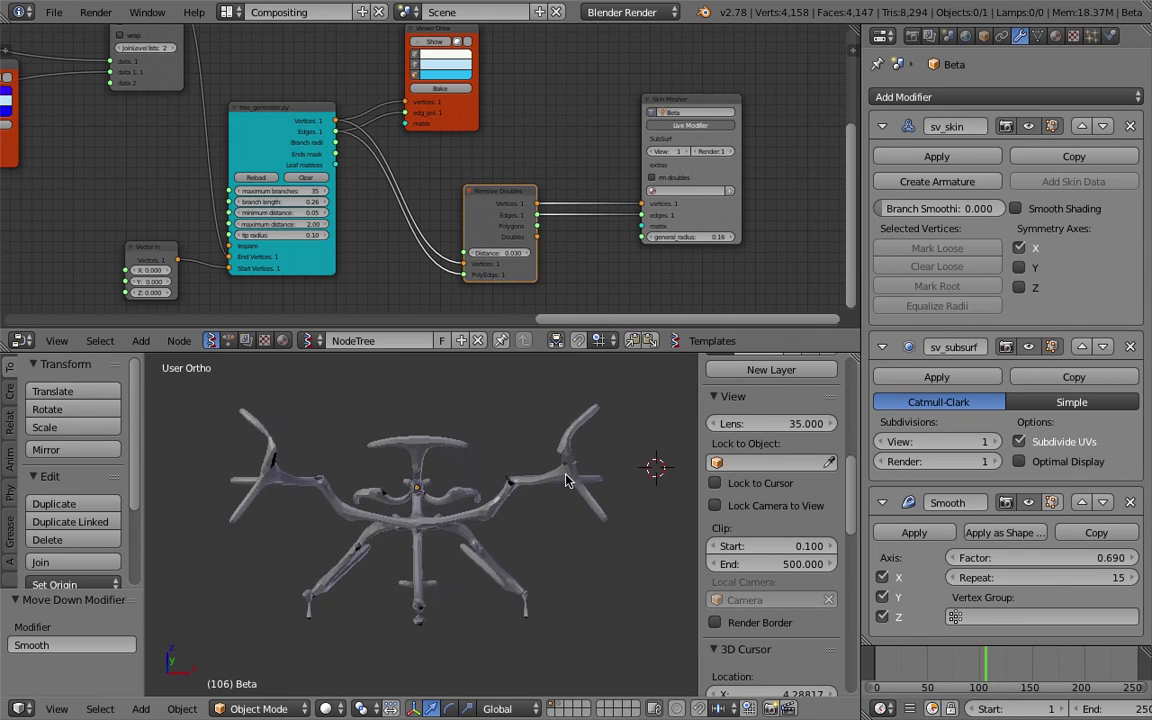
left_click(1086, 577)
type("25")
key("Return")
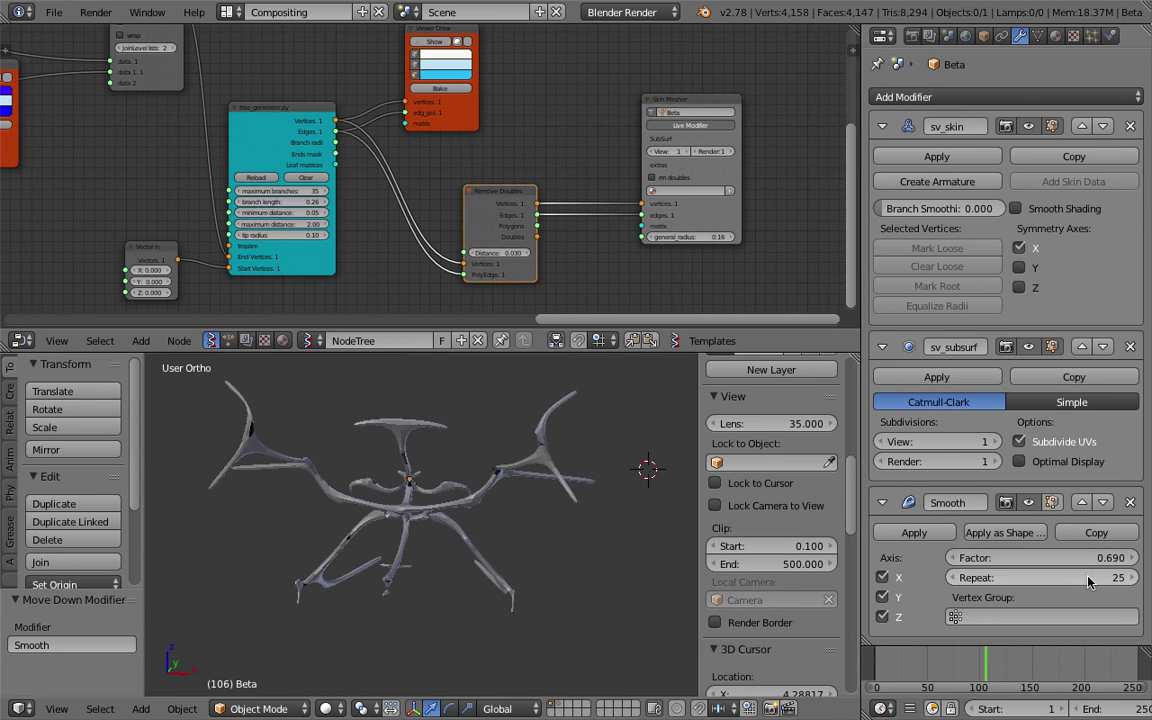
Advance the animation to frame 117, viewing the generated creatures from different angles
scroll(473, 425, "up", 2)
scroll(473, 425, "down", 3)
middle_click_drag(473, 425, 607, 443)
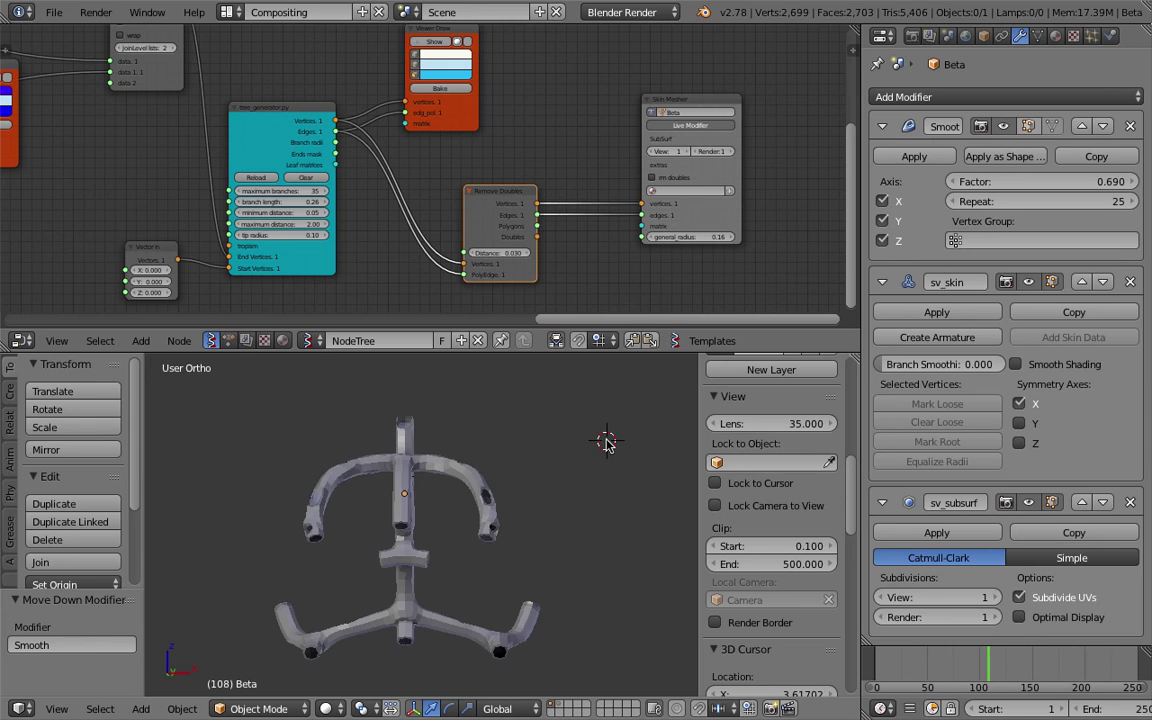
middle_click_drag(607, 443, 451, 557)
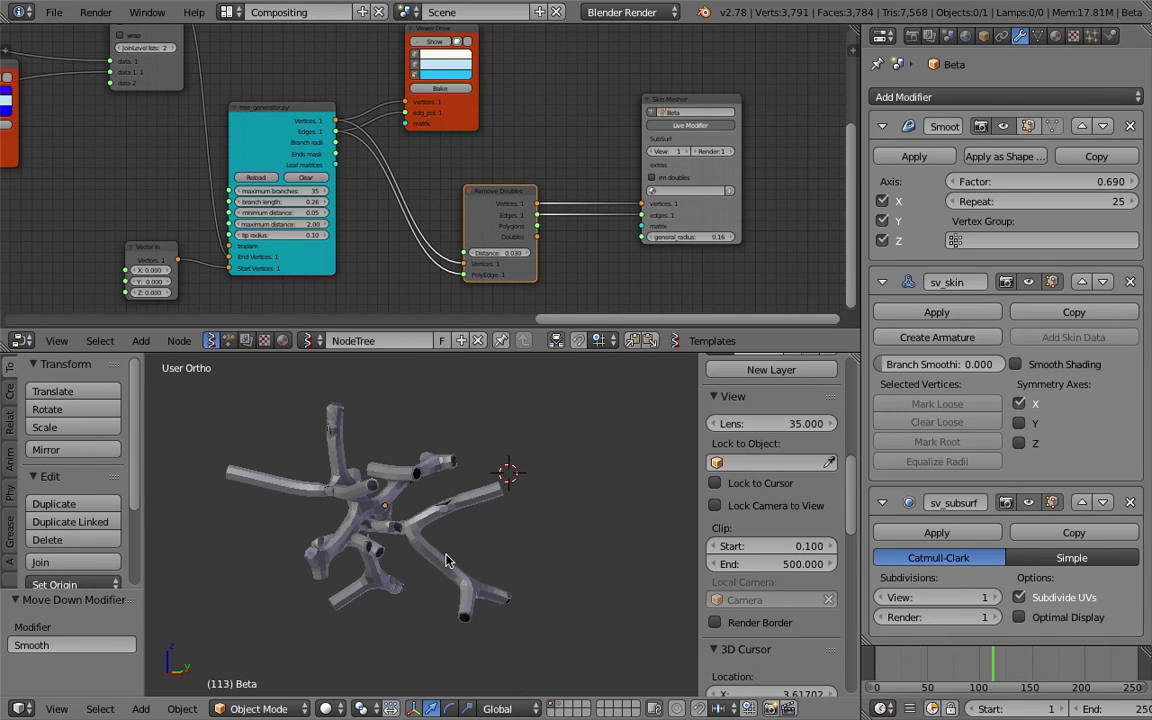
mouse_move(376, 484)
middle_mouse_down()
mouse_move(232, 496)
mouse_move(435, 451)
mouse_move(507, 558)
mouse_move(412, 570)
mouse_move(602, 479)
mouse_move(397, 538)
mouse_move(432, 537)
mouse_move(363, 482)
middle_mouse_up()
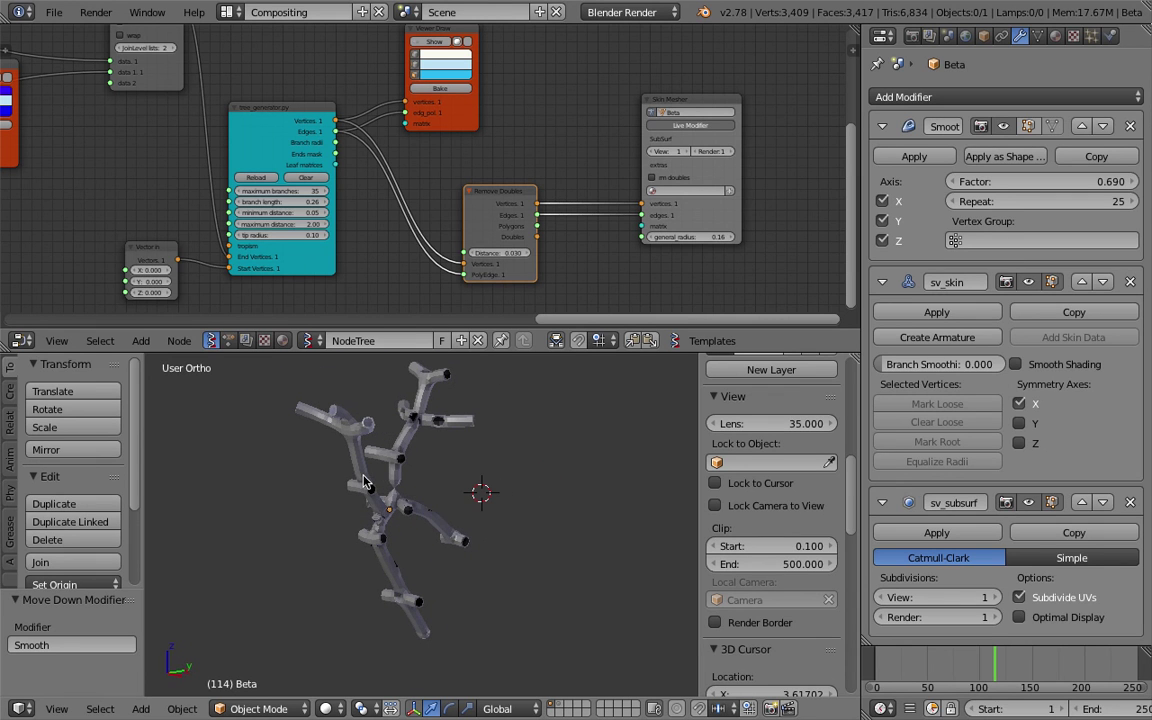
middle_click_drag(363, 482, 378, 410)
key("Right")
key("Right")
key("Right")
Shift the Remove Doubles node slightly closer to the tree_generator node and advance the animation to frame 118
mouse_move(173, 167)
middle_mouse_down()
mouse_move(187, 167)
mouse_move(175, 174)
middle_mouse_up()
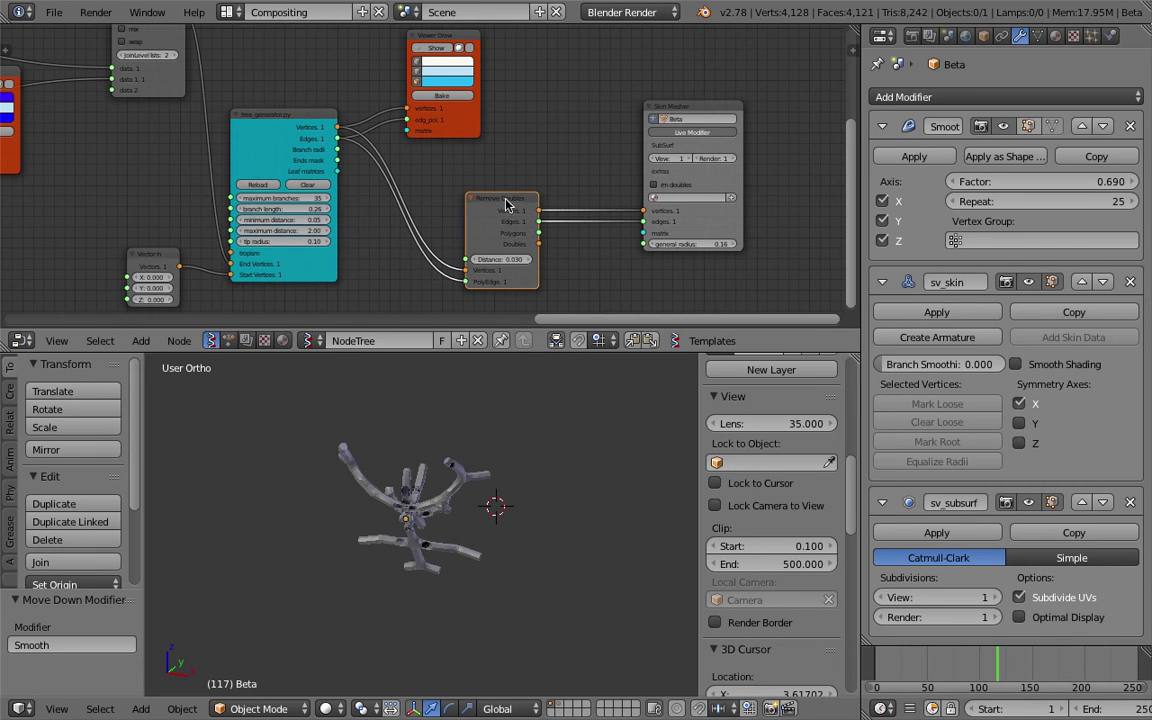
left_click_drag(487, 209, 476, 189)
middle_click_drag(476, 189, 542, 207)
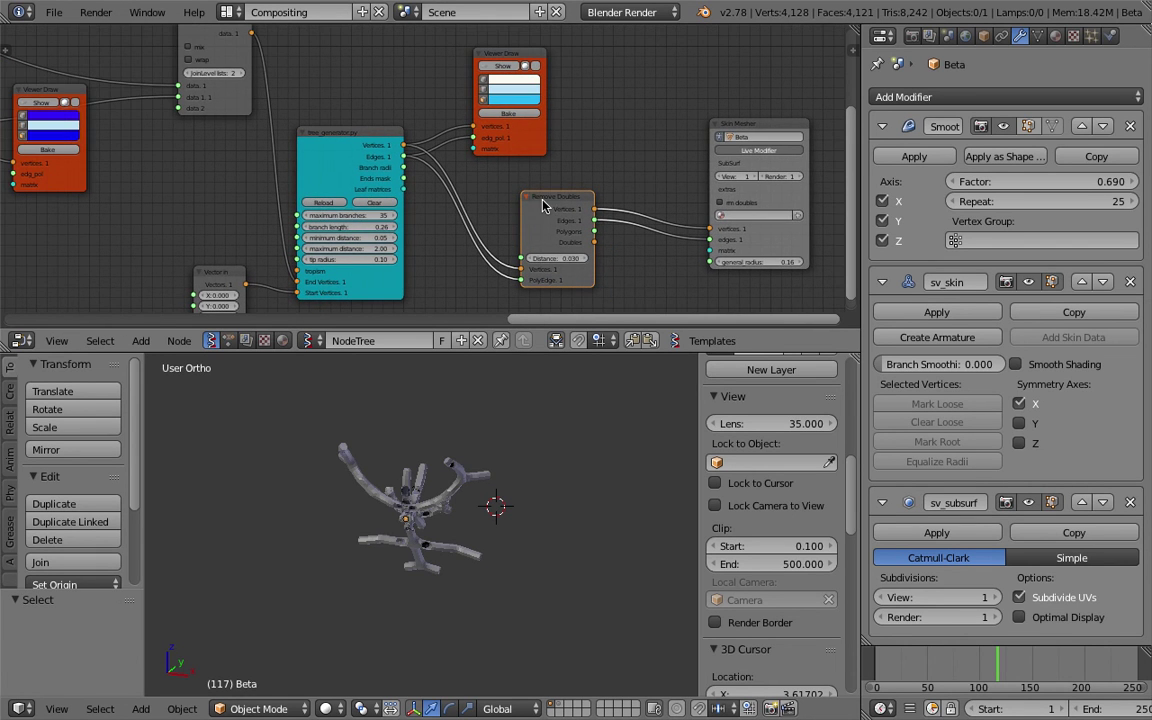
scroll(542, 205, "down", 2)
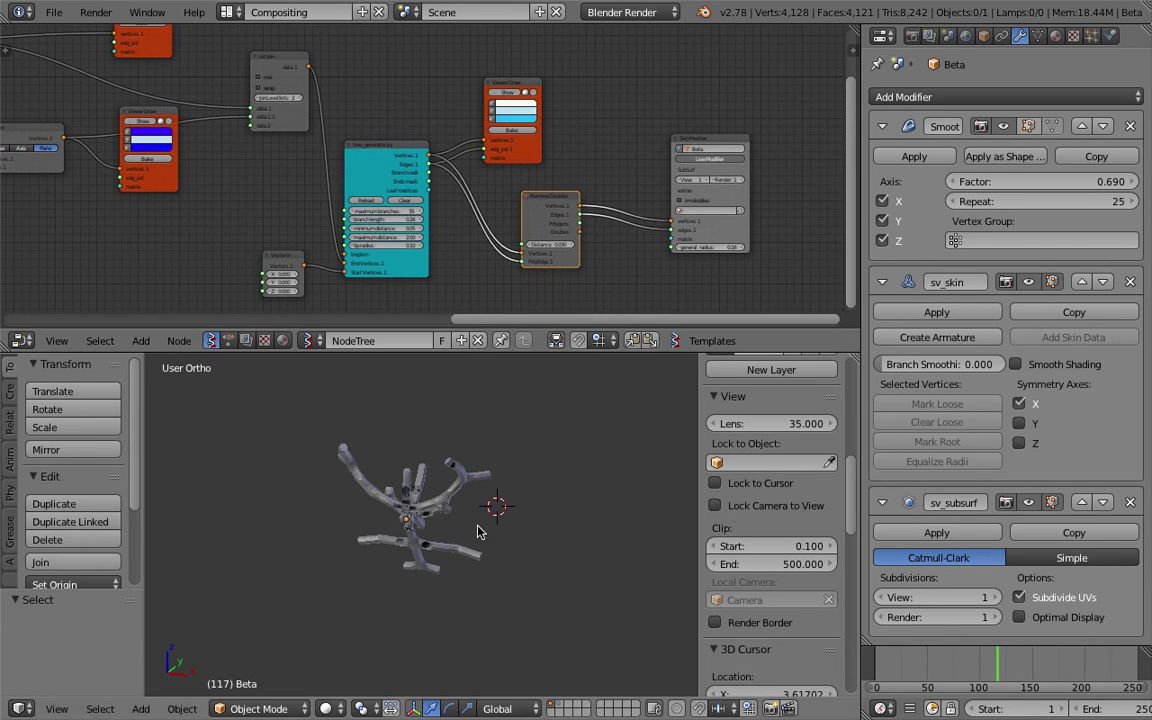
middle_click_drag(488, 501, 504, 530)
key("Right")
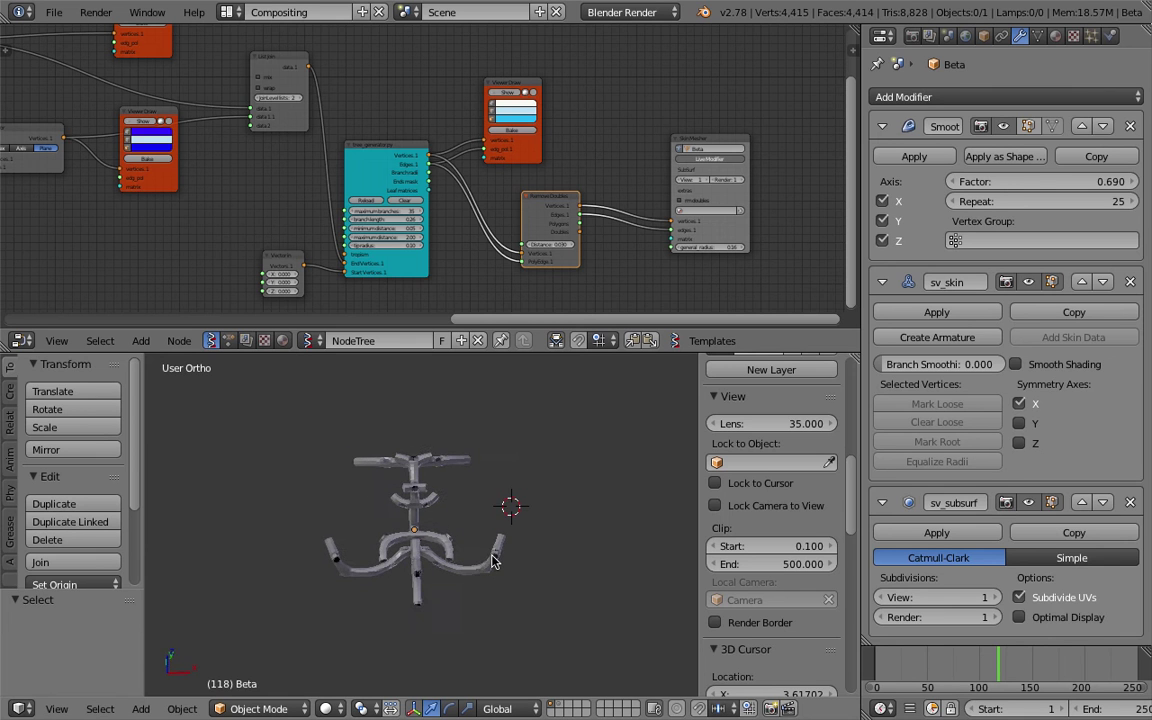
Lower the float that feeds the second SCALAR multiply node to 3.85
middle_click_drag(200, 278, 480, 232)
middle_click_drag(131, 121, 541, 195)
scroll(543, 208, "up", 3)
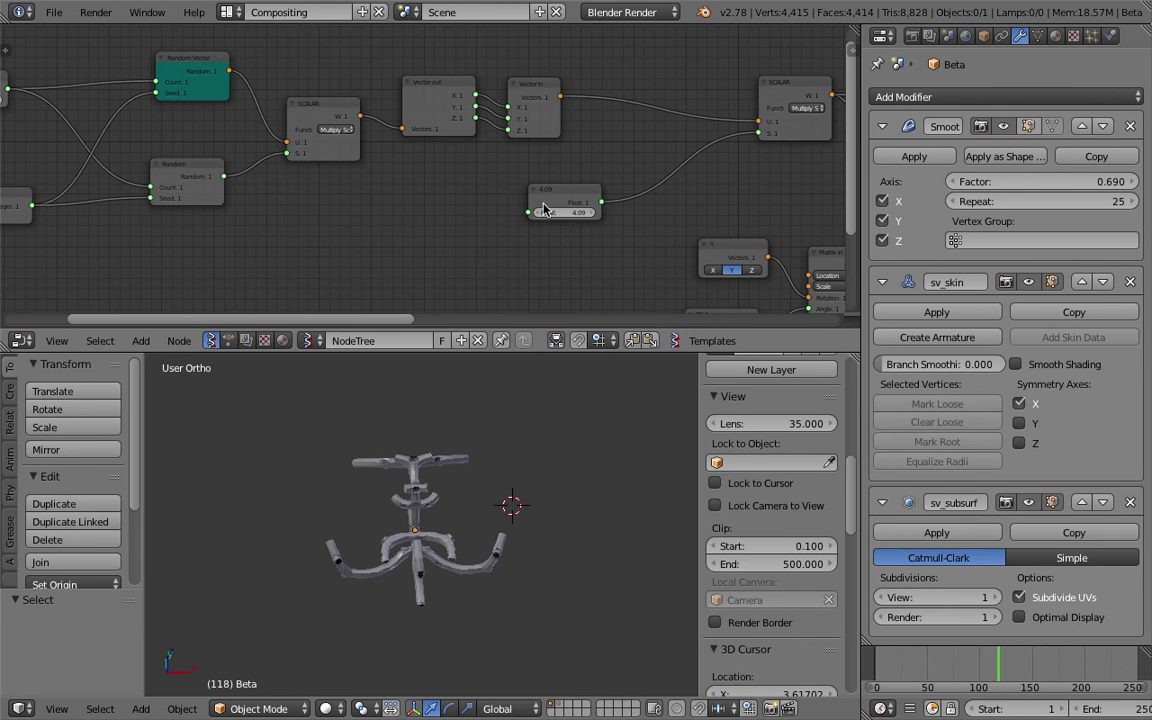
left_click_drag(564, 212, 538, 212)
Raise the integer driving the Count of Random Vector and Random to 116 and check the denser creature
middle_click_drag(238, 249, 678, 250)
scroll(335, 162, "up", 2)
left_click_drag(416, 95, 418, 95)
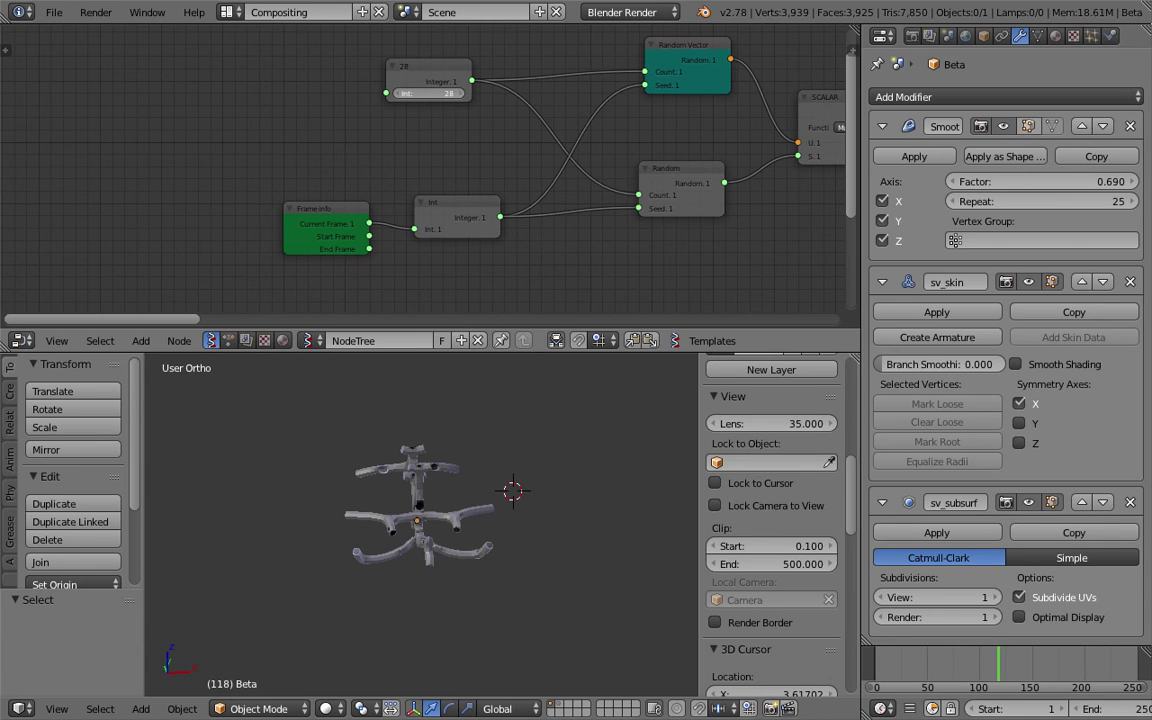
left_click_drag(418, 95, 436, 95)
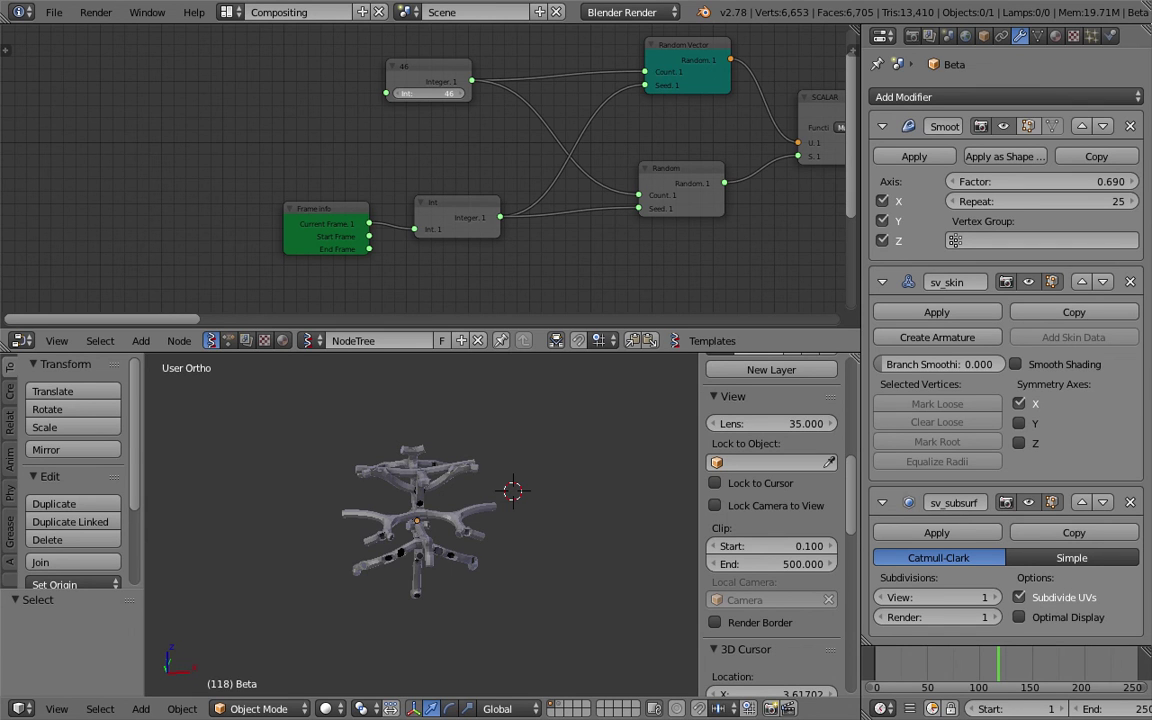
left_click_drag(436, 95, 488, 95)
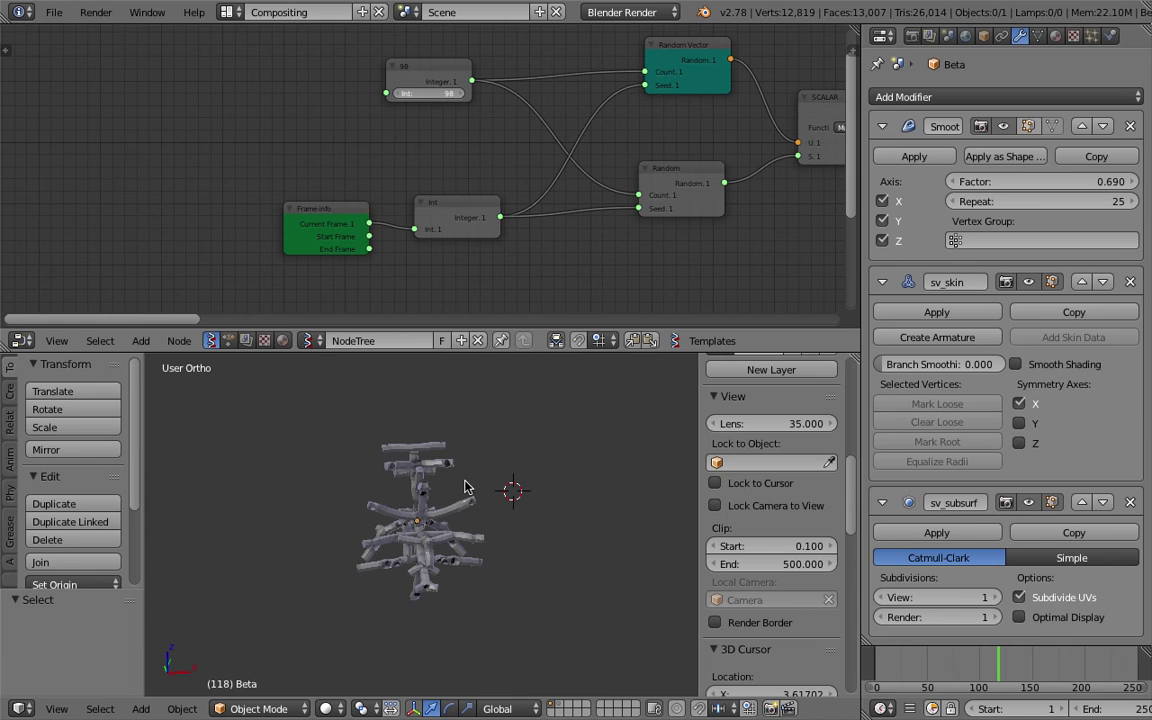
left_click(470, 534)
middle_click_drag(470, 533, 514, 424)
scroll(388, 497, "up", 4)
scroll(516, 422, "down", 2)
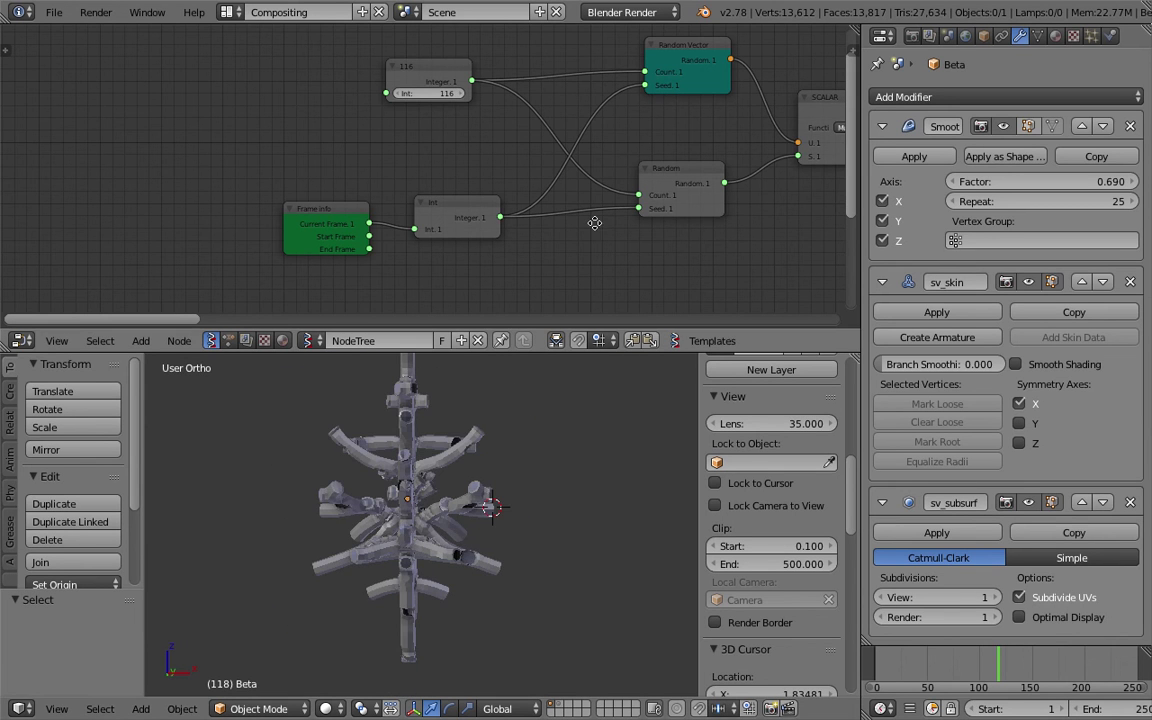
Set the tree_generator node's maximum distance to 5 and view the creature from another angle
middle_click_drag(594, 224, 96, 214)
scroll(336, 145, "down", 4)
middle_click_drag(587, 202, 218, 206)
middle_click_drag(512, 180, 147, 175)
scroll(320, 166, "up", 3)
middle_click_drag(599, 237, 350, 105)
scroll(351, 106, "up", 2)
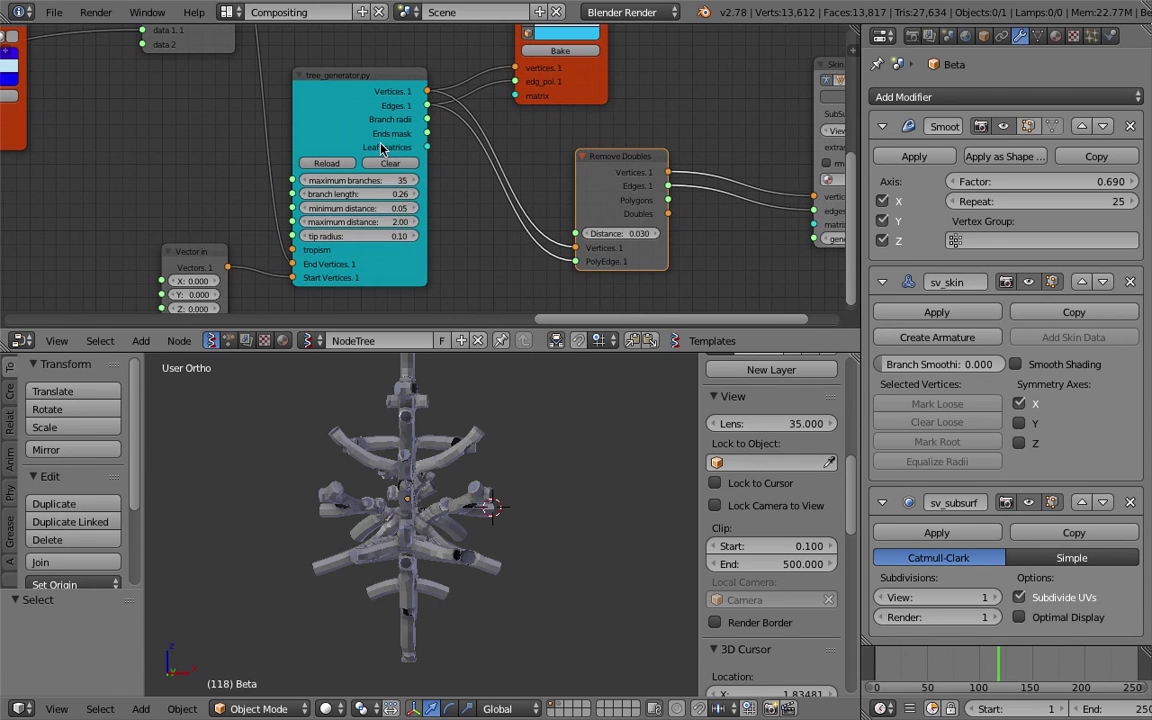
left_click(394, 222)
type("5")
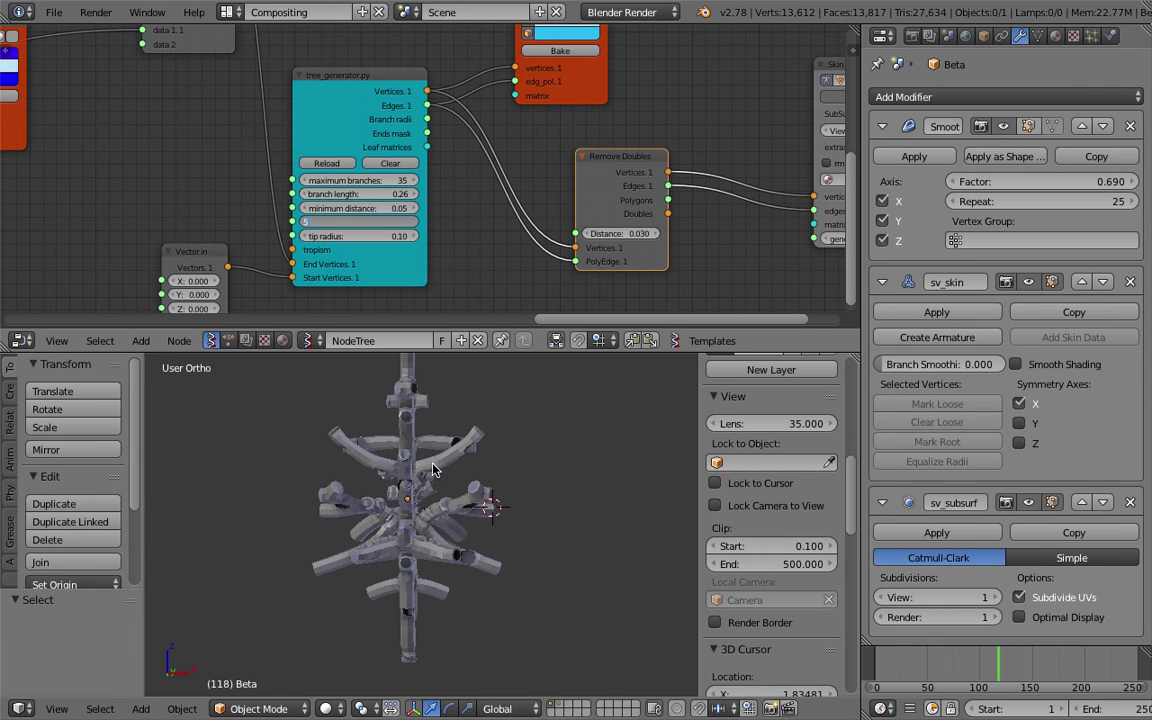
key("Return")
middle_click_drag(436, 472, 340, 380)
Set the tree_generator node's maximum distance to 8 and its maximum branches to 66
left_click(400, 222)
type("8")
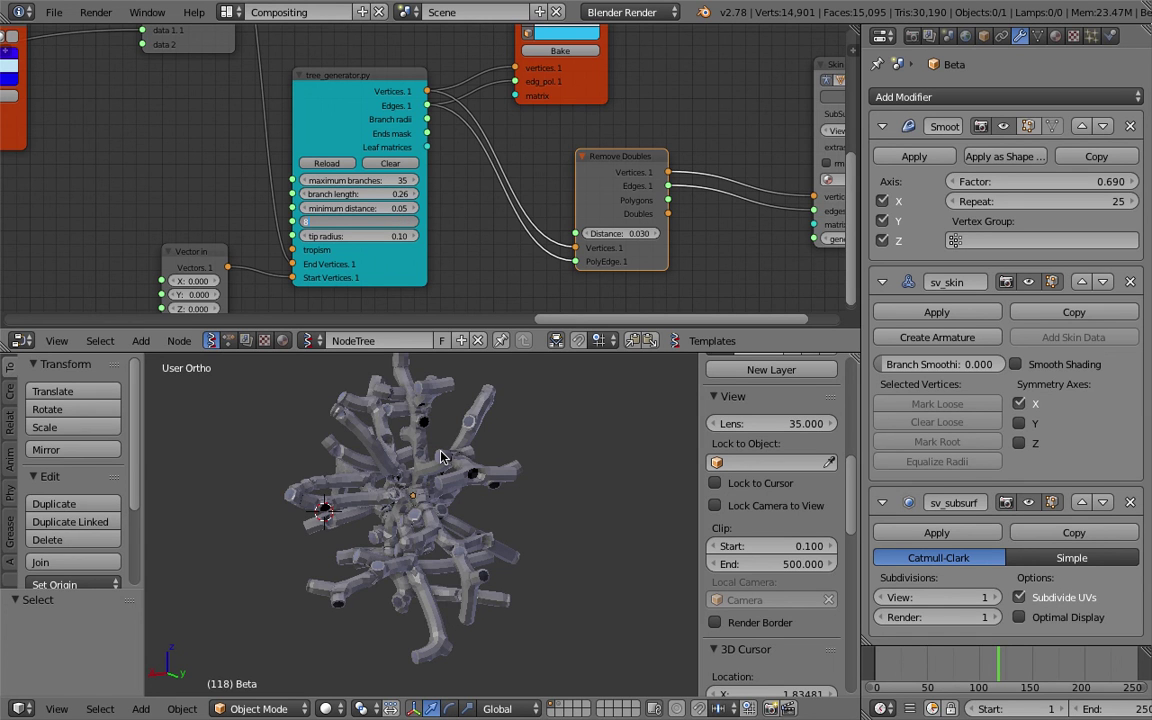
key("Return")
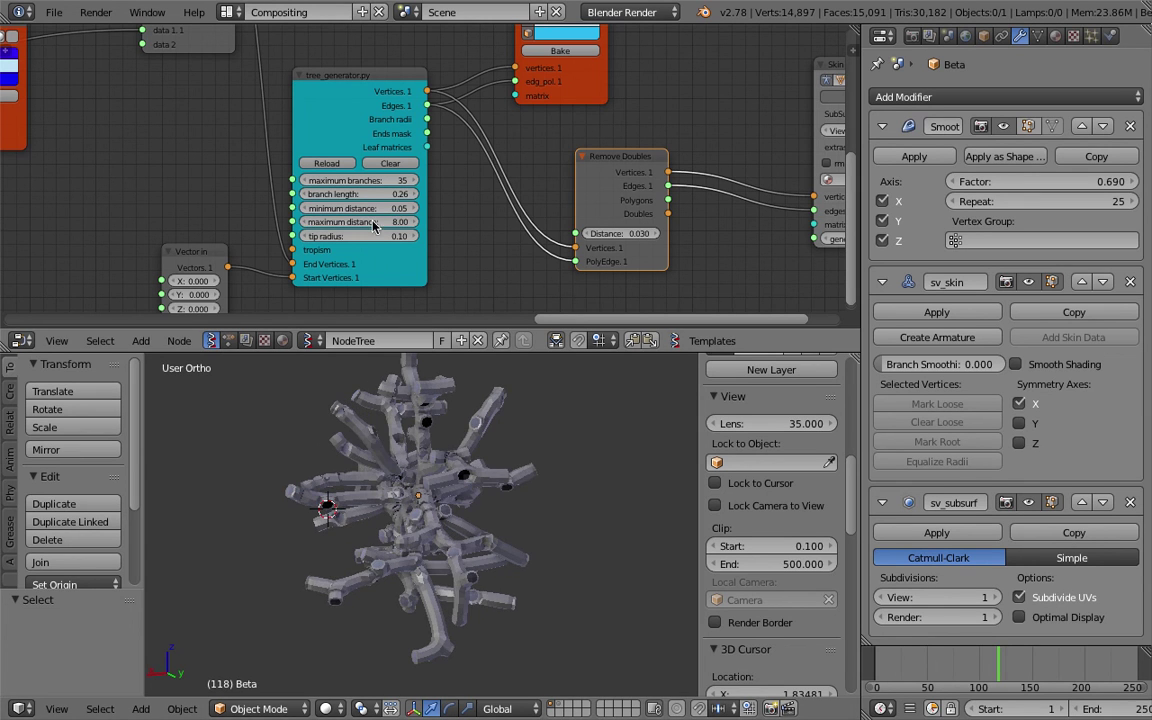
left_click(370, 179)
type("66")
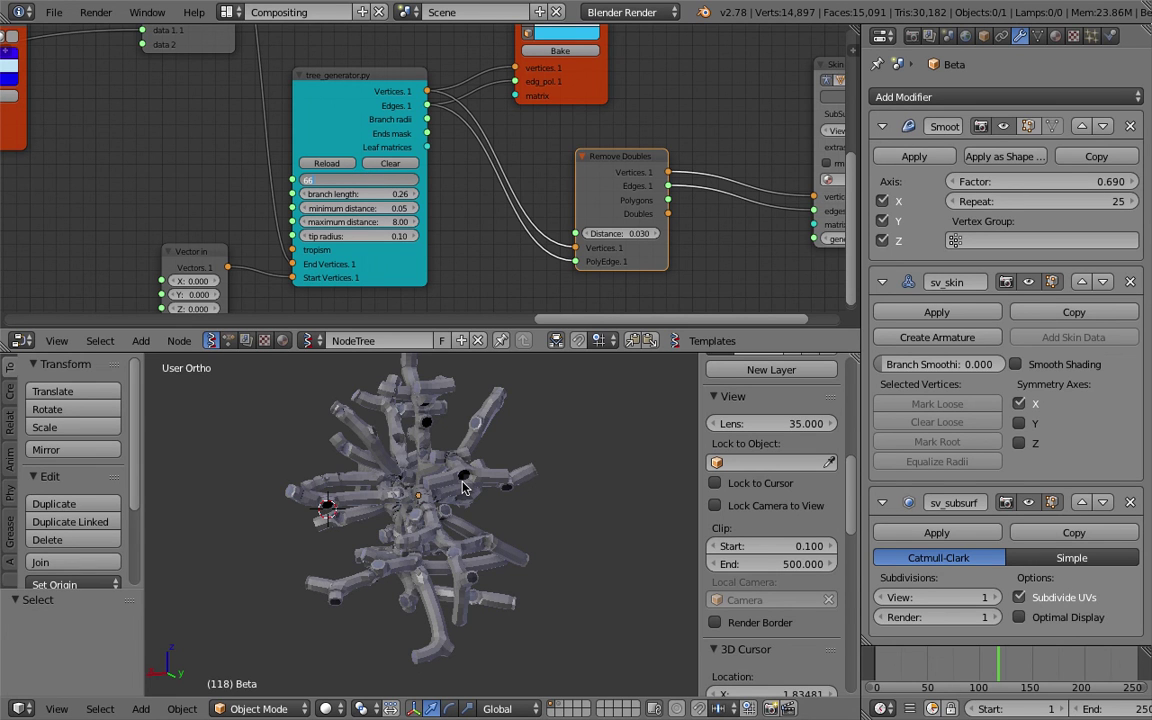
key("Return")
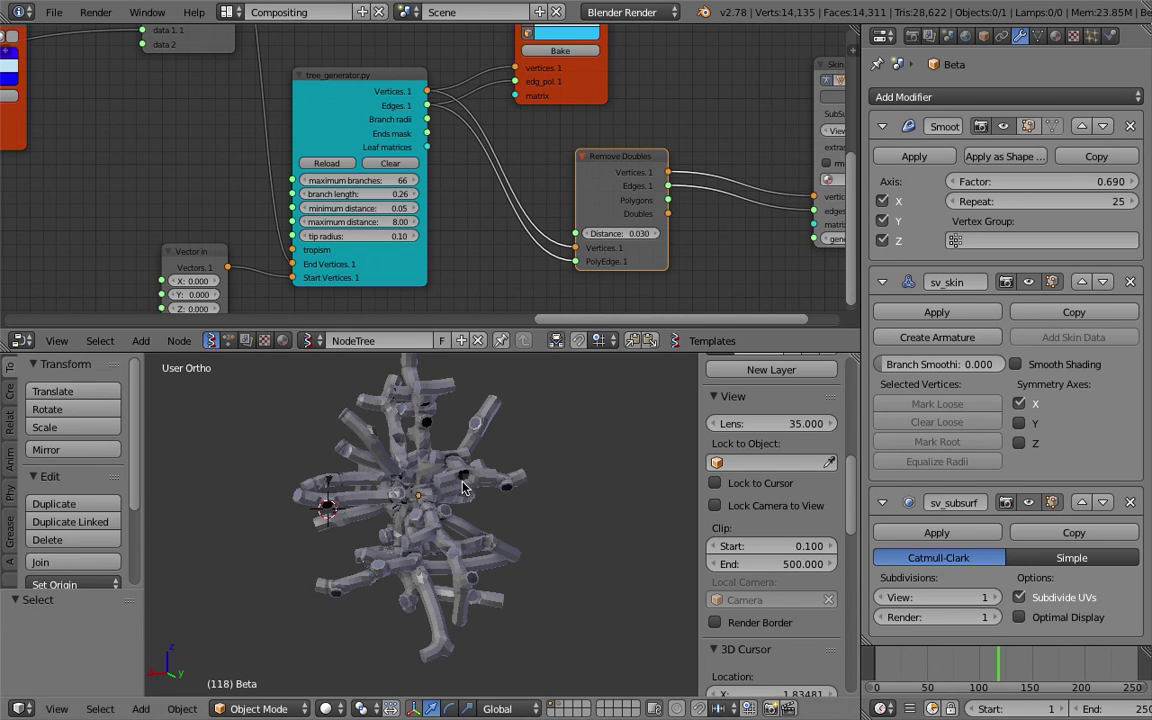
Try a Skin Mesher general_radius of 0.5 and view the thickened creature
middle_click_drag(706, 247, 408, 173)
left_click(611, 168)
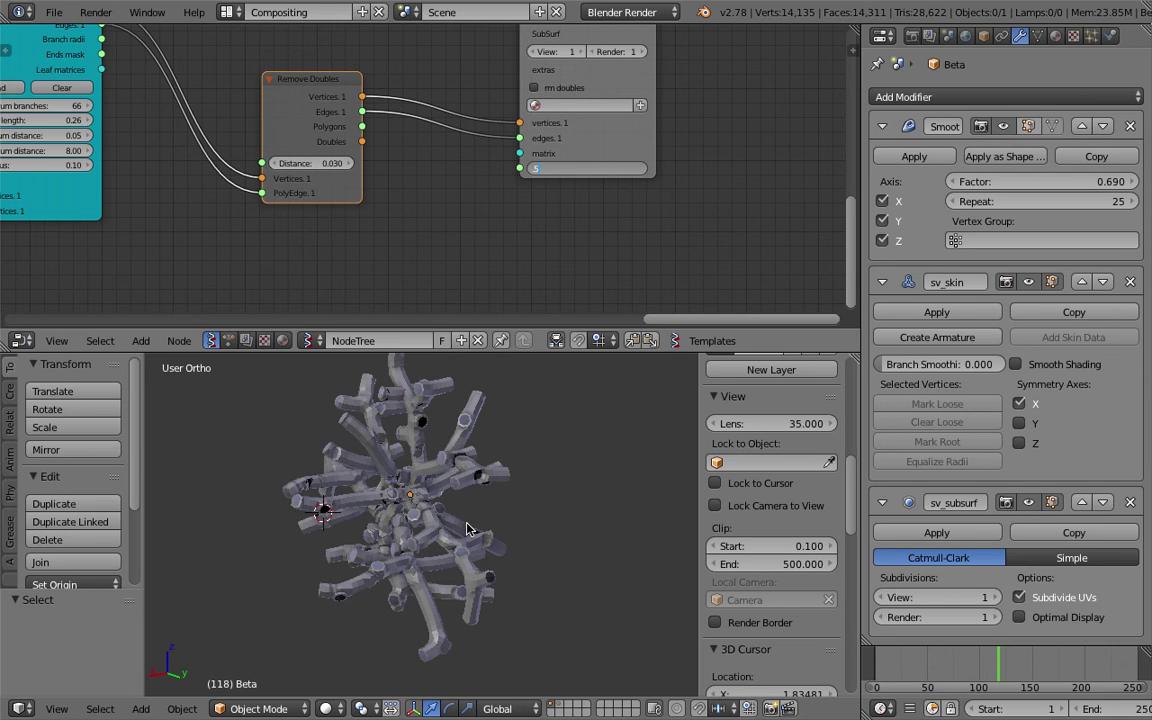
key("Return")
middle_click_drag(416, 530, 540, 480)
Set the Skin Mesher's general_radius to 0.03 and view the thin-limbed creature from different angles
left_click(616, 169)
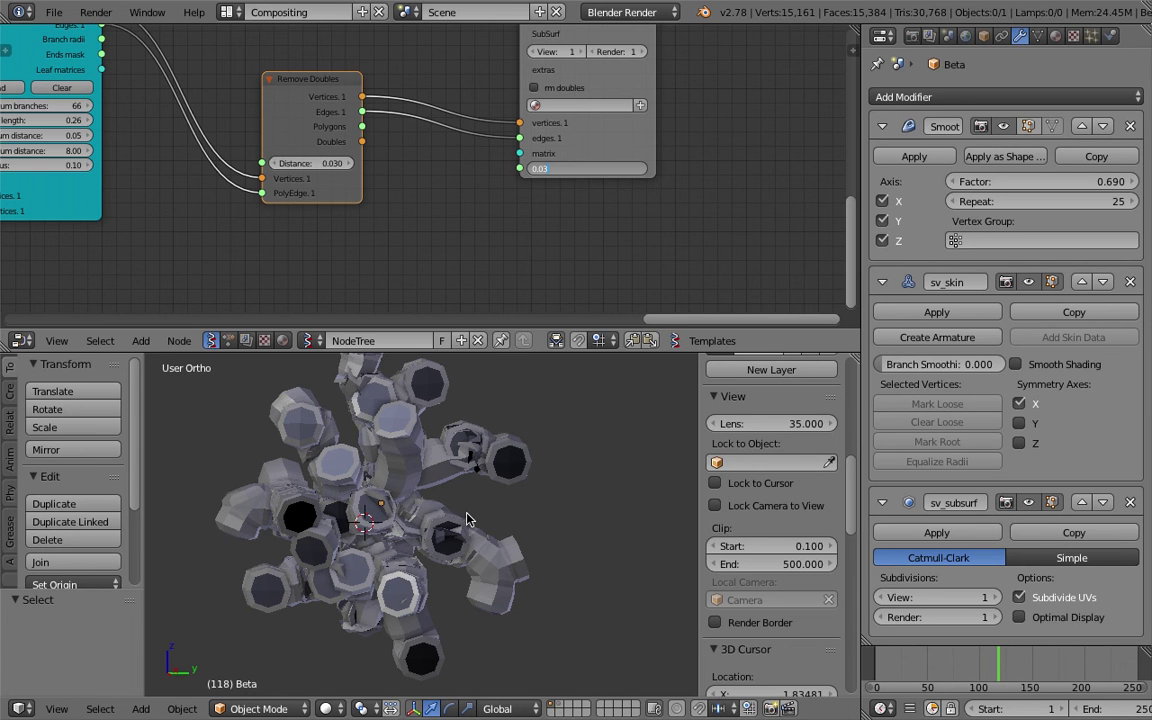
middle_click_drag(476, 519, 589, 514)
mouse_move(430, 489)
middle_mouse_down()
mouse_move(493, 481)
mouse_move(429, 511)
mouse_move(418, 492)
middle_mouse_up()
left_click(532, 465)
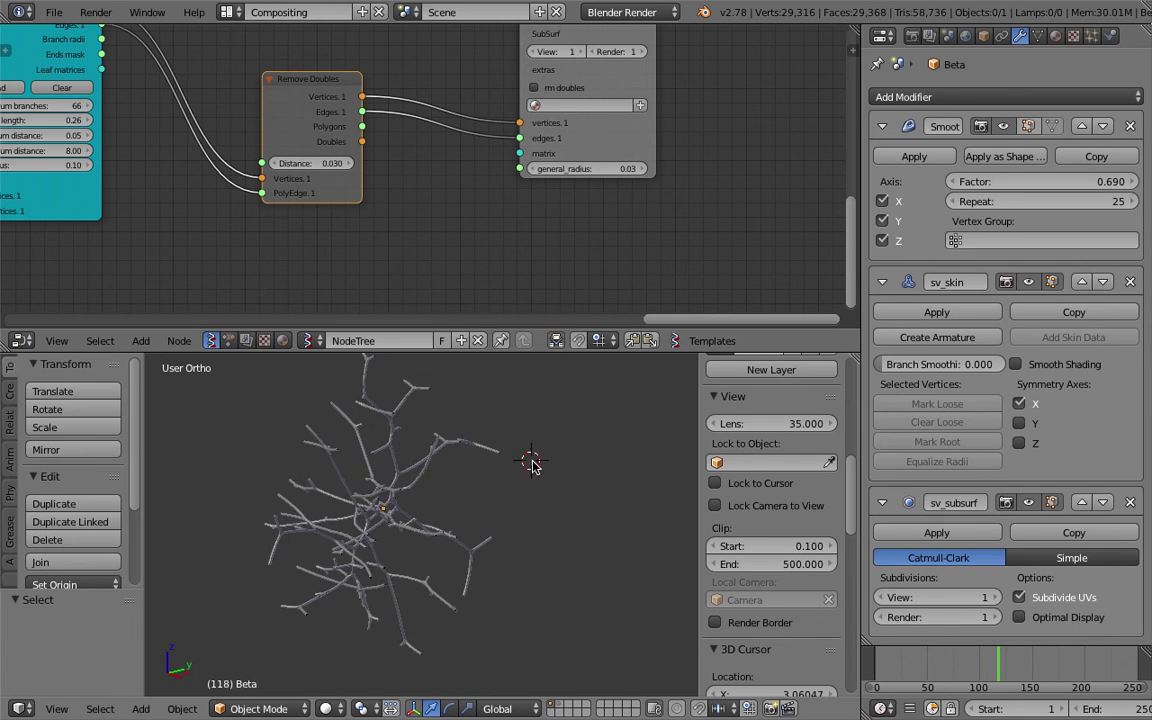
key("a")
key("a")
middle_click_drag(518, 480, 457, 474)
Review the node tree from the Skin Mesher back to the Frame Info and random generator nodes
middle_click_drag(350, 286, 644, 280)
middle_click_drag(232, 203, 607, 259)
scroll(184, 150, "down", 2)
middle_click_drag(180, 147, 530, 216)
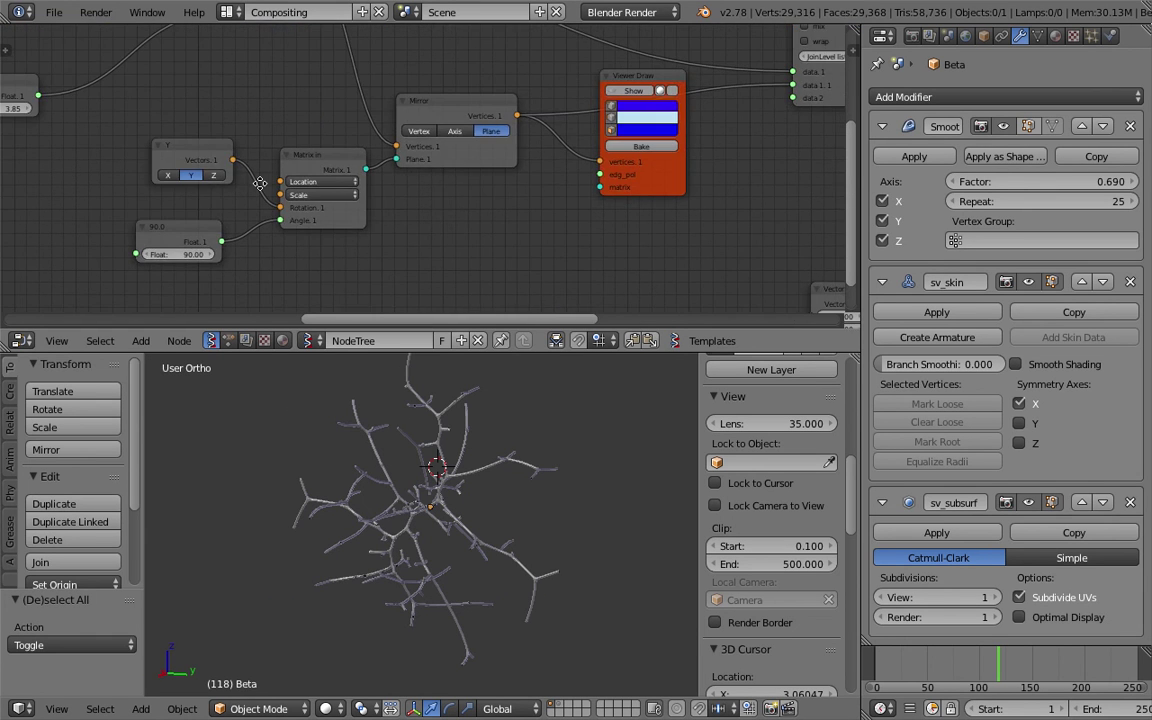
middle_click_drag(260, 183, 565, 249)
middle_click_drag(316, 177, 642, 281)
middle_click_drag(295, 203, 640, 192)
middle_click_drag(380, 152, 414, 157)
middle_click_drag(470, 476, 560, 450)
left_click(552, 418)
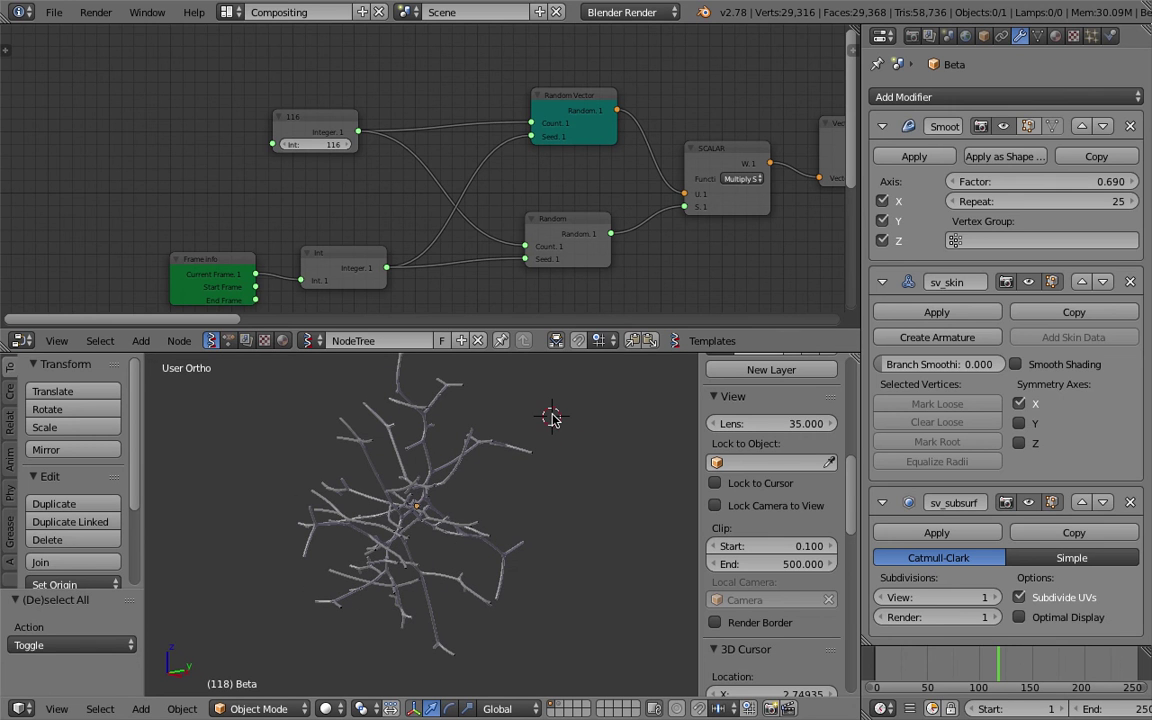
Switch the screen layout to 3D View Full and save the file
left_click(229, 12)
left_click(265, 38)
middle_click_drag(557, 295, 829, 303)
key("ctrl+s")
left_click(735, 297)
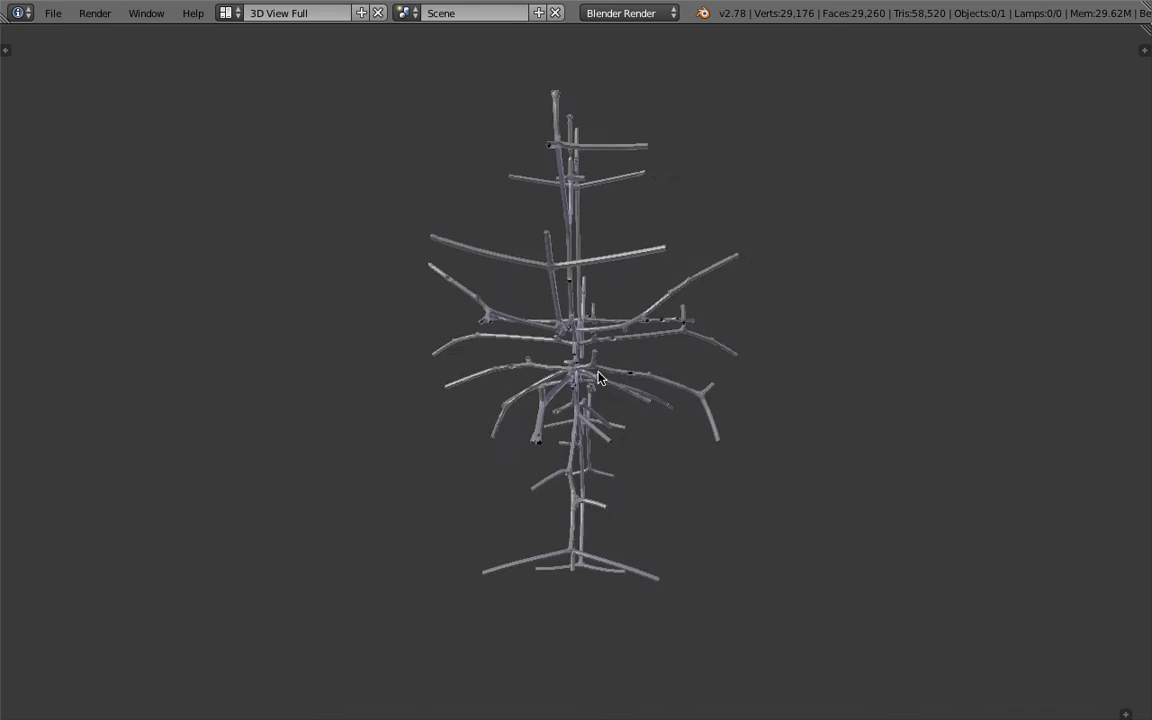
Examine several generated creatures in the full 3D view from different angles and distances
middle_click_drag(599, 378, 811, 291)
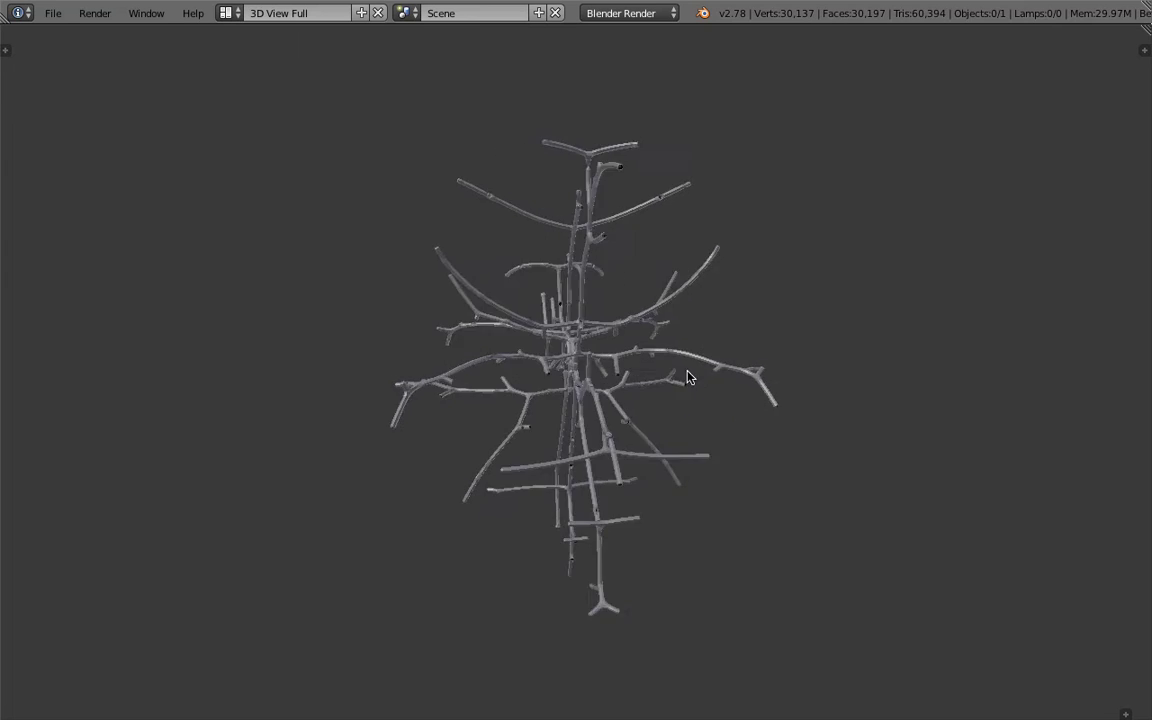
middle_click_drag(772, 338, 352, 200)
middle_click_drag(420, 260, 590, 387)
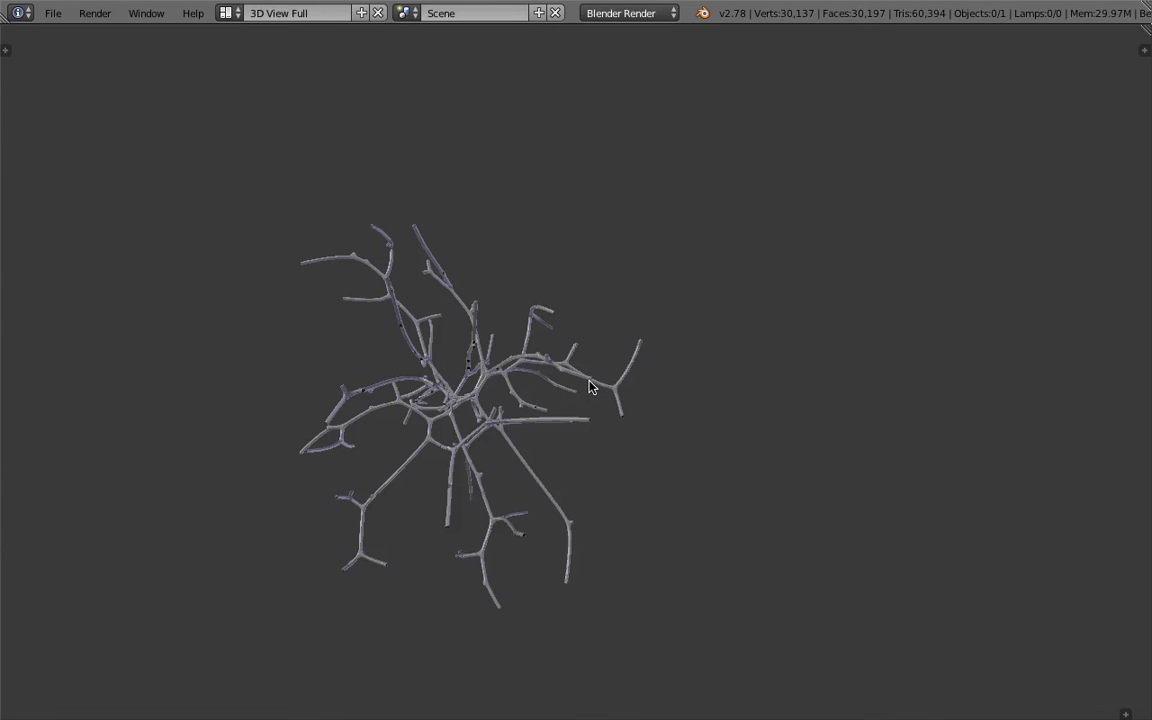
middle_click_drag(590, 387, 638, 314)
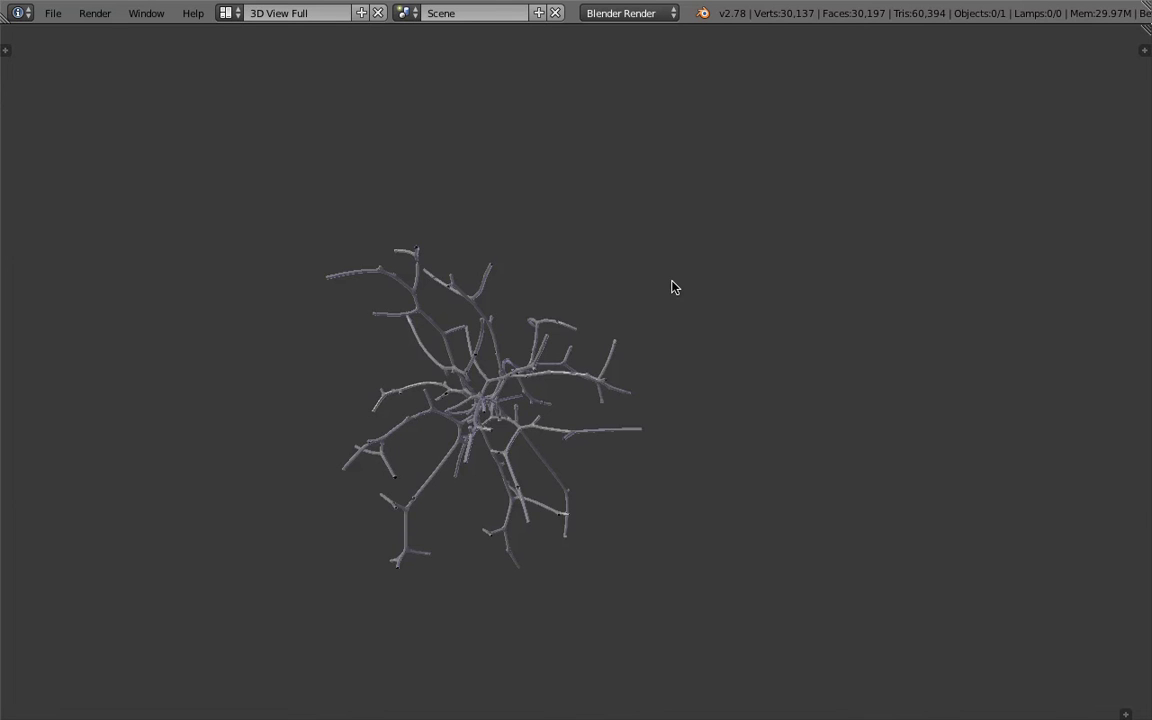
middle_click_drag(673, 287, 640, 274)
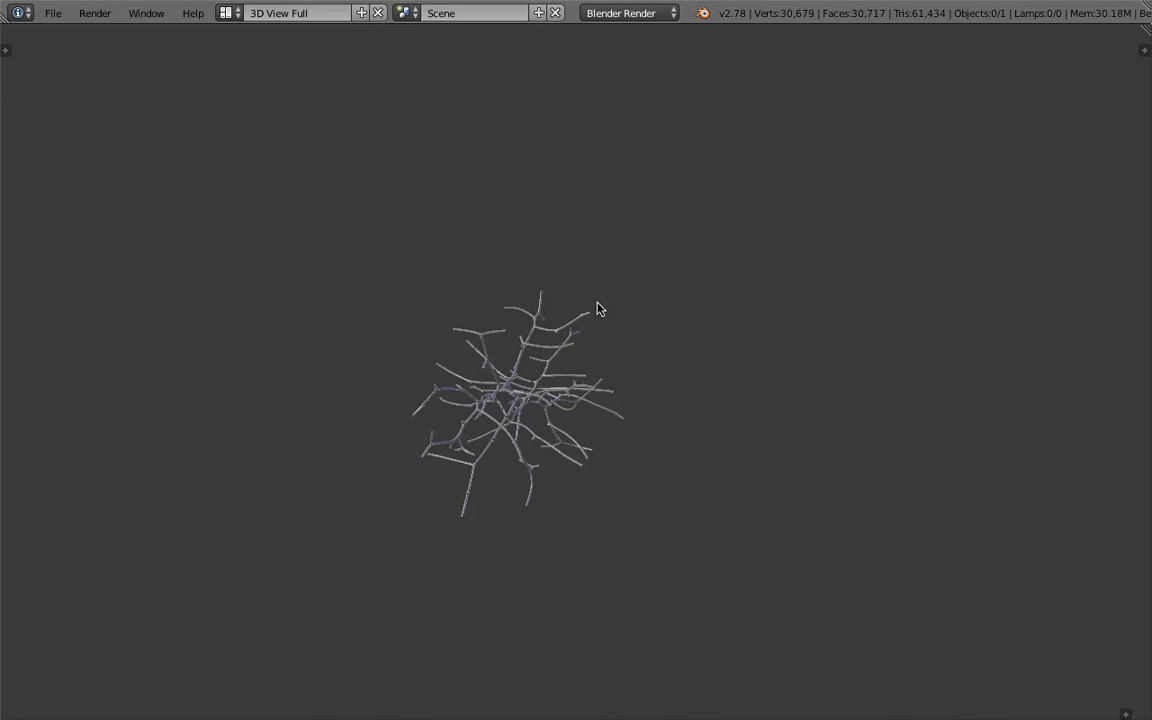
middle_click_drag(630, 317, 817, 319)
scroll(731, 377, "up", 4)
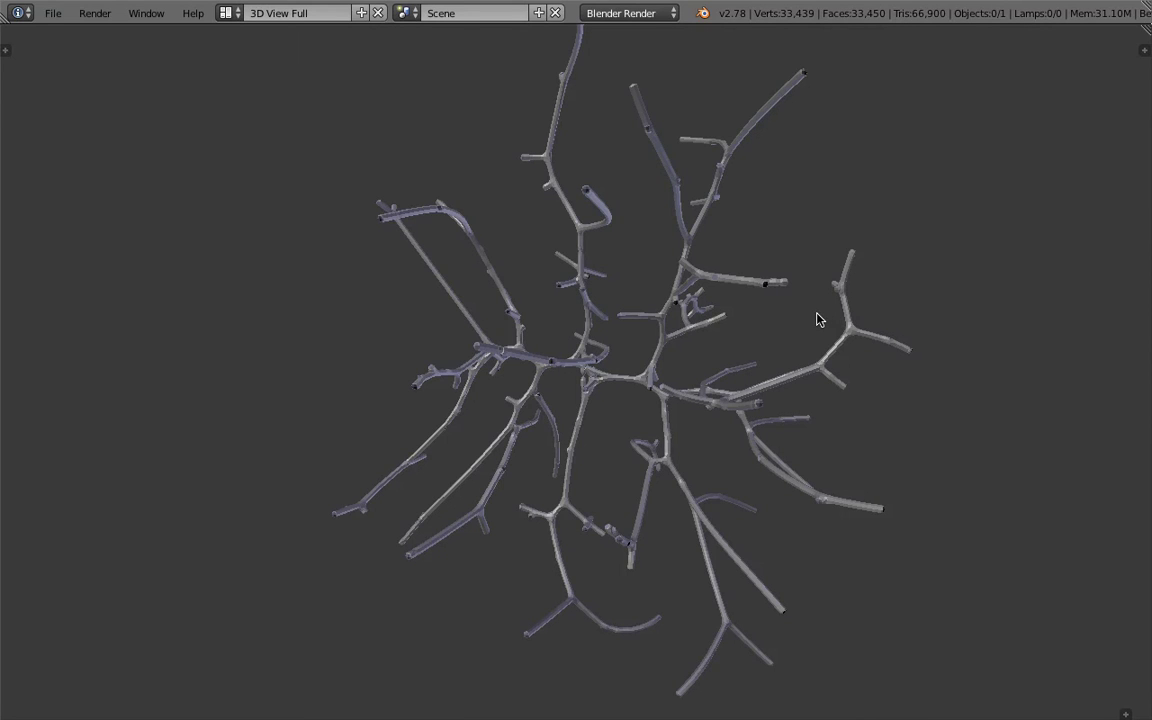
middle_click_drag(817, 319, 679, 352)
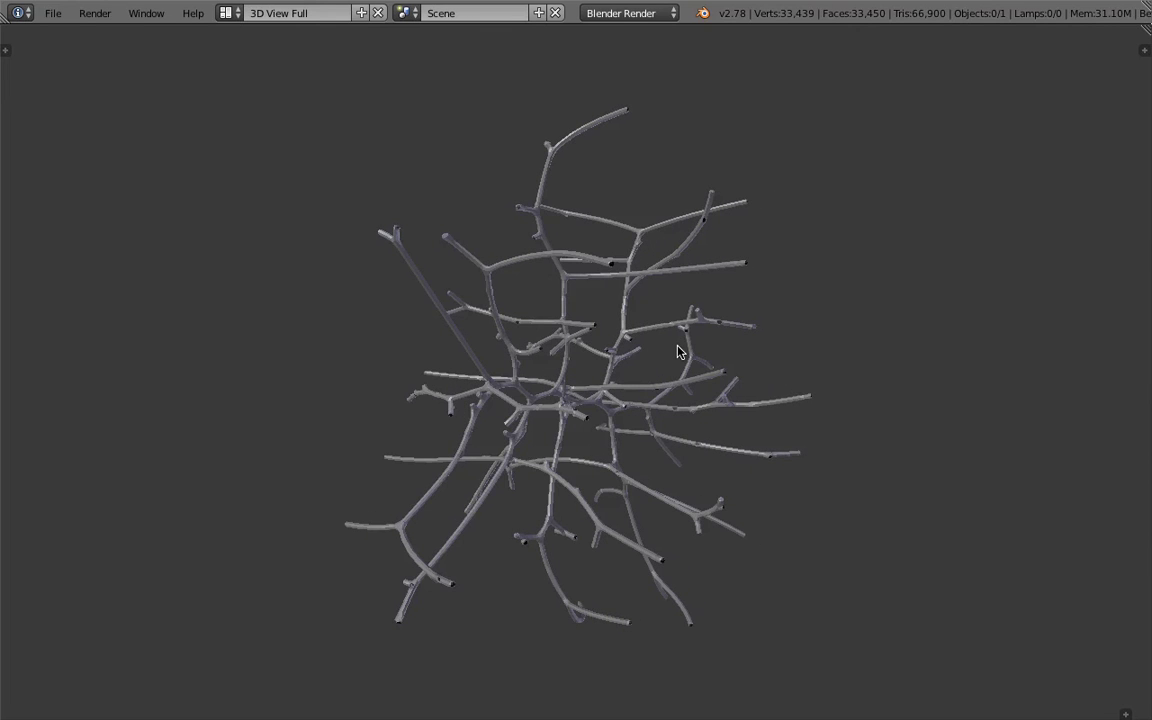